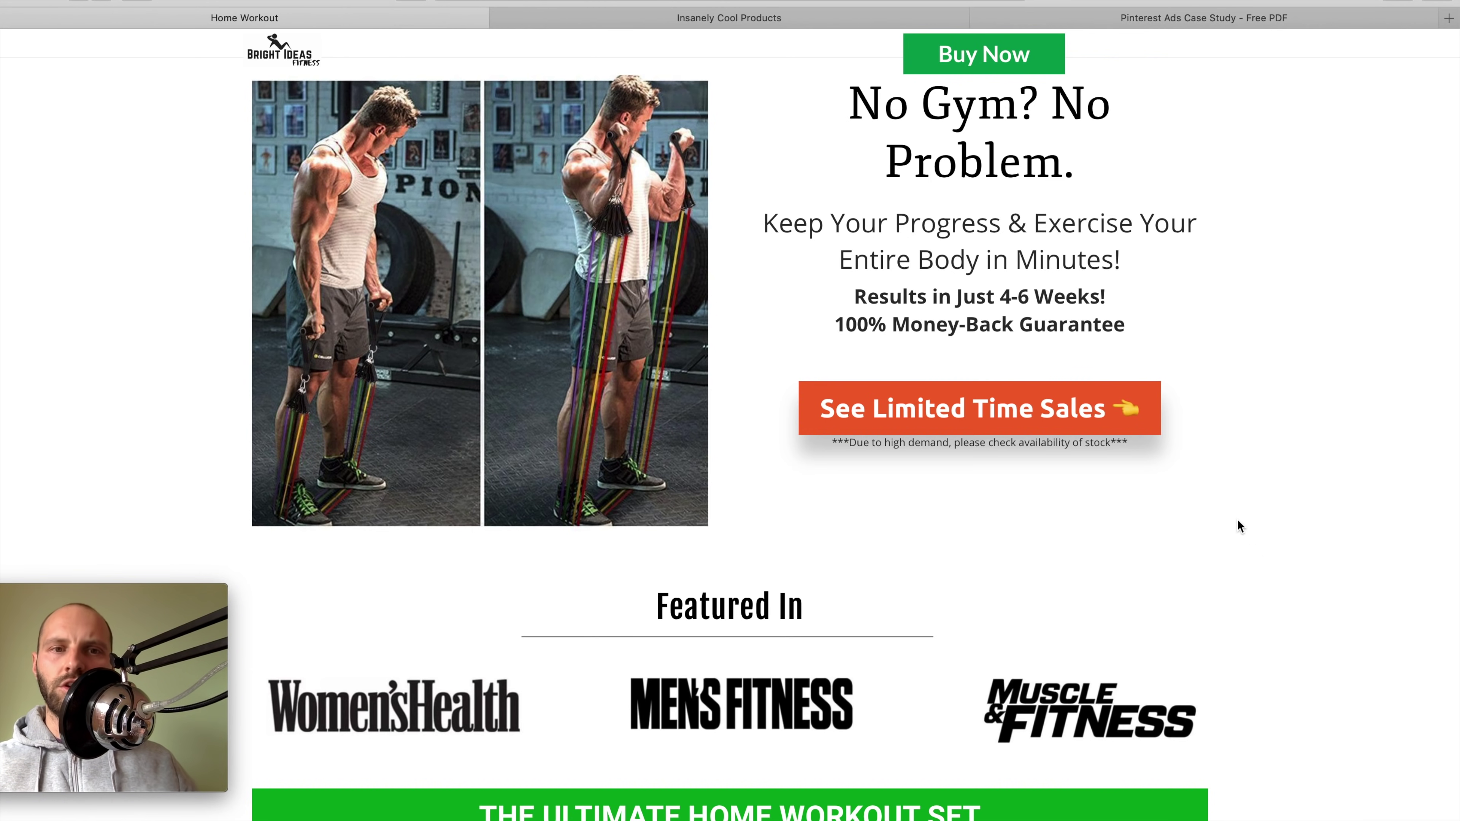
Look through the Home Workout landing page from its hero section down to the bundle offers and FAQ, and return to its beginning.
scroll(1238, 519, "down", 1)
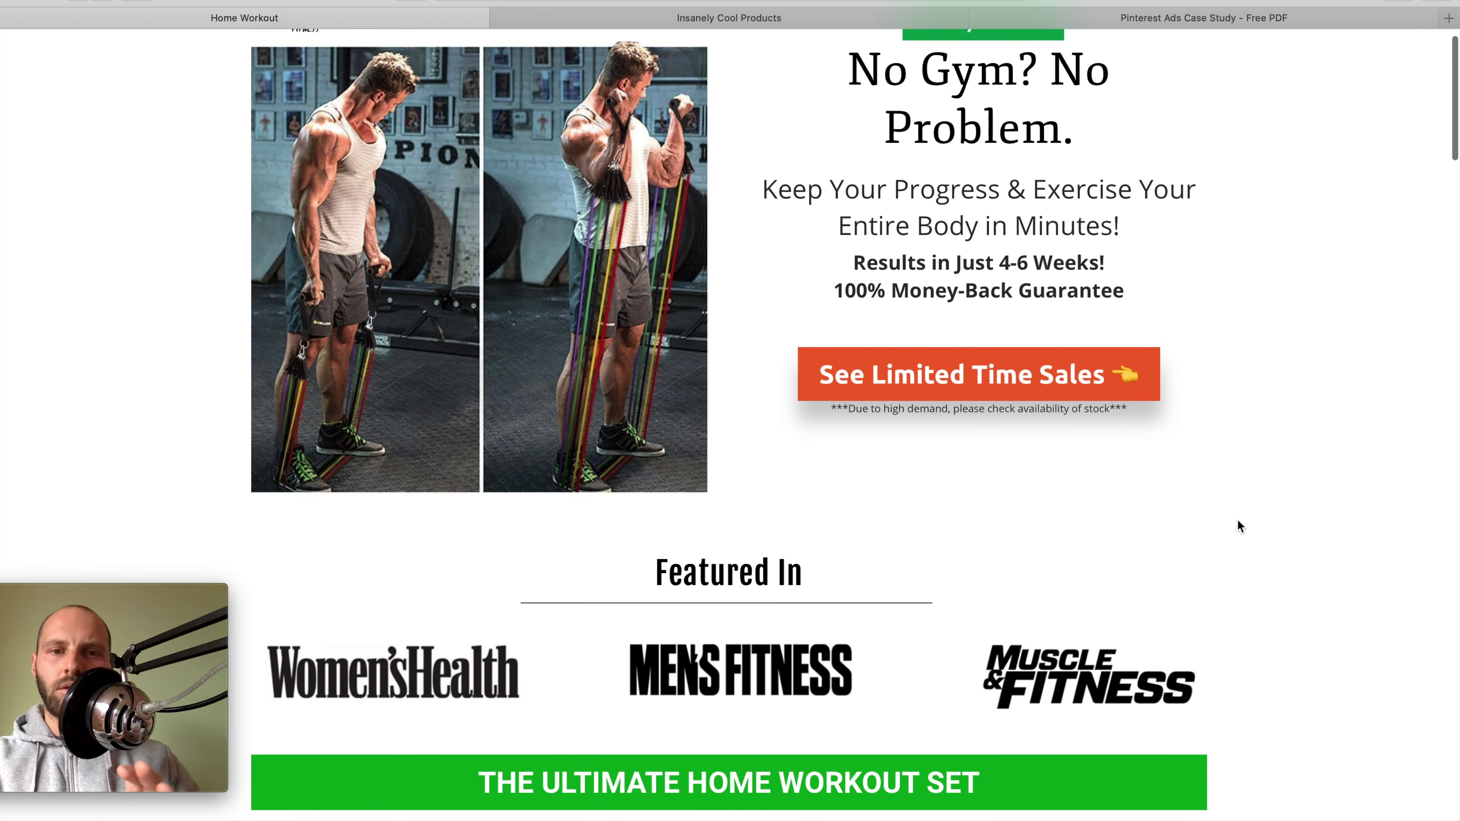
scroll(1238, 526, "down", 1)
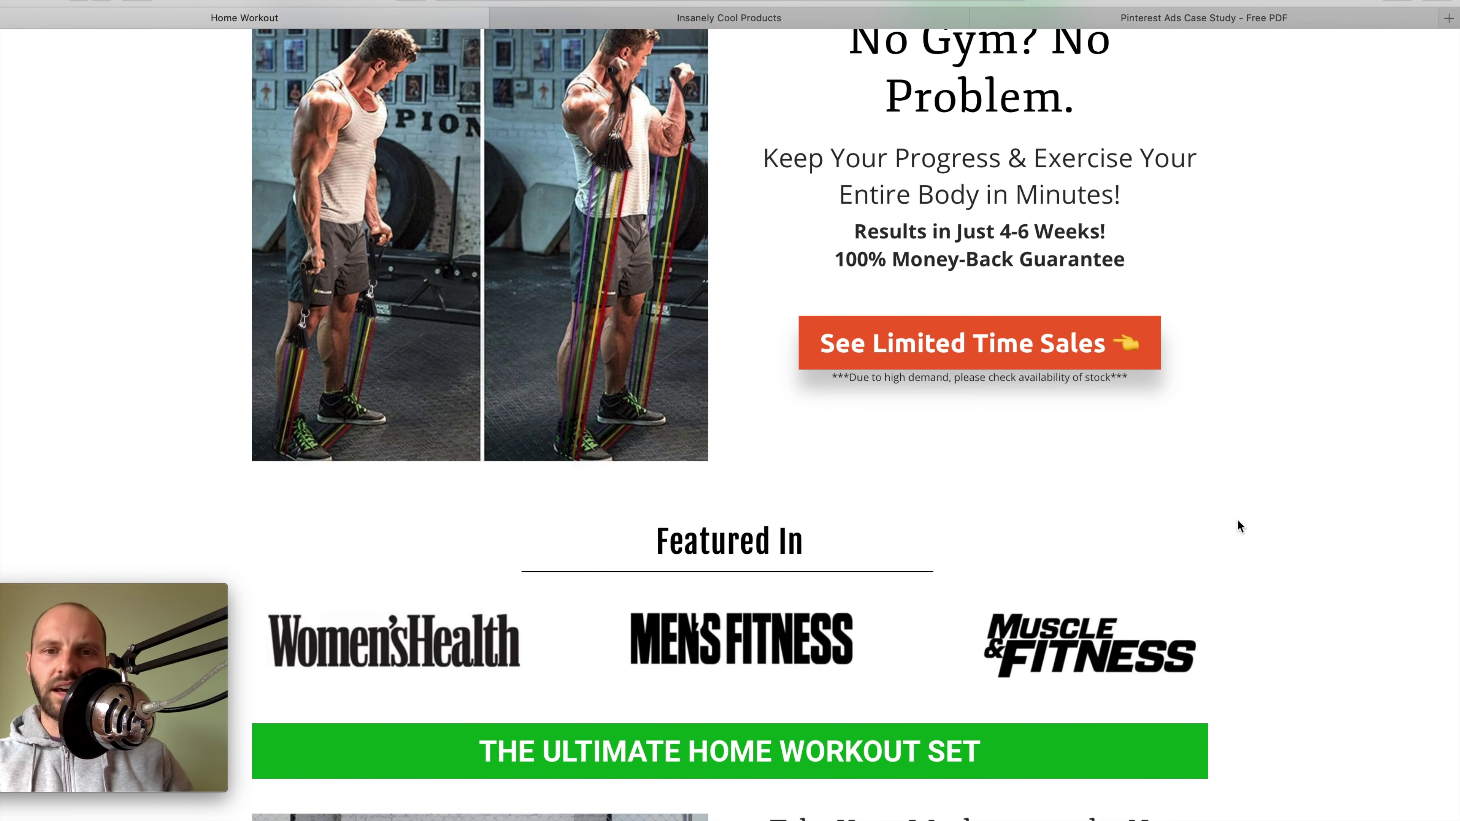
scroll(1238, 519, "up", 2)
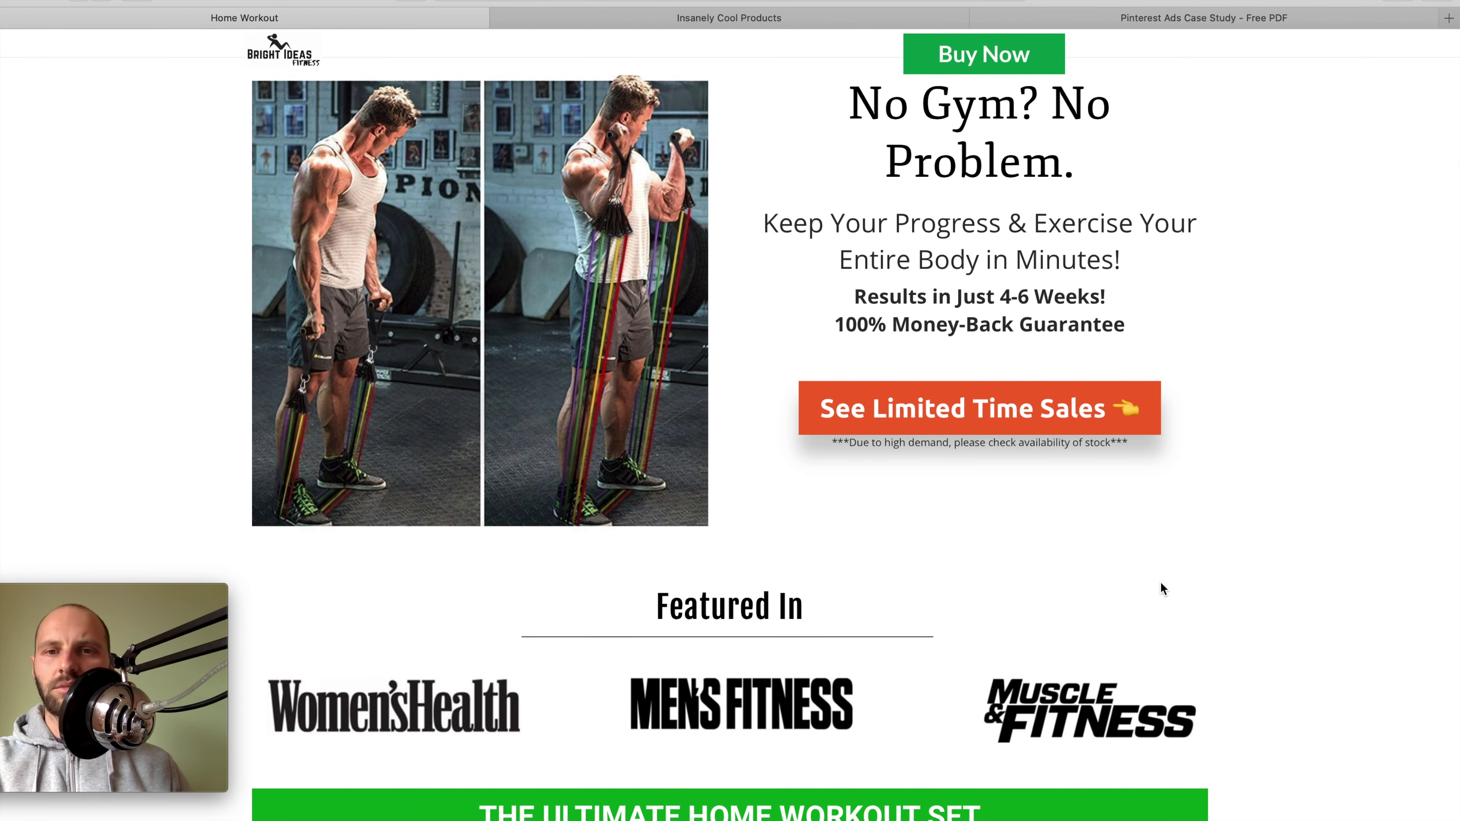
scroll(1160, 582, "down", 5)
scroll(1160, 582, "up", 5)
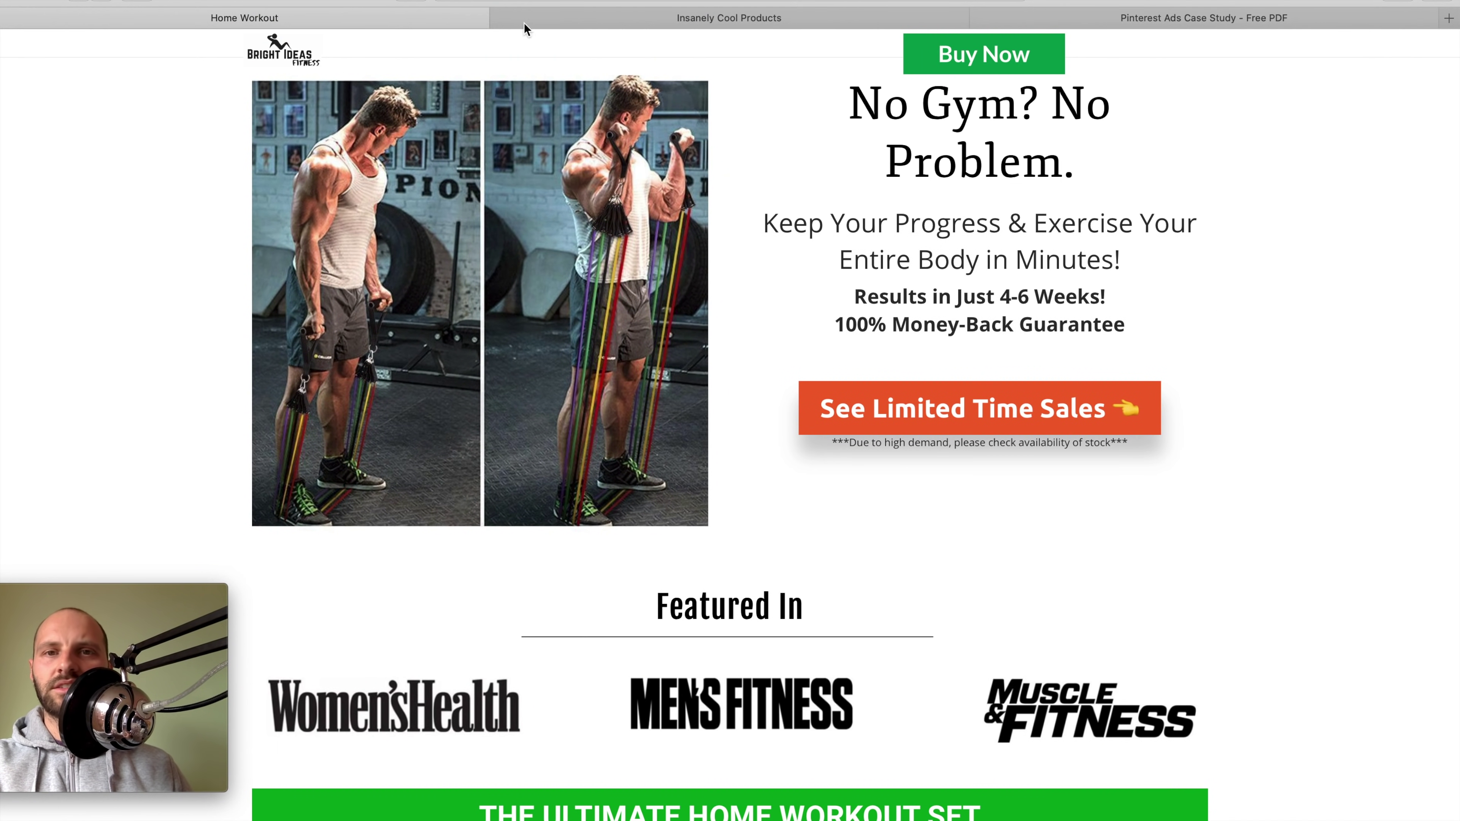
scroll(884, 536, "down", 10)
scroll(884, 536, "down", 18)
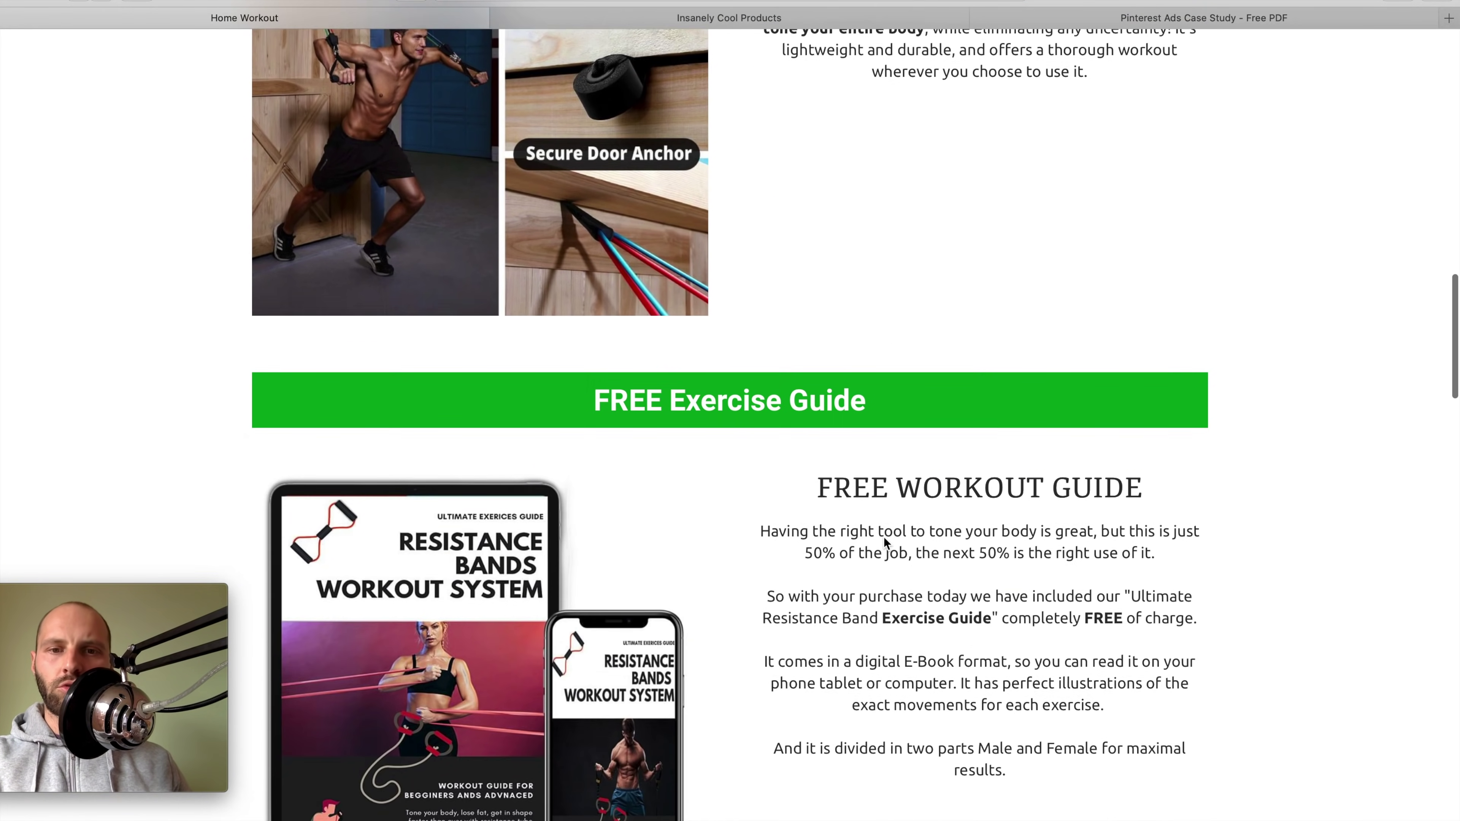
scroll(883, 537, "down", 20)
scroll(884, 538, "down", 15)
scroll(884, 537, "down", 15)
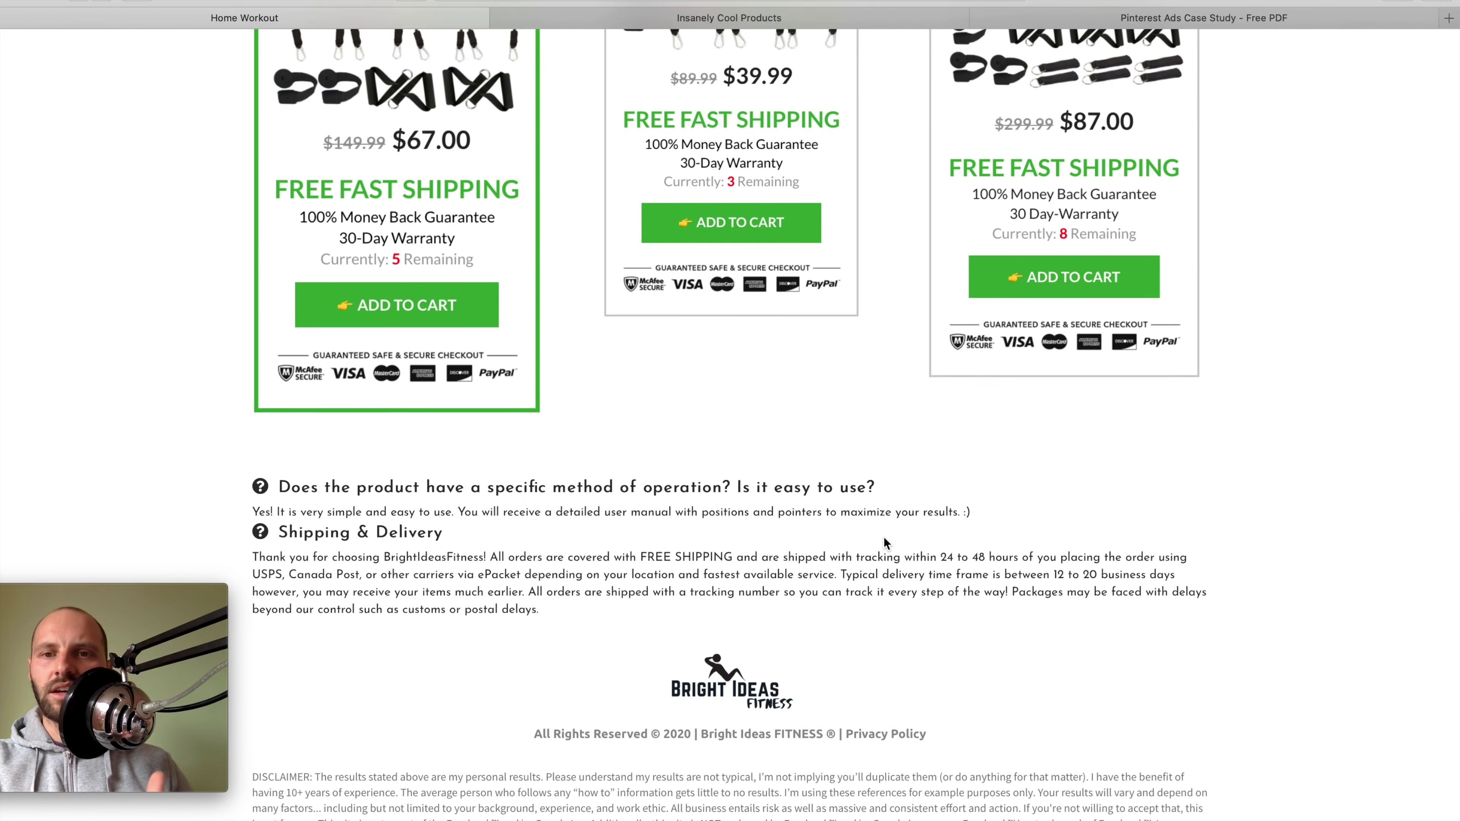
scroll(884, 538, "up", 20)
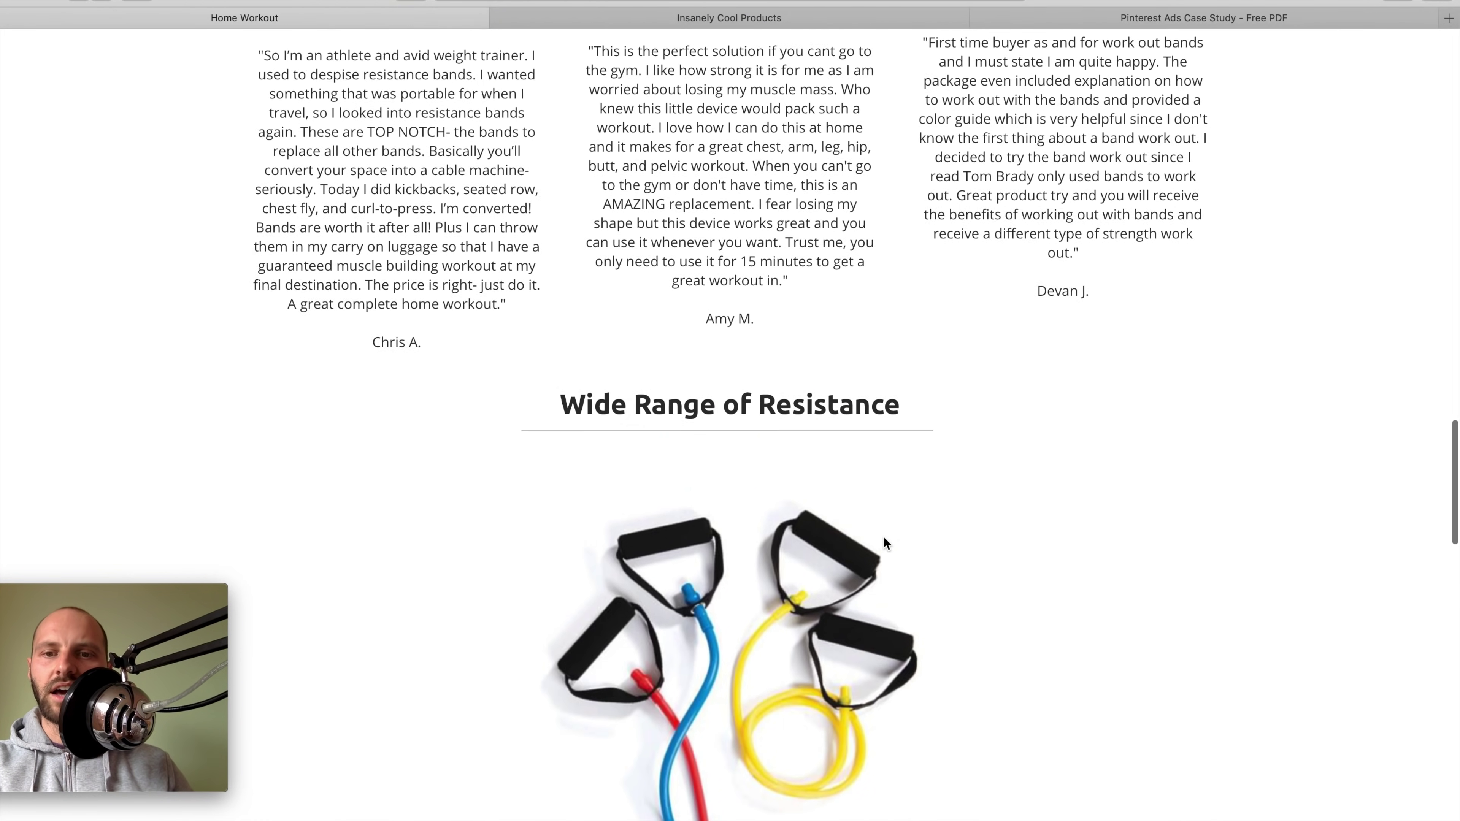
scroll(884, 544, "up", 20)
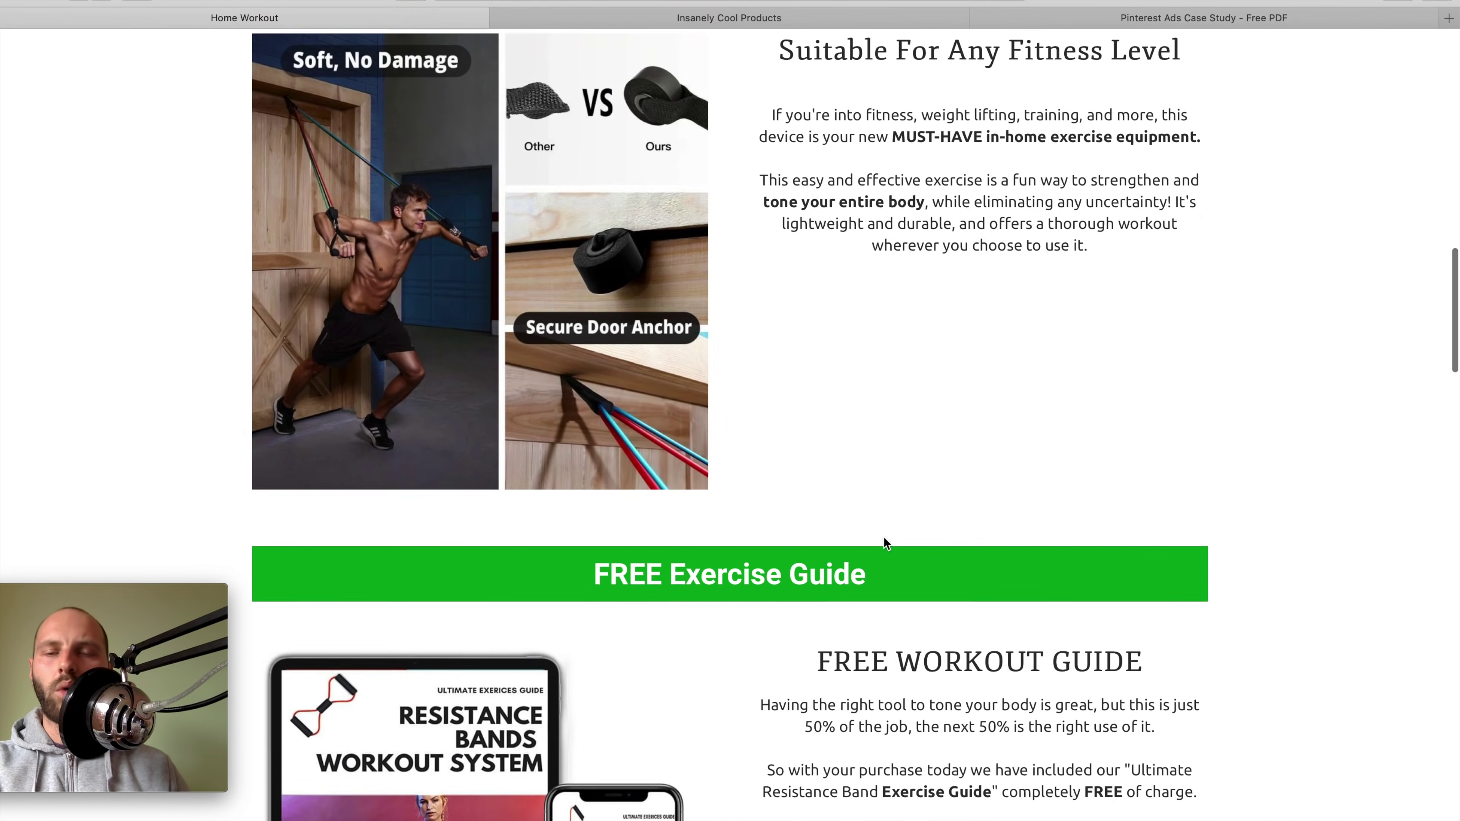
scroll(884, 536, "up", 15)
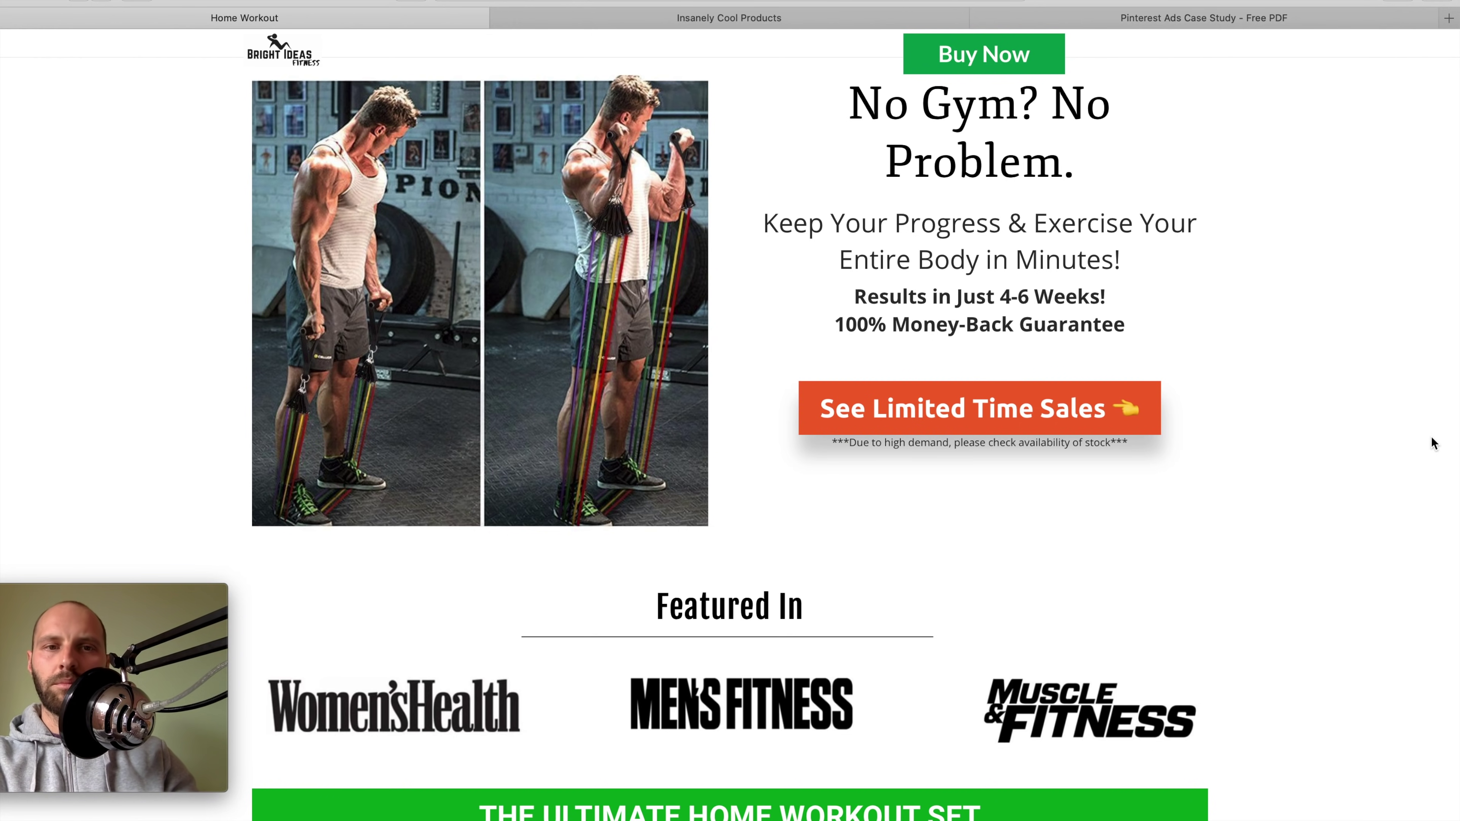
Open a new Google tab, return to the Home Workout page and highlight its headline "No Gym? No Problem.".
key("super+t")
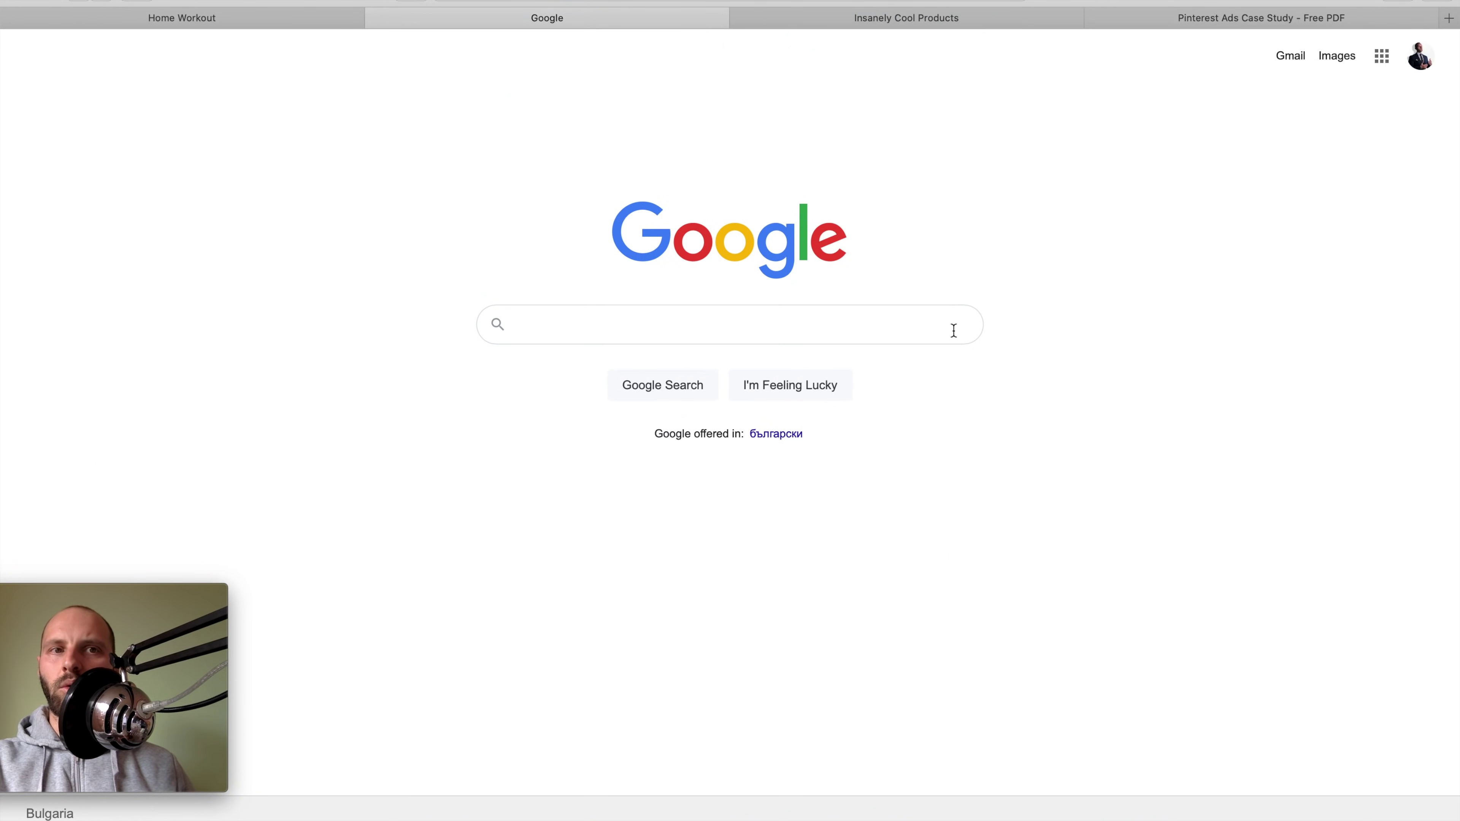
key("ctrl+shift+Tab")
left_click_drag(849, 115, 1104, 158)
left_click(1091, 156)
left_click_drag(878, 125, 1019, 116)
left_click_drag(852, 170, 1063, 165)
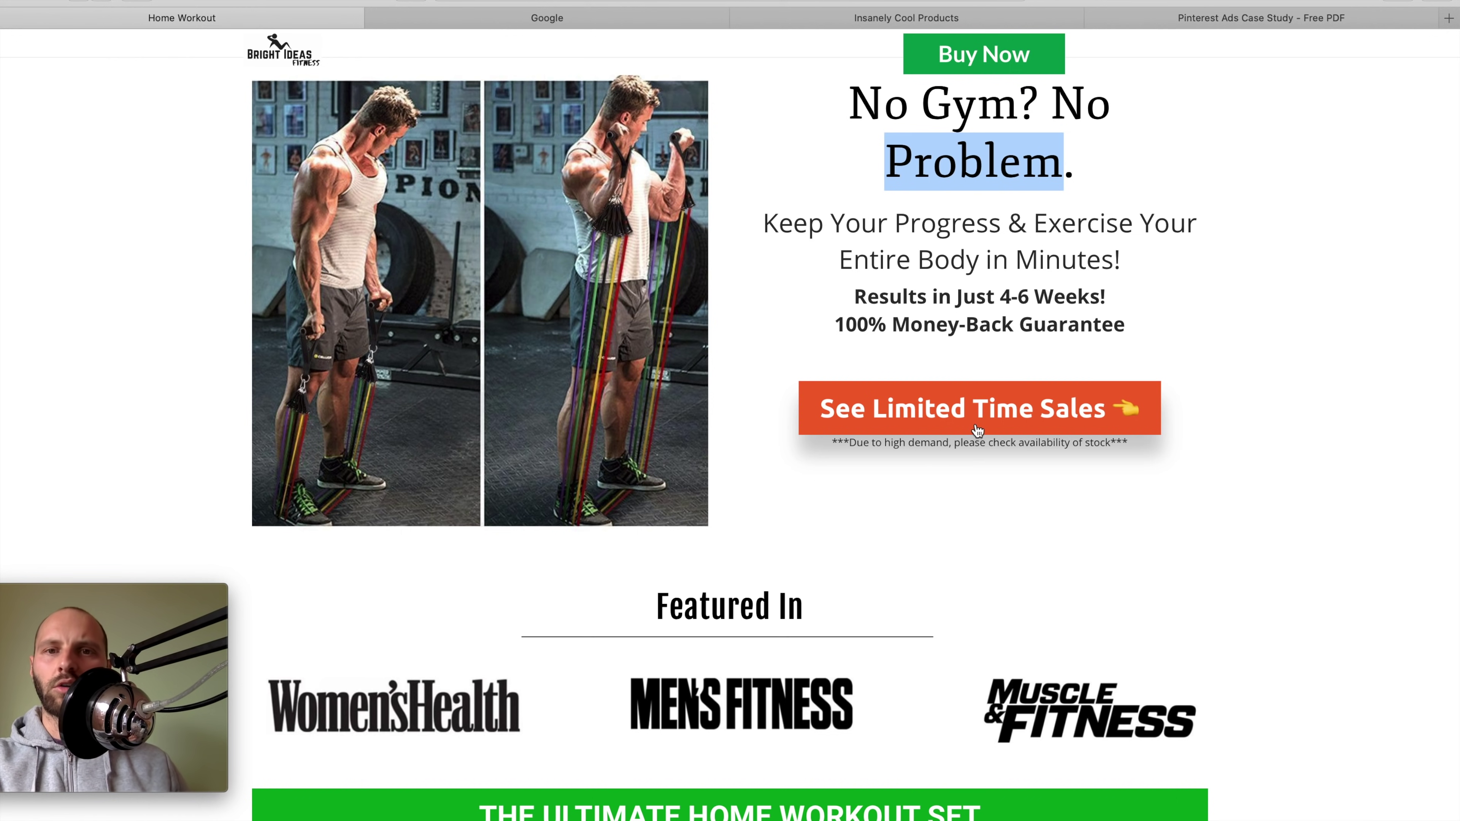
Highlight part of the "Keep Your Progress" subheadline and the "Results in Just 4-6 Weeks!" line, and clear the selection.
left_click(873, 200)
left_click_drag(773, 220, 1062, 222)
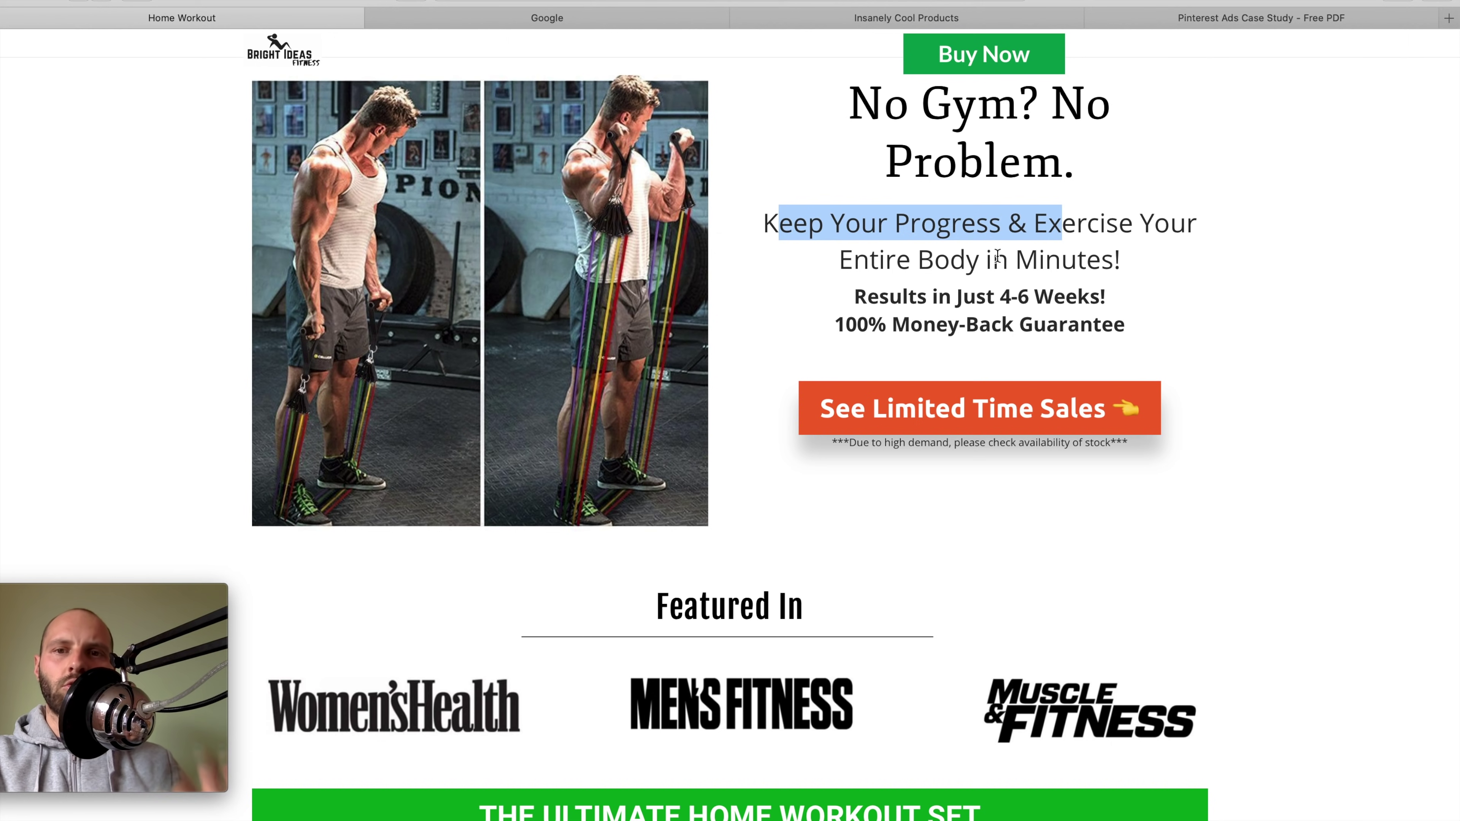
left_click_drag(814, 313, 1252, 306)
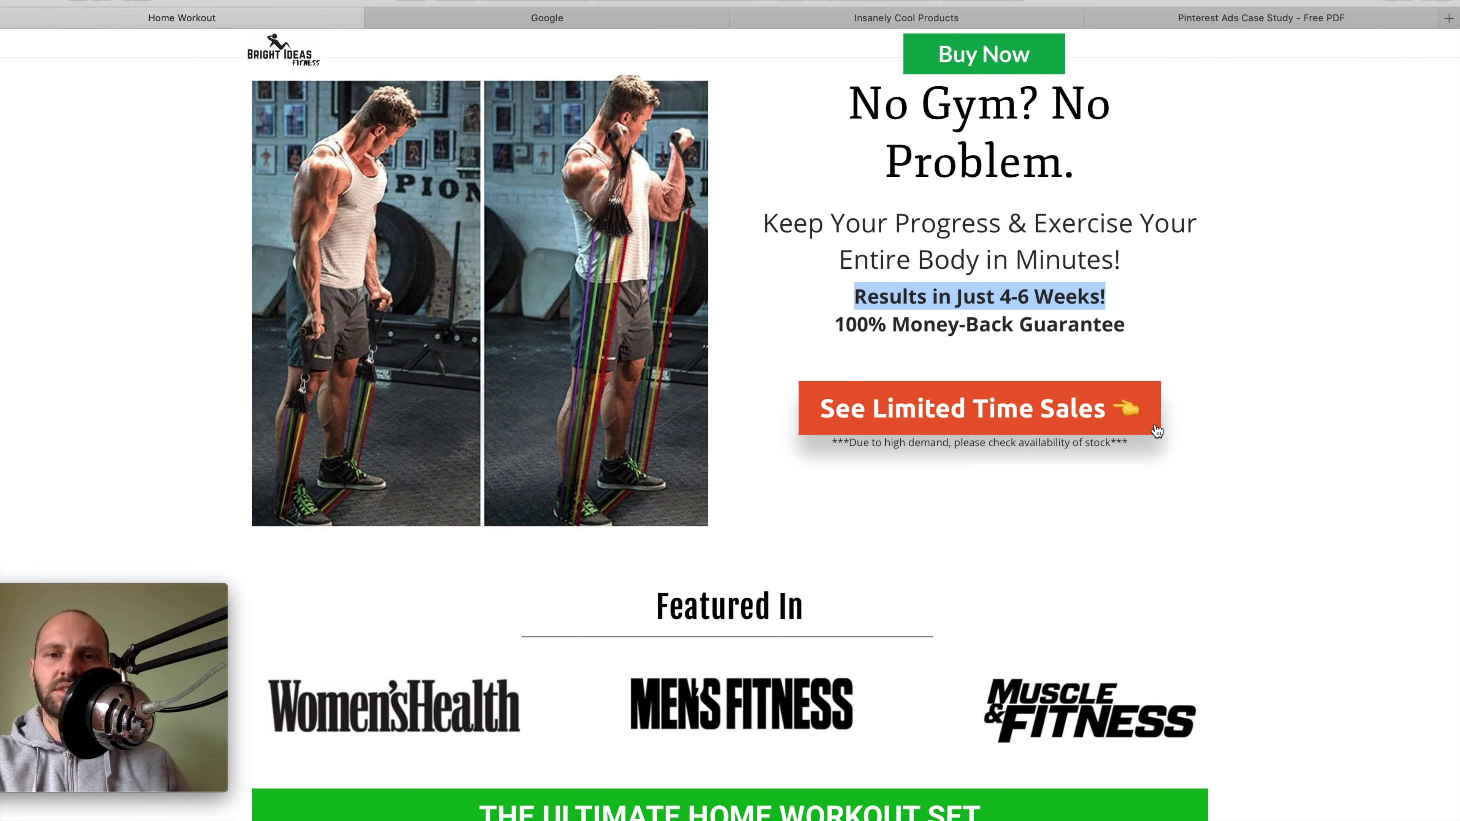
left_click(1238, 424)
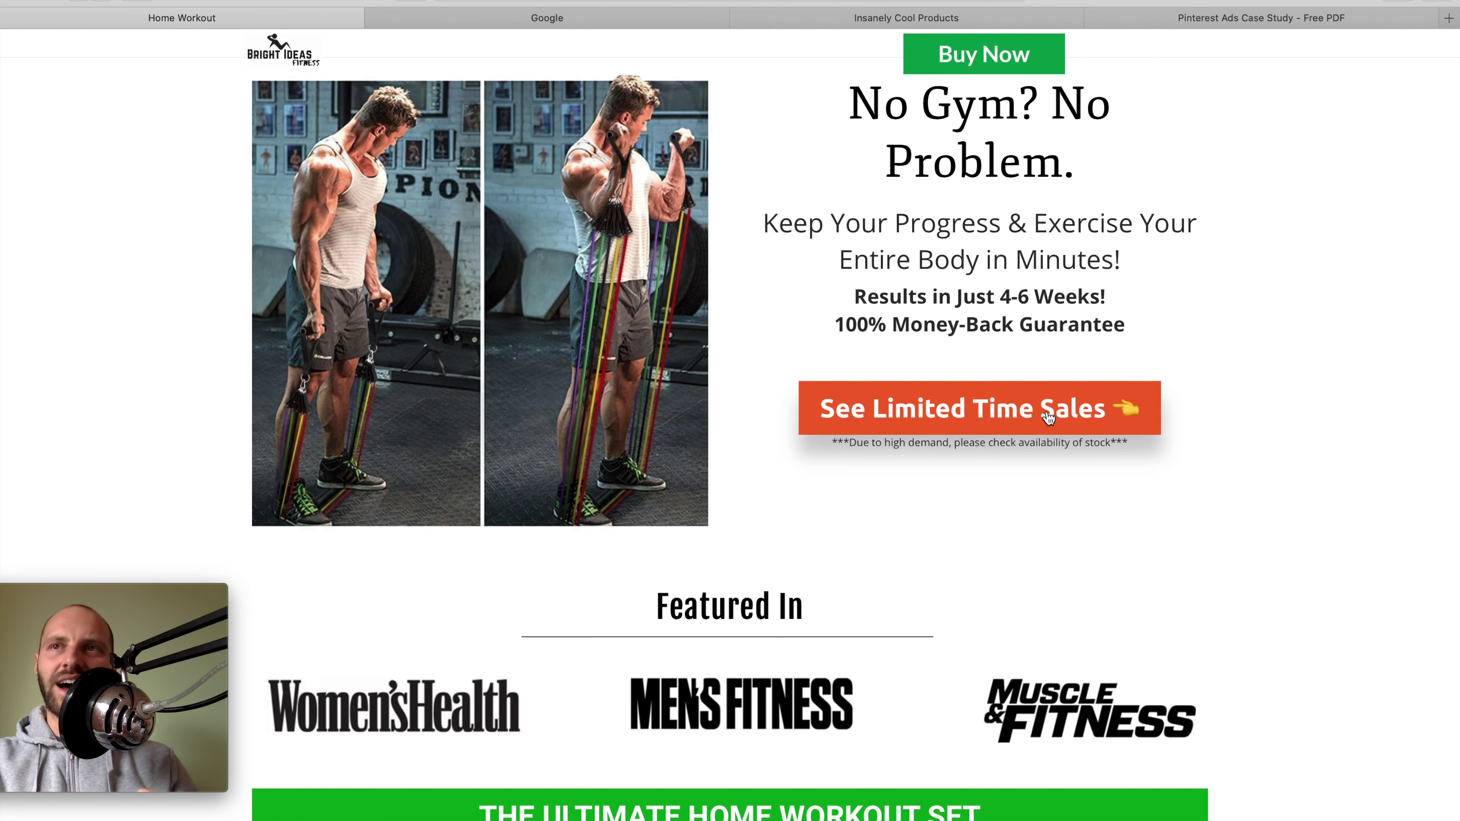
Switch to Chrome to view the SearchBerg page example, and return to the Home Workout page in Safari.
key("super+Tab")
key("super+Tab")
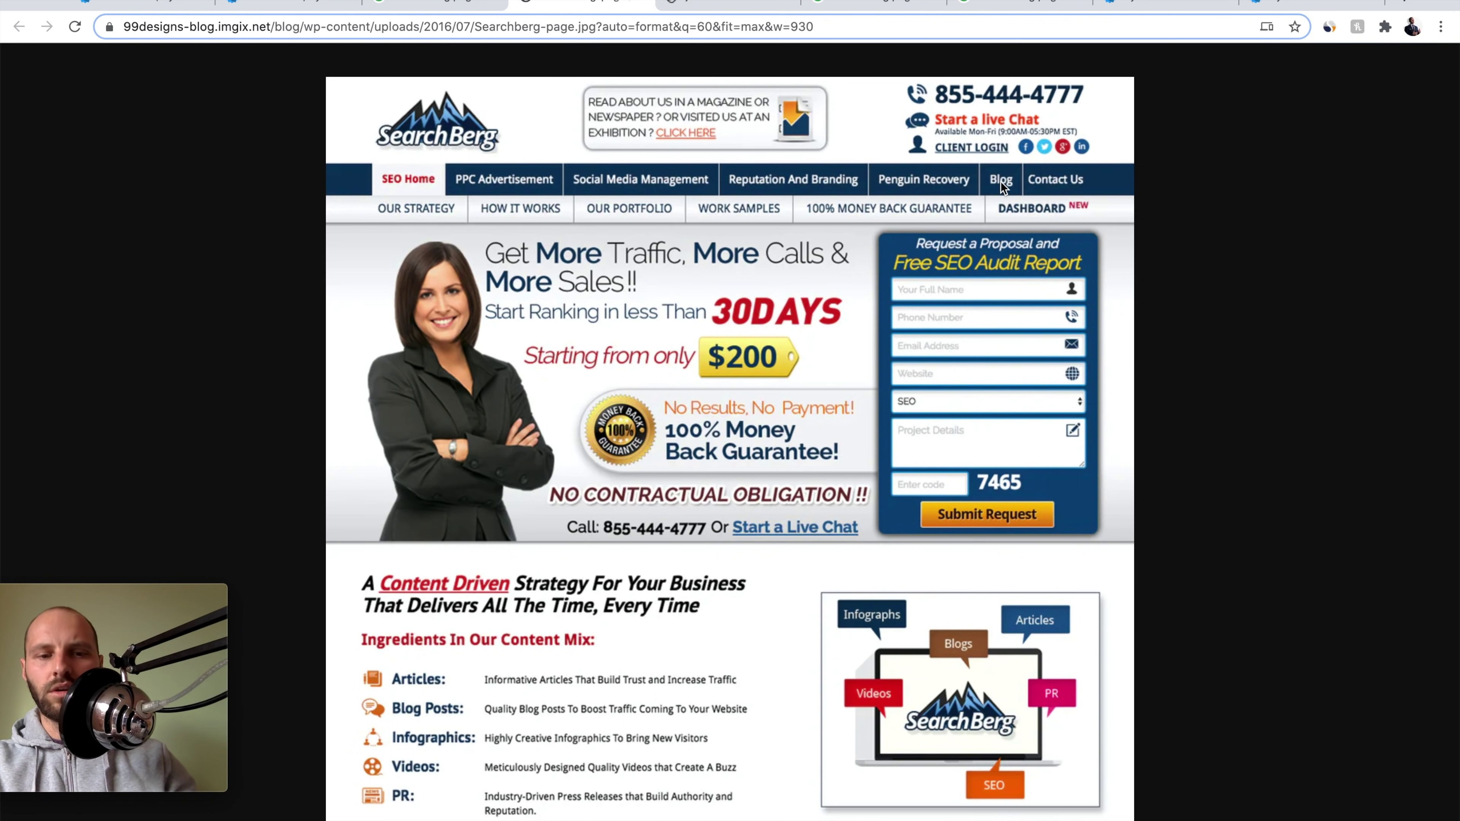
key("super+Tab")
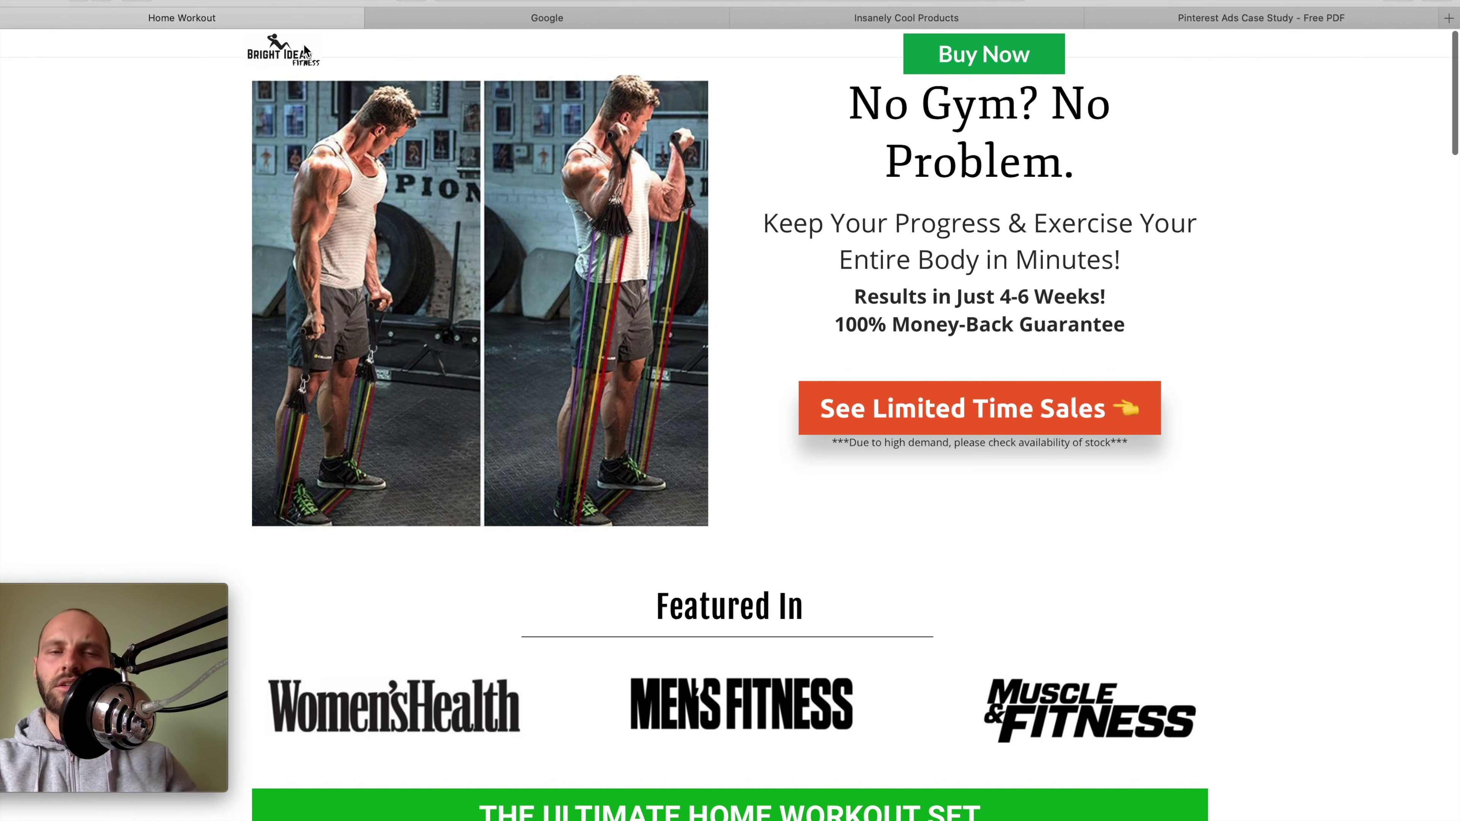
Follow the Buy Now link to view the three bundle offers, and return to the hero section.
left_click(980, 61)
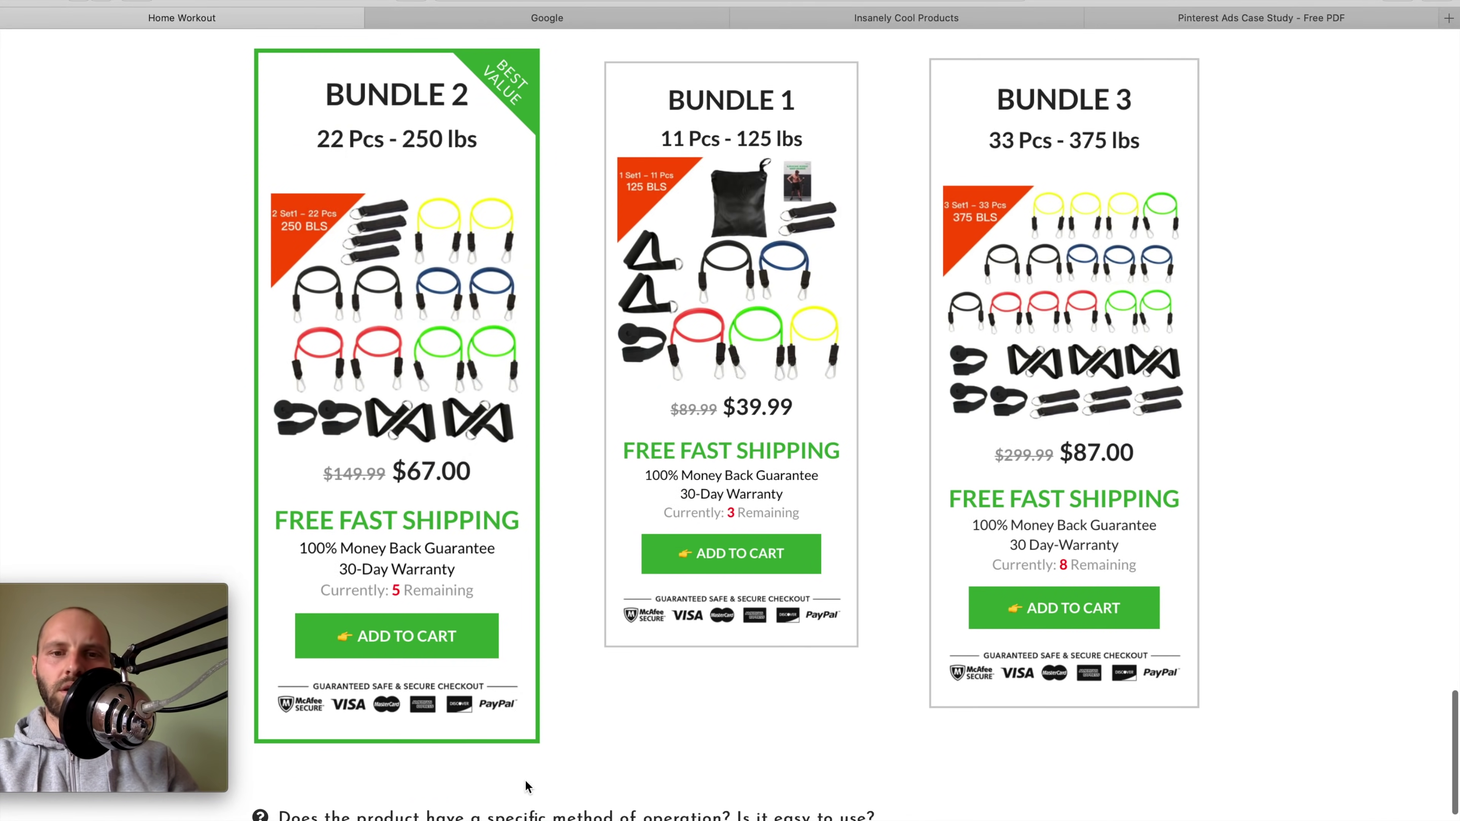
scroll(850, 522, "up", 15)
scroll(851, 522, "up", 10)
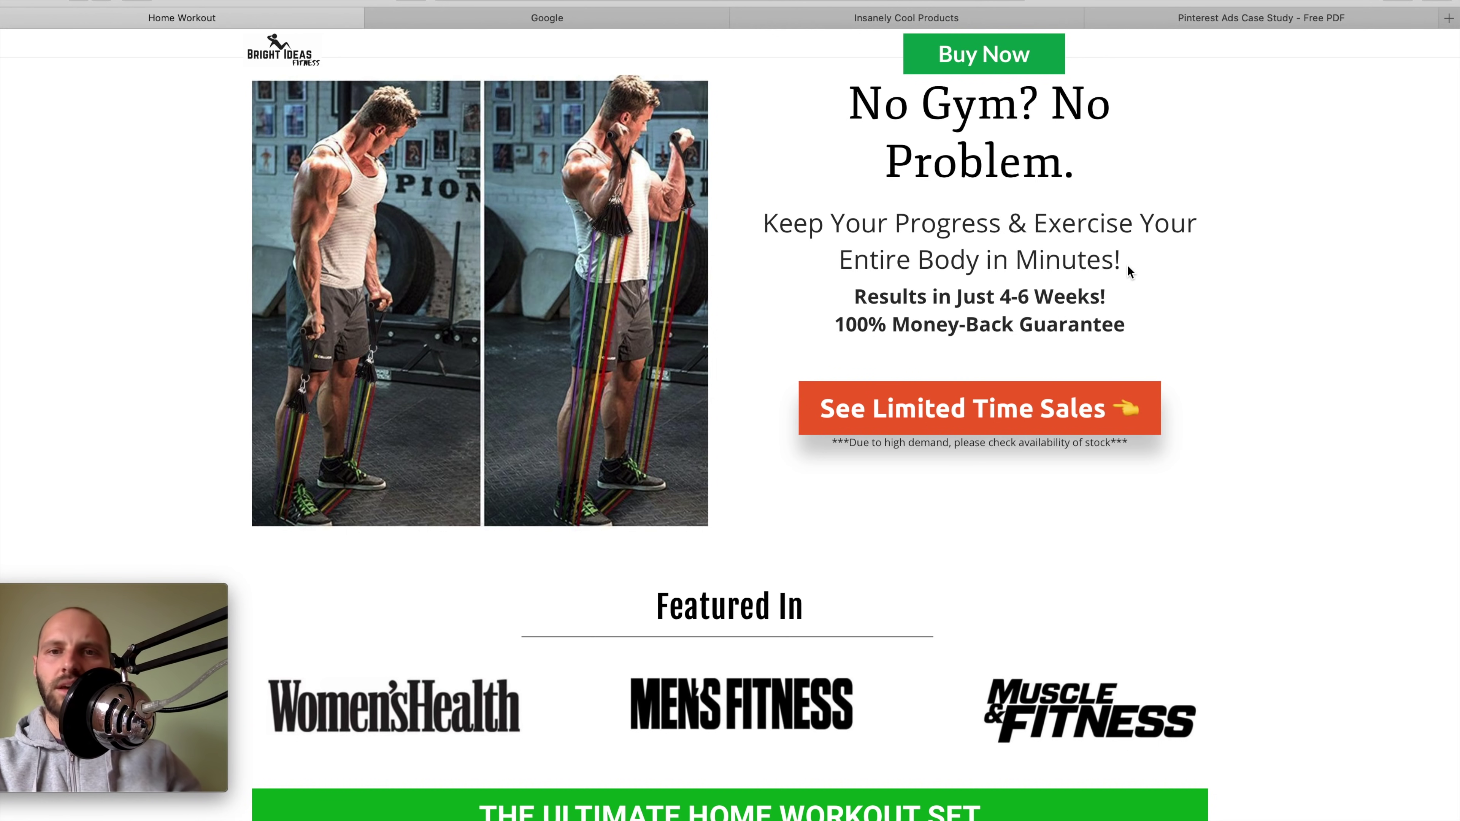
Skim the product description and "Suitable For Any Fitness Level" sections, and return to the hero section.
scroll(960, 405, "down", 10)
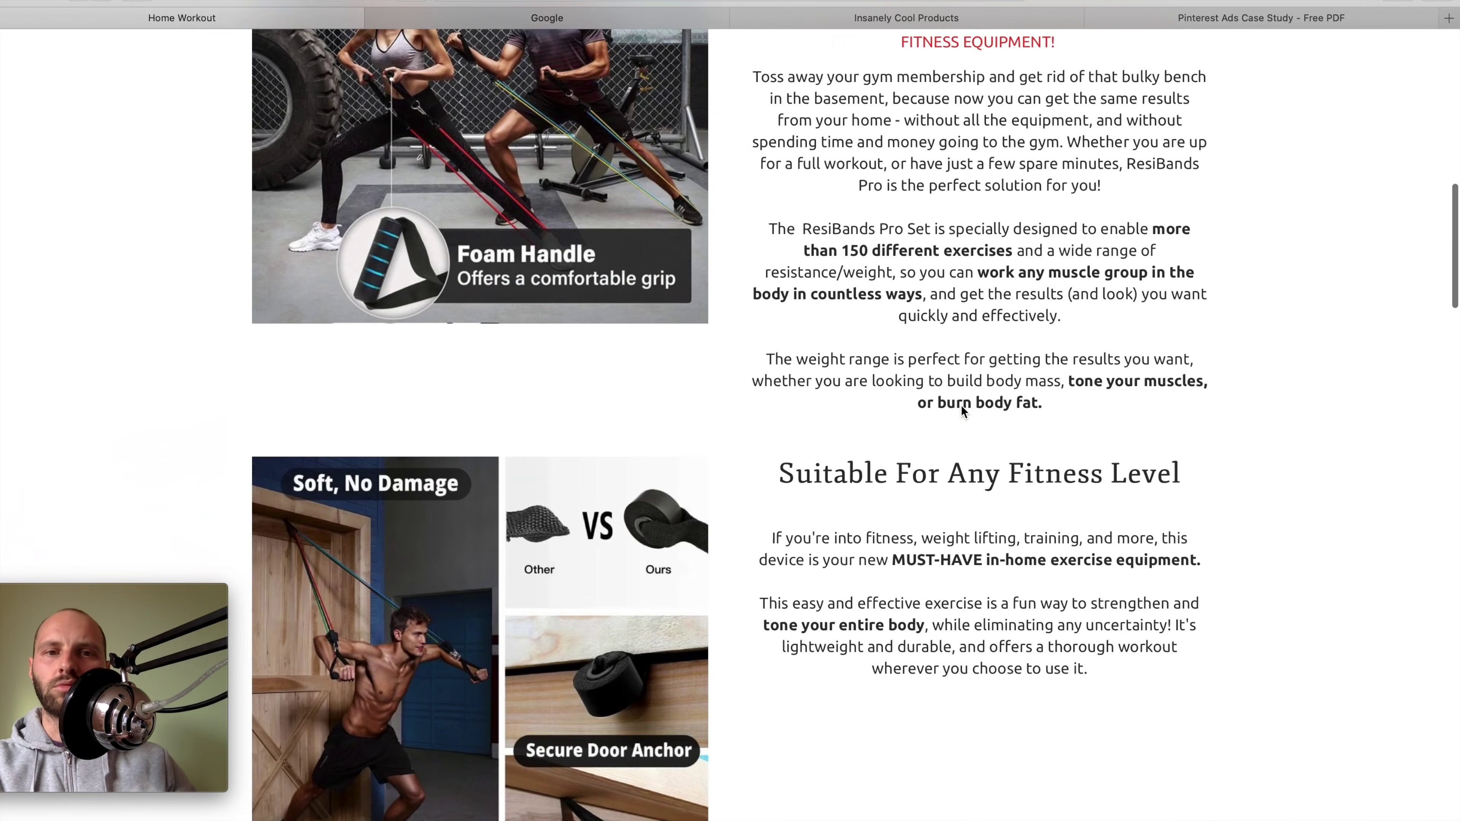
scroll(960, 405, "down", 10)
scroll(962, 408, "up", 20)
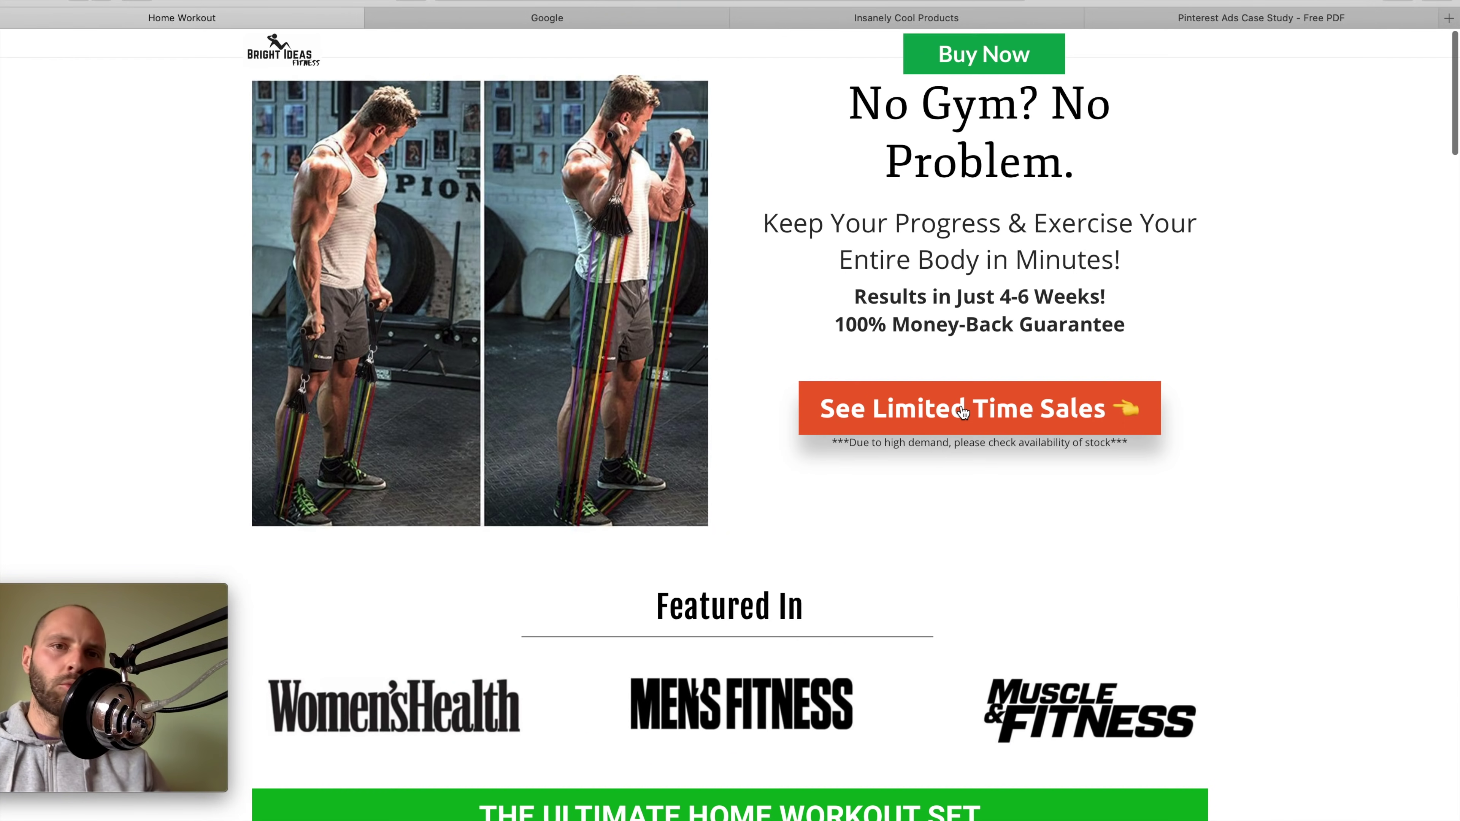
Switch to the Insanely Cool Products page and go to the beginning of the article.
left_click(984, 25)
scroll(1048, 392, "up", 15)
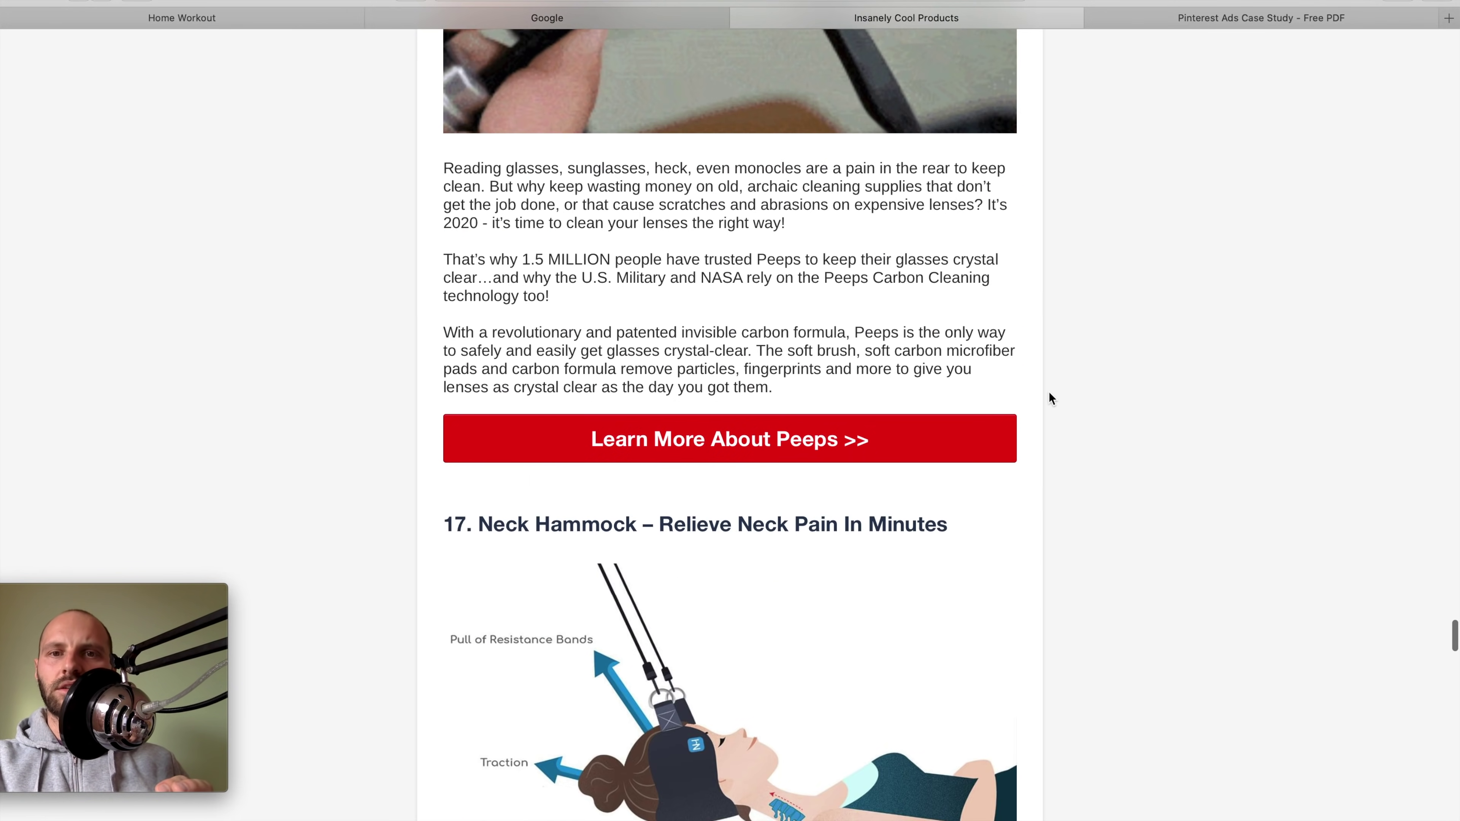
scroll(1048, 391, "up", 20)
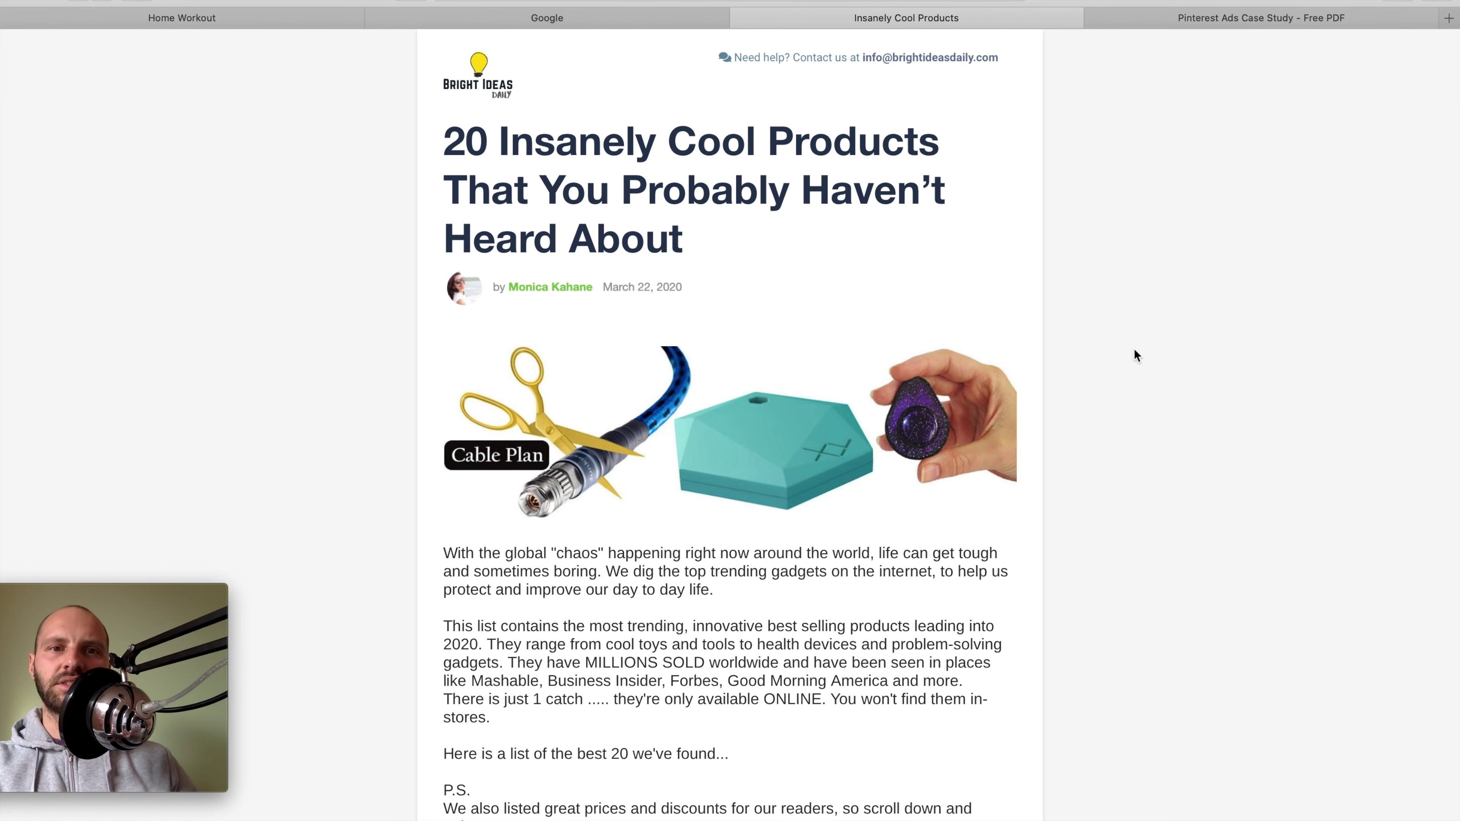
Highlight the article's headline "20 Insanely Cool Products That You Probably Haven't Heard About" and glance at the introduction beneath it.
left_click_drag(441, 138, 928, 157)
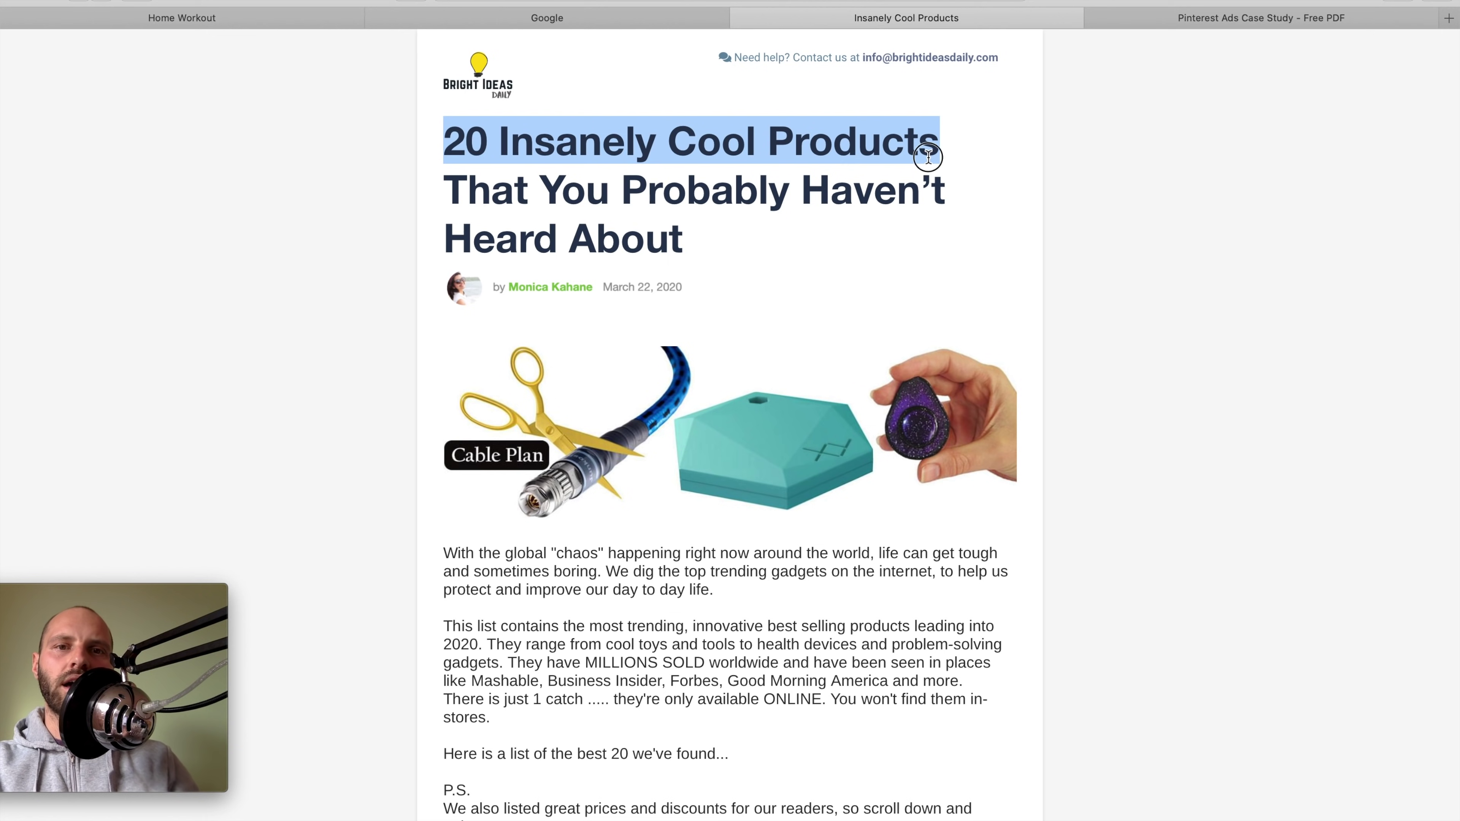
left_click(928, 156)
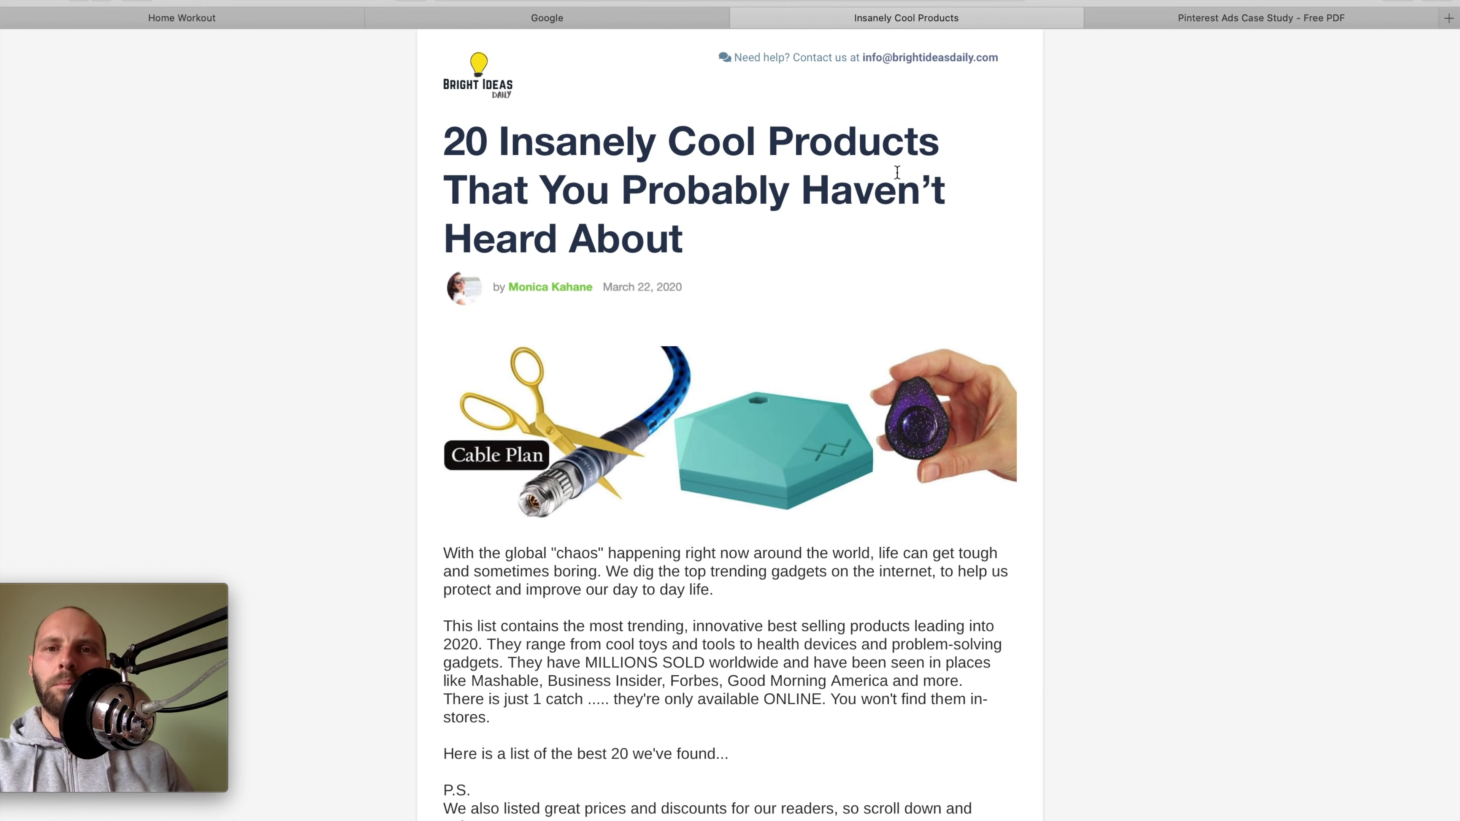
scroll(755, 369, "down", 2)
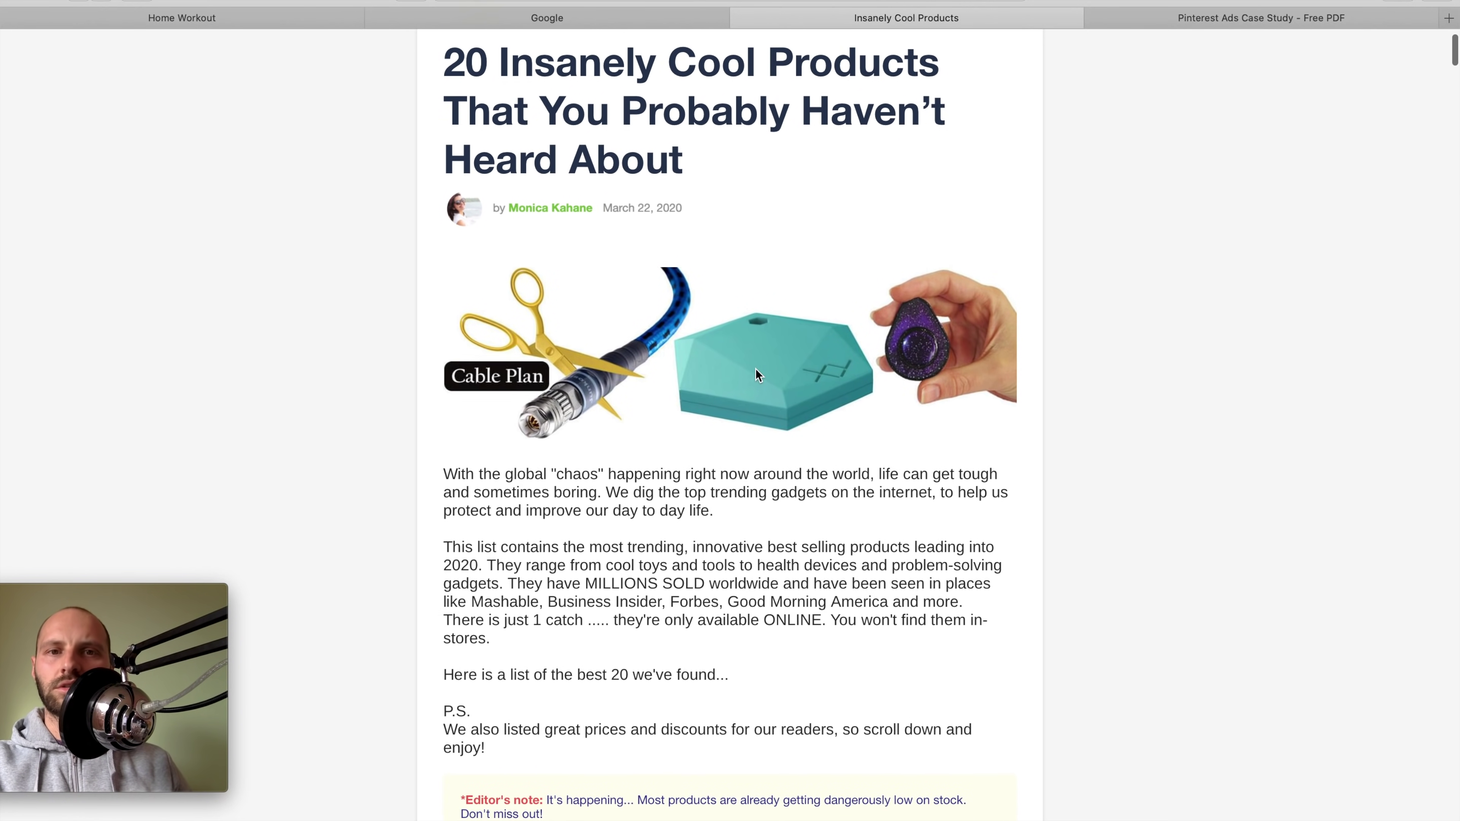
scroll(756, 374, "up", 2)
left_click_drag(459, 116, 769, 195)
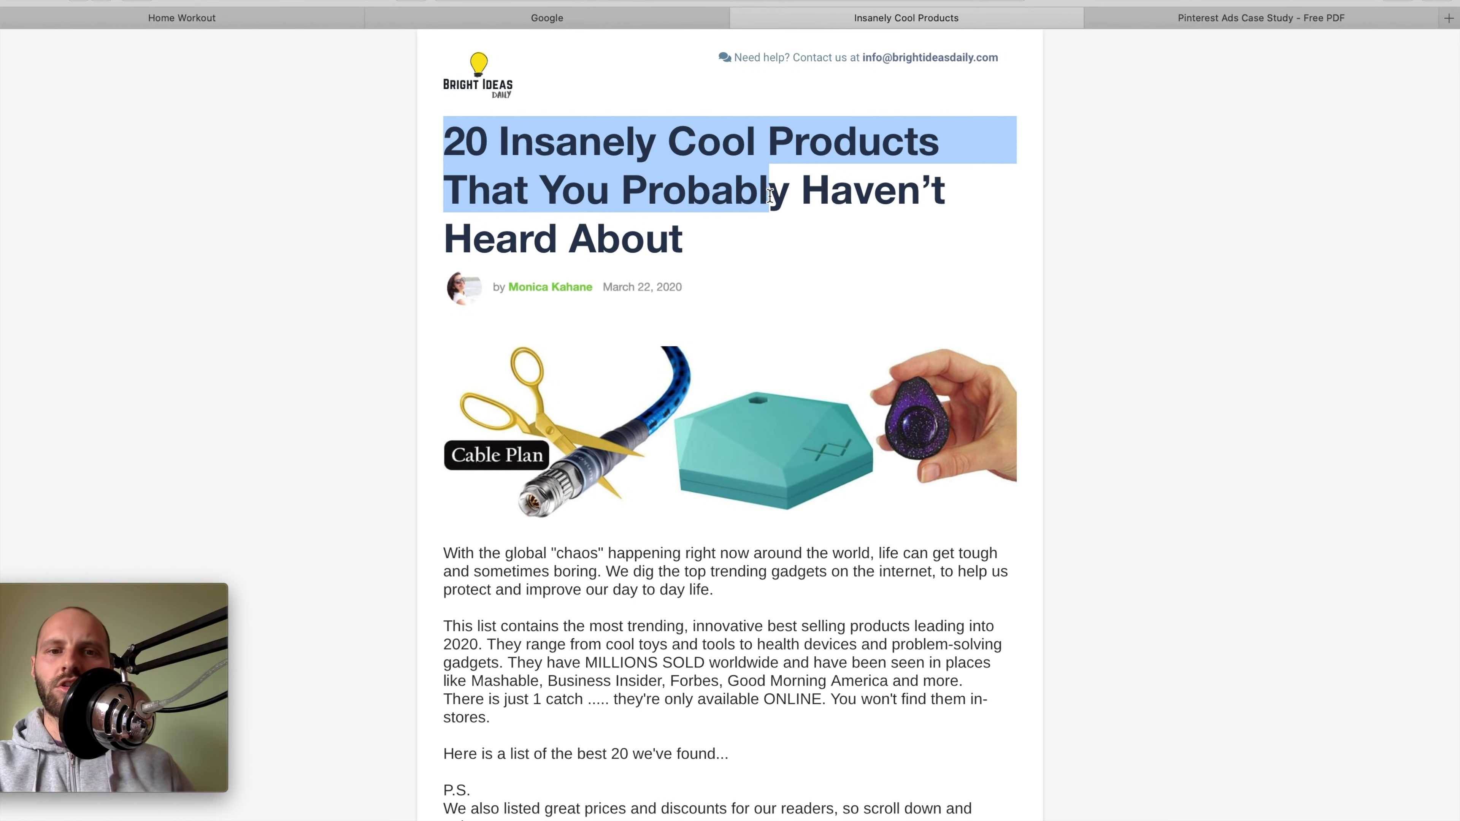
Highlight the article's introductory text from "With the global "chaos"" into the second paragraph, and clear the selection.
scroll(769, 196, "down", 5)
left_click_drag(446, 379, 882, 463)
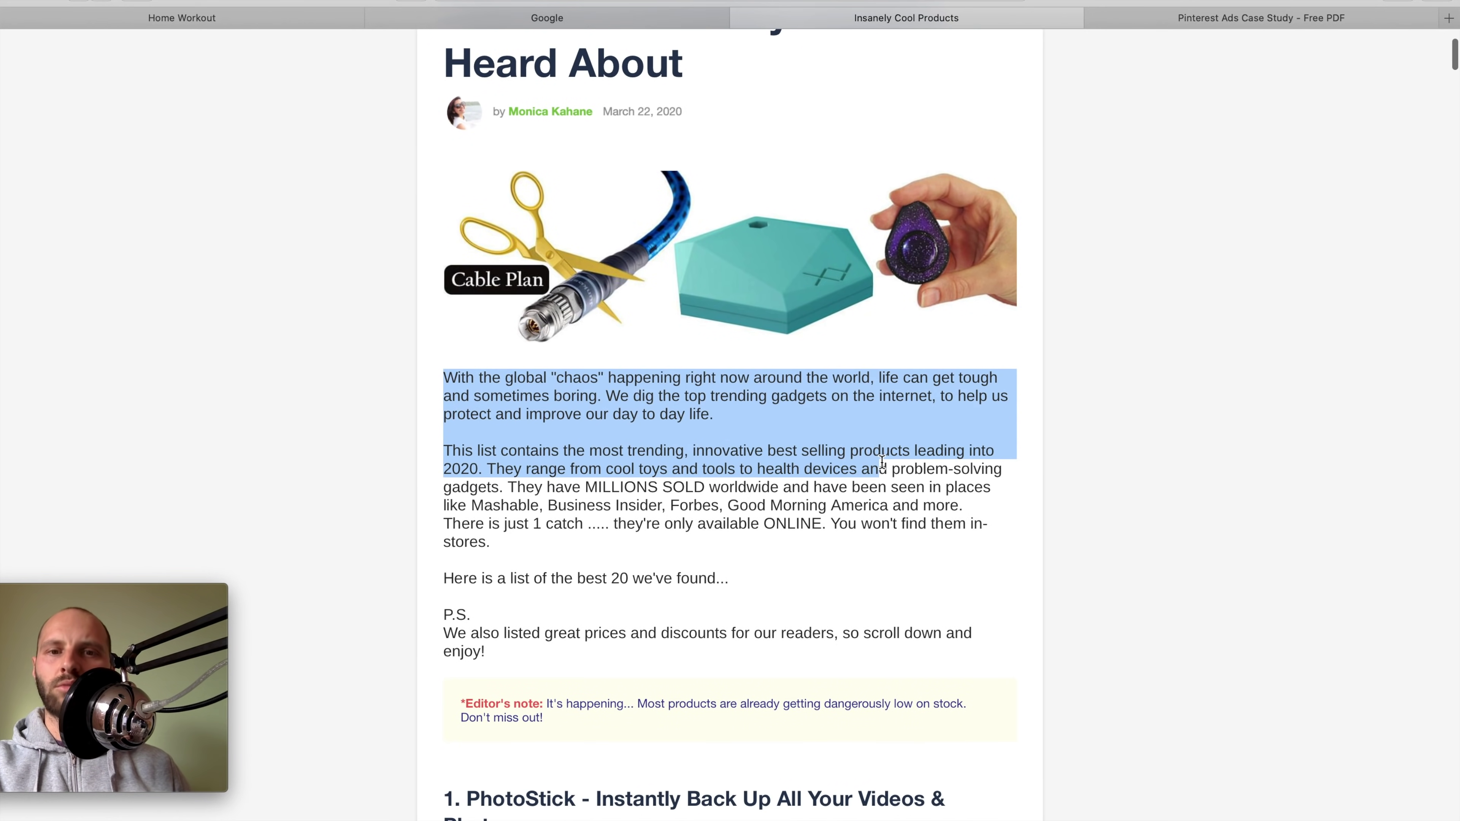
left_click(846, 545)
Examine the PhotoStick entry, highlighting its heading and description paragraphs, and view the customer comments below.
scroll(847, 544, "down", 11)
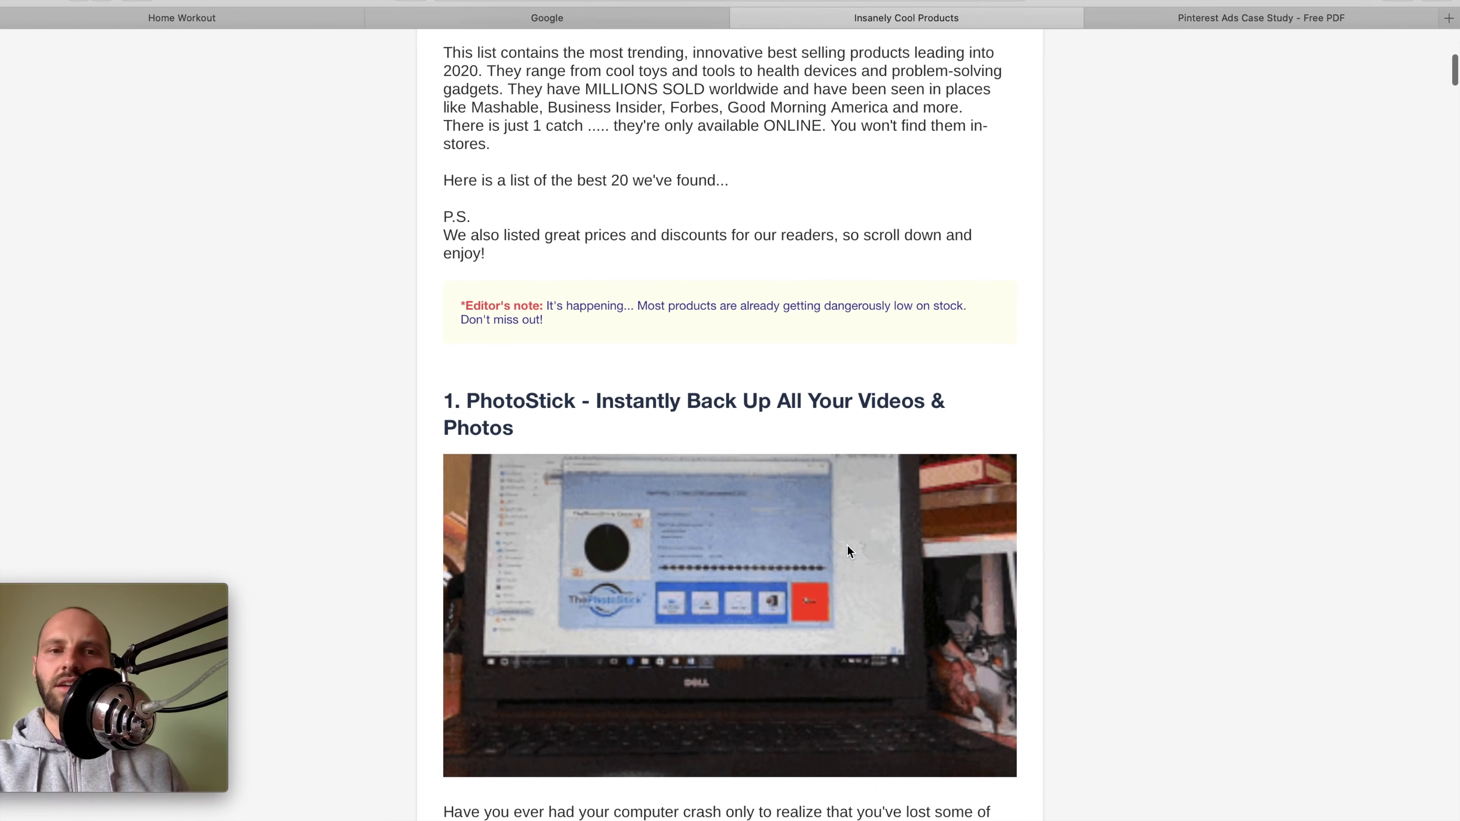
scroll(847, 544, "down", 4)
left_click_drag(425, 238, 562, 242)
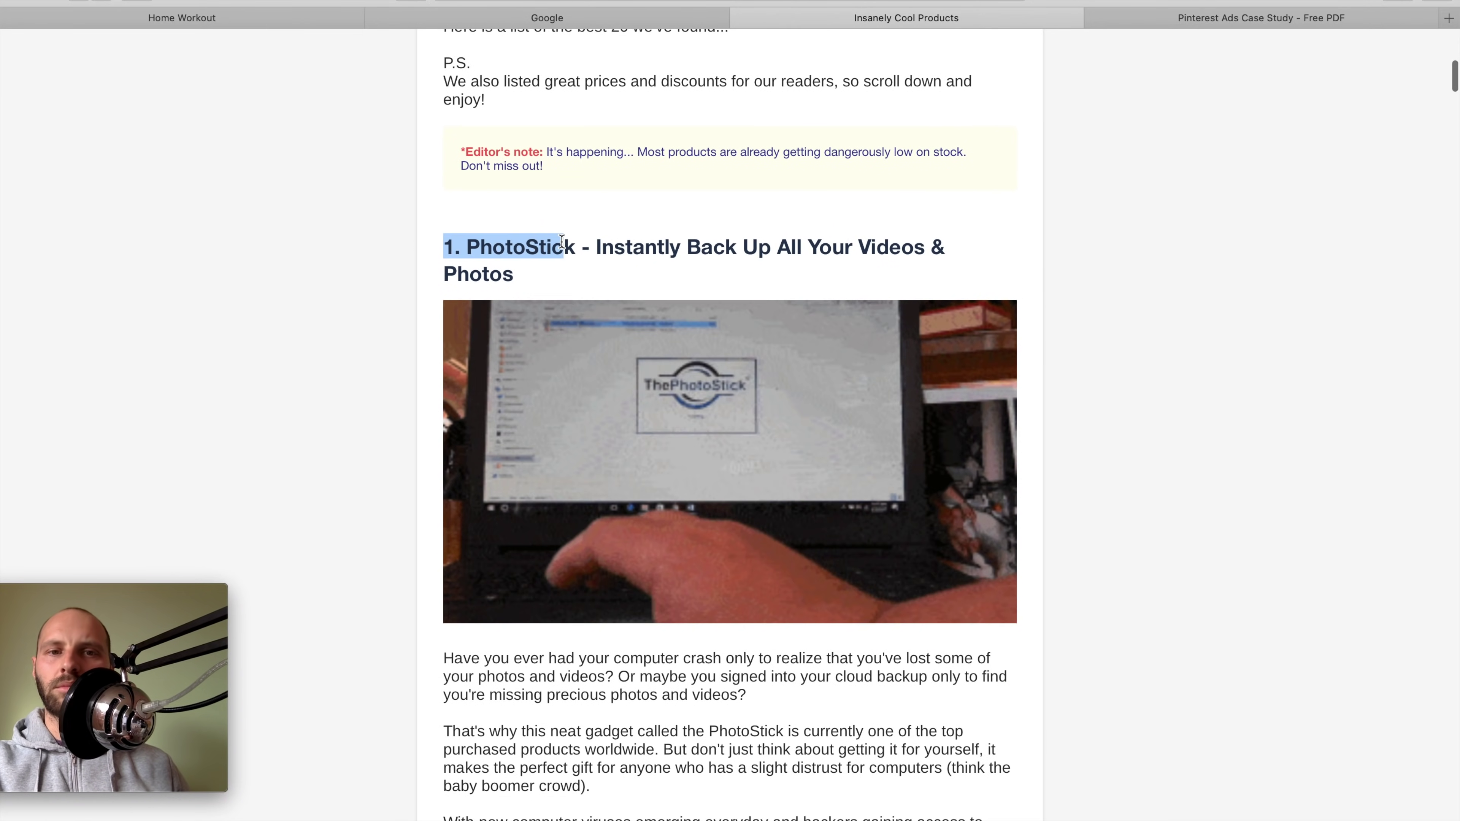
scroll(643, 256, "down", 5)
scroll(667, 434, "down", 3)
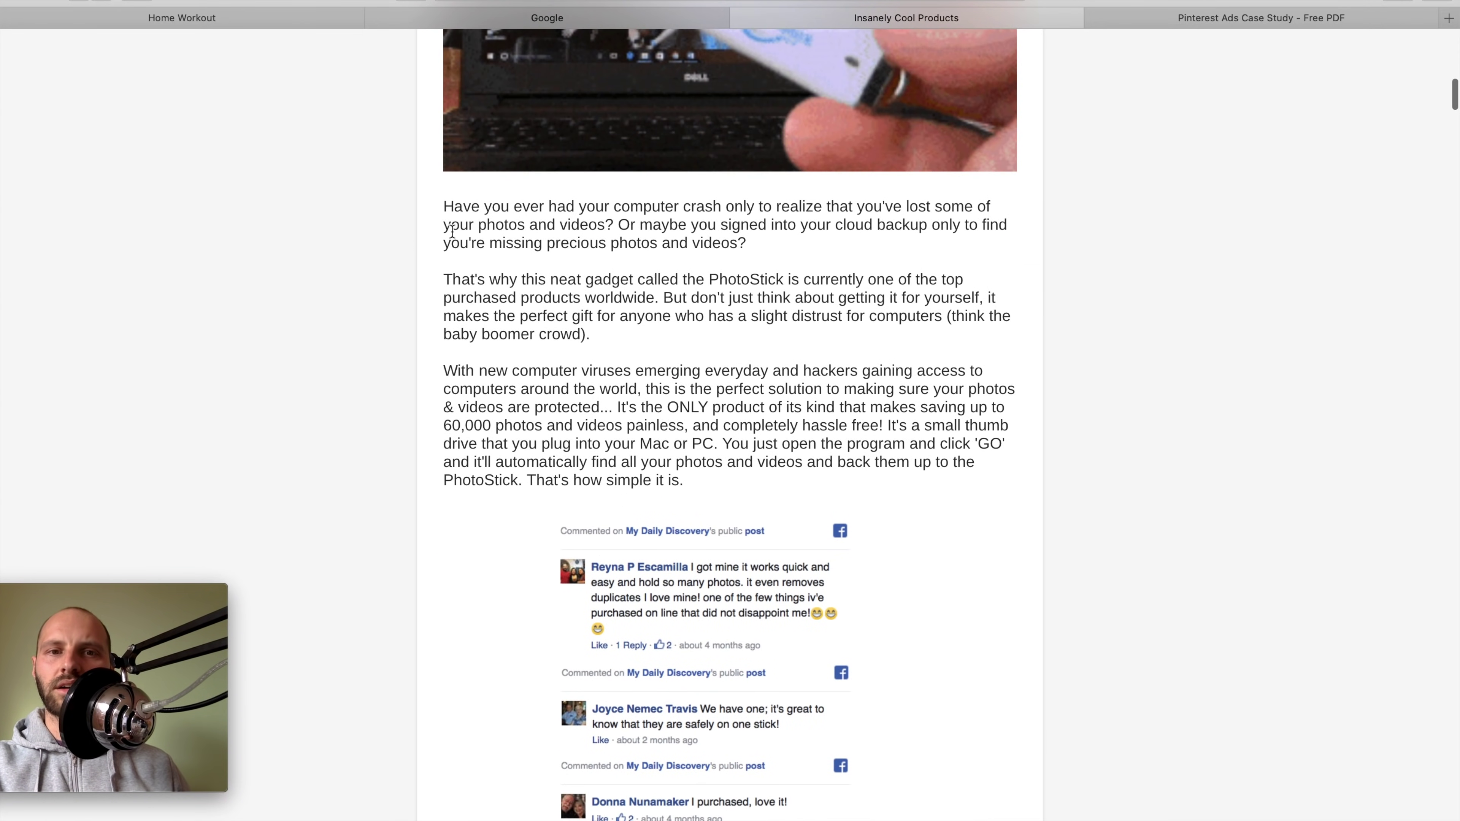
left_click_drag(441, 223, 829, 383)
scroll(829, 382, "down", 3)
scroll(828, 383, "down", 5)
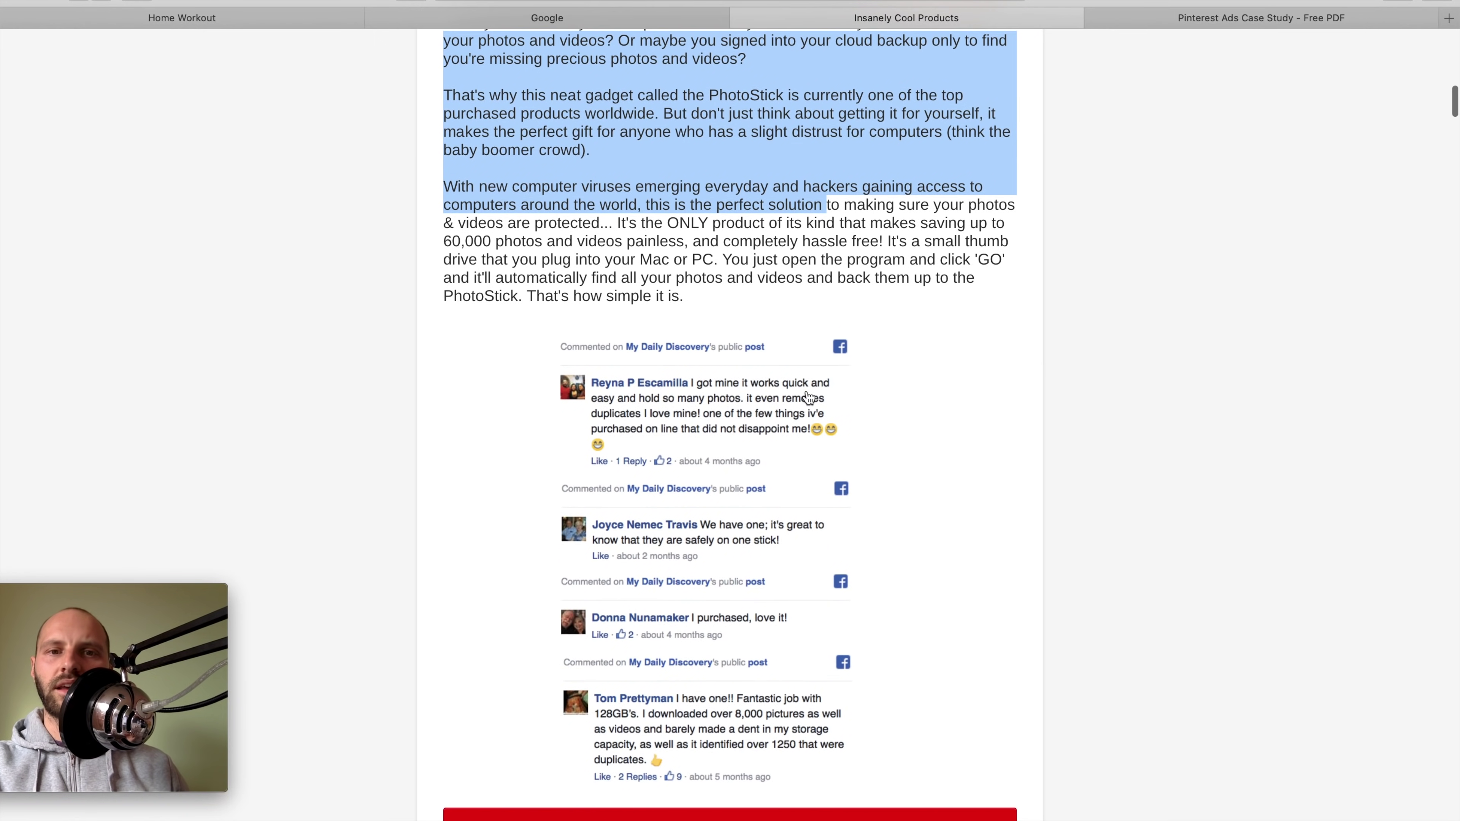
View the PhotoStick call-to-action, the PhotoStick Mobile offer and the Pure iOn entry, down to product 3, the Wi-Fi booster.
scroll(770, 509, "down", 5)
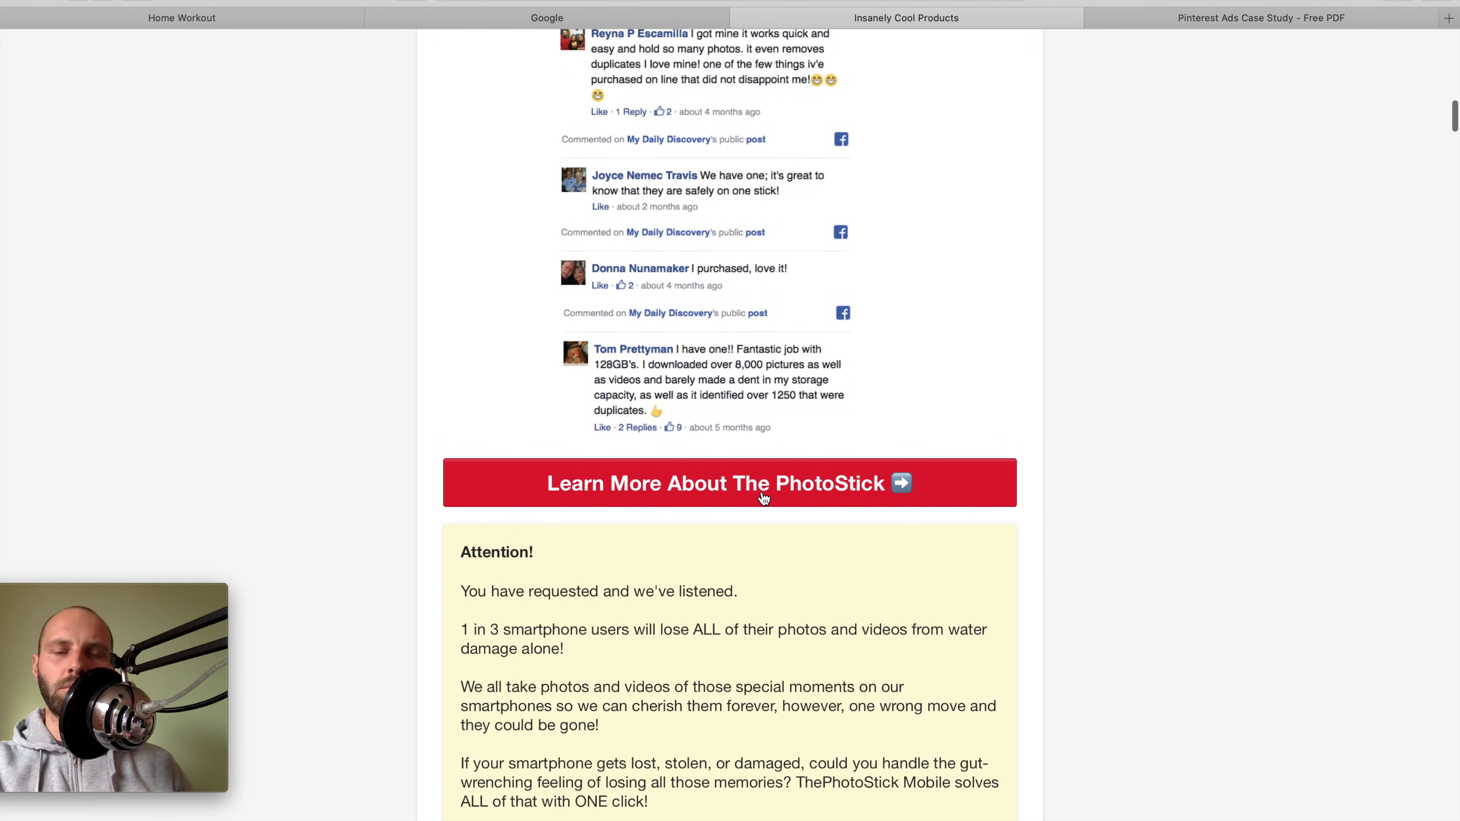
scroll(763, 498, "down", 13)
scroll(763, 498, "down", 12)
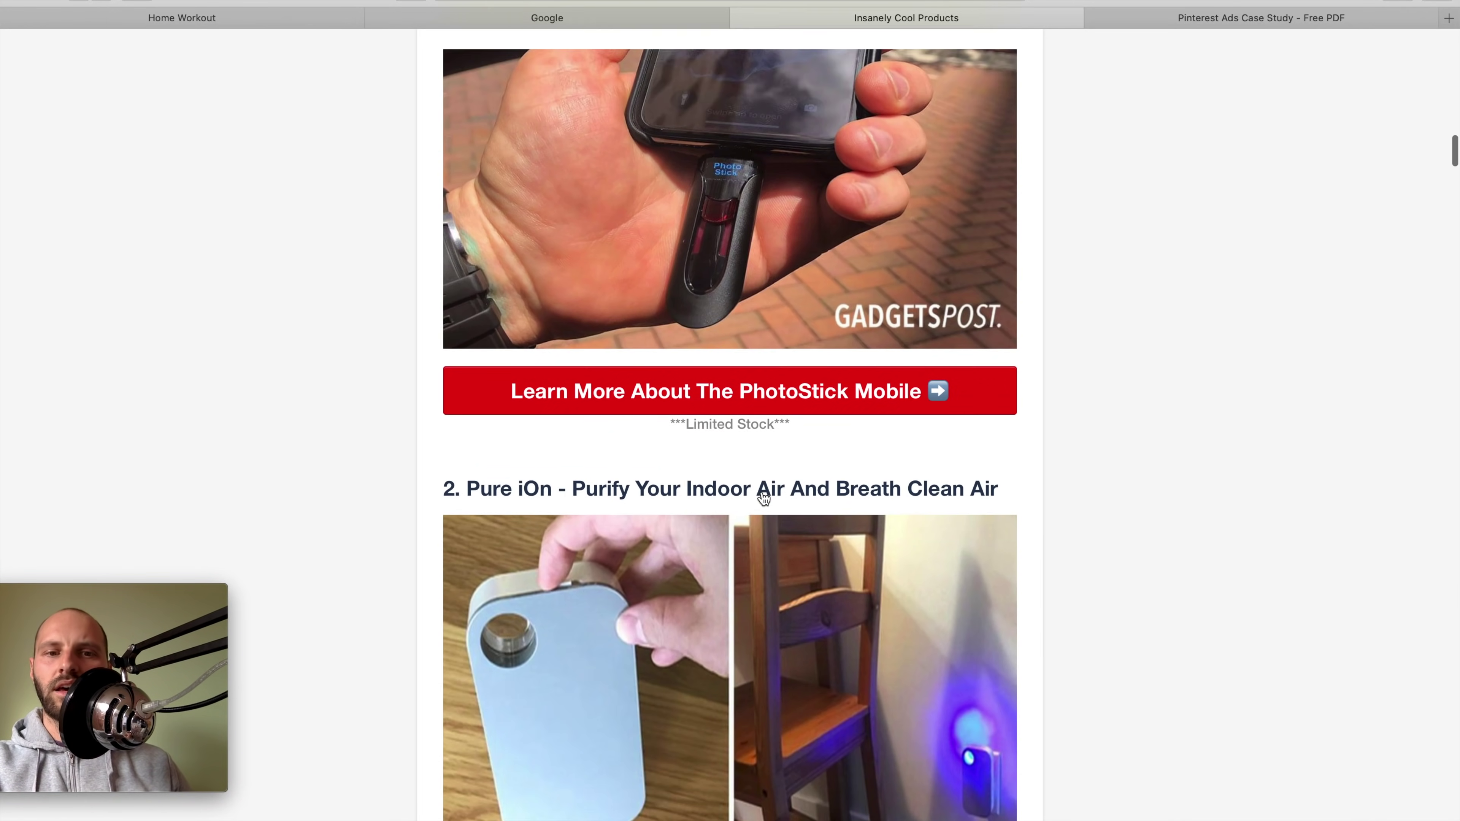
scroll(870, 463, "down", 16)
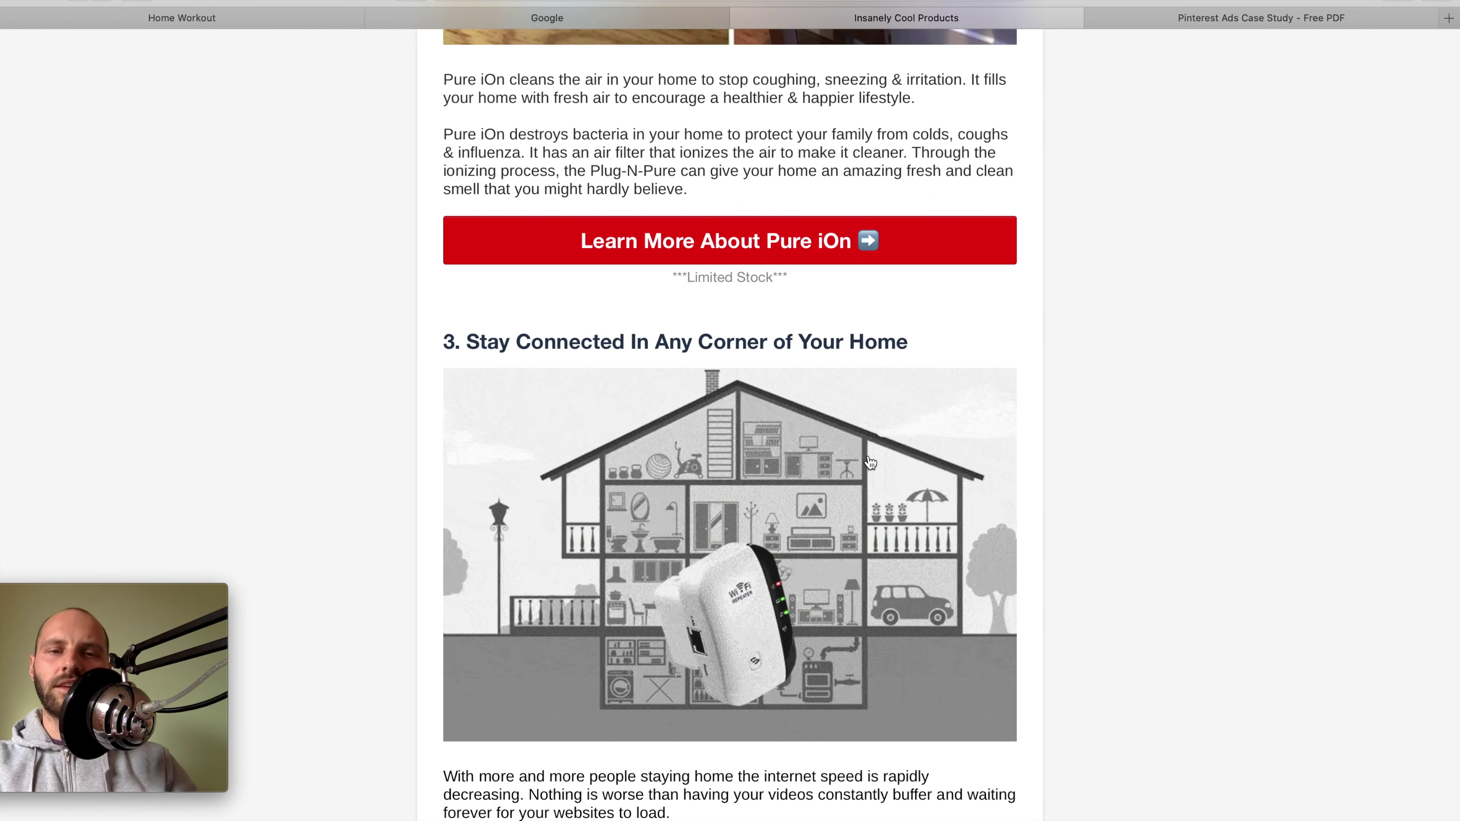
scroll(871, 464, "down", 2)
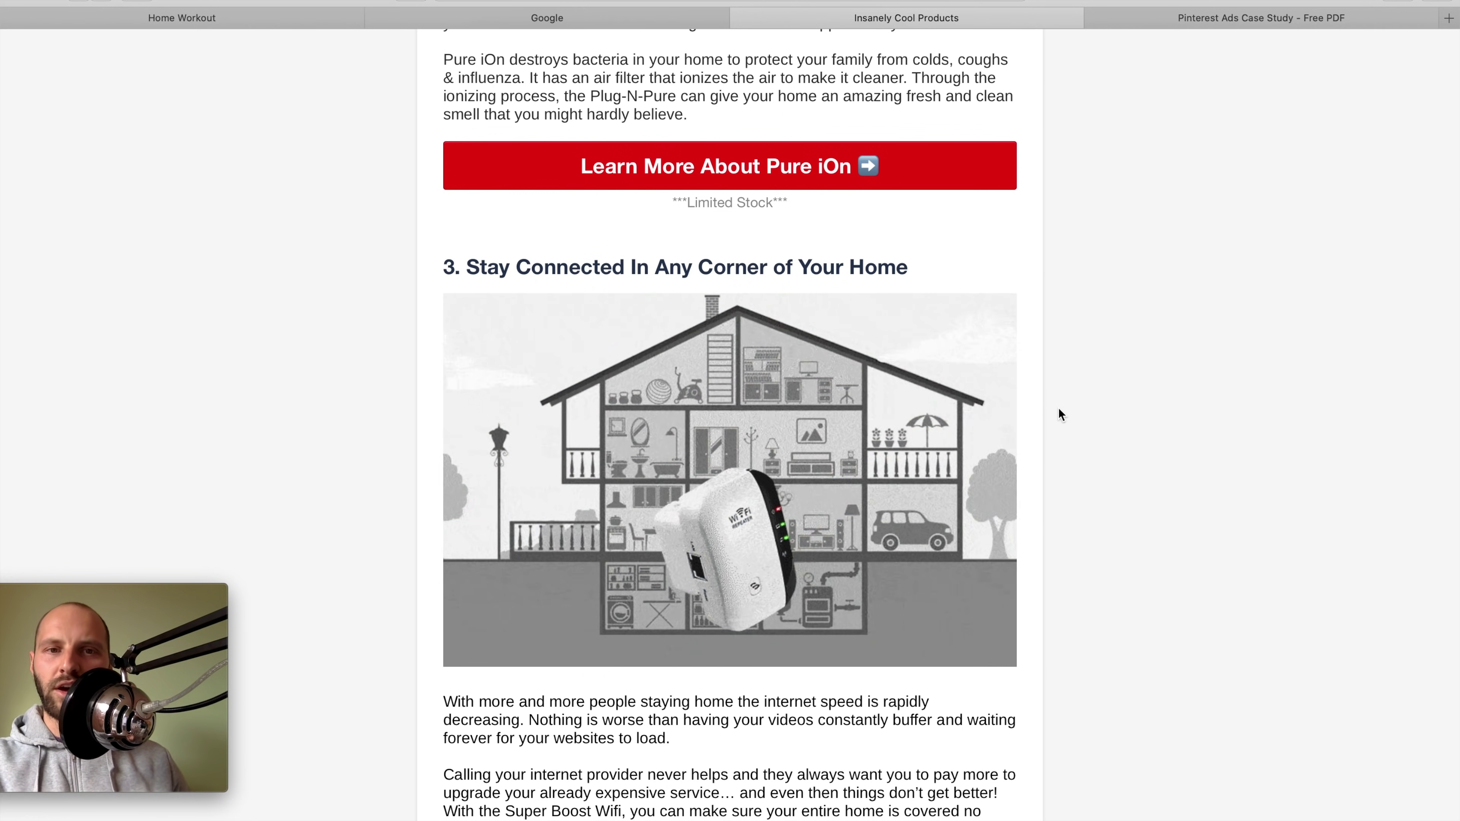
View the listicle's product 4, MobileKlean, highlight part of its heading and clear the selection.
scroll(1059, 408, "down", 20)
scroll(733, 423, "down", 1)
left_click_drag(449, 111, 612, 112)
left_click(546, 139)
scroll(546, 141, "down", 1)
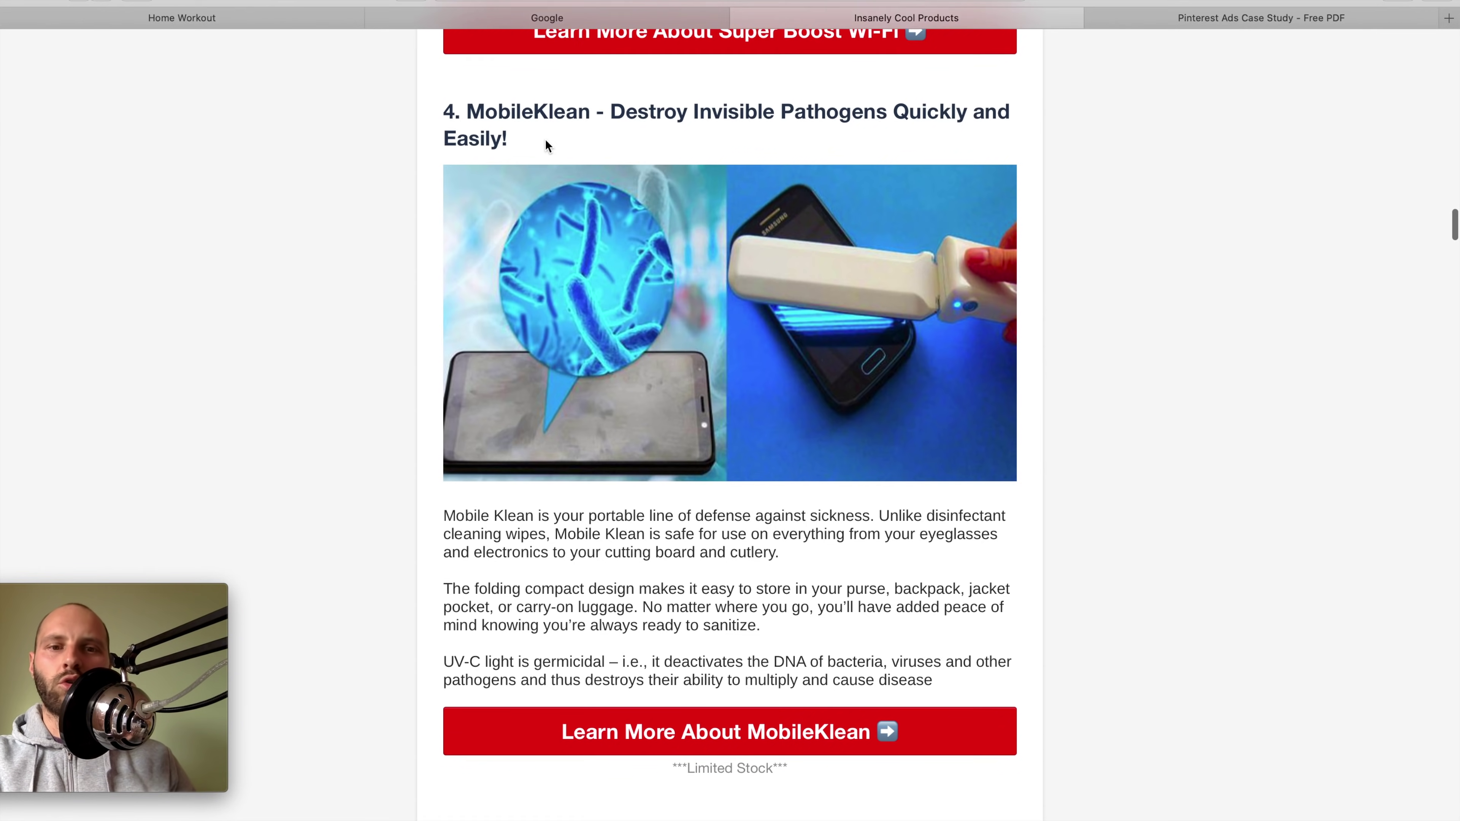
View the Aculief, FIXD and VIZR entries with their copy, reviews and calls-to-action, down to product 8, SmartDot.
scroll(546, 144, "down", 12)
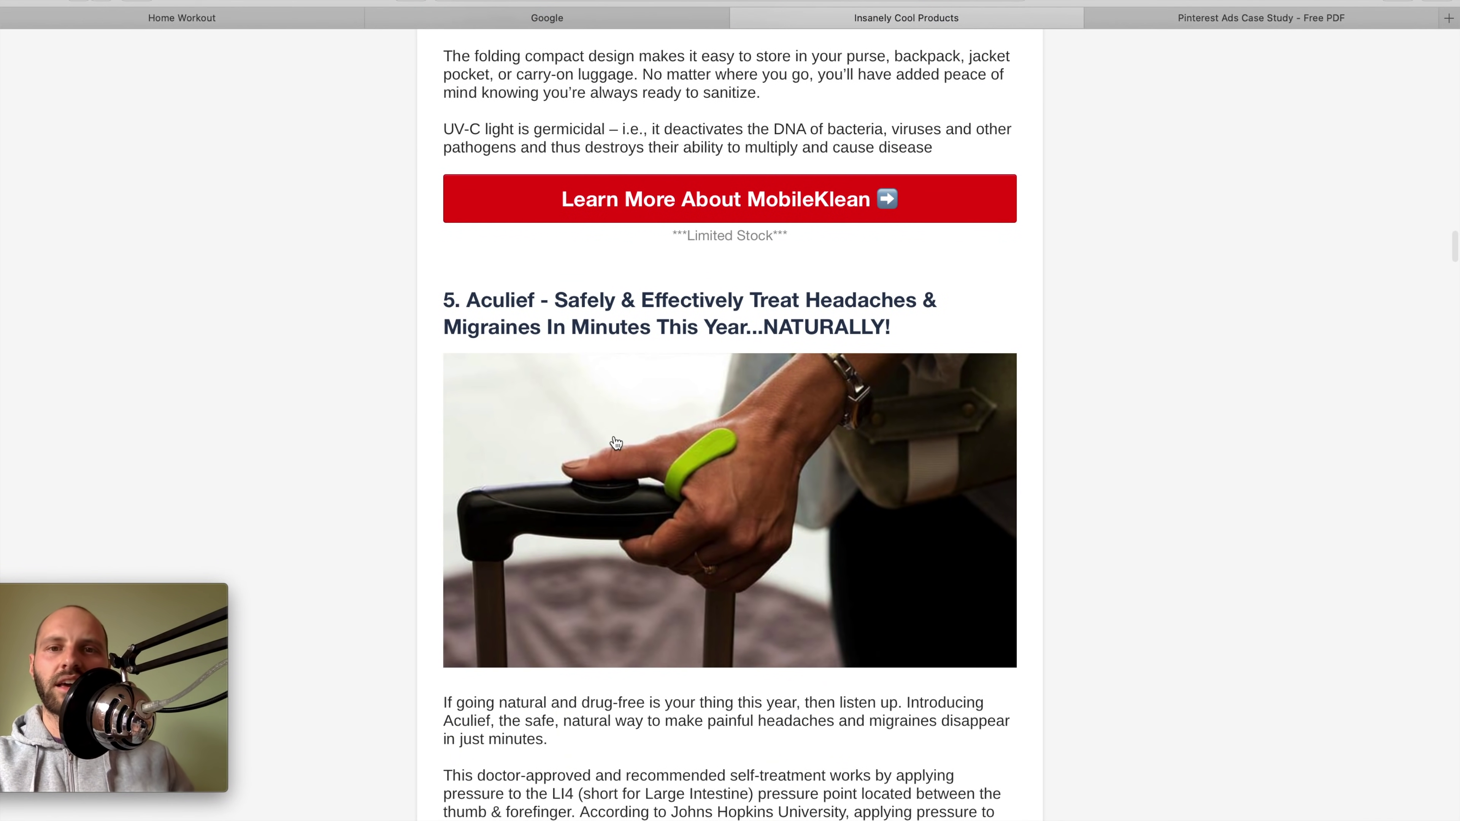
scroll(901, 604, "down", 4)
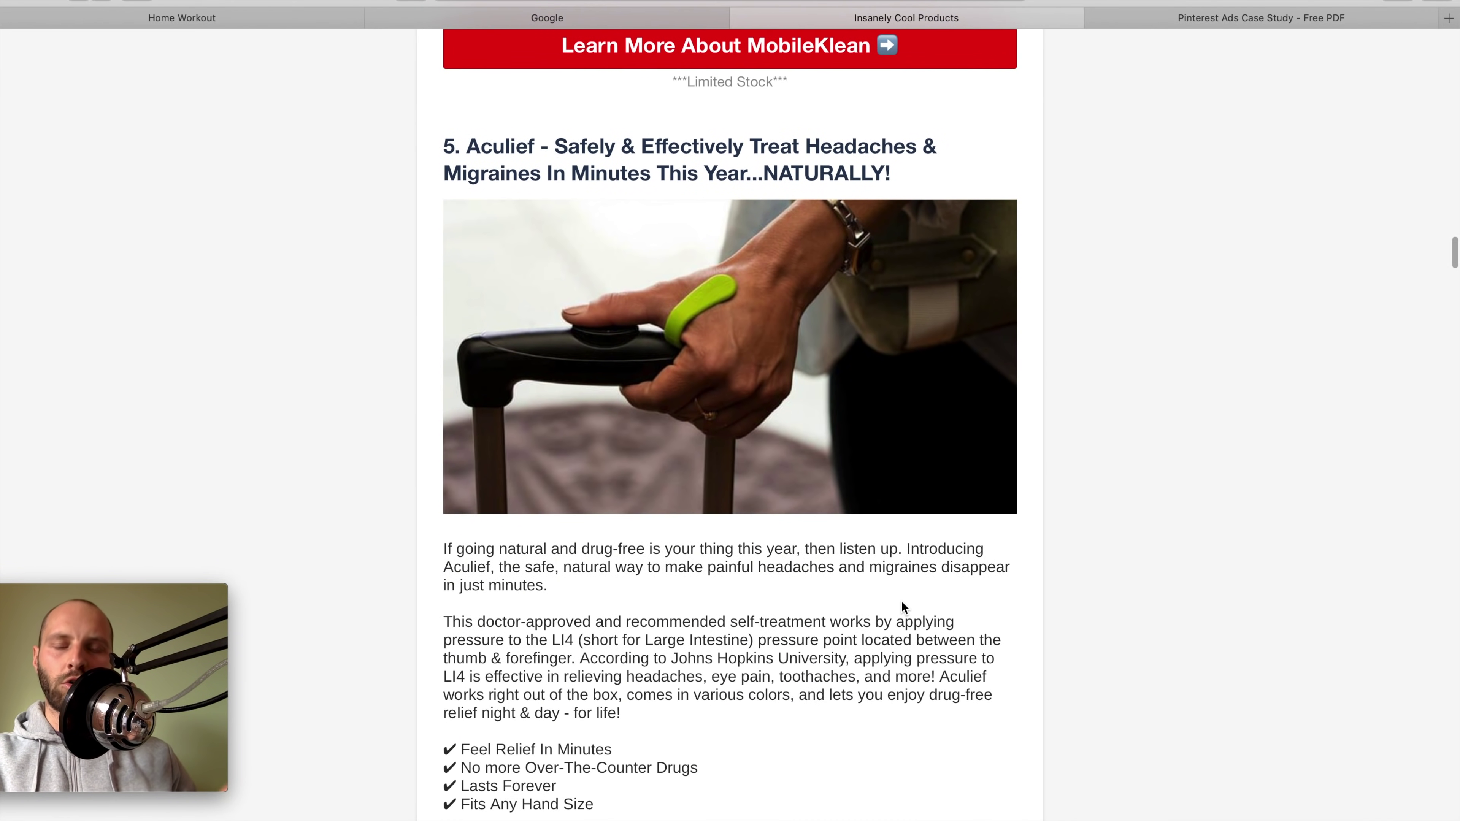
scroll(902, 602, "down", 14)
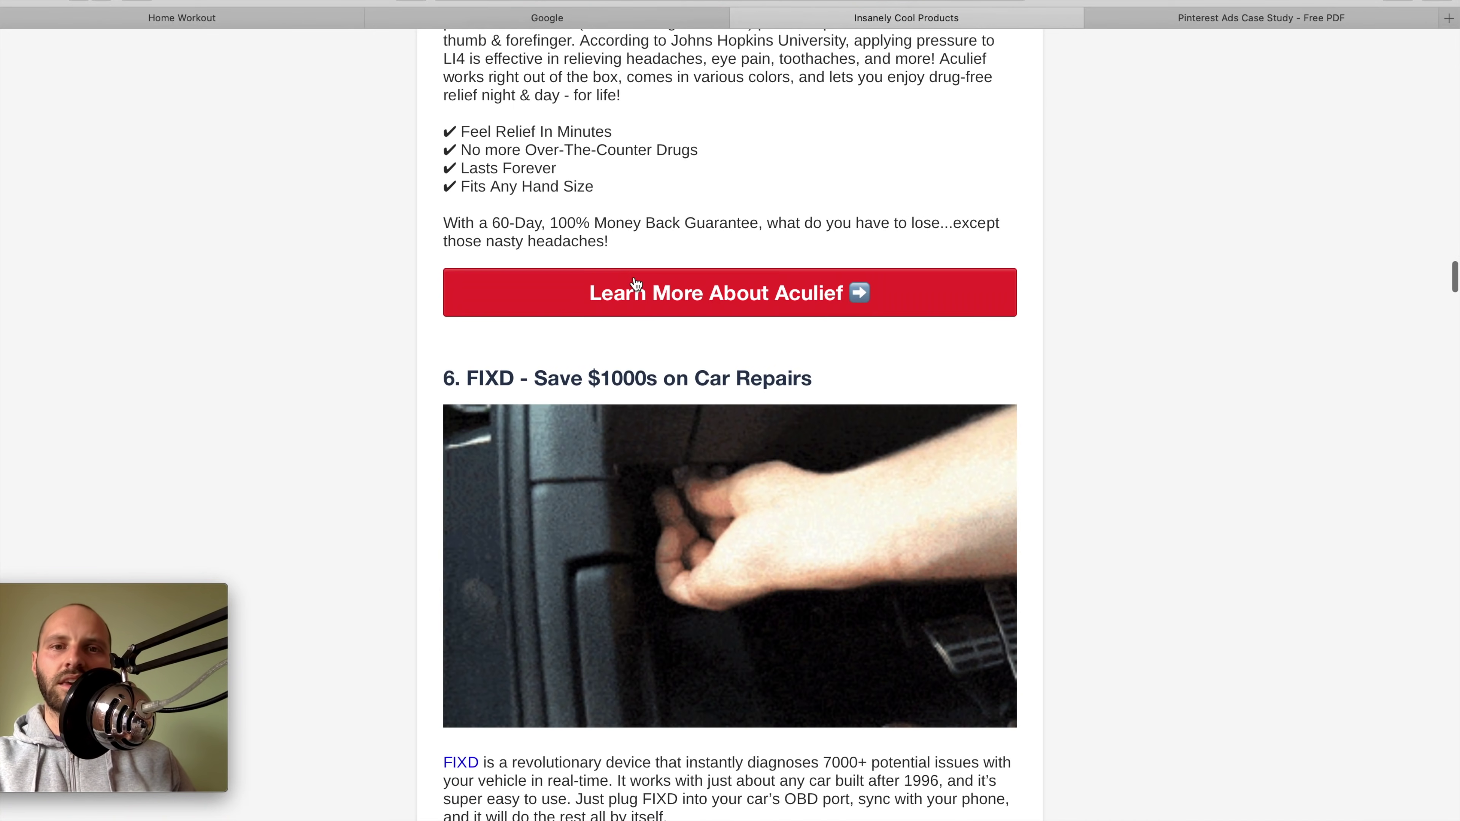
scroll(672, 293, "down", 12)
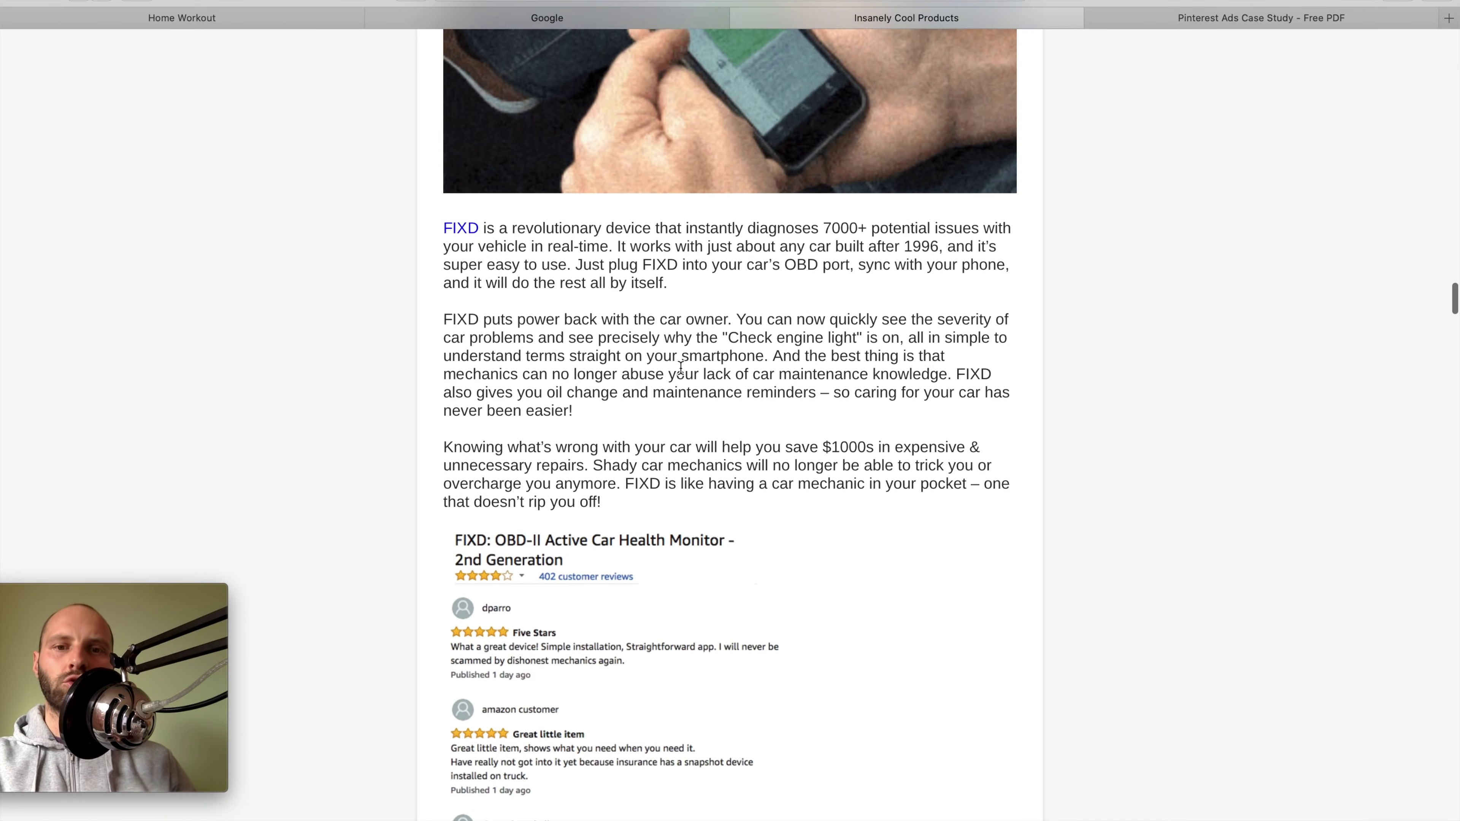
scroll(679, 366, "down", 19)
scroll(739, 254, "down", 16)
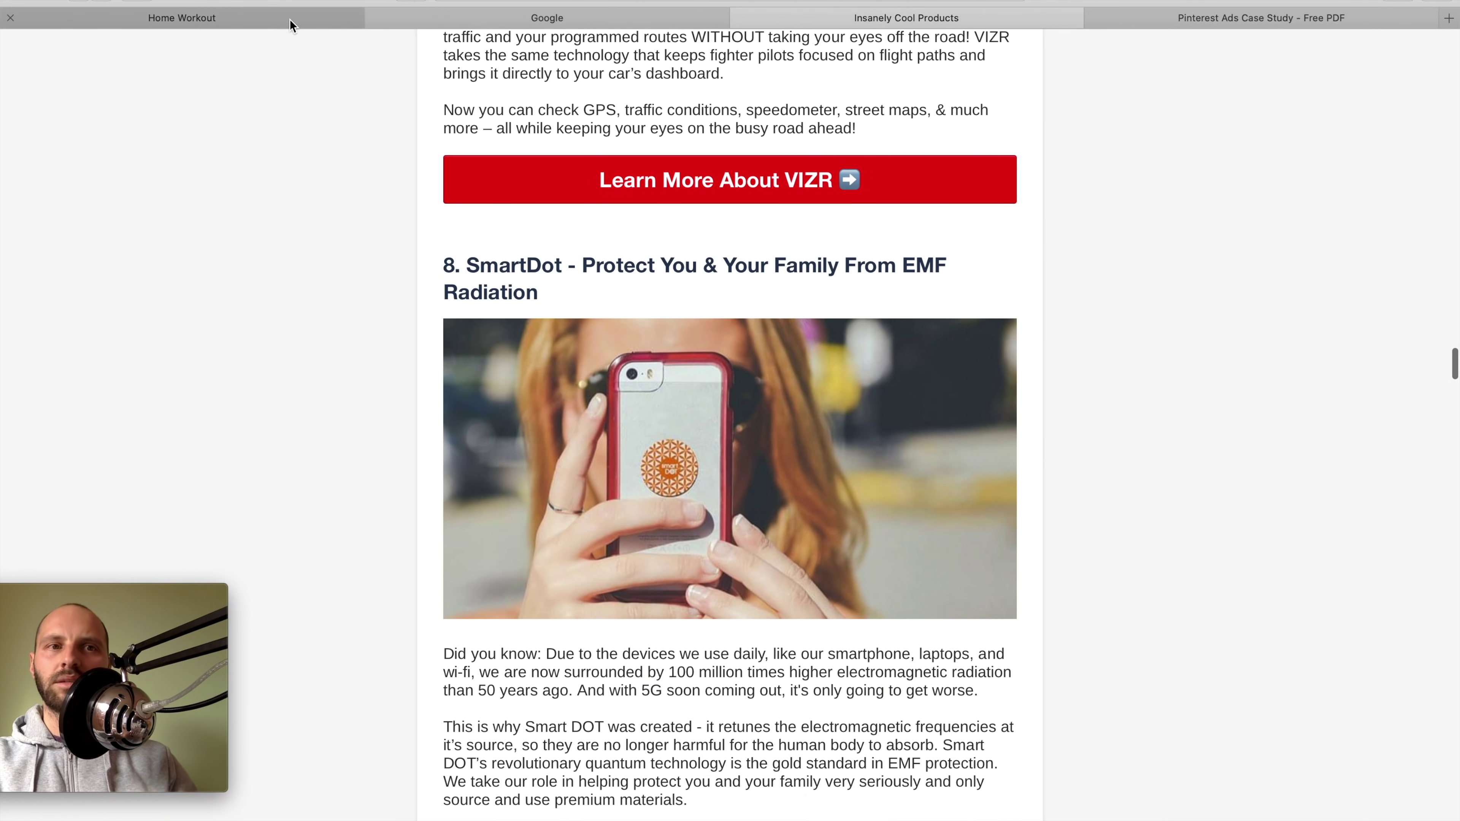
Return to the Home Workout page and compare its opening section with the Lurn workshop landing page in the other browser.
left_click(229, 19)
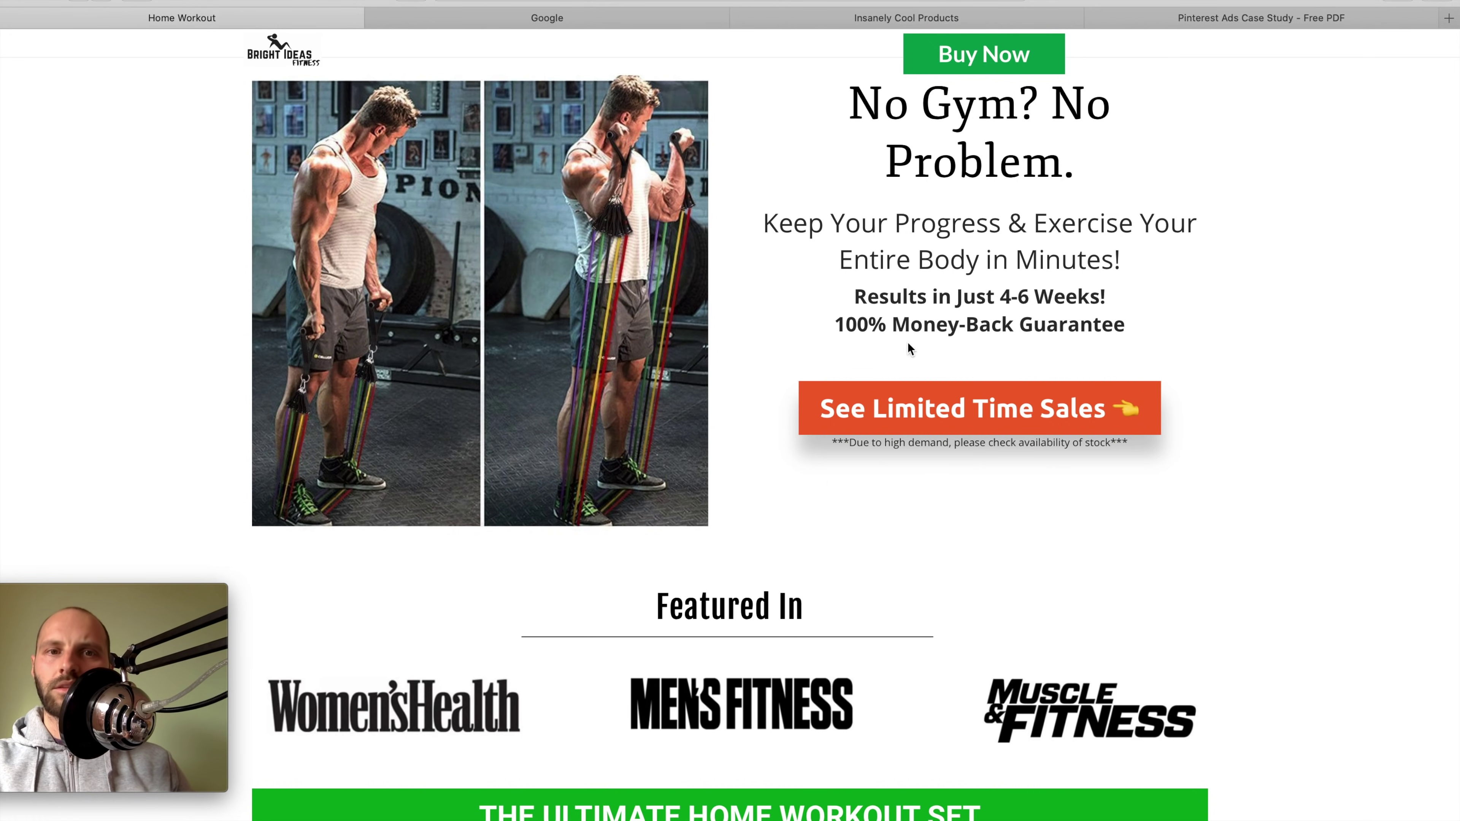
left_click(820, 389)
key("super+Tab")
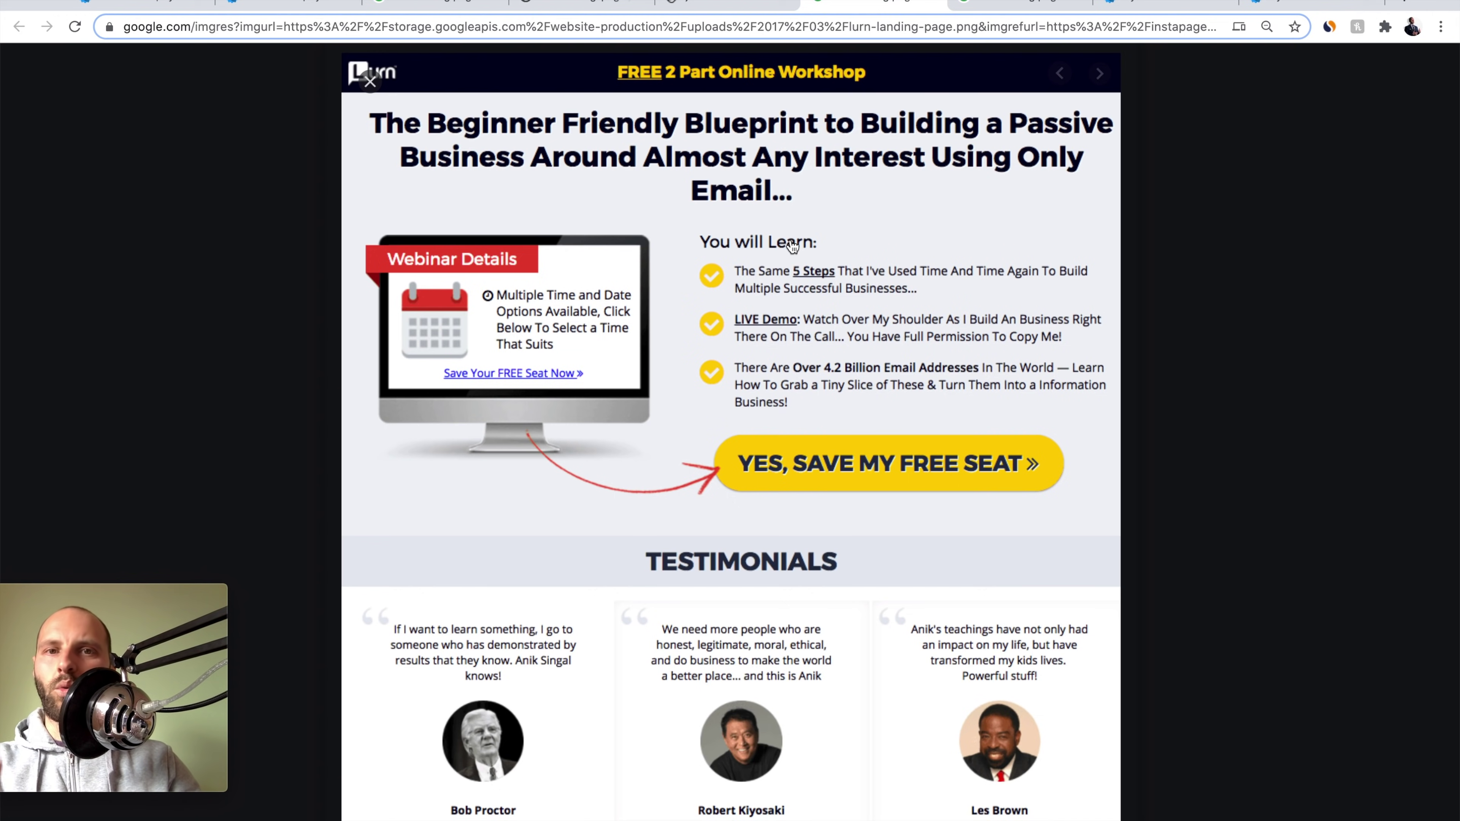
key("super+Tab")
scroll(790, 240, "up", 20)
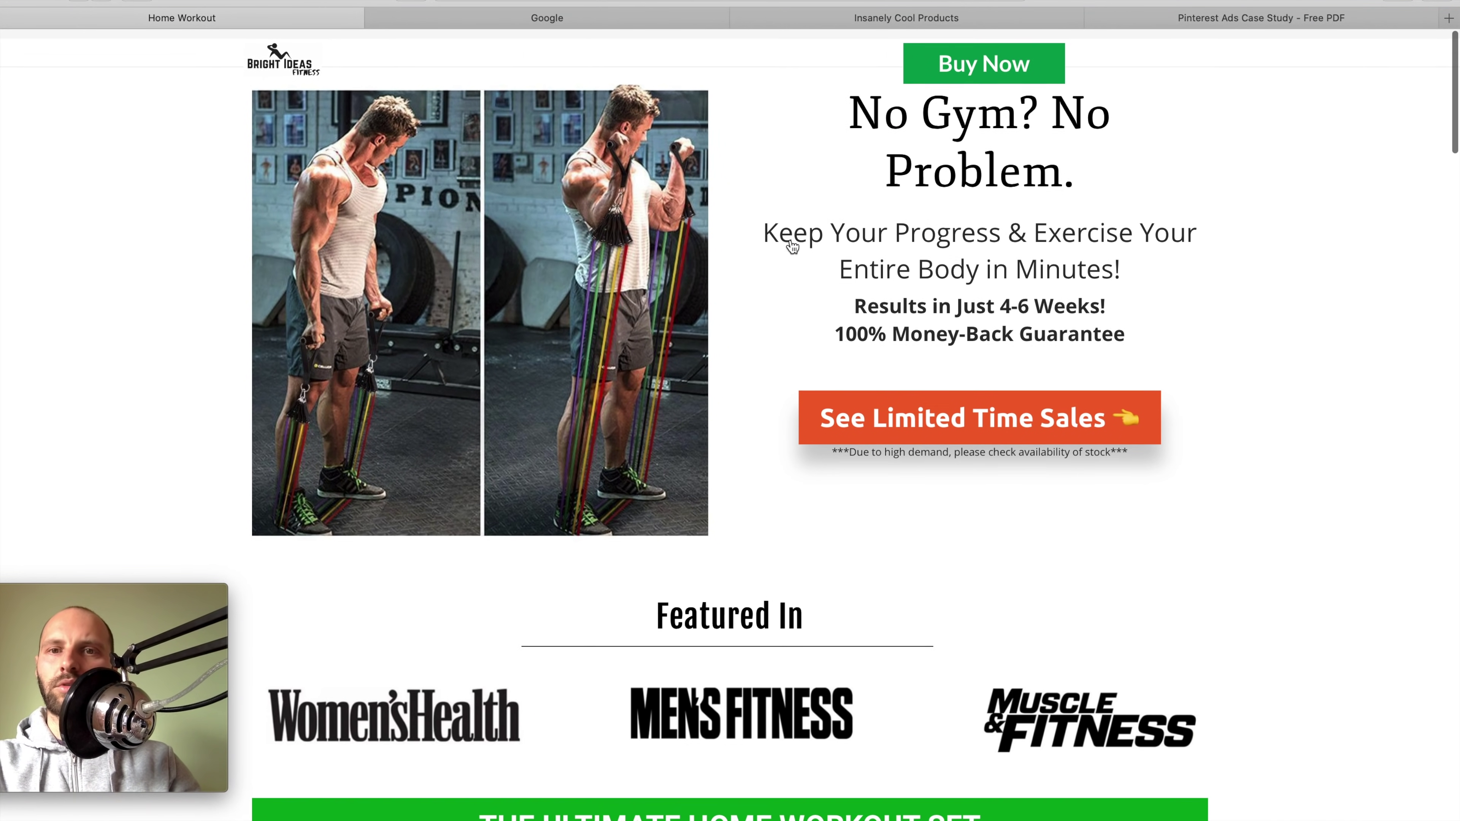
Highlight the "No Gym?" part of the workout page's headline, highlight "No Problem.", and clear the selection.
left_click_drag(849, 106, 1034, 109)
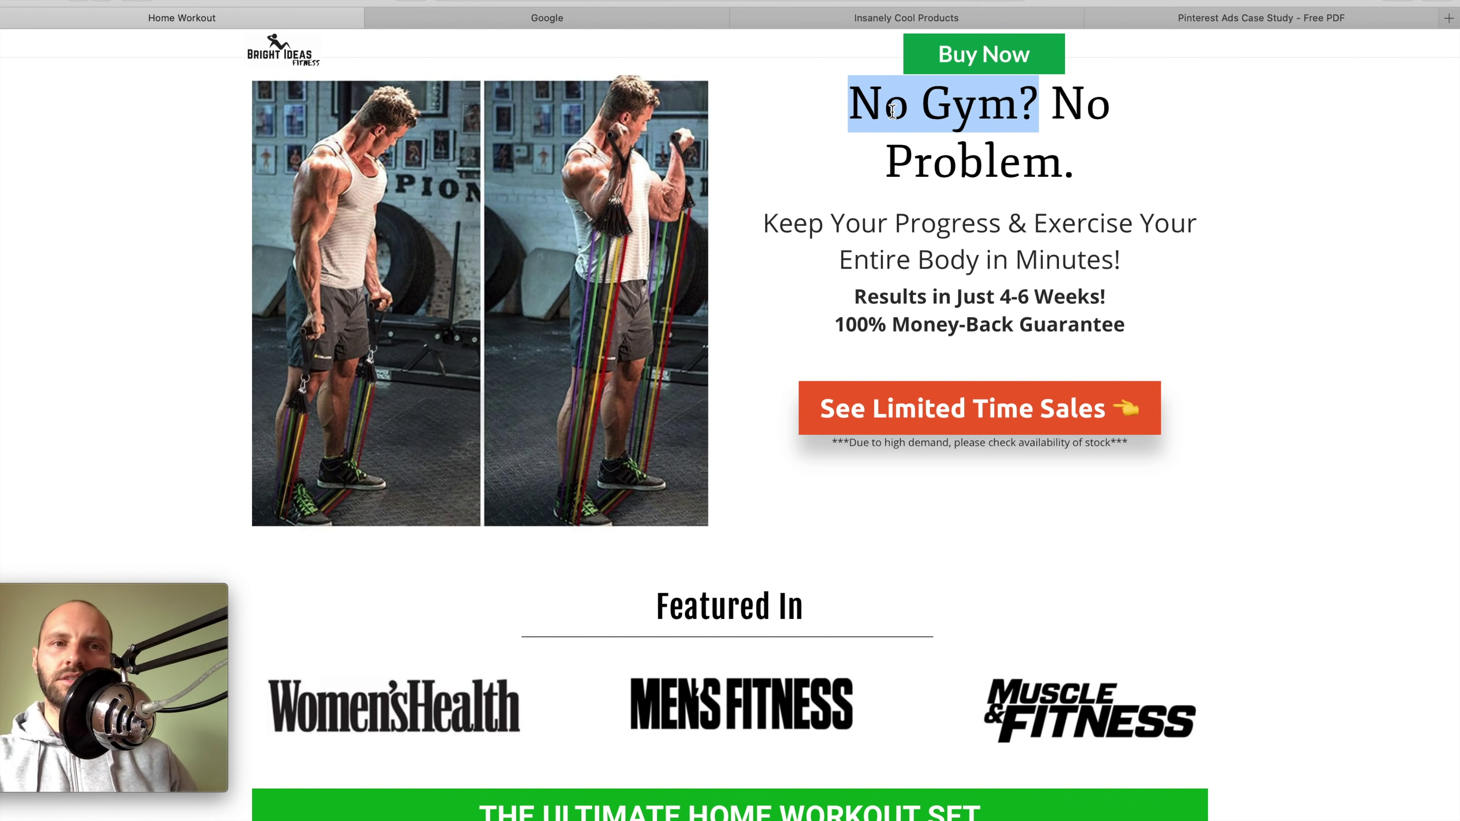
left_click(892, 110)
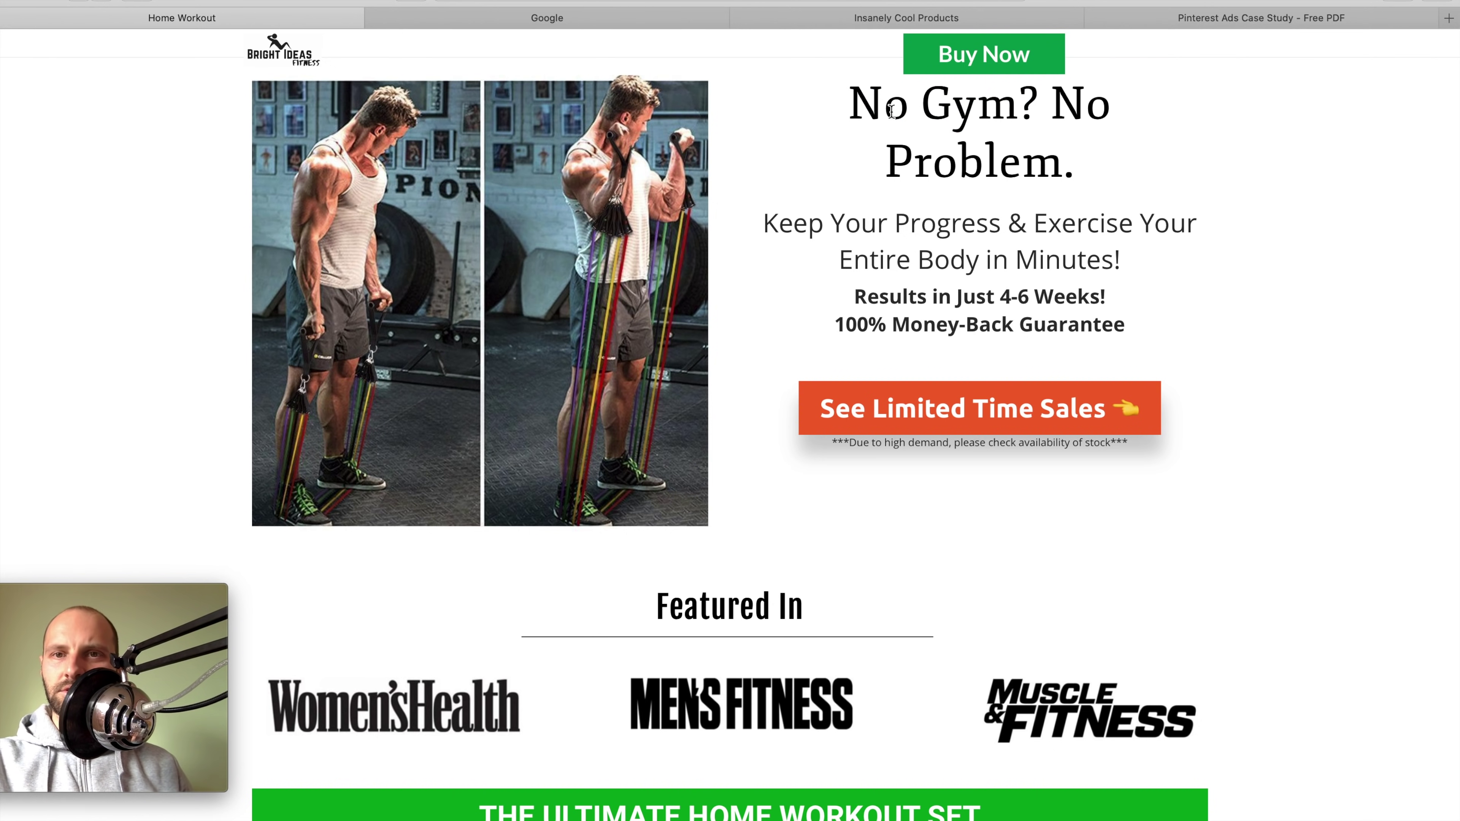
left_click_drag(849, 108, 1038, 107)
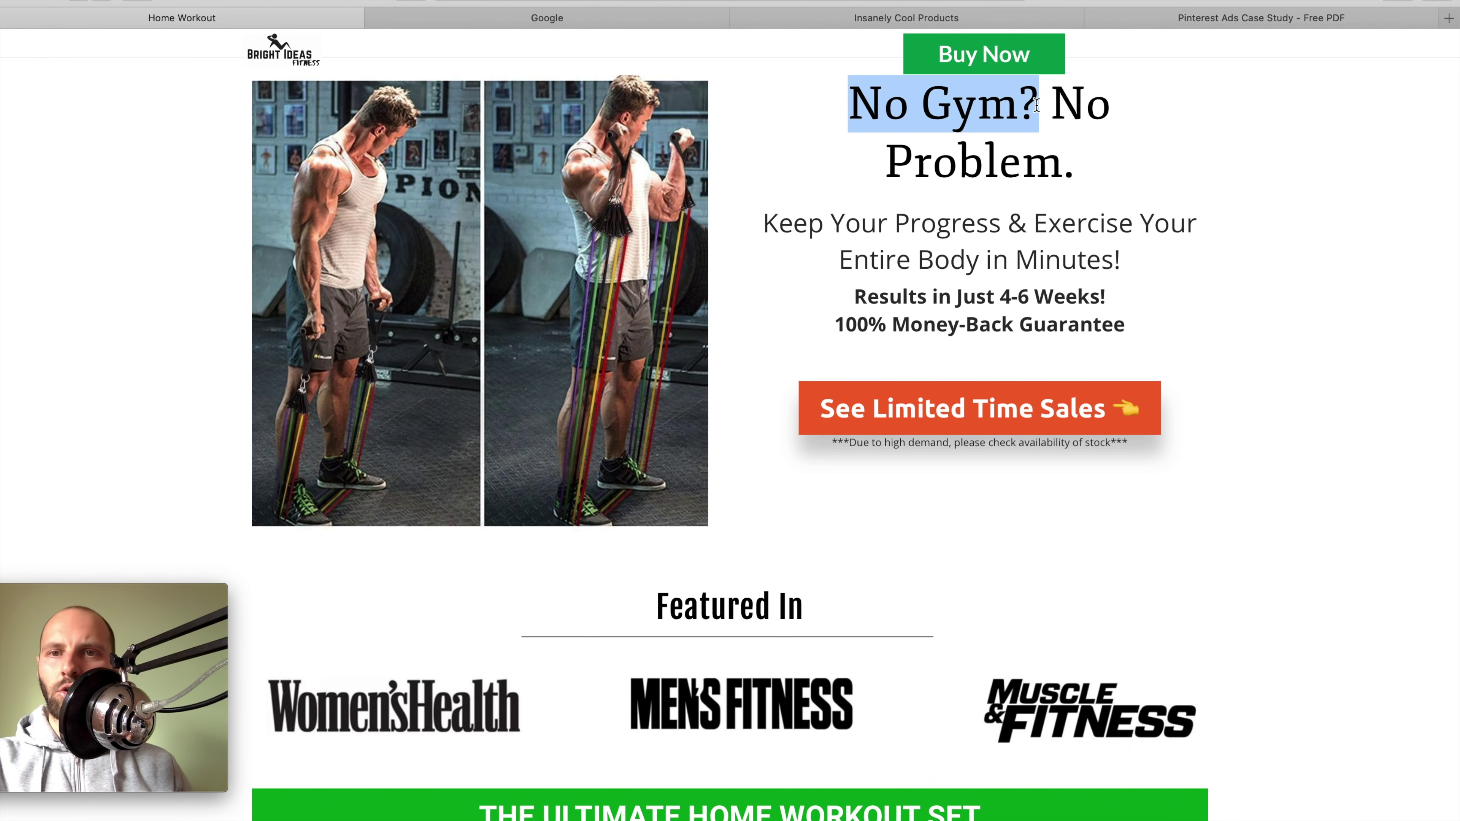
left_click(856, 97)
left_click_drag(850, 107, 1084, 144)
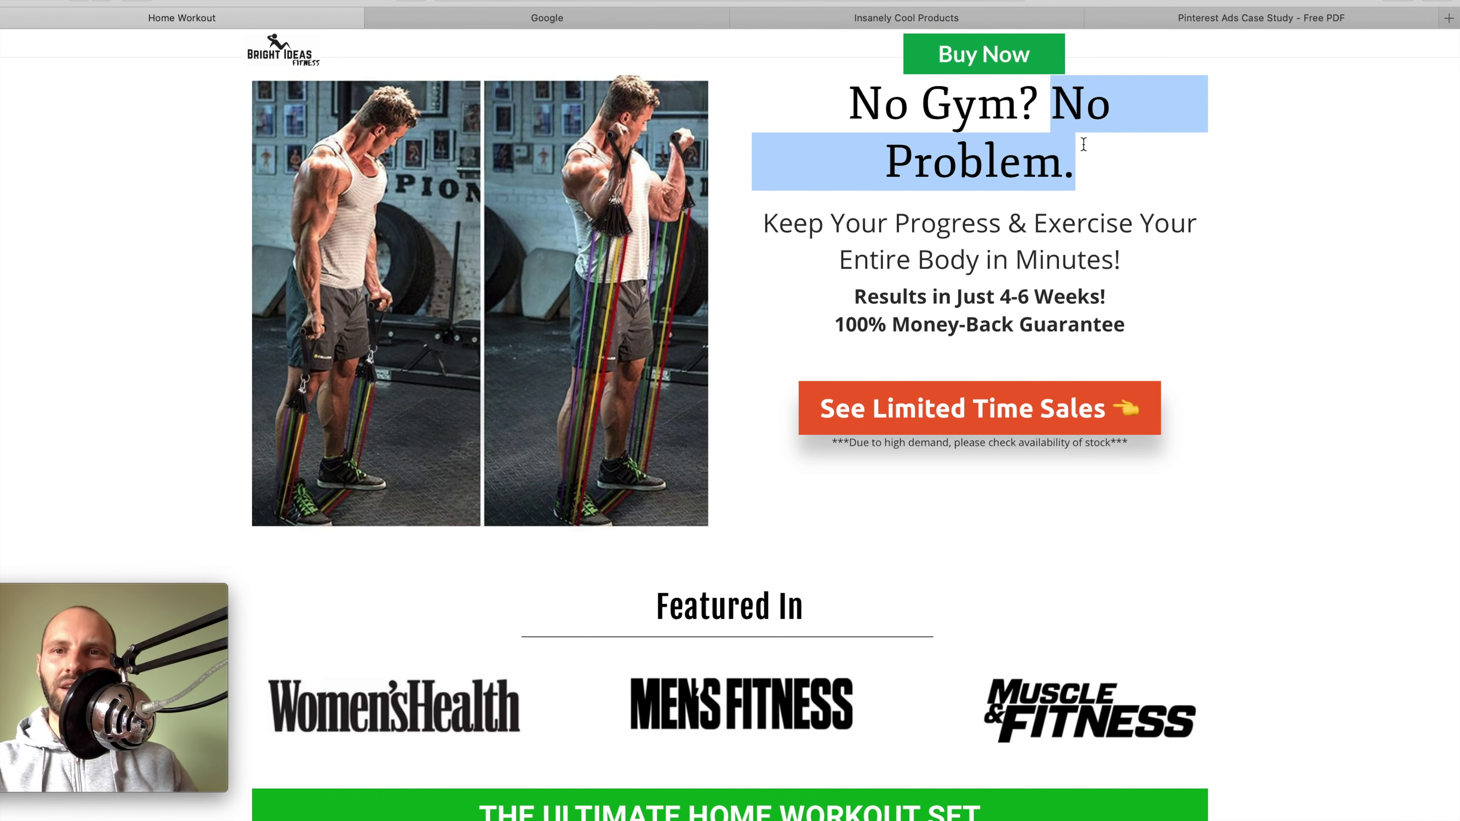
left_click(866, 127)
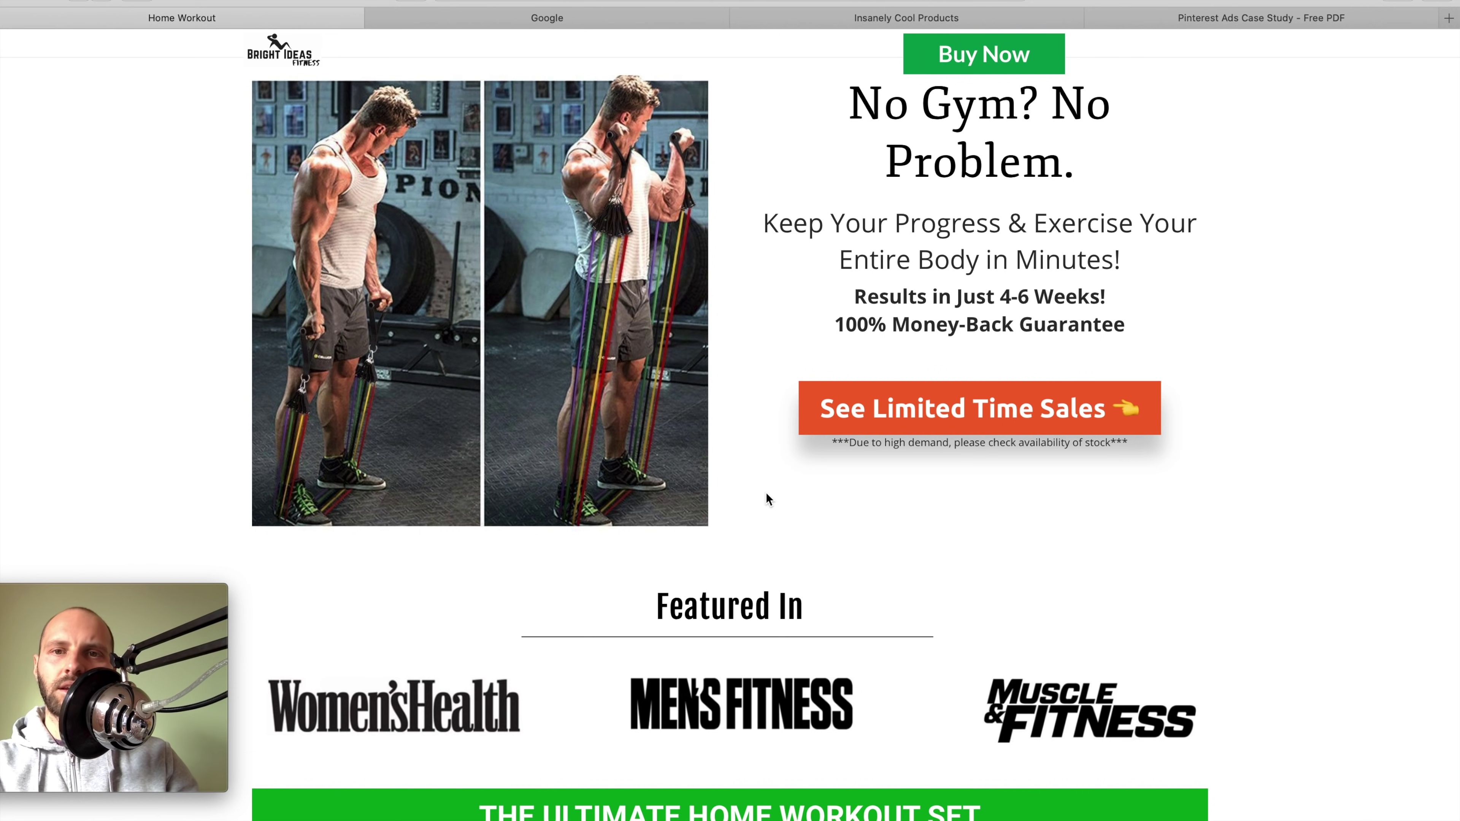
Examine the full "No Gym? No Problem." headline alongside the copy further down the page, highlighting both and clearing the selection.
left_click_drag(860, 96, 1103, 119)
left_click_drag(839, 112, 1091, 147)
left_click(1119, 127)
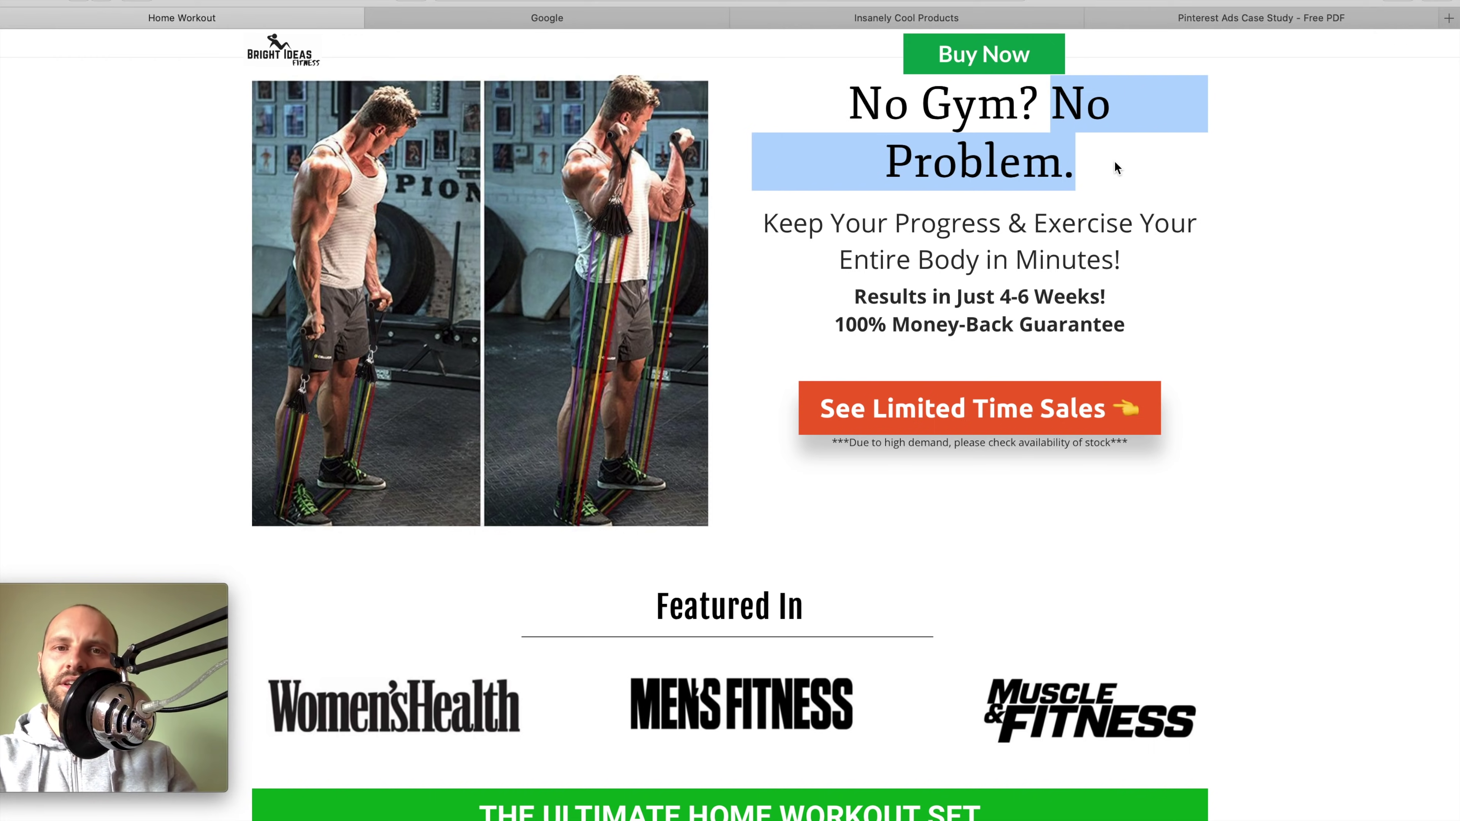
scroll(935, 451, "down", 10)
left_click_drag(787, 206, 1038, 611)
scroll(1038, 611, "up", 10)
left_click_drag(845, 97, 1076, 165)
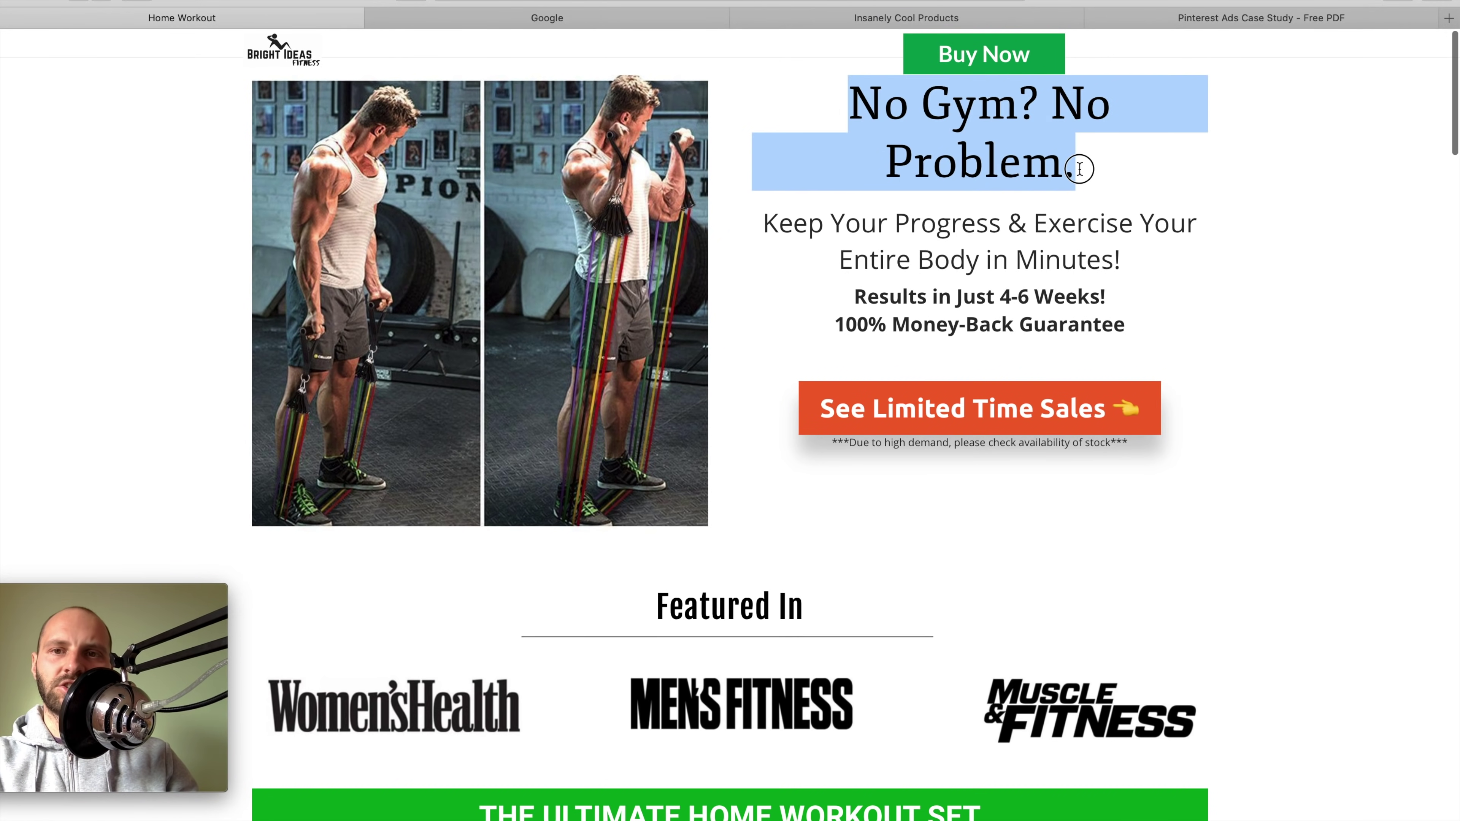
left_click(944, 125)
left_click_drag(835, 111, 1156, 138)
left_click(741, 552)
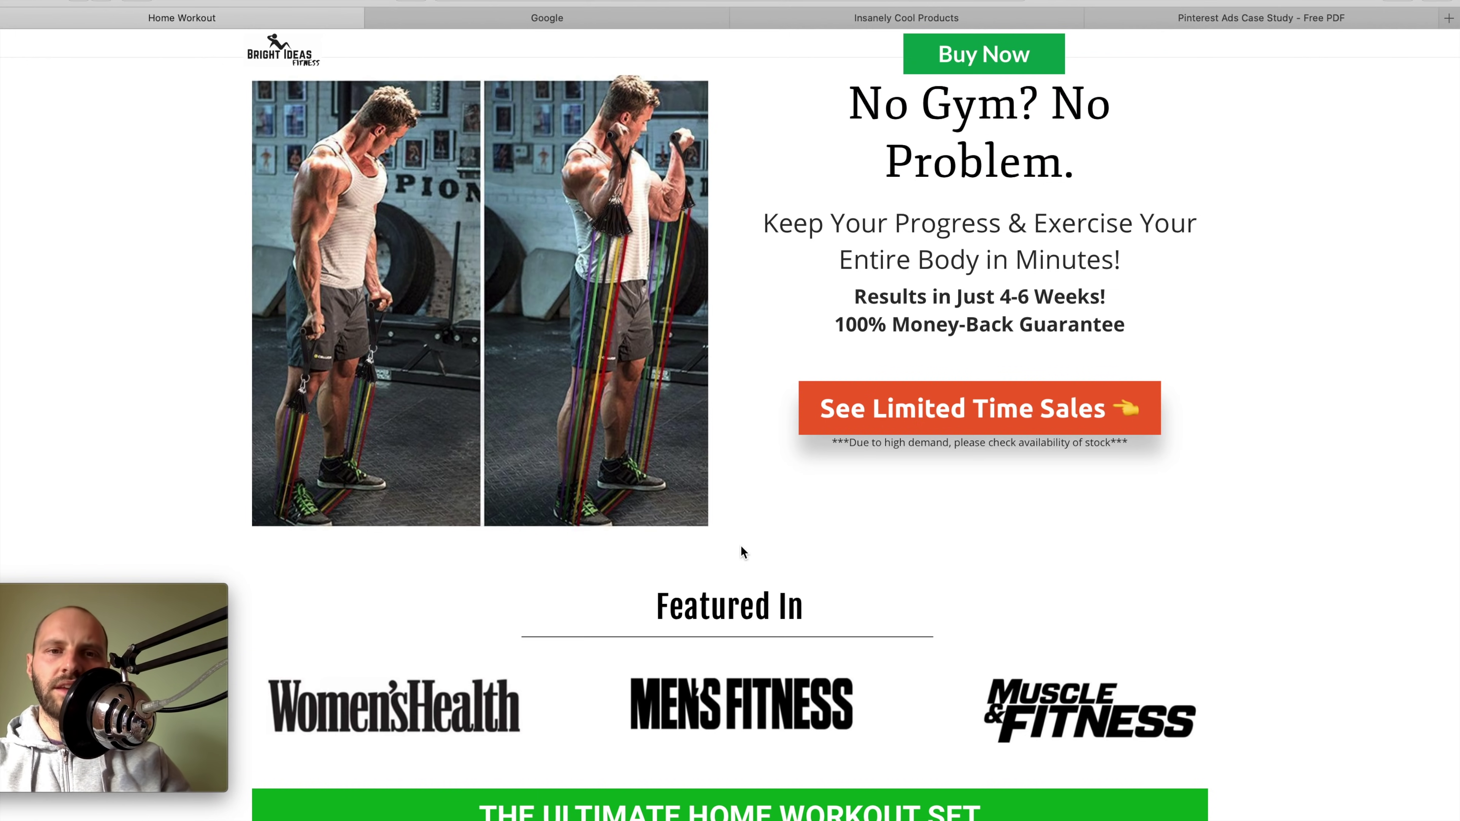
scroll(970, 509, "down", 5)
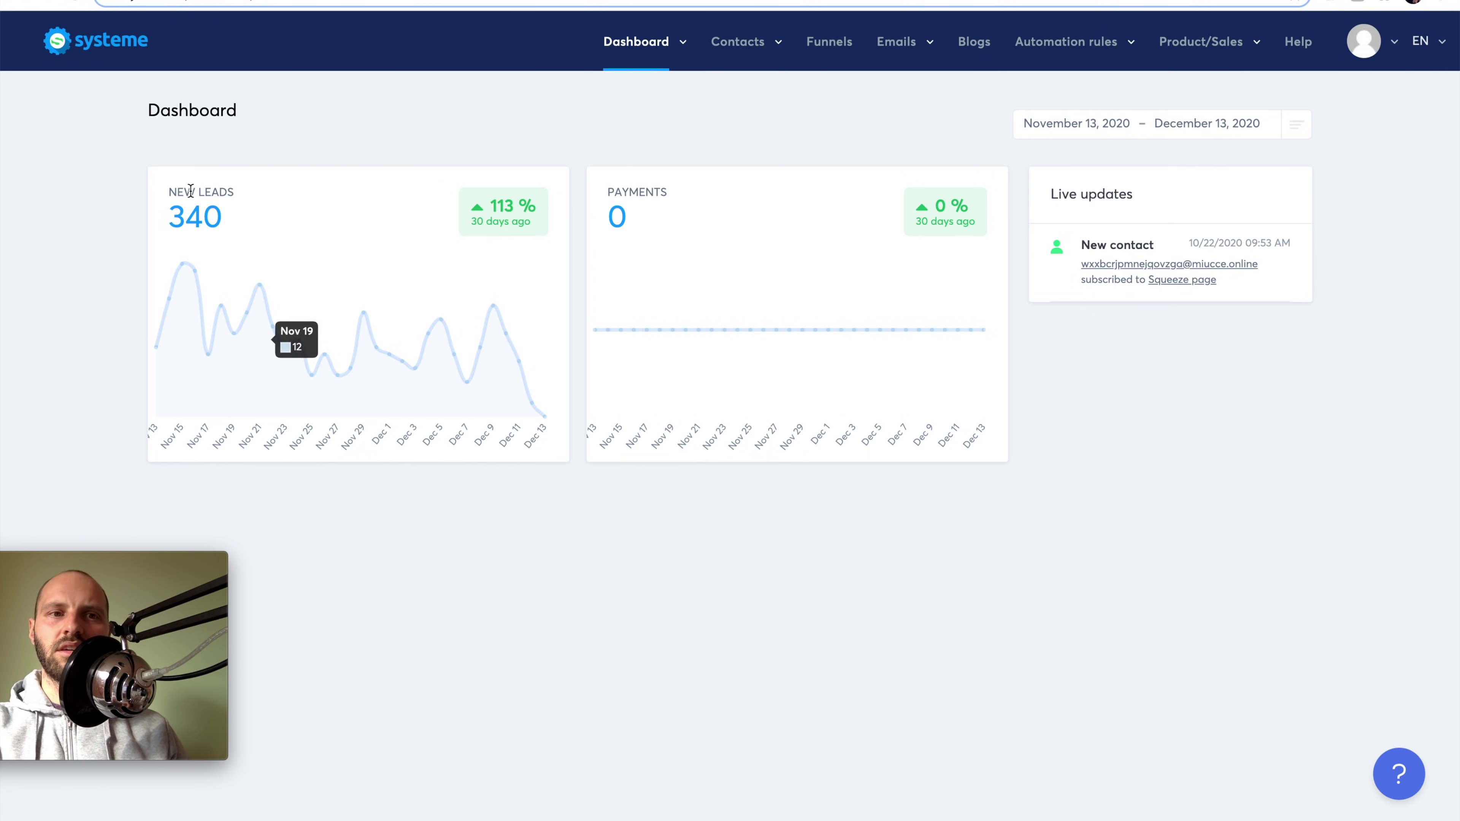
Highlight the New Leads figure on the systeme dashboard, clear the selection, and open the funnels list.
left_click_drag(170, 195, 225, 217)
left_click(329, 163)
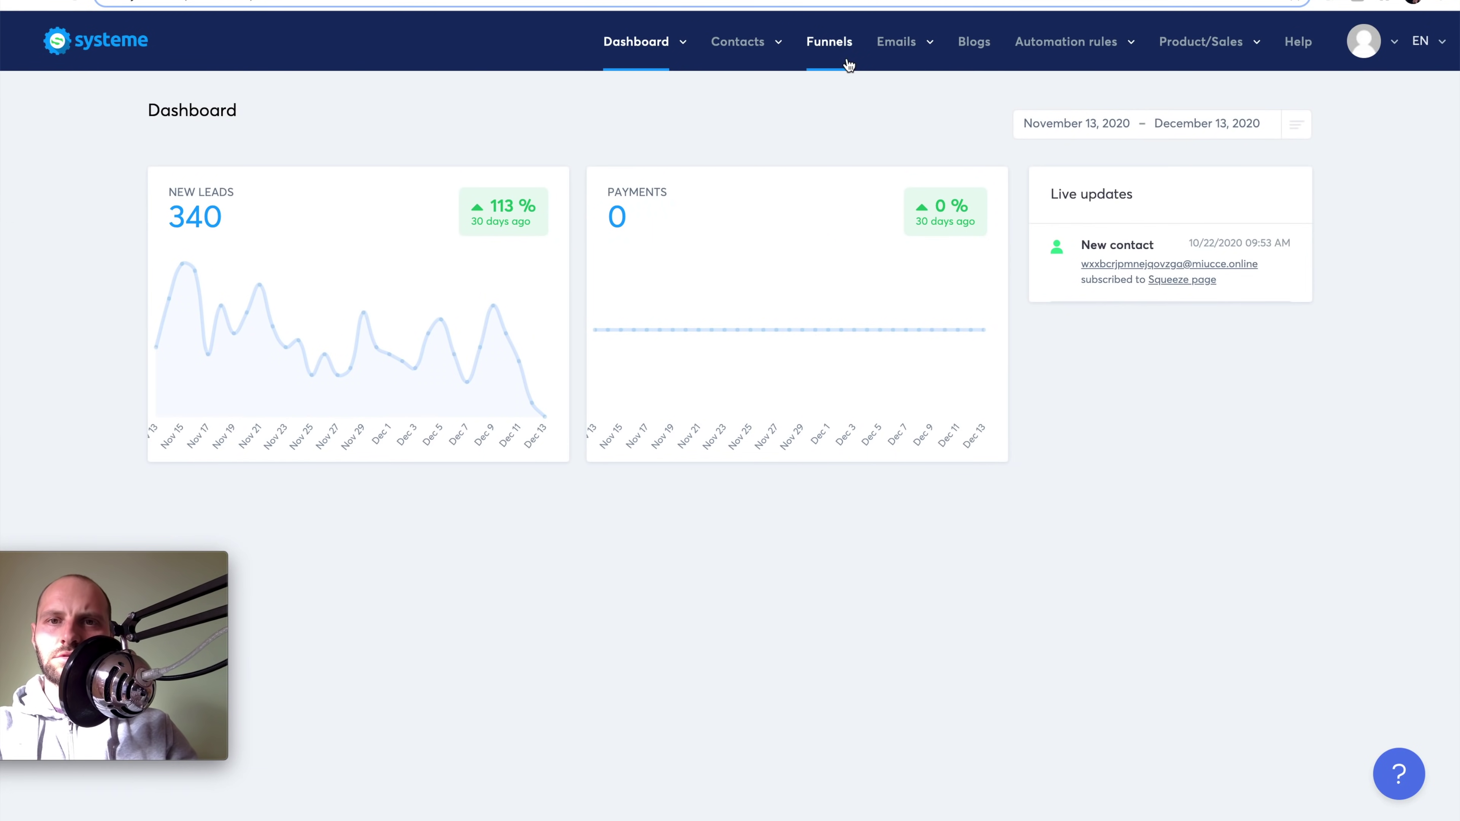
left_click(832, 51)
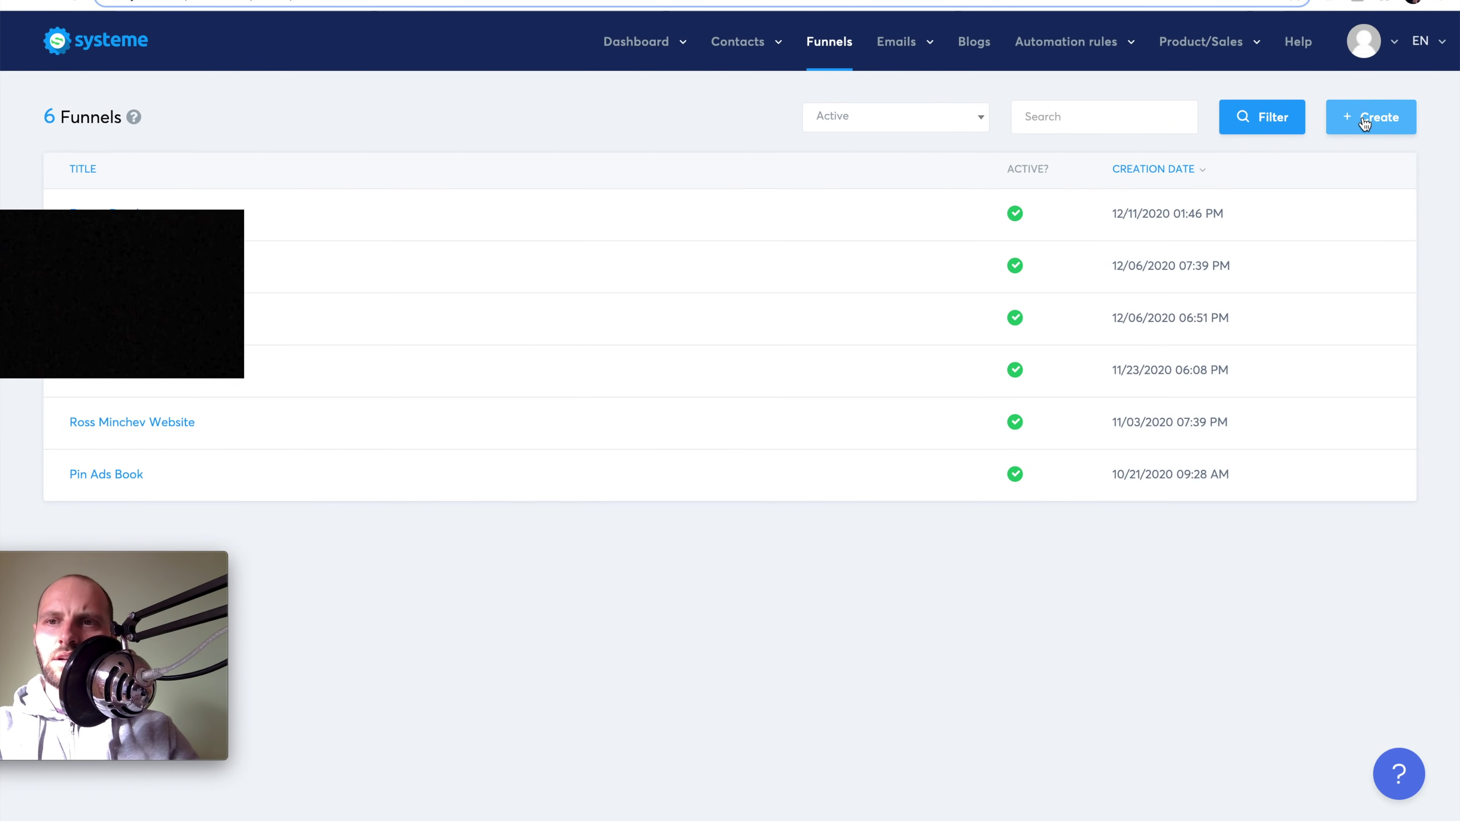
Create a new funnel named "E-COM TEST" with the Sell goal.
left_click(1363, 118)
type("E-COM TEST")
left_click(687, 365)
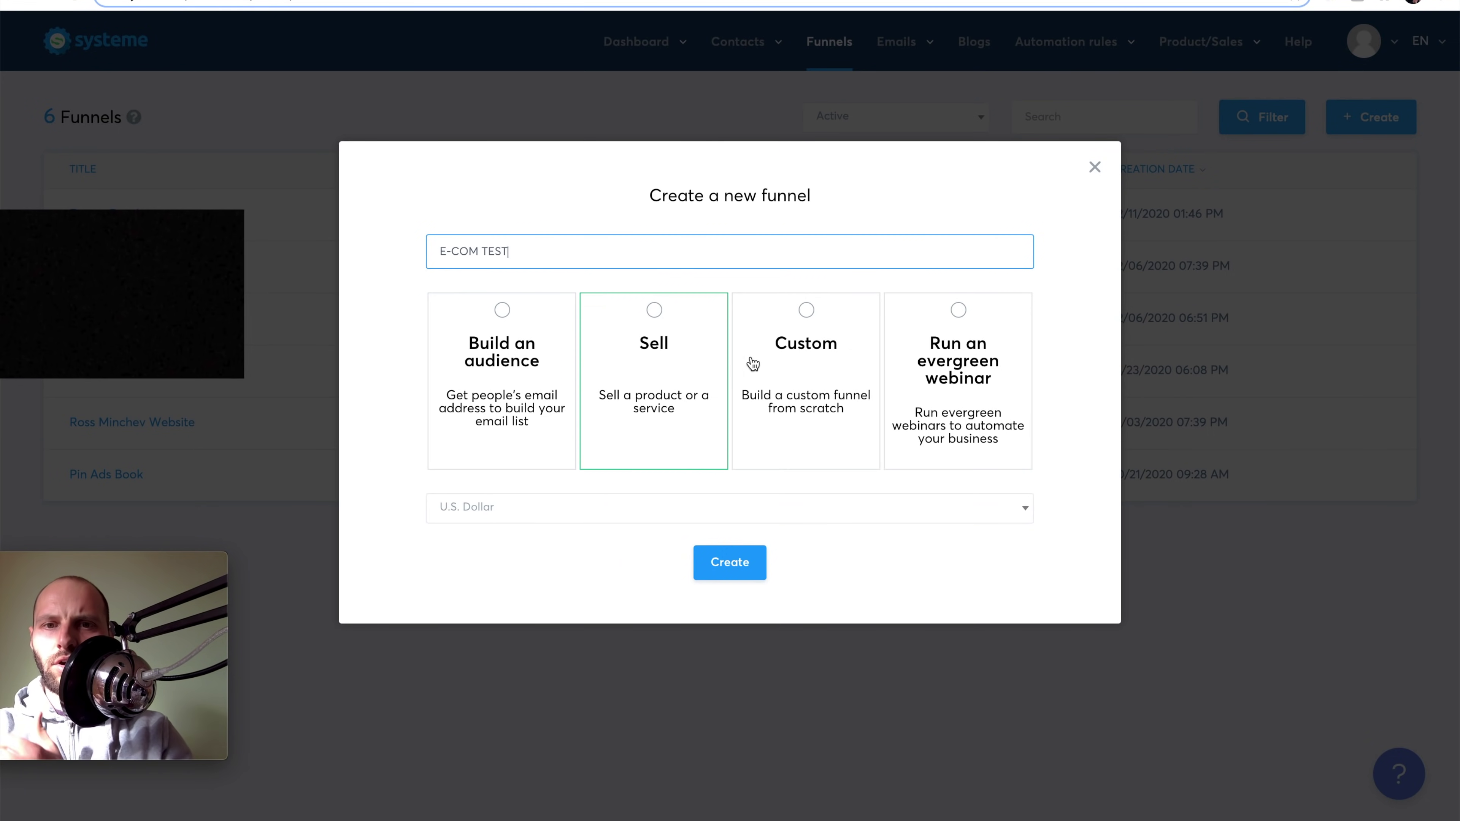
left_click(744, 573)
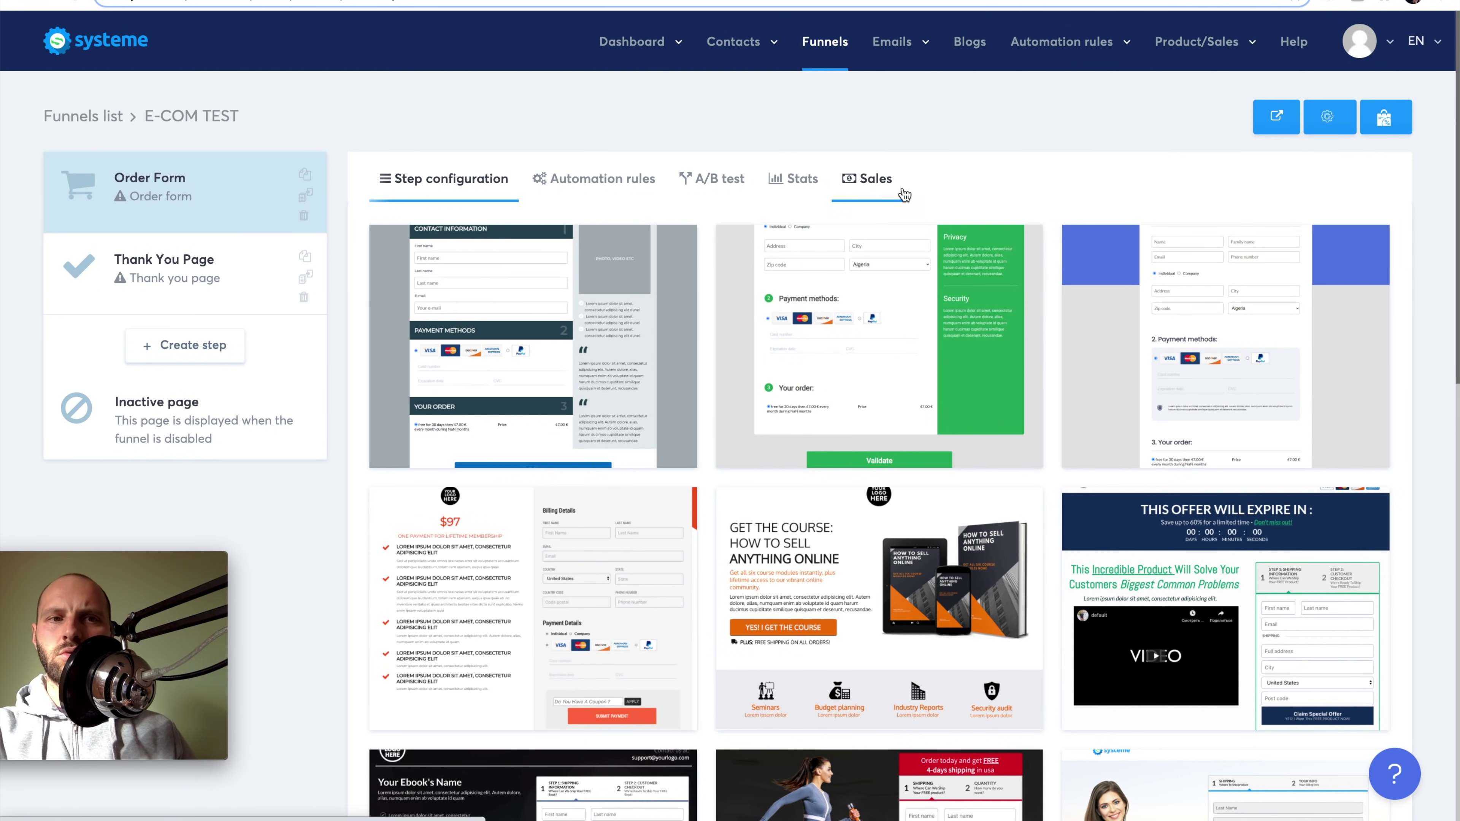
Add a funnel step named "Main LP" with the type Squeeze page.
left_click(190, 355)
type("MAIN P")
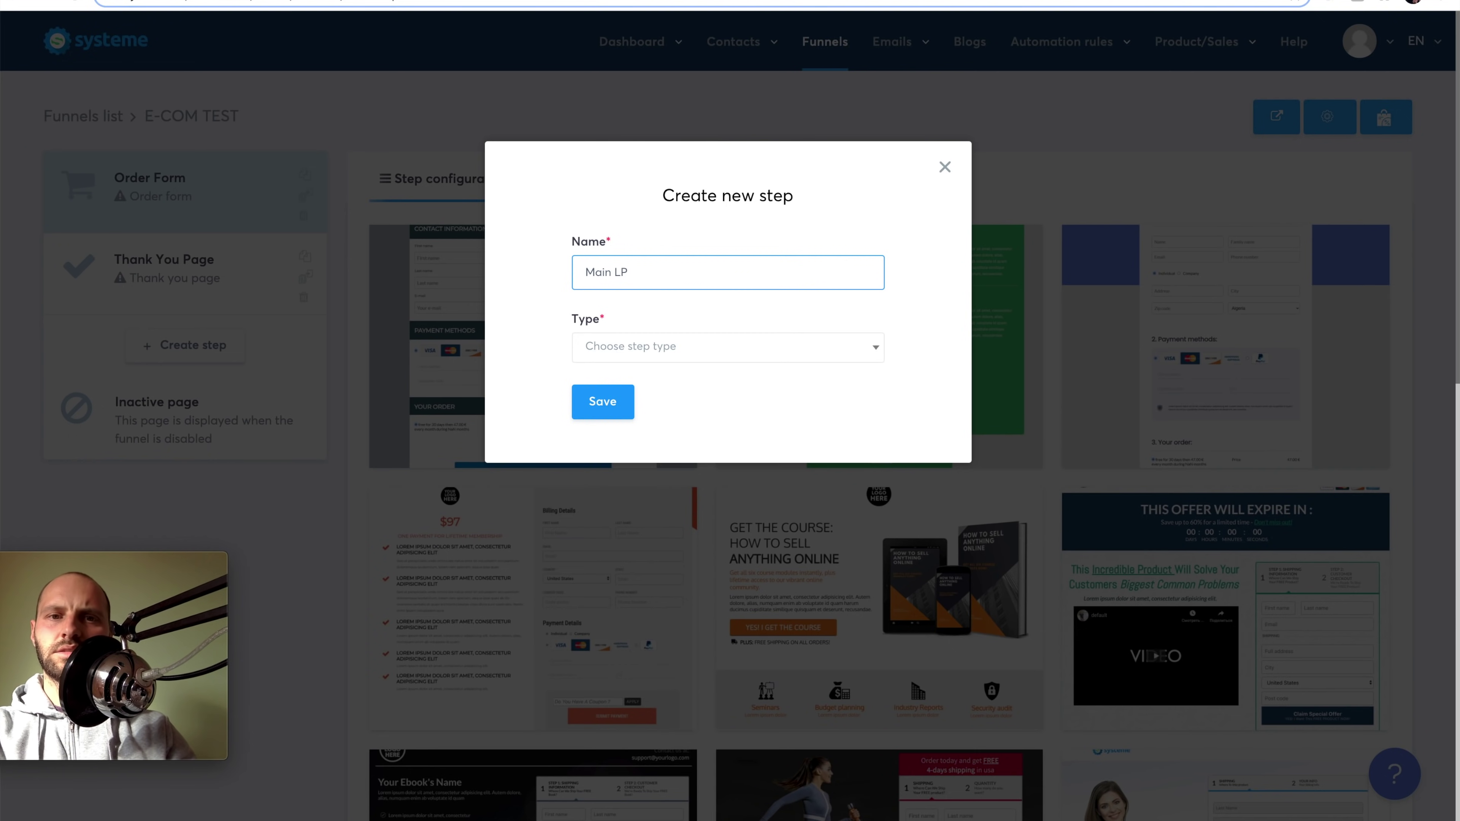
left_click(872, 352)
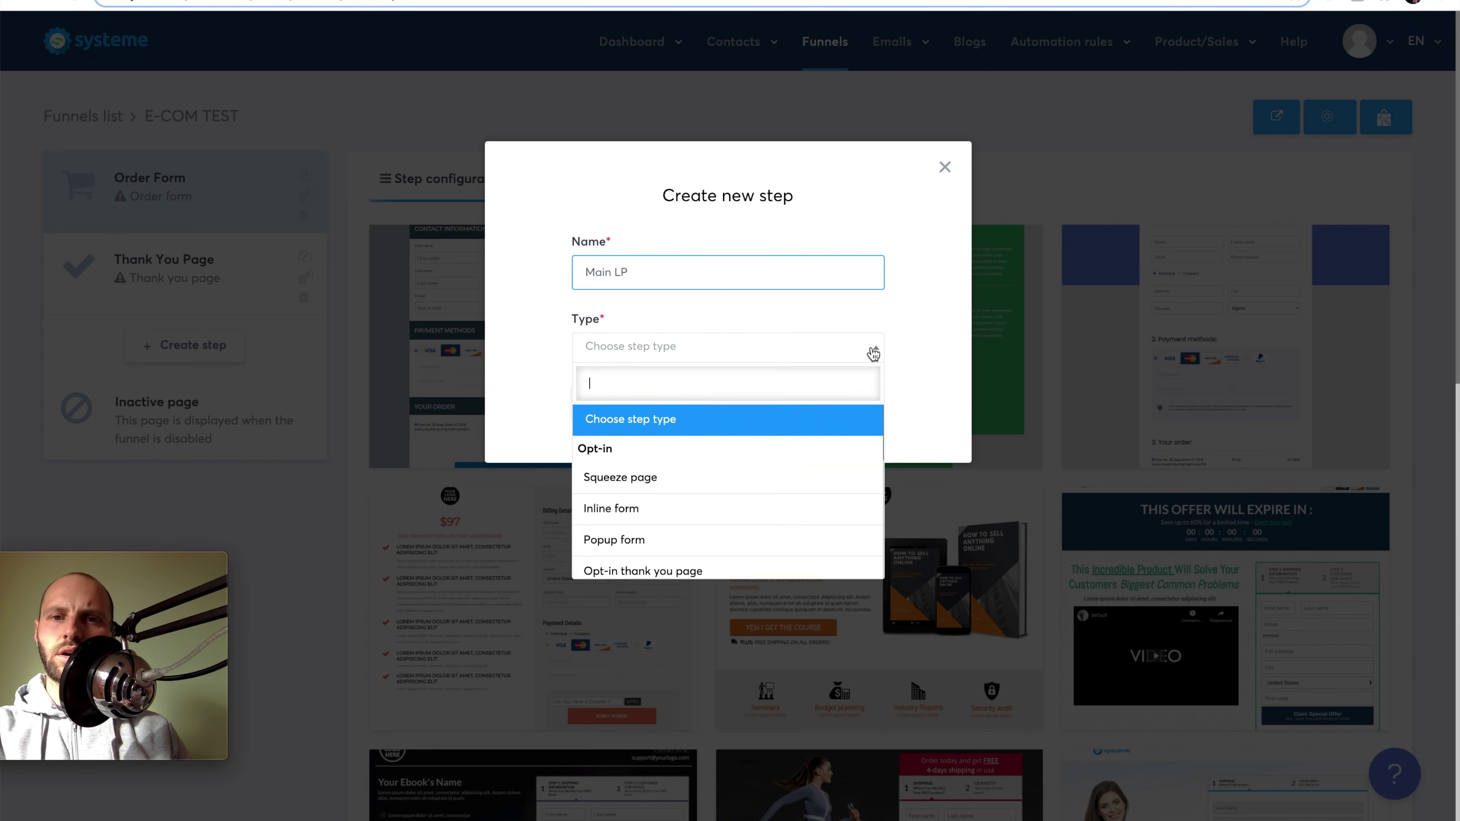
left_click(648, 486)
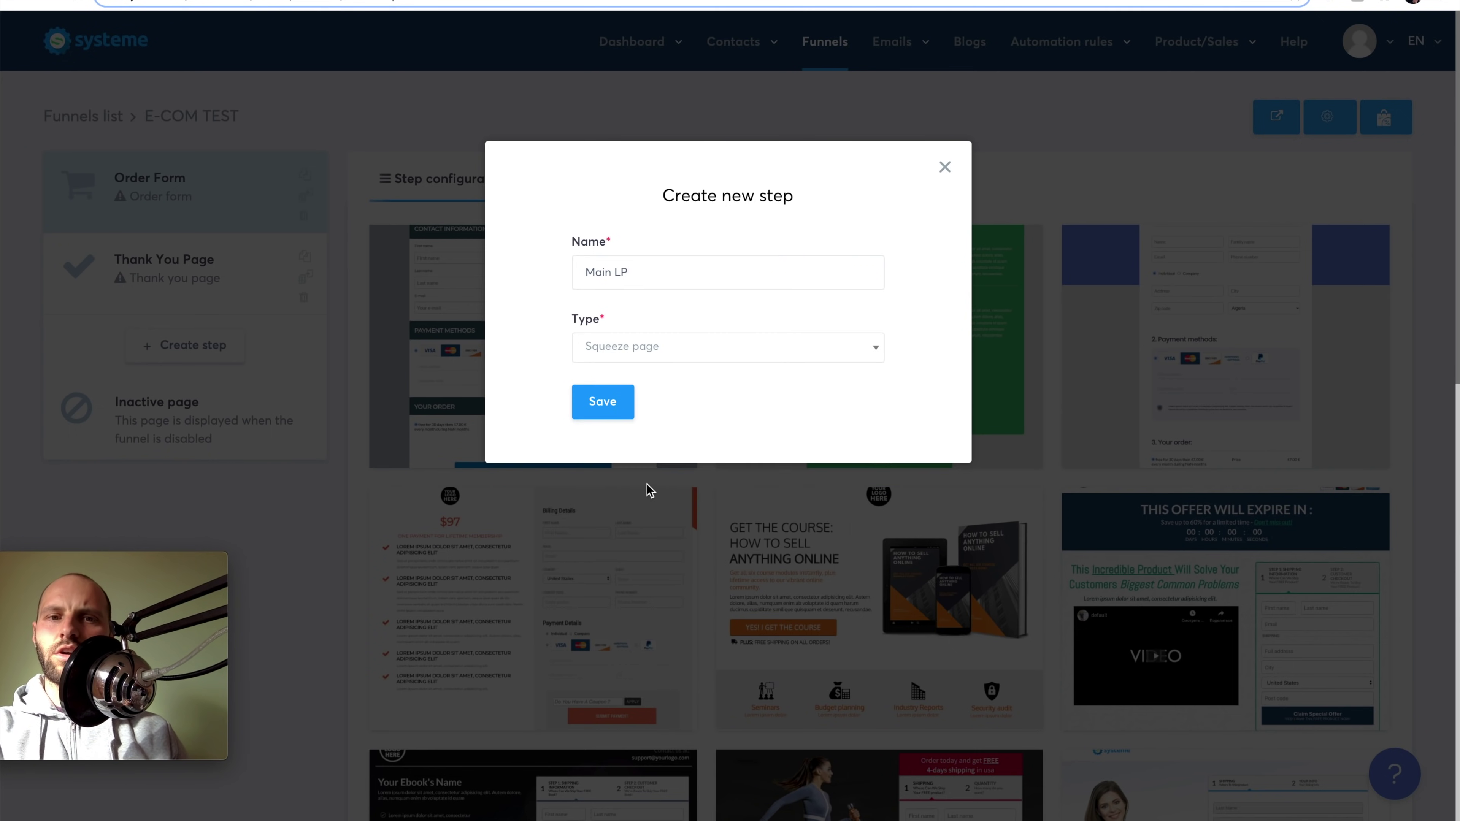
left_click(608, 408)
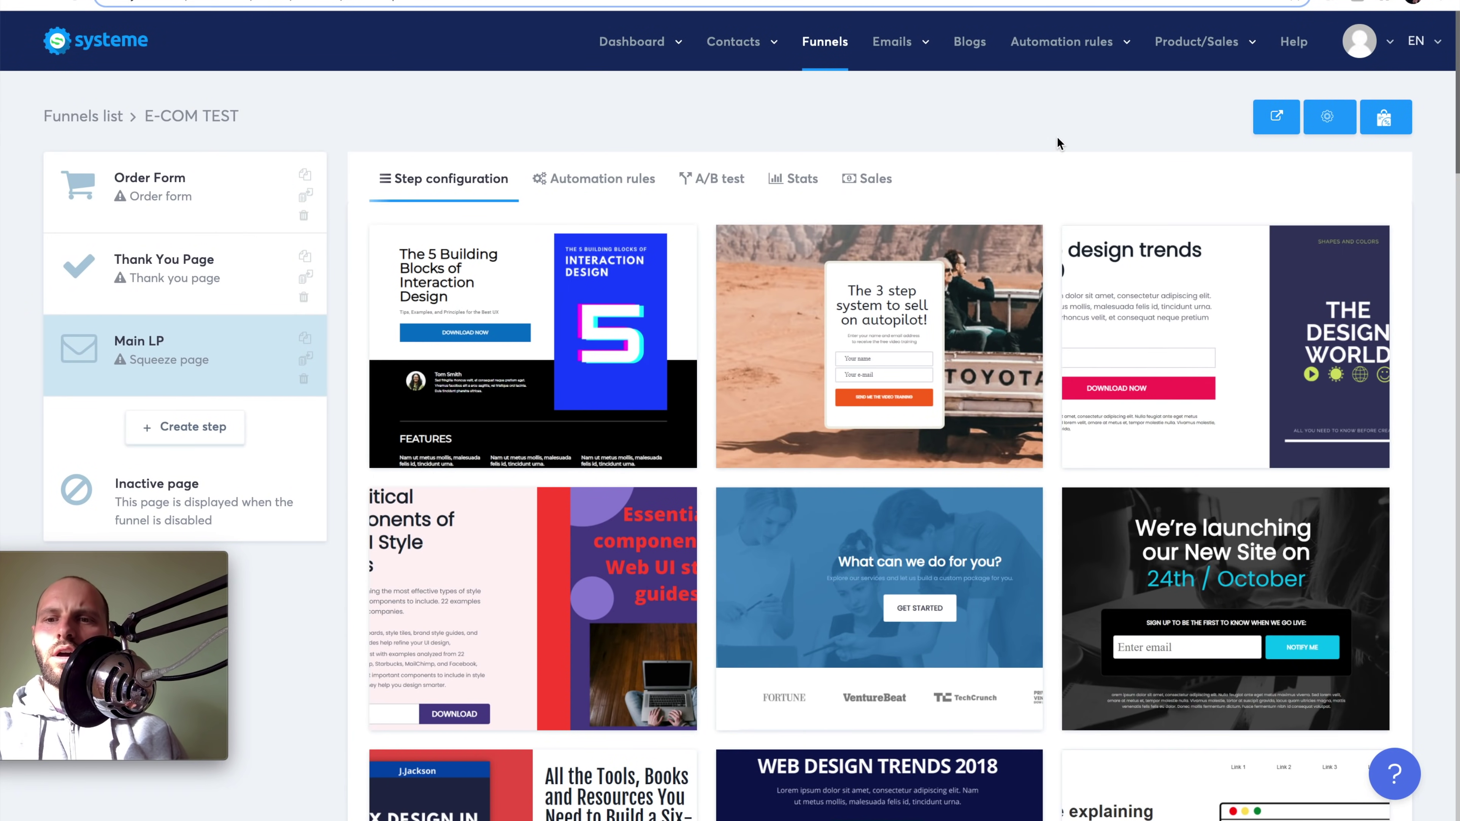
Browse the squeeze page templates, preview the "Start Designing Your Dream Career" template through to its footer, and return to the gallery.
scroll(1057, 136, "down", 2)
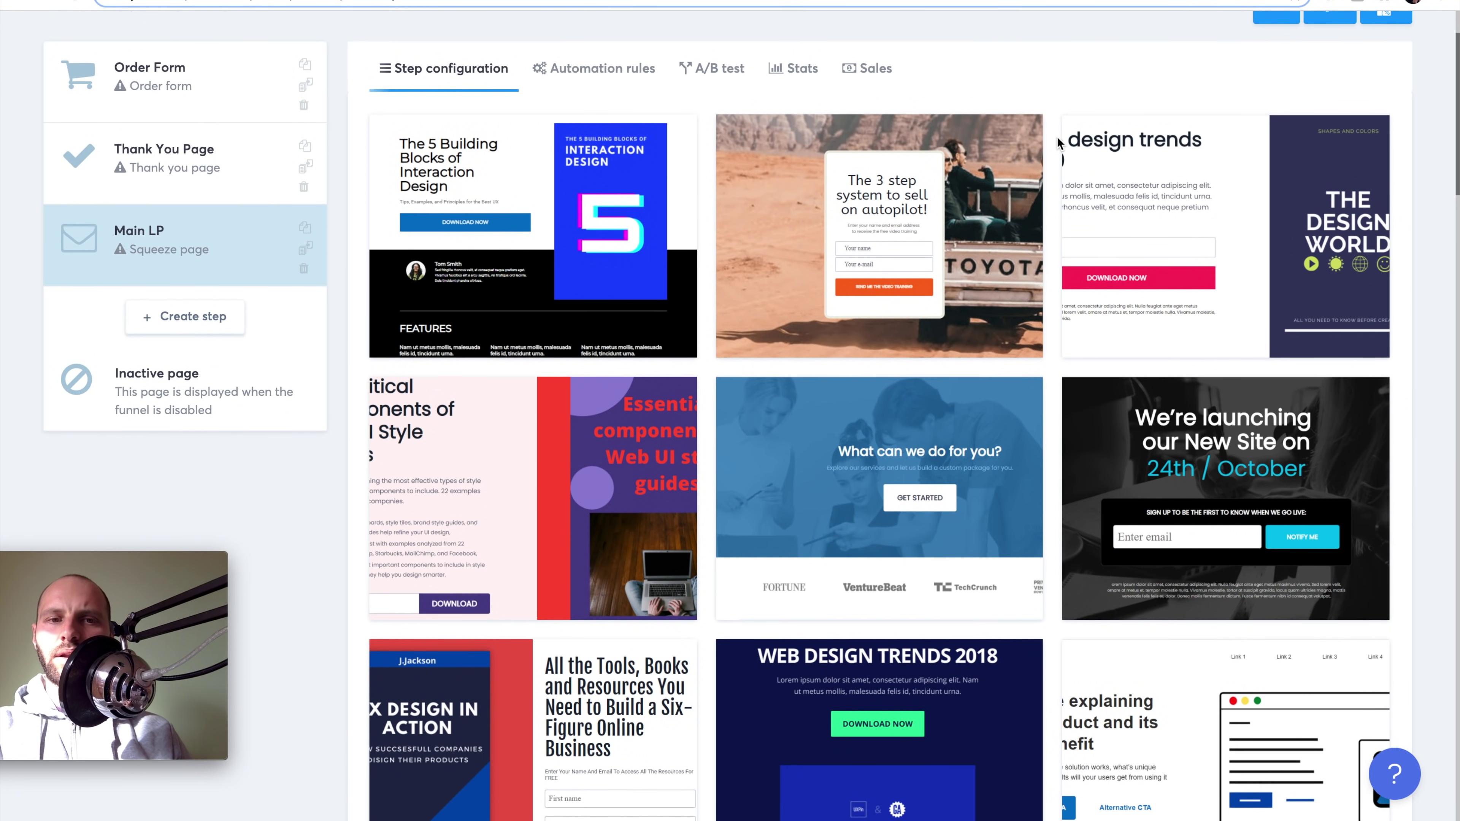
scroll(1045, 270, "down", 6)
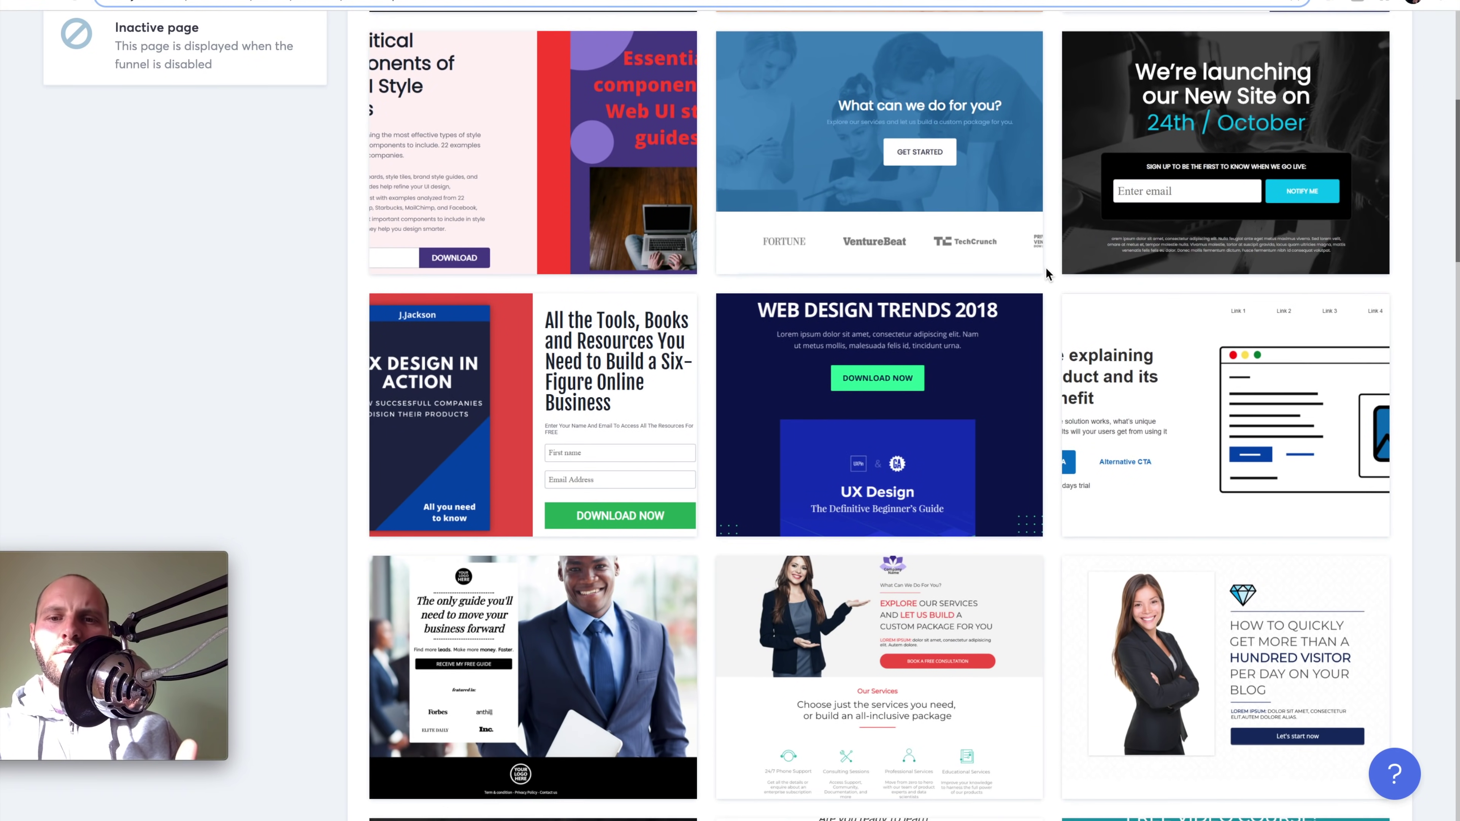
scroll(1046, 269, "down", 20)
mouse_move(810, 147)
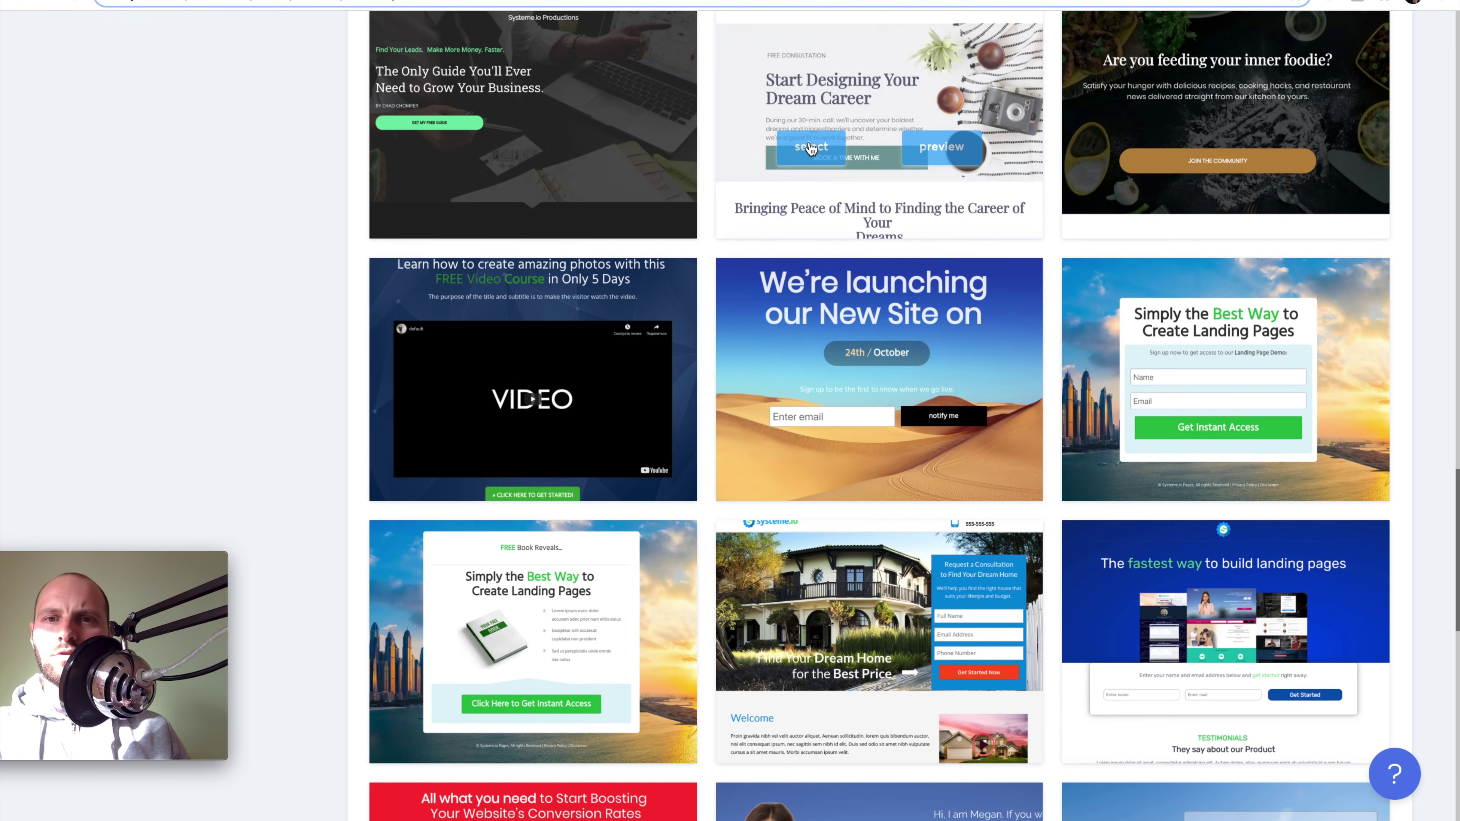
scroll(810, 147, "up", 4)
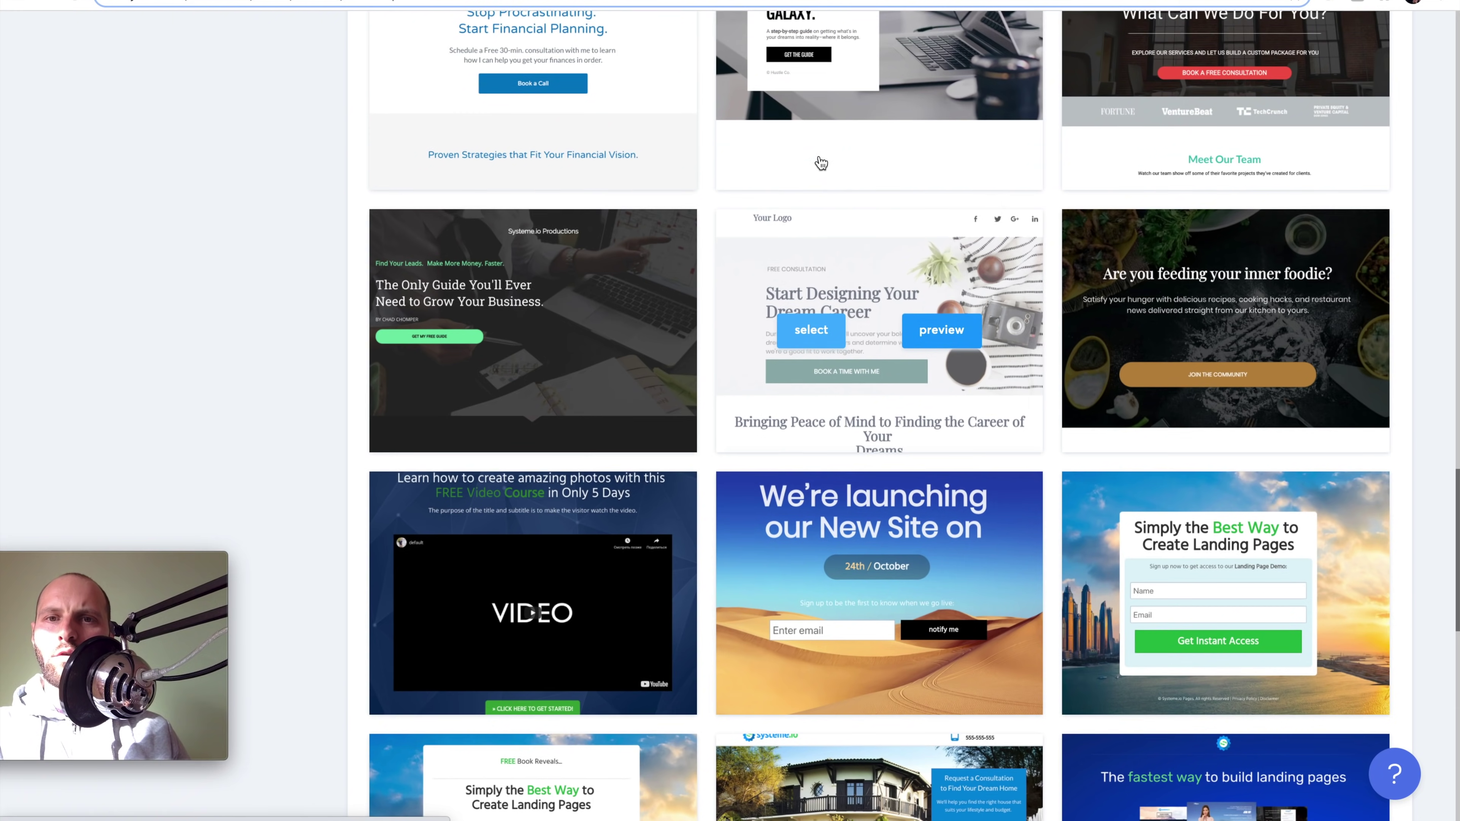
left_click(949, 330)
scroll(809, 368, "down", 8)
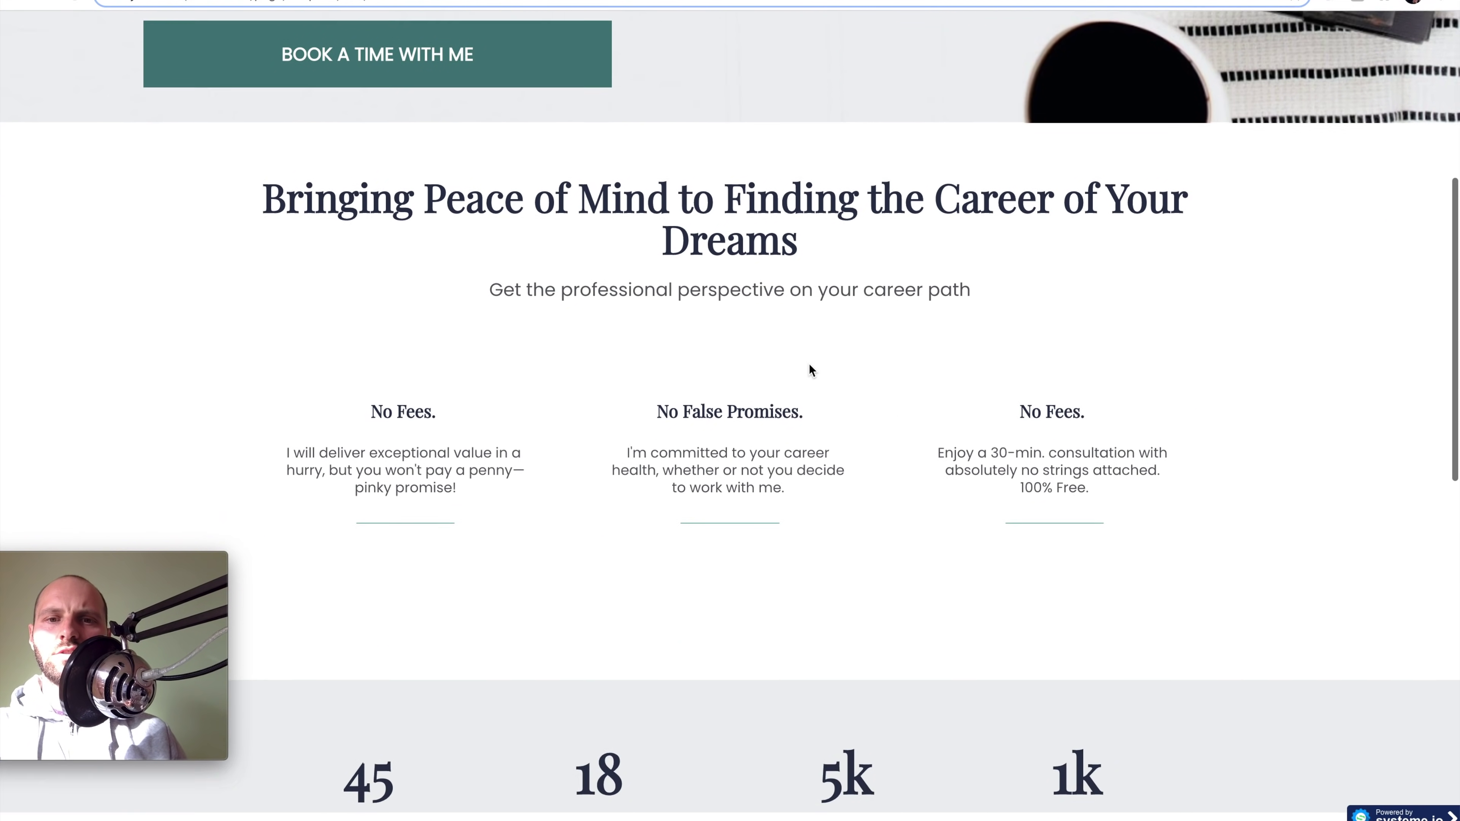
scroll(811, 370, "down", 15)
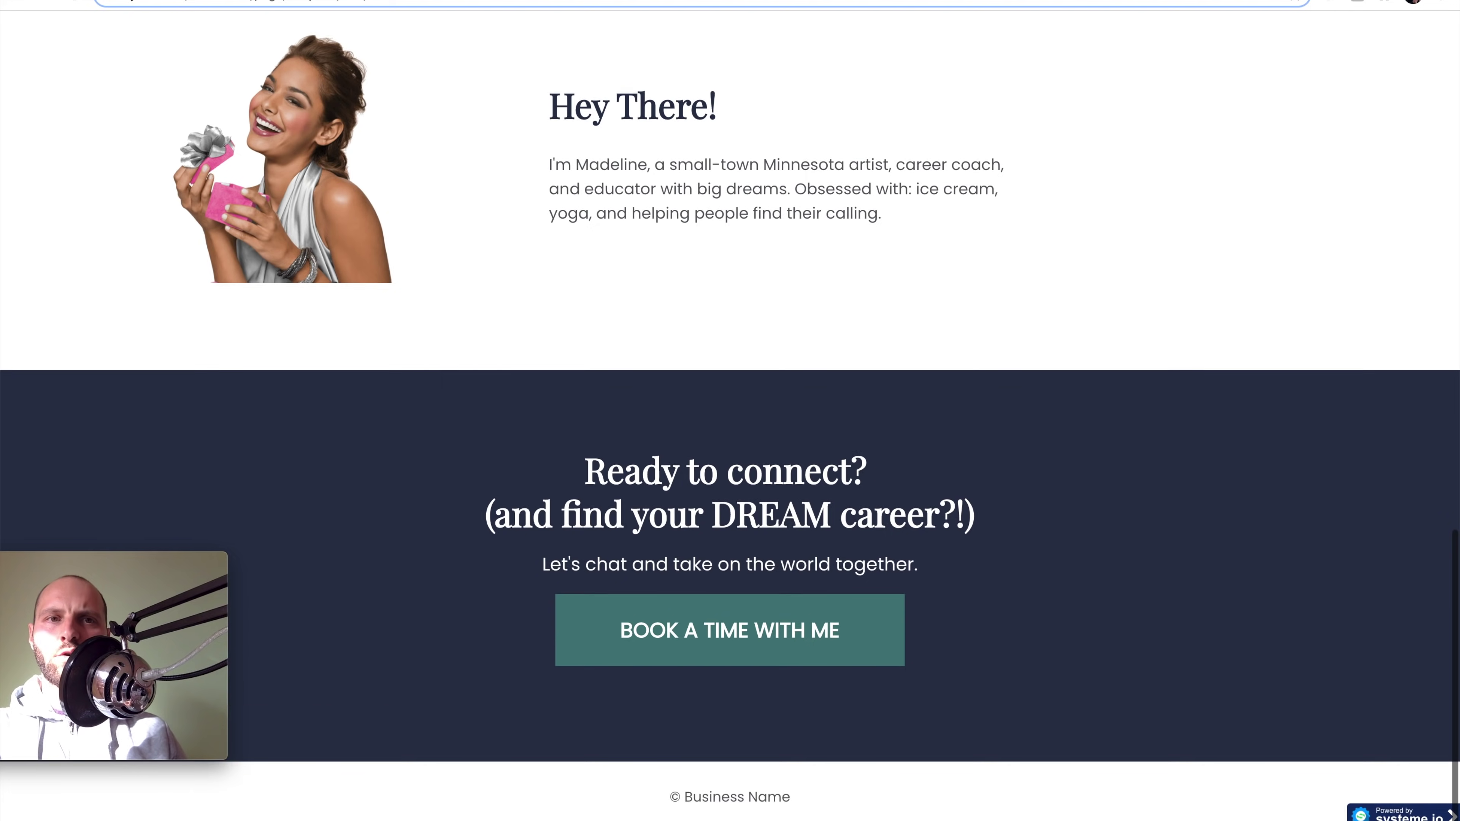
left_click(322, 1)
Browse the squeeze page templates and preview the "Headline explaining your product and its main benefit" template down through its sections.
scroll(1076, 498, "up", 14)
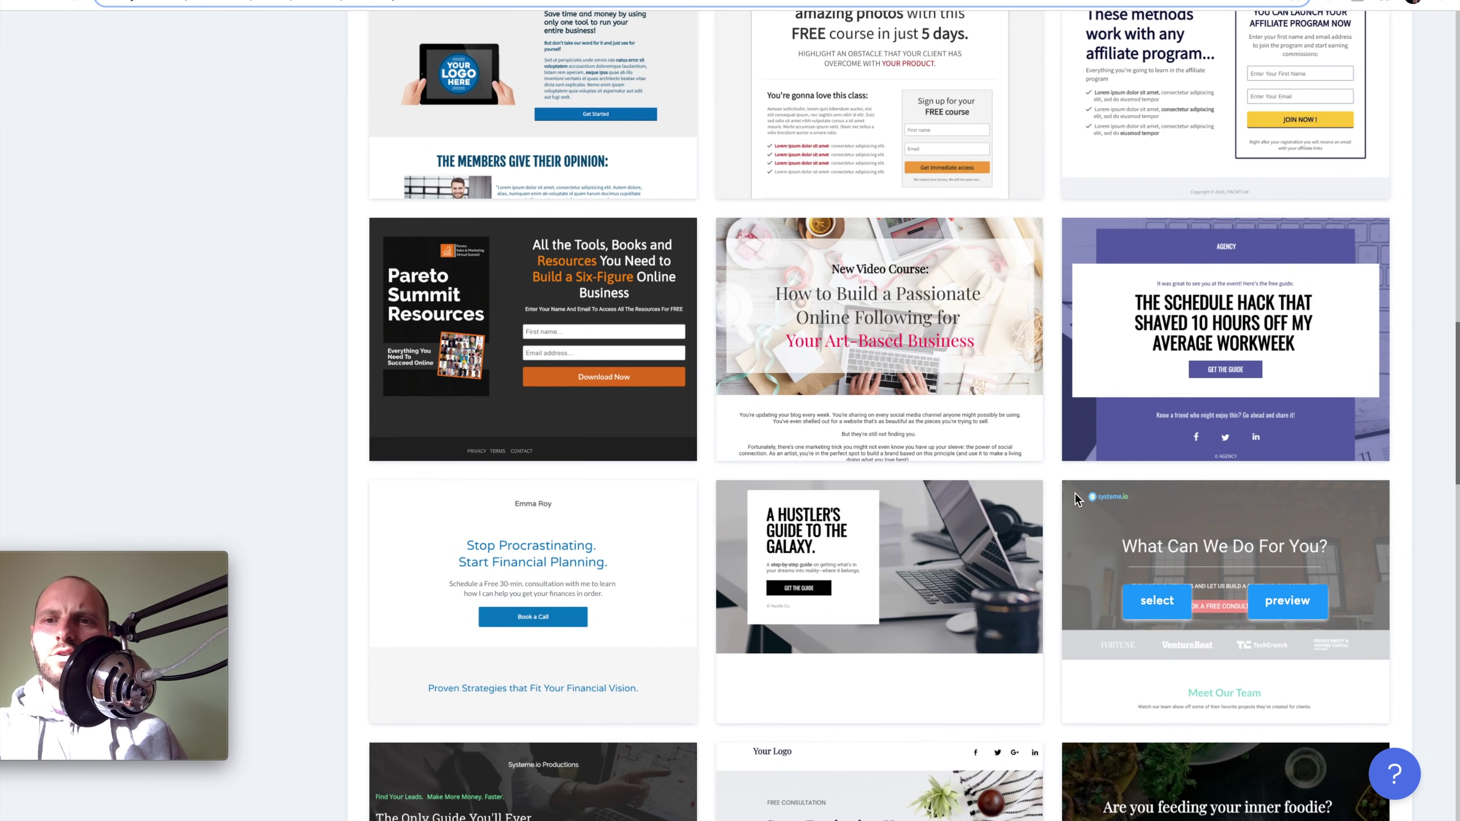
scroll(1075, 492, "up", 14)
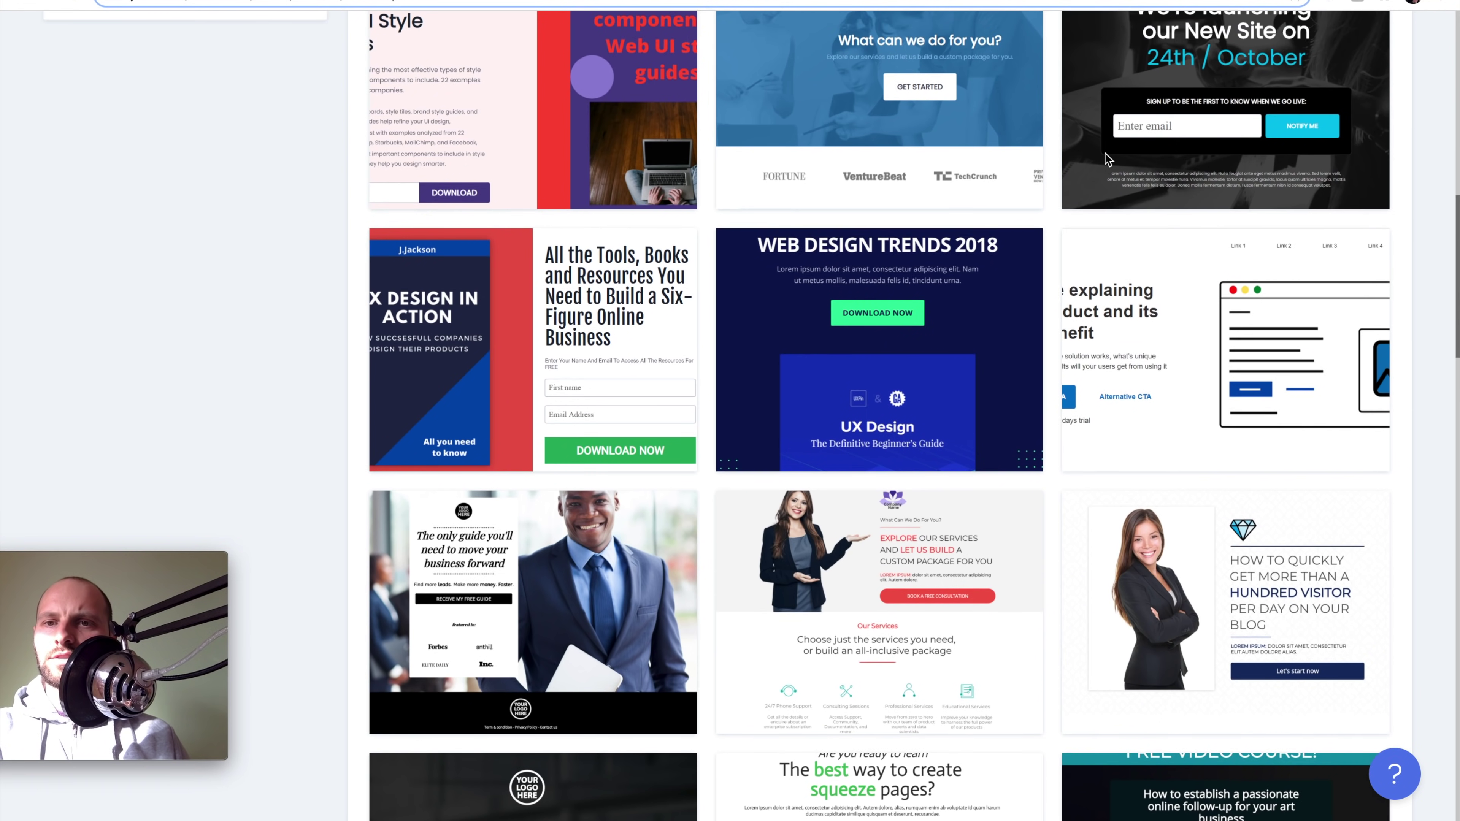
mouse_move(1281, 357)
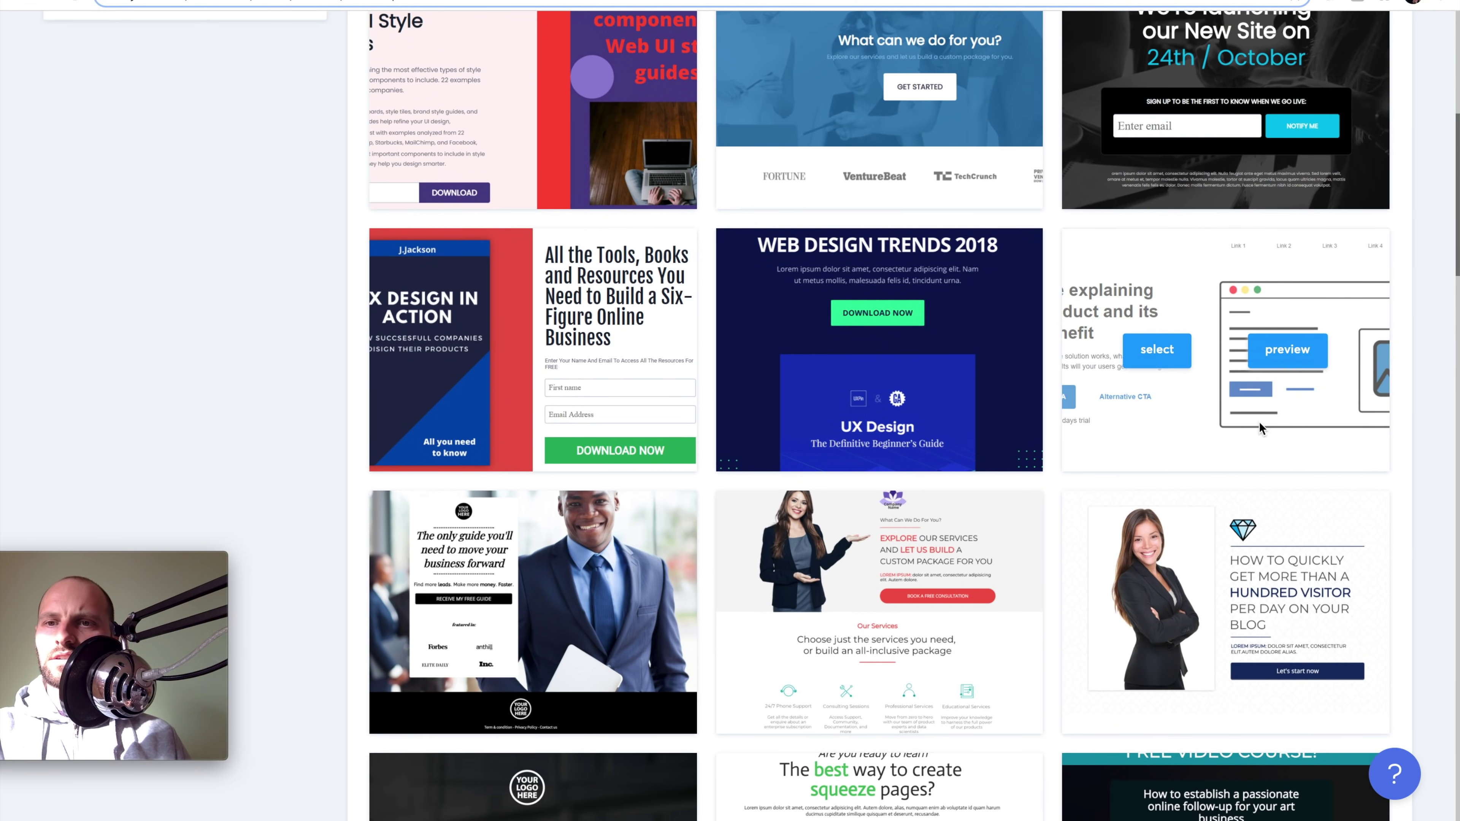
left_click(1288, 354)
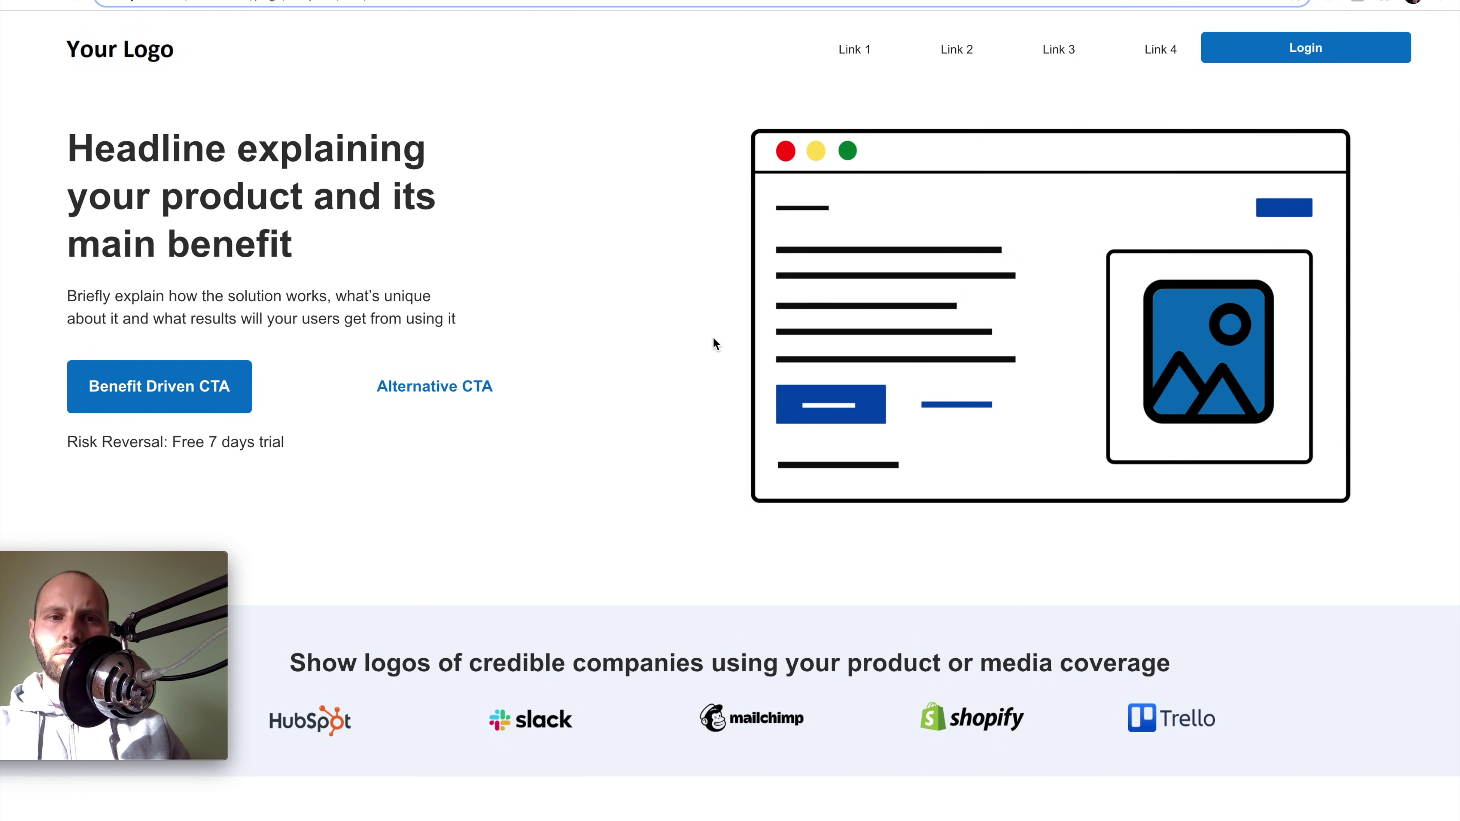
scroll(766, 358, "down", 7)
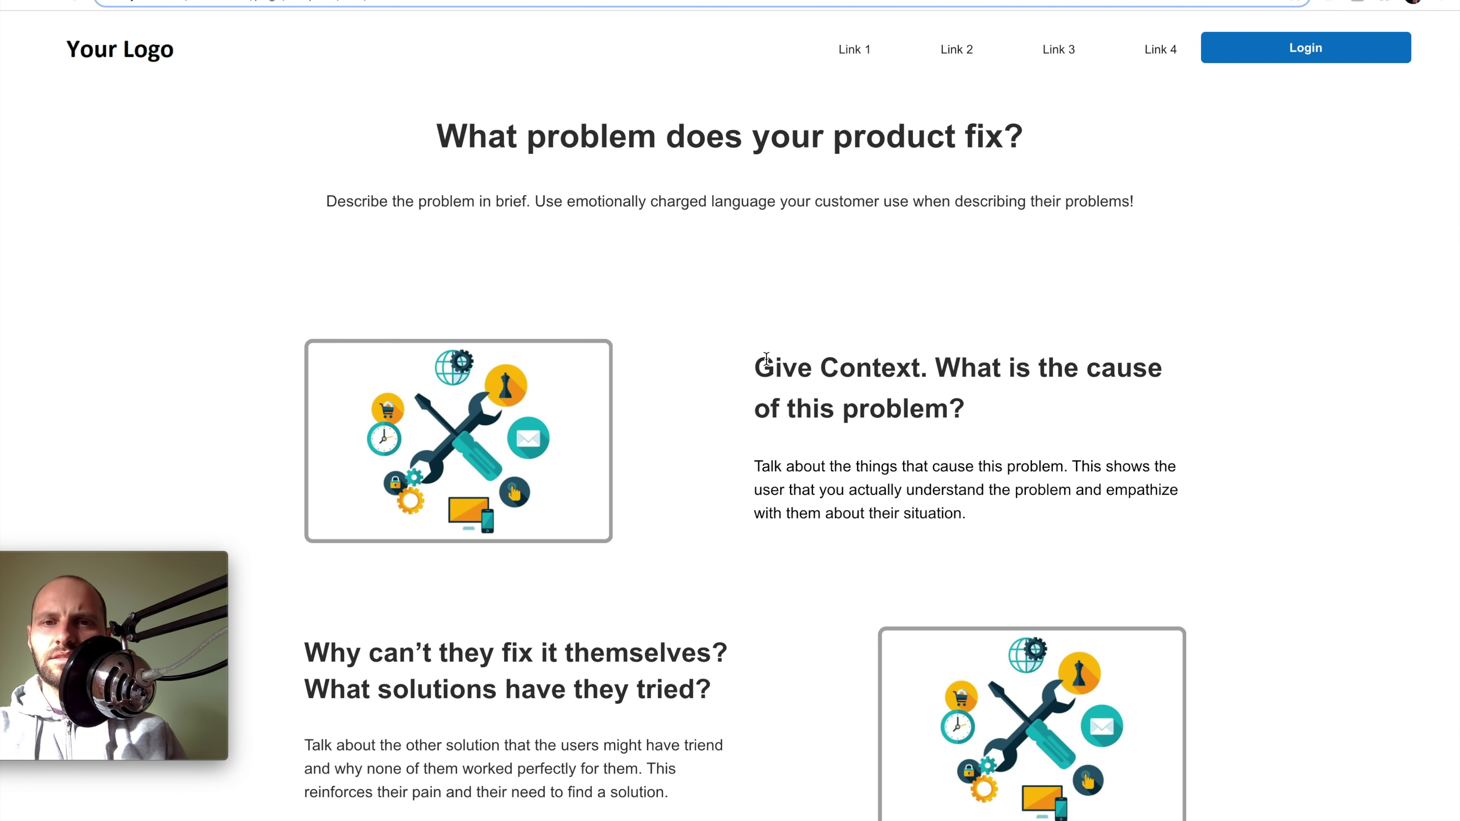
scroll(766, 358, "down", 3)
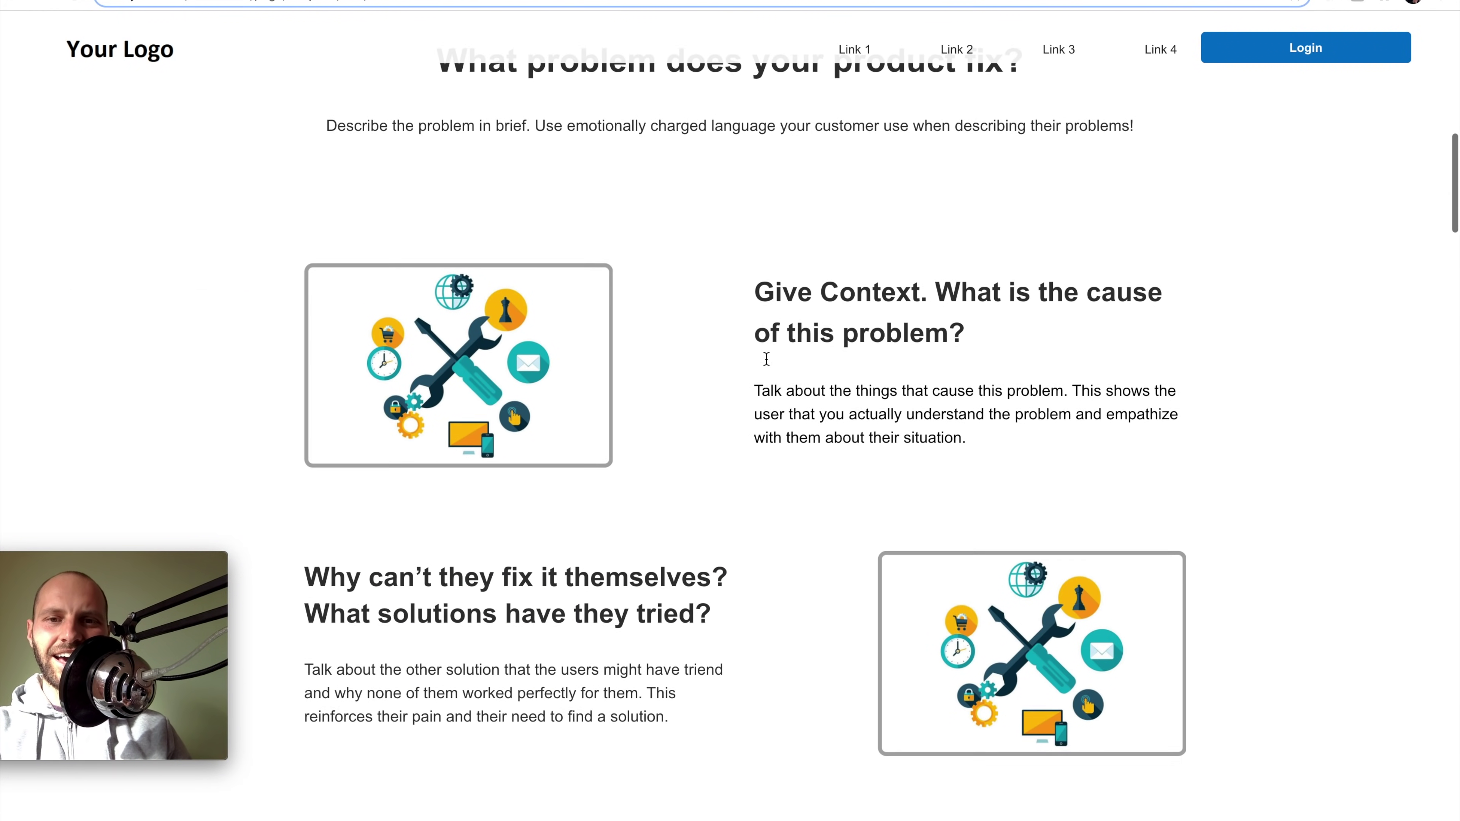
scroll(766, 358, "down", 15)
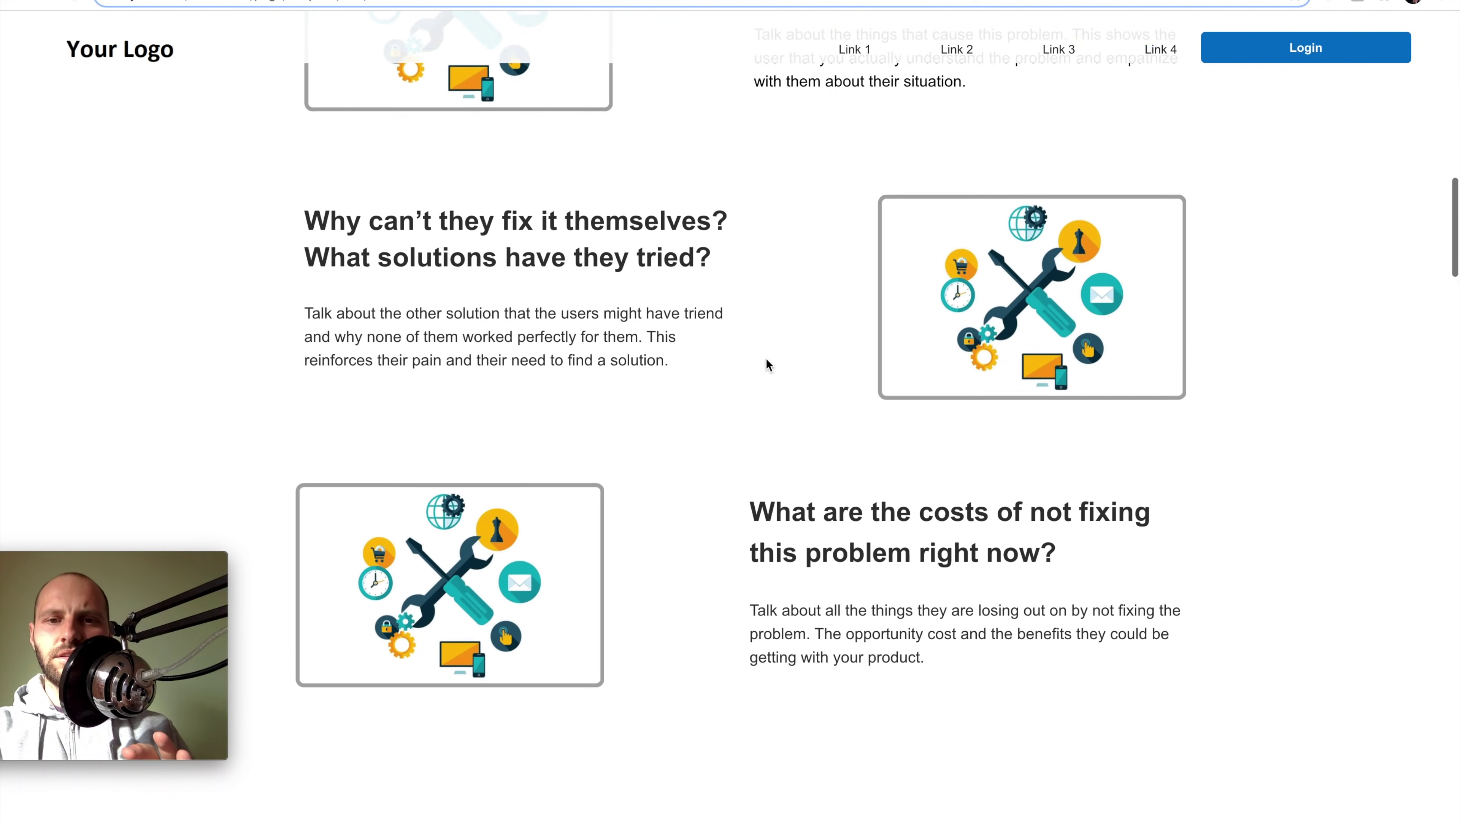
scroll(766, 358, "down", 20)
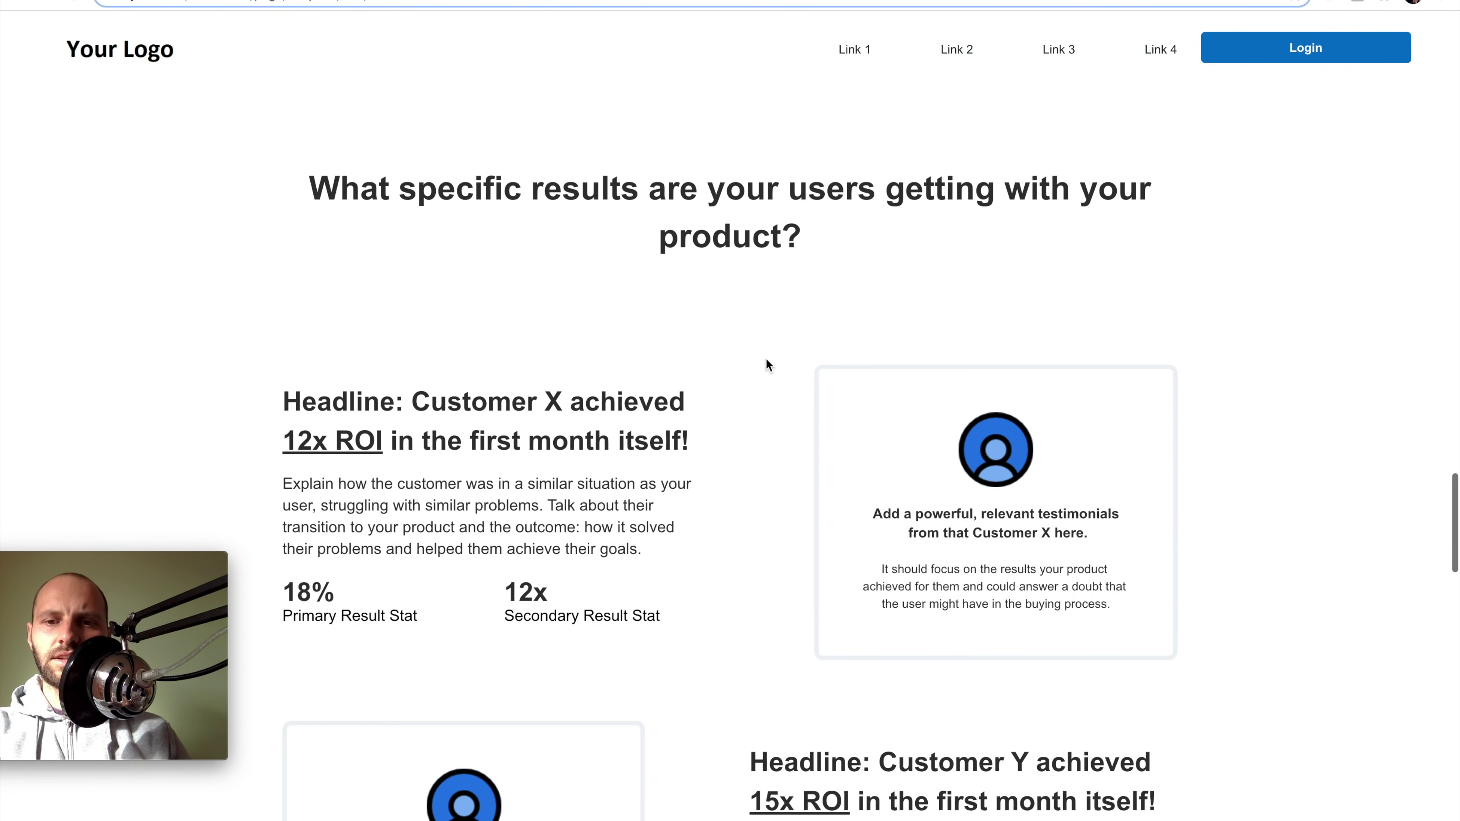
scroll(766, 358, "down", 4)
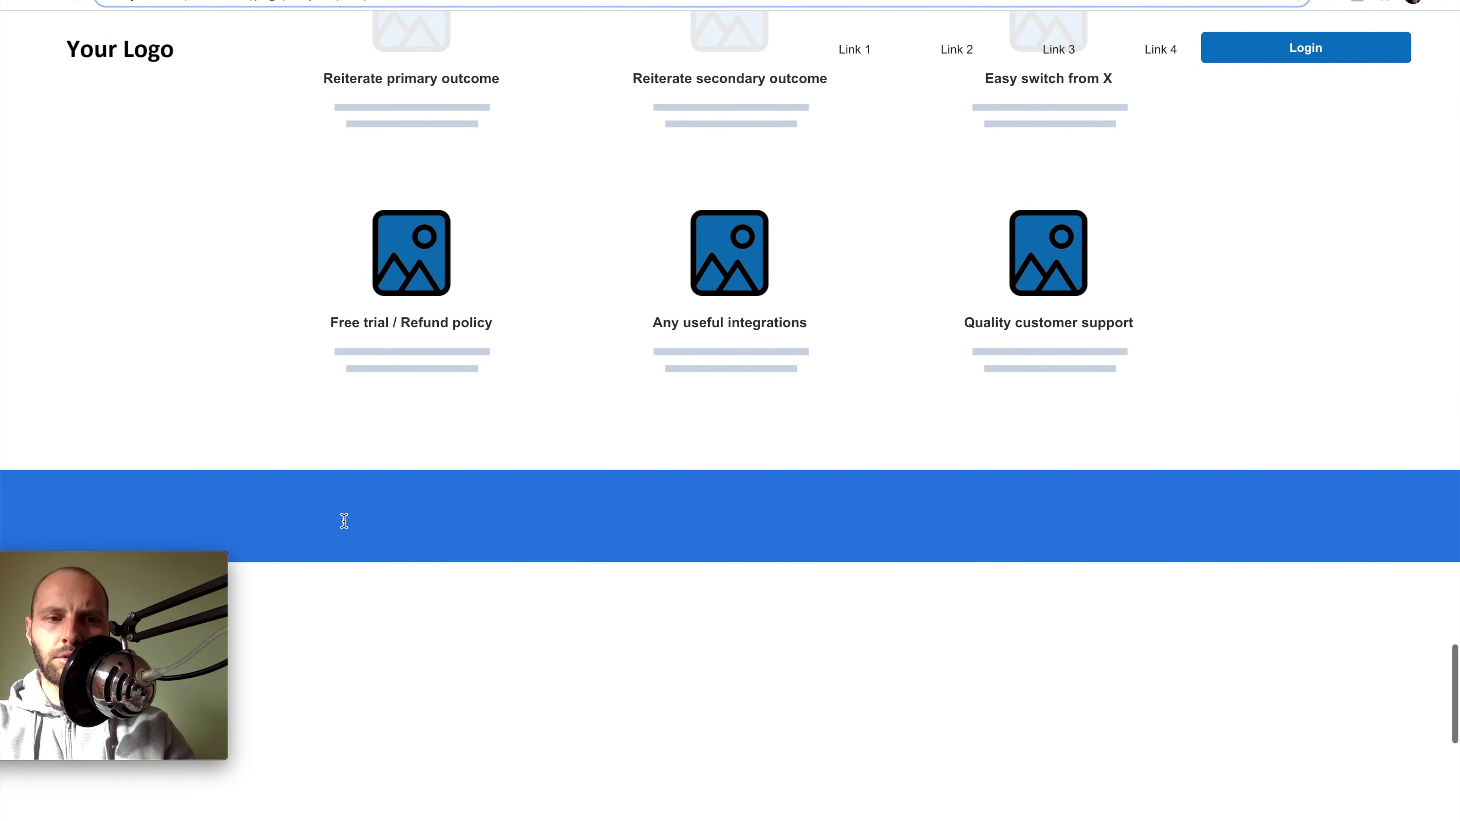
mouse_move(218, 572)
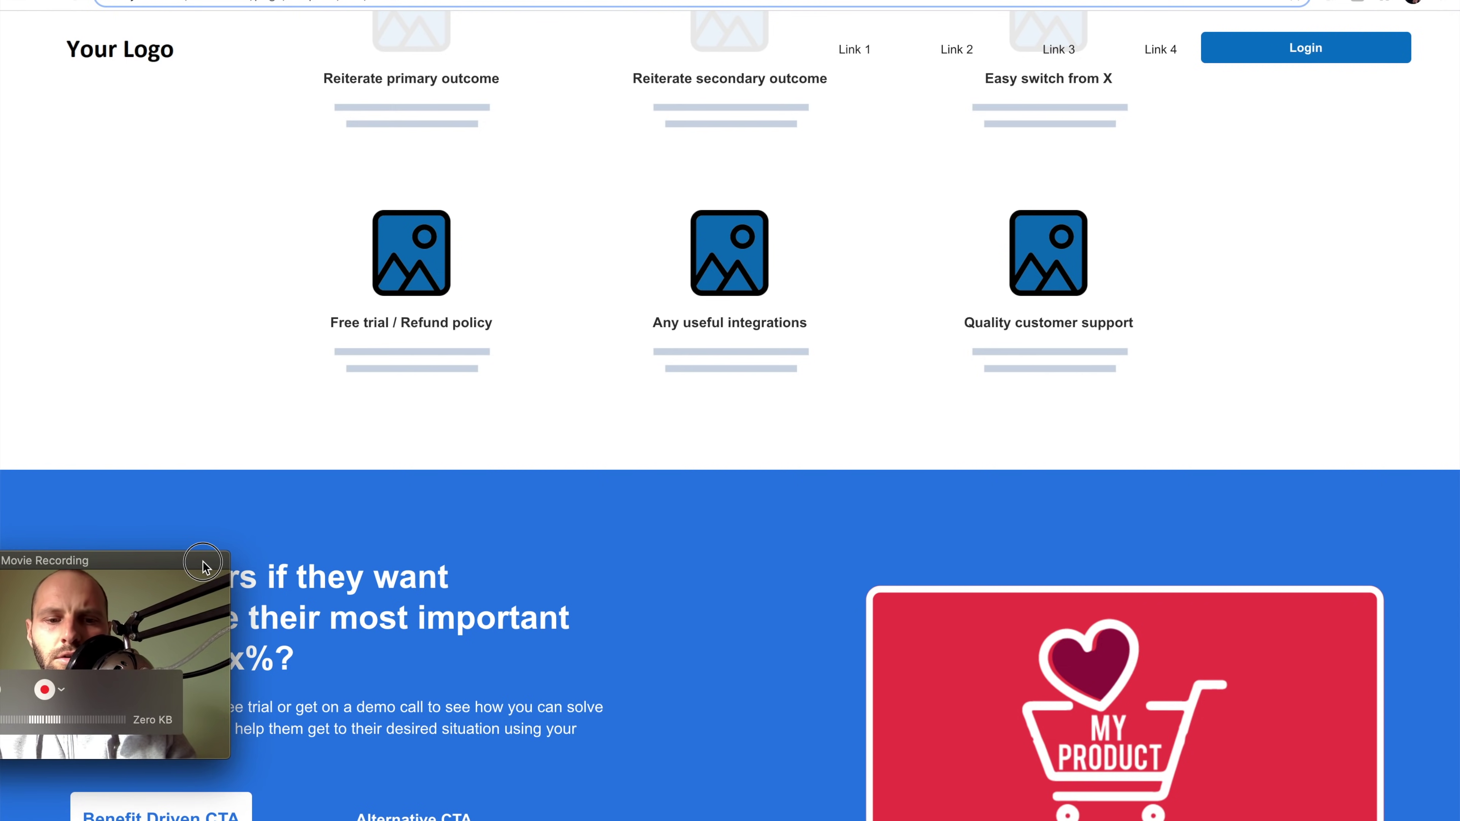
scroll(857, 465, "down", 8)
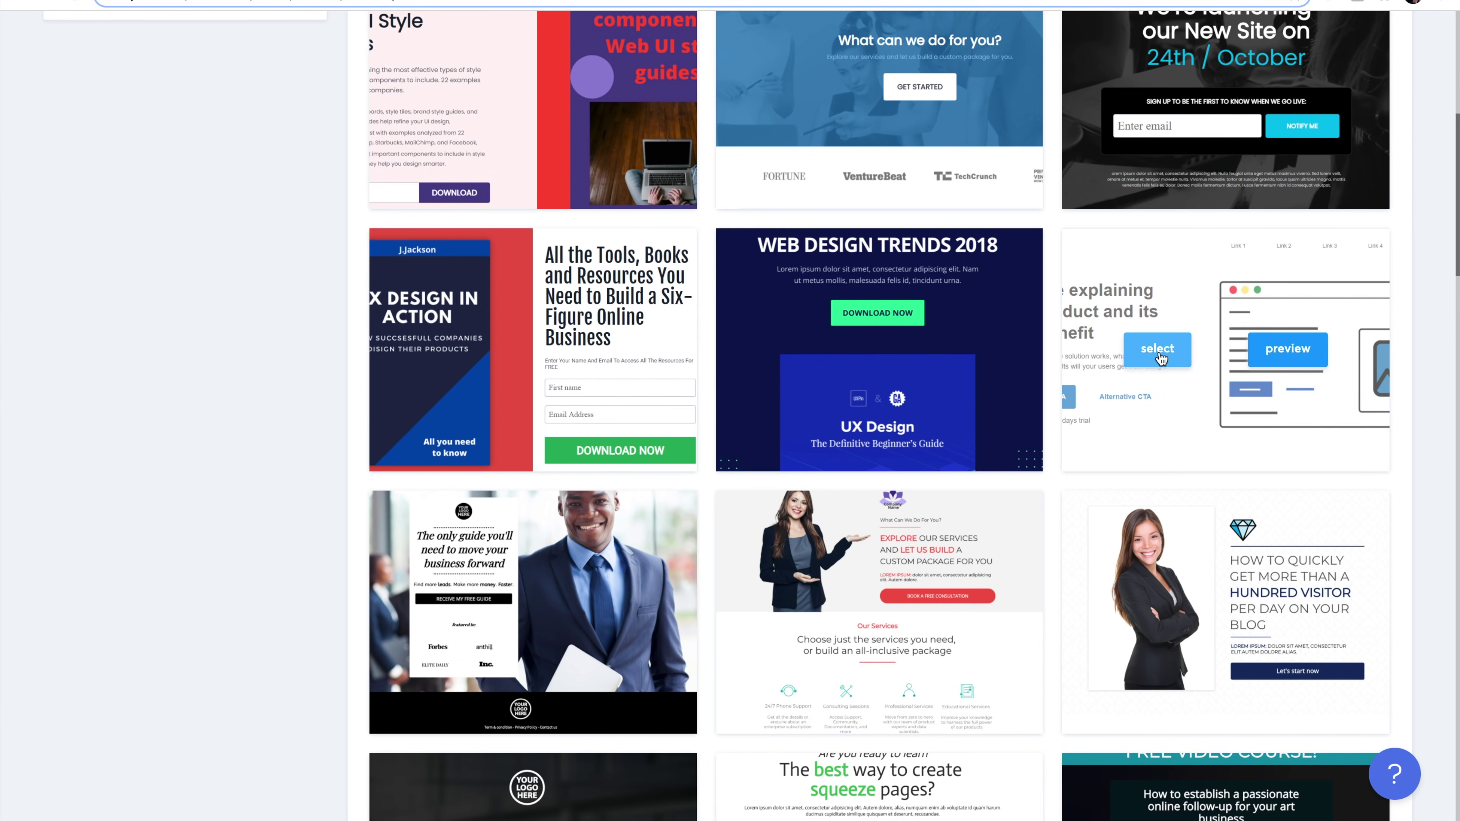
Save the Main LP step with the "Headline explaining your product and its main benefit" template and open its page for editing.
left_click(1158, 354)
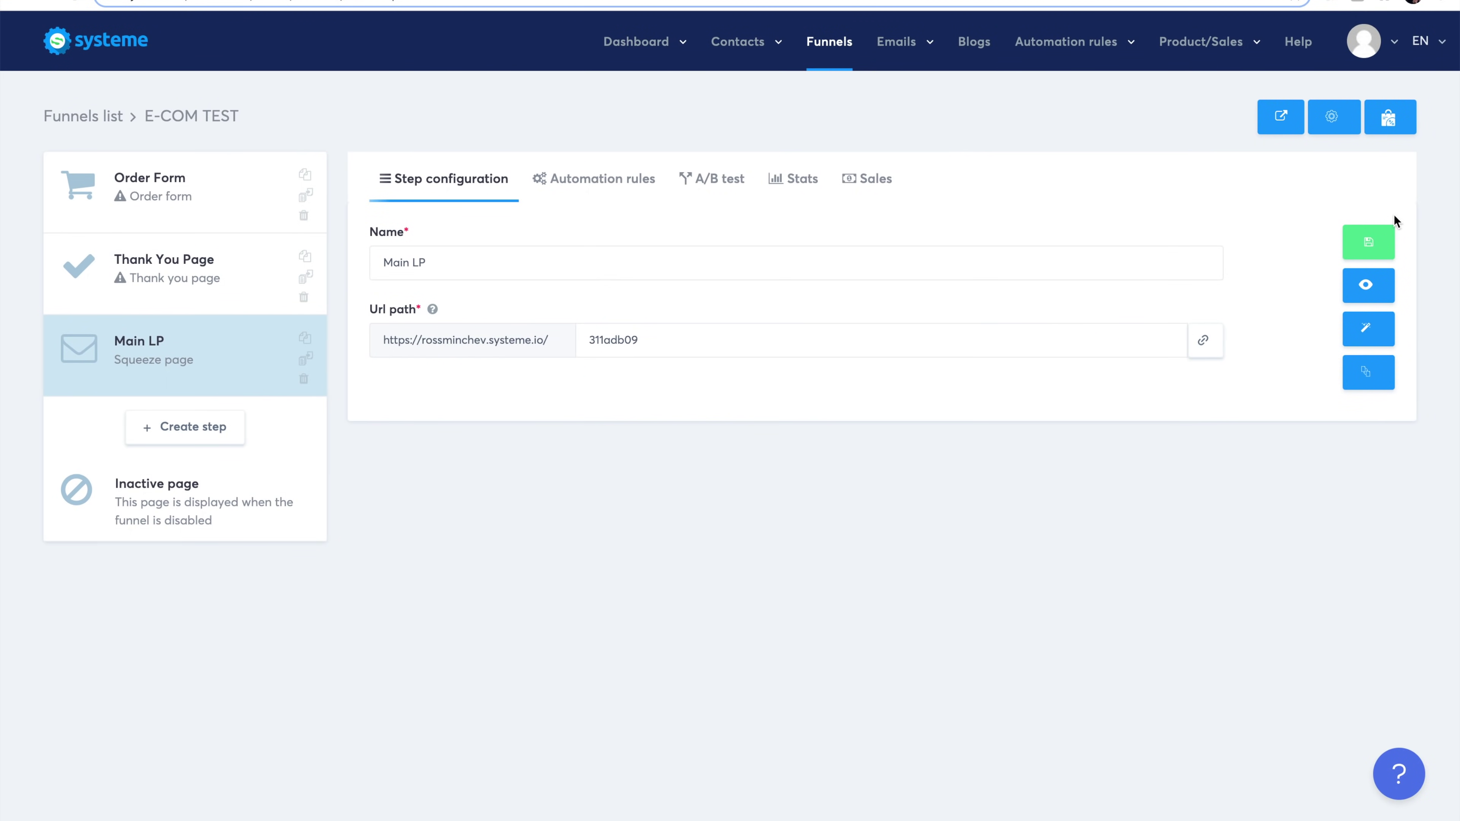
left_click(1369, 247)
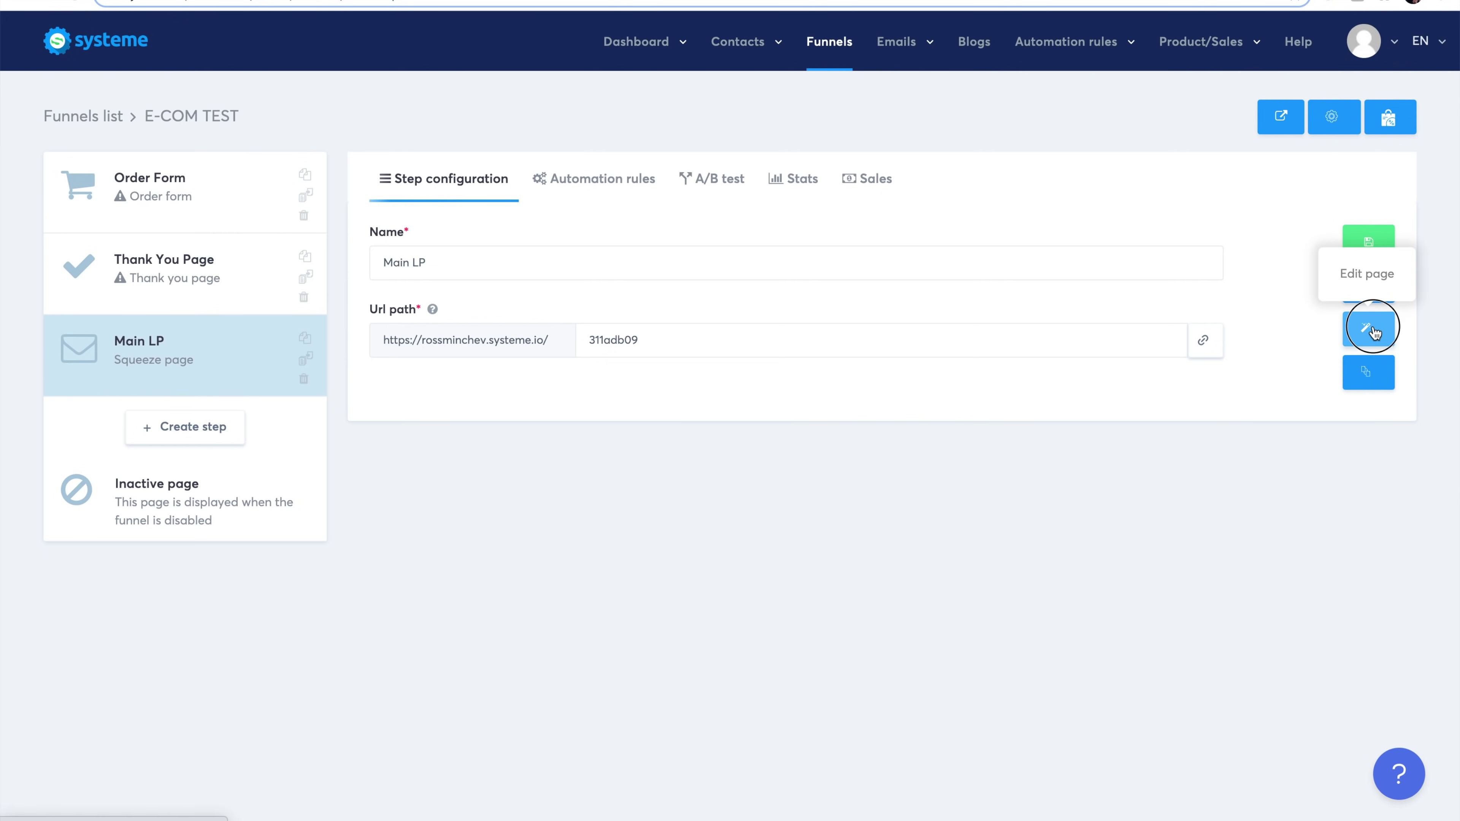
left_click(1371, 328)
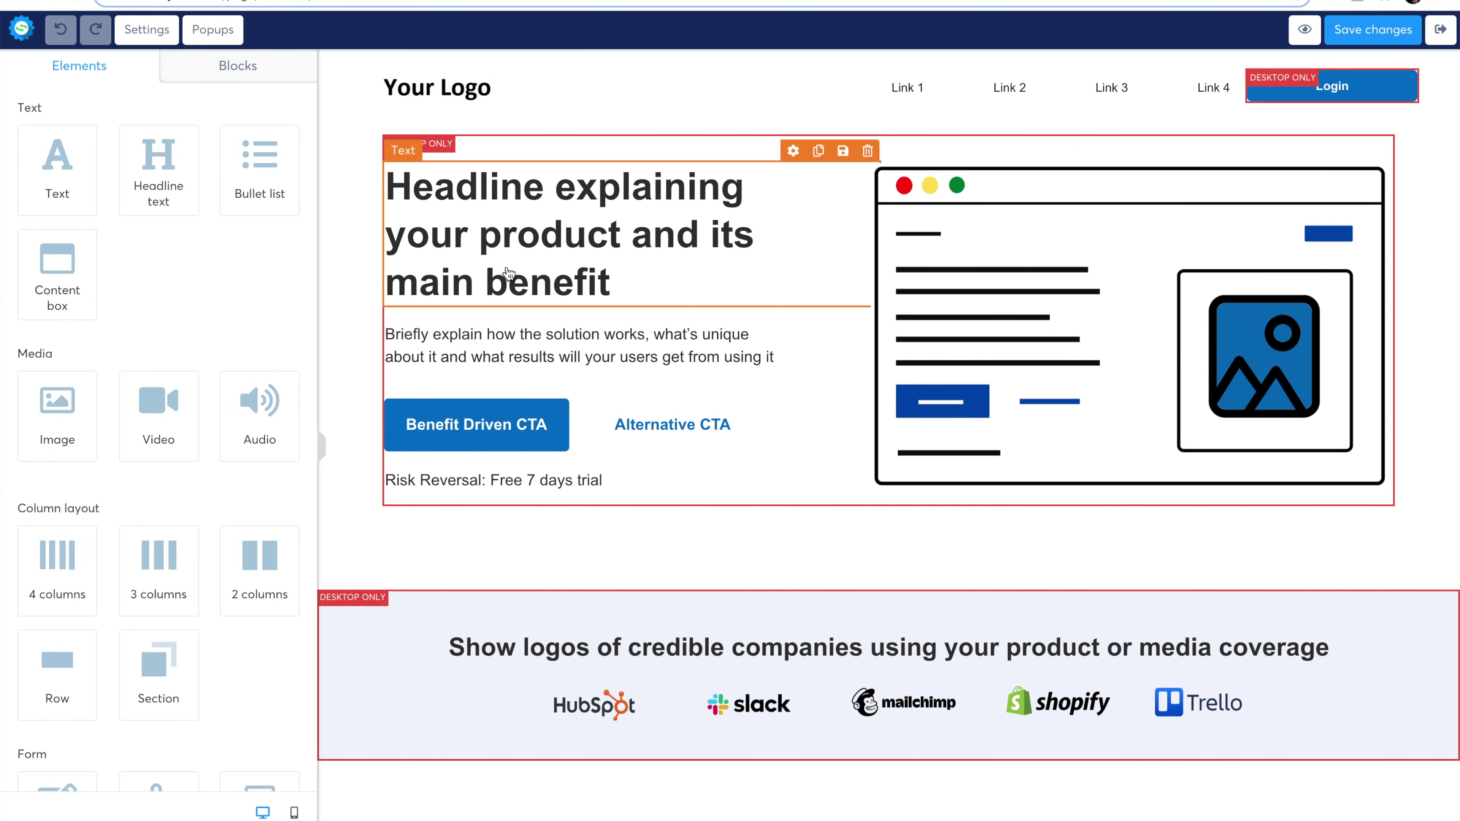
Replace the hero section's placeholder image with the already uploaded resistance band image "11pcResist…Set2.jpg".
left_click(1061, 365)
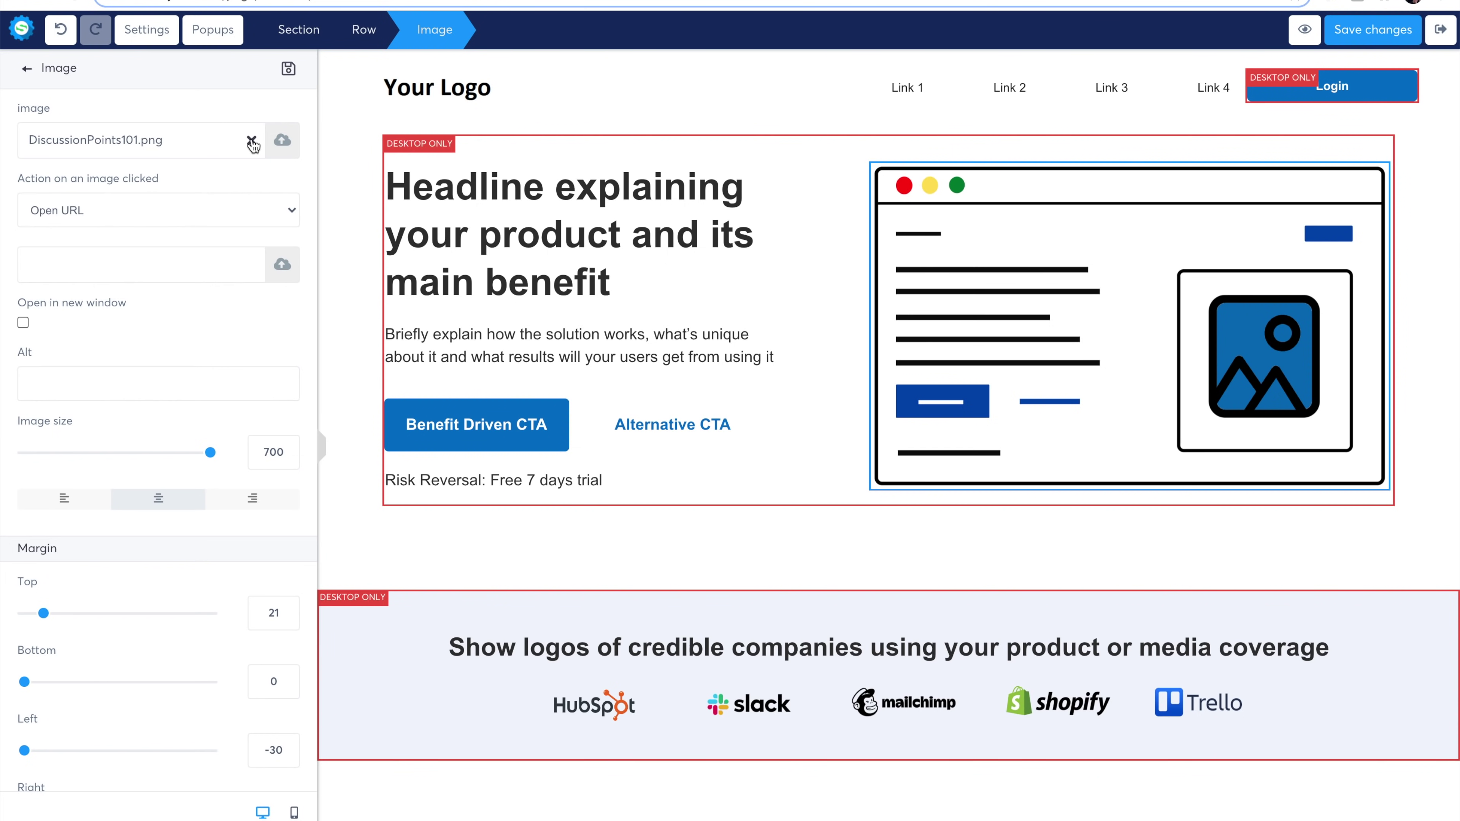
left_click(282, 141)
left_click(815, 236)
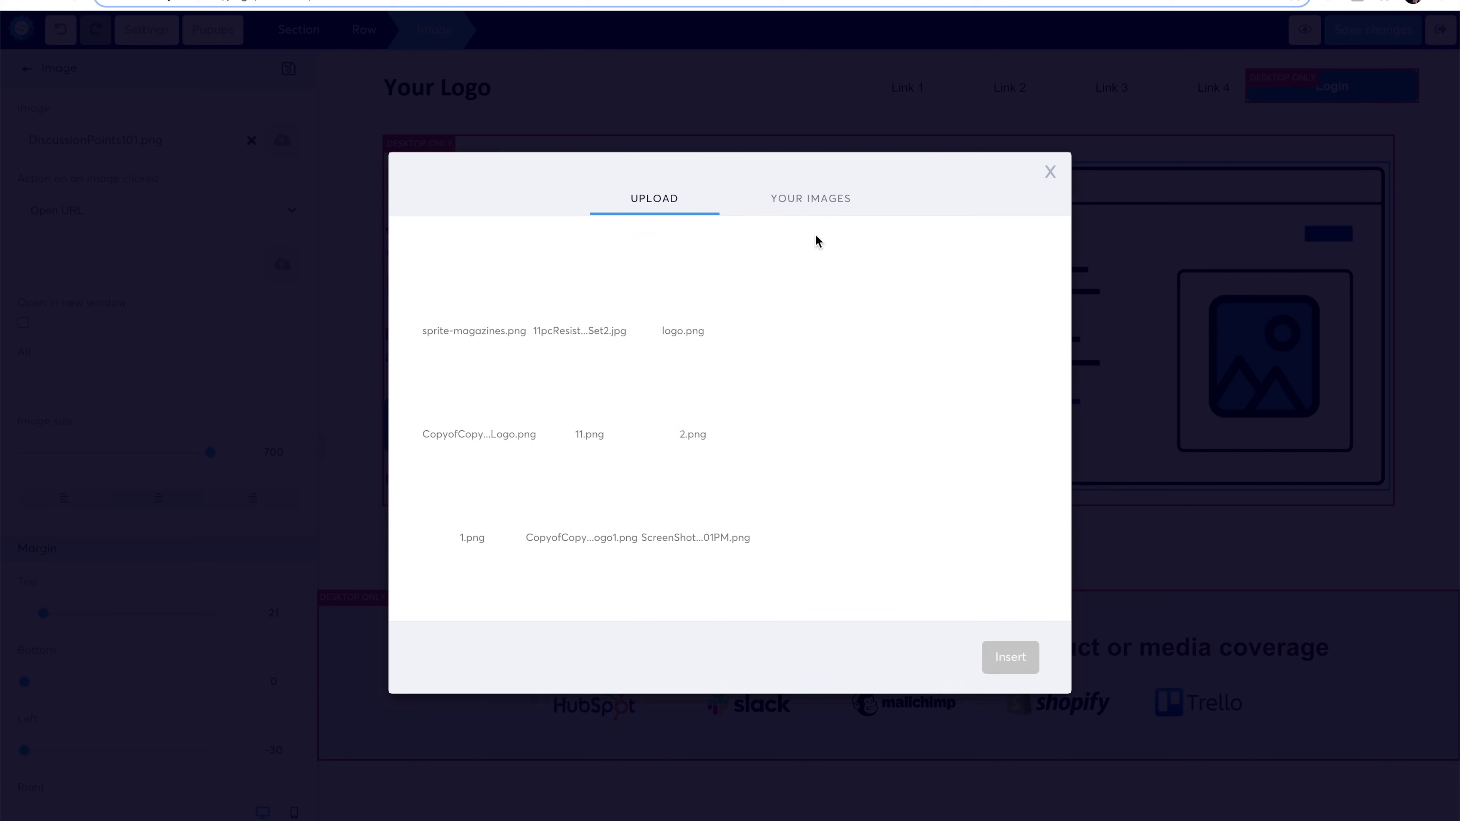
left_click(593, 291)
left_click(1015, 662)
Replace the placeholder hero headline with "NO GYM NO Problem".
left_click(494, 203)
double_click(495, 203)
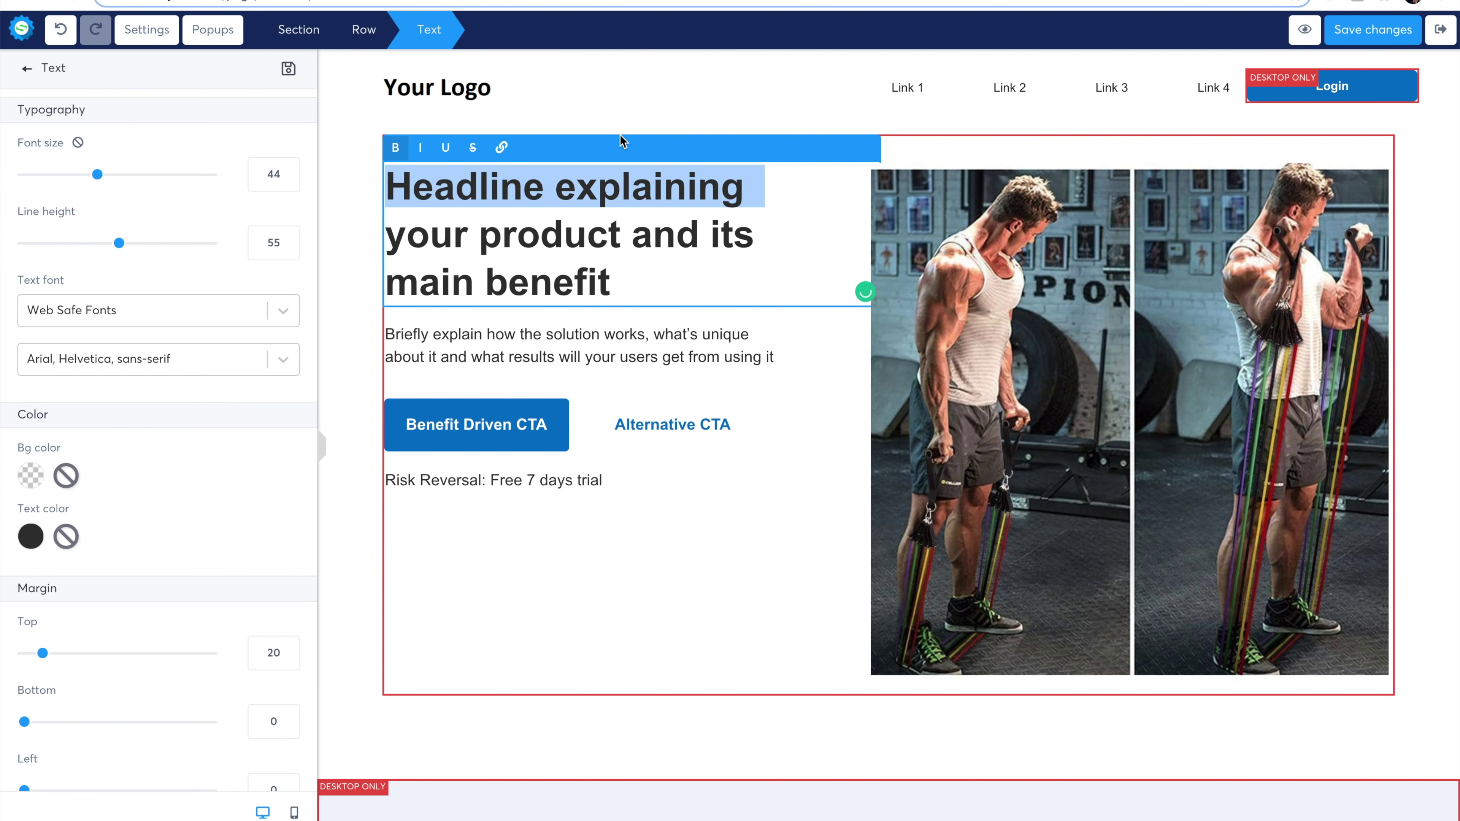
left_click(681, 244)
triple_click(639, 256)
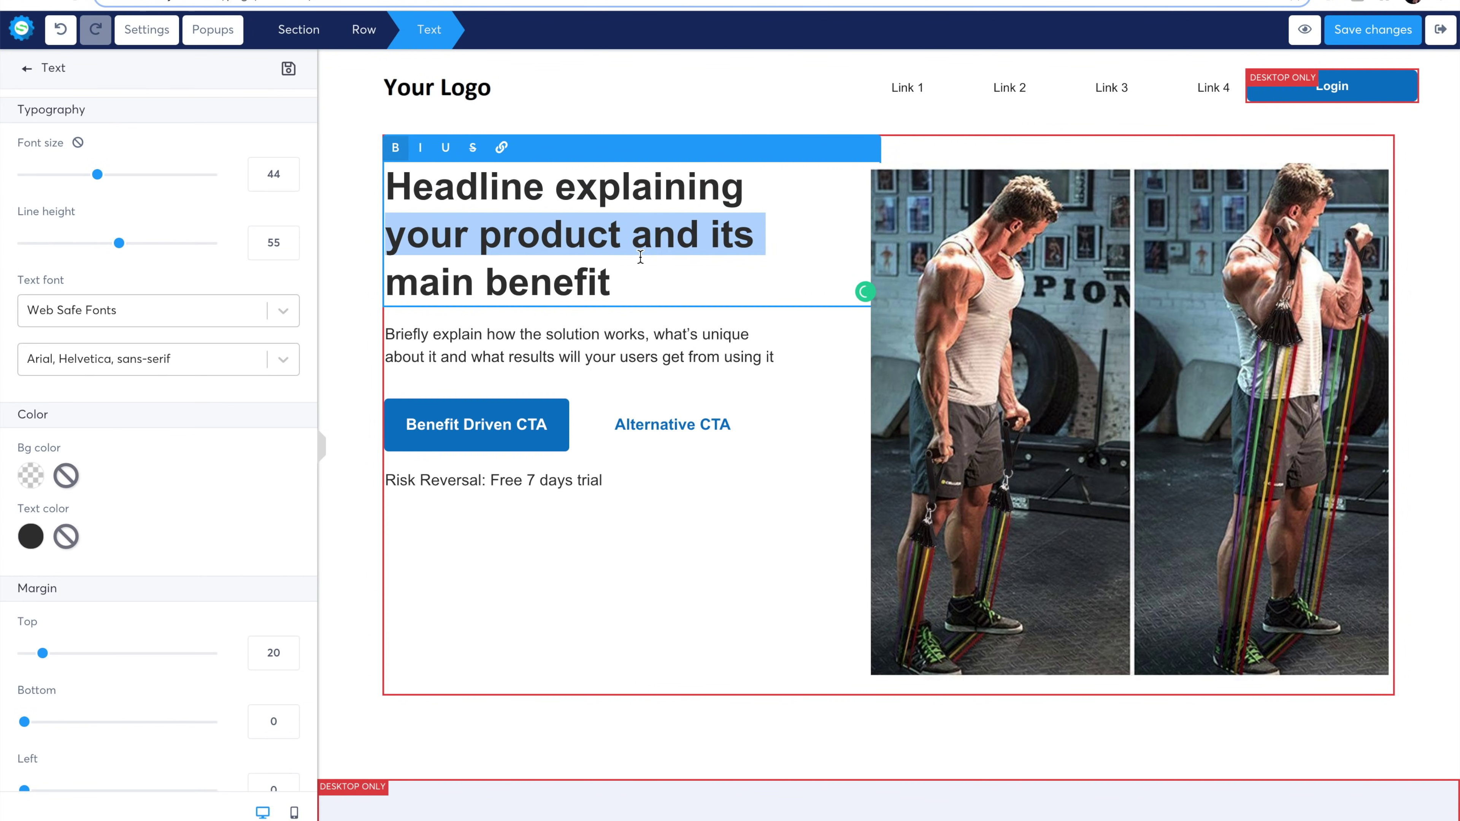
key("ctrl+a")
type("NO GYM No")
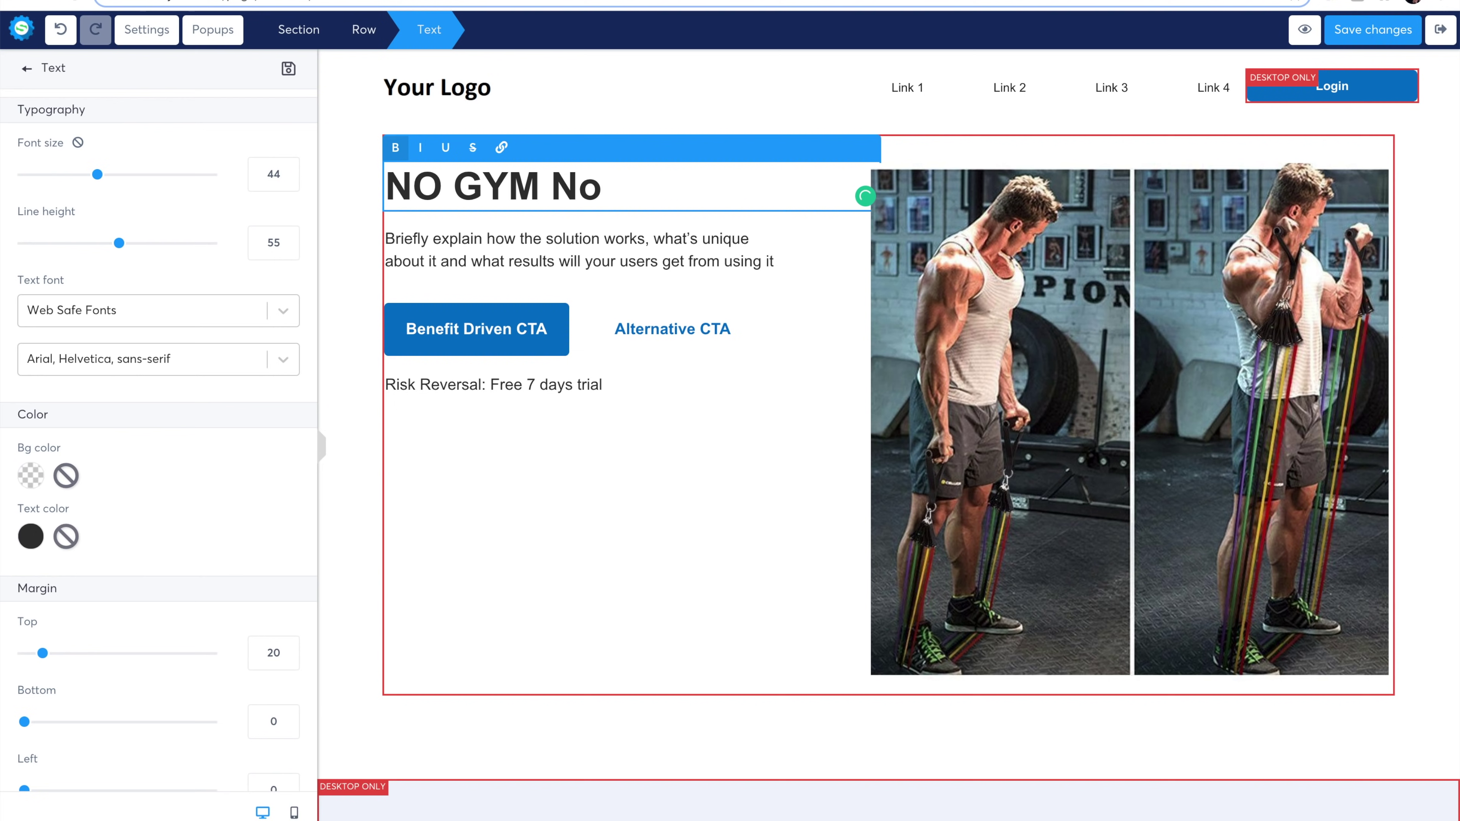
key("BackSpace")
type("O Problem")
Correct the hero headline's capitalization and punctuation so it reads "No Gym? No Problem!".
double_click(513, 187)
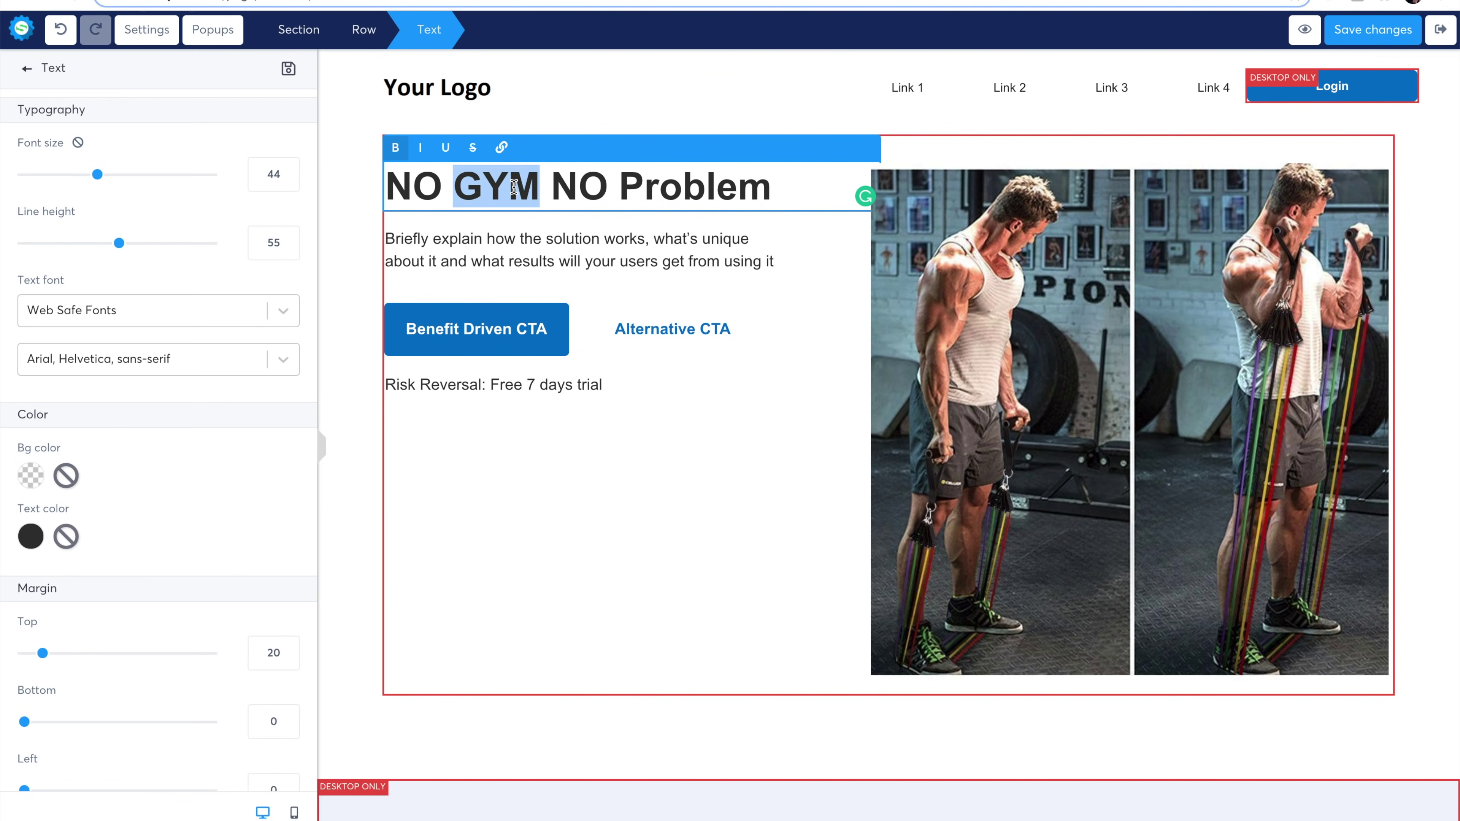
type("Gym?")
left_click(608, 182)
key("BackSpace")
type("o")
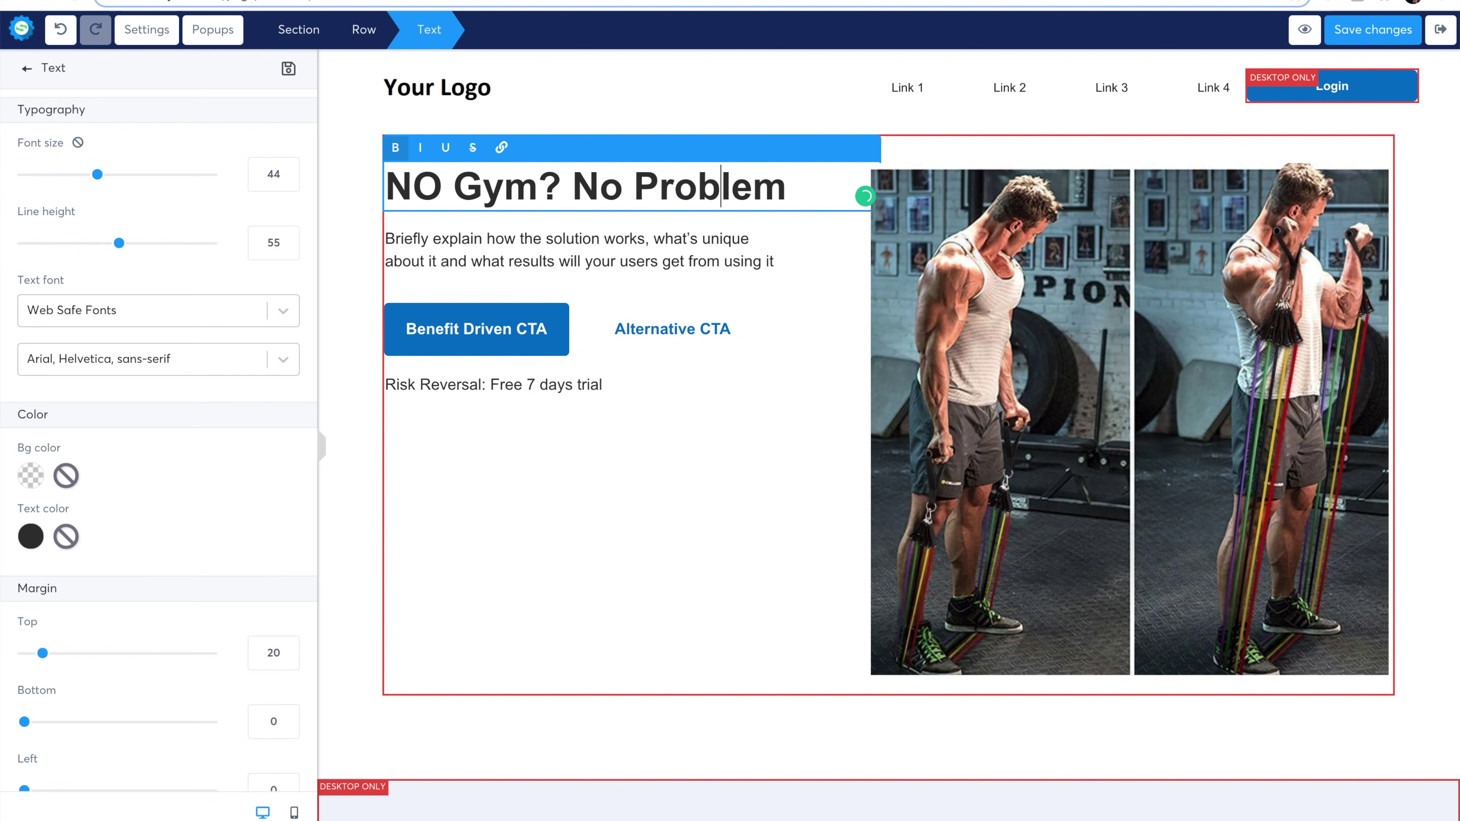
left_click(442, 187)
key("BackSpace")
type("o")
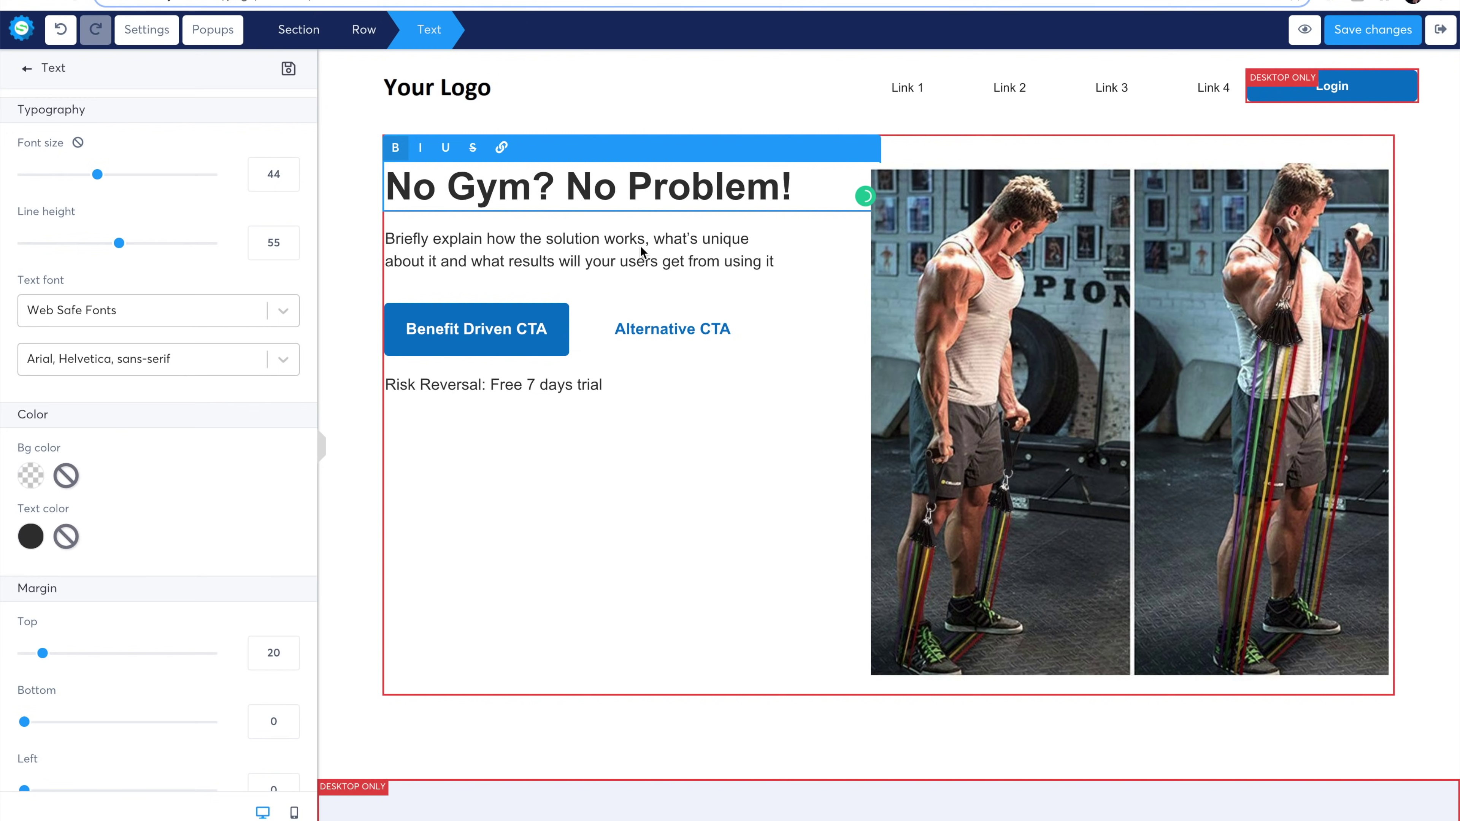
left_click(642, 254)
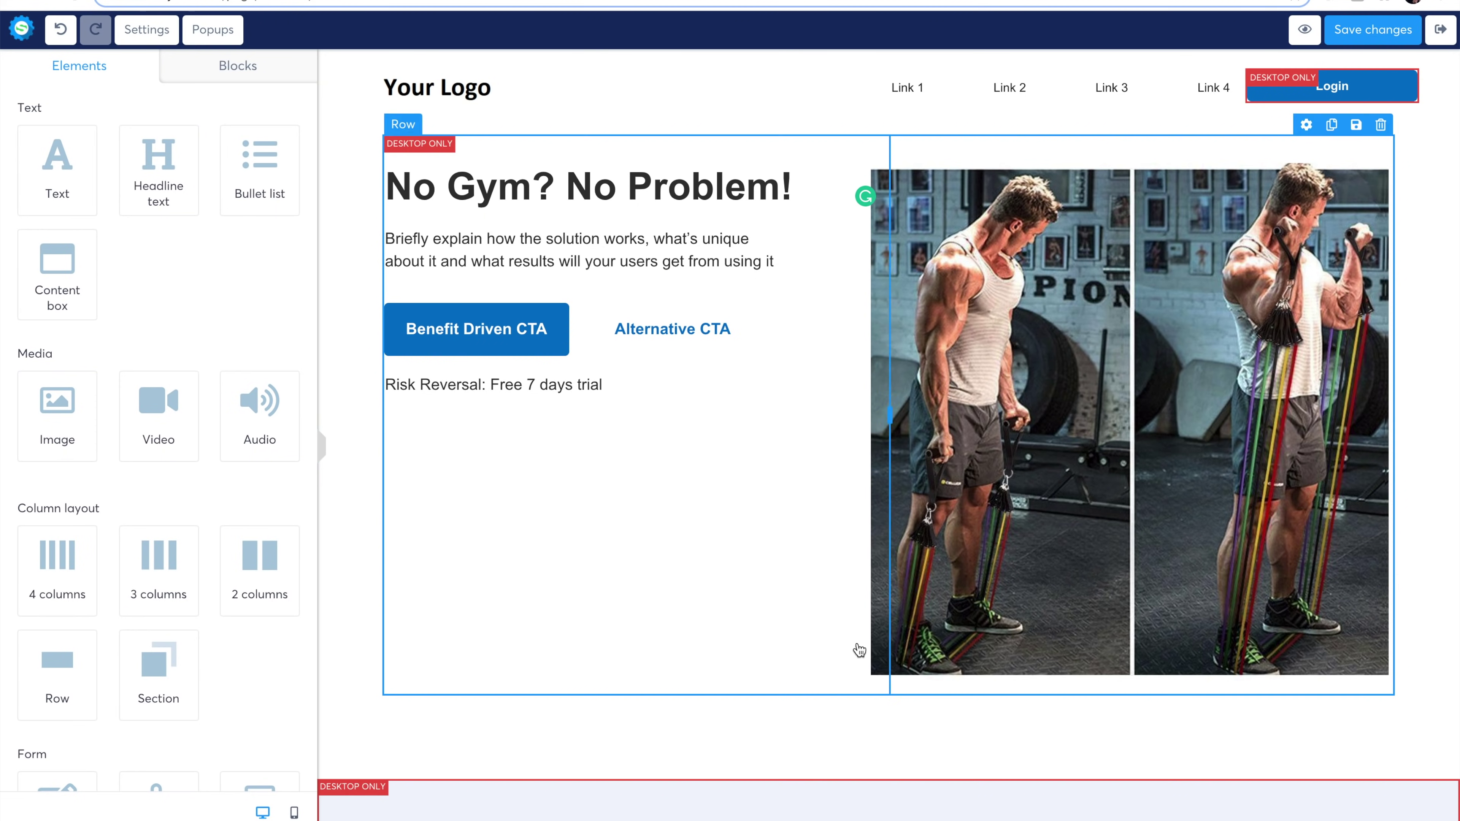
Set the paragraph under the "Give Context. What is the cause of this problem?" heading to the Google font Open Sans.
scroll(857, 648, "down", 8)
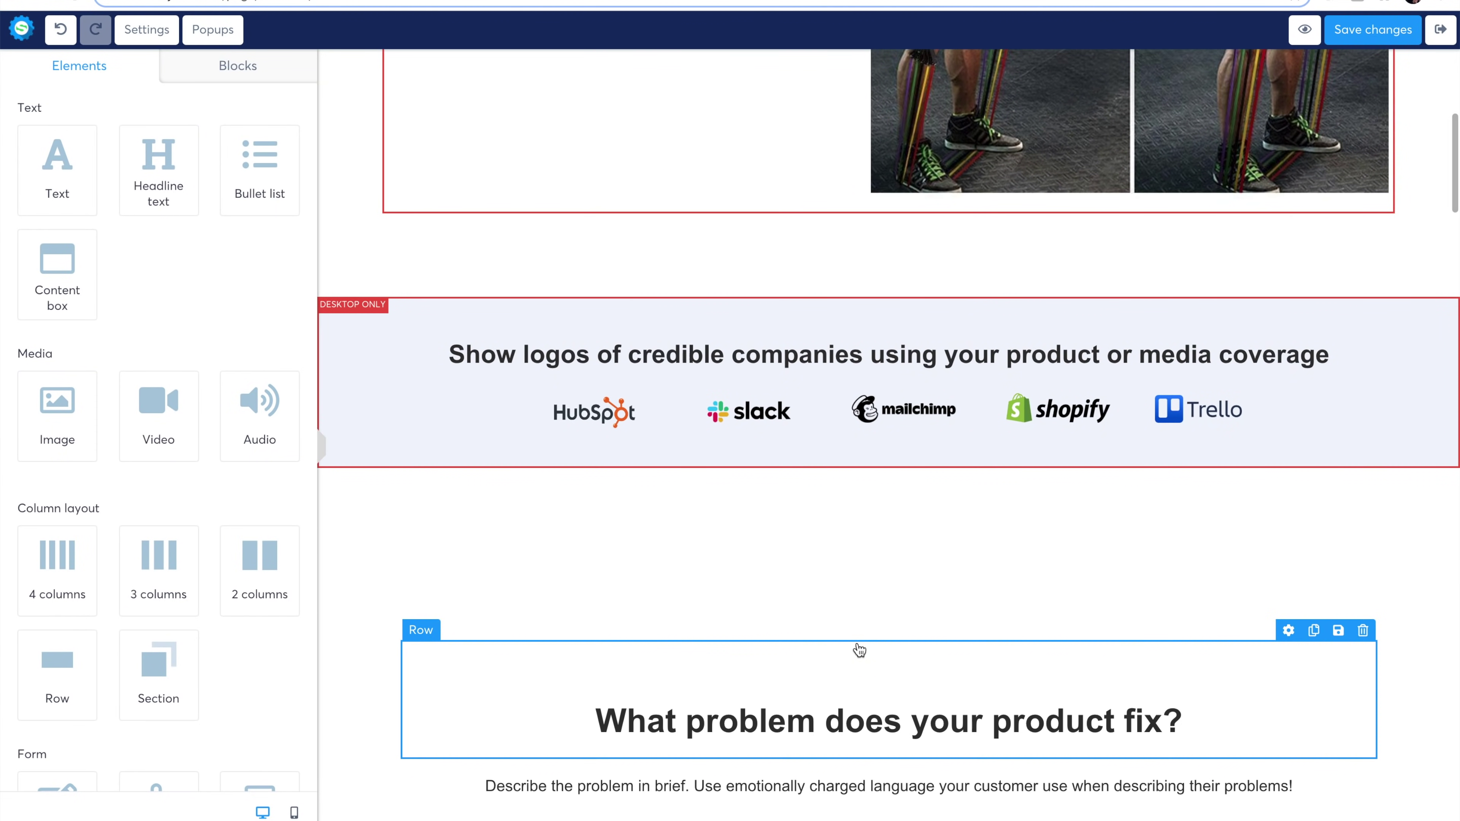
scroll(859, 650, "up", 8)
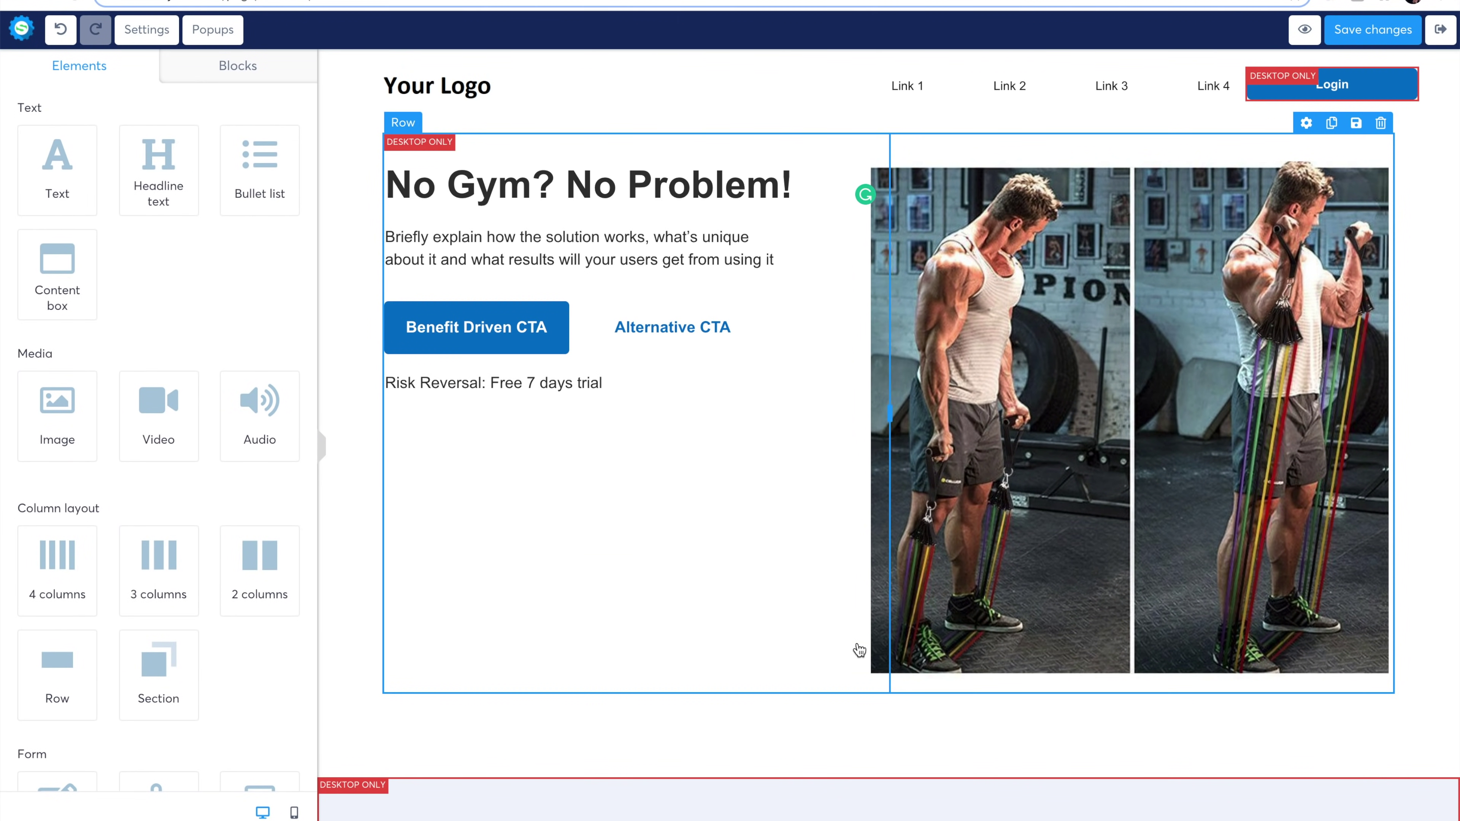
scroll(859, 650, "down", 1)
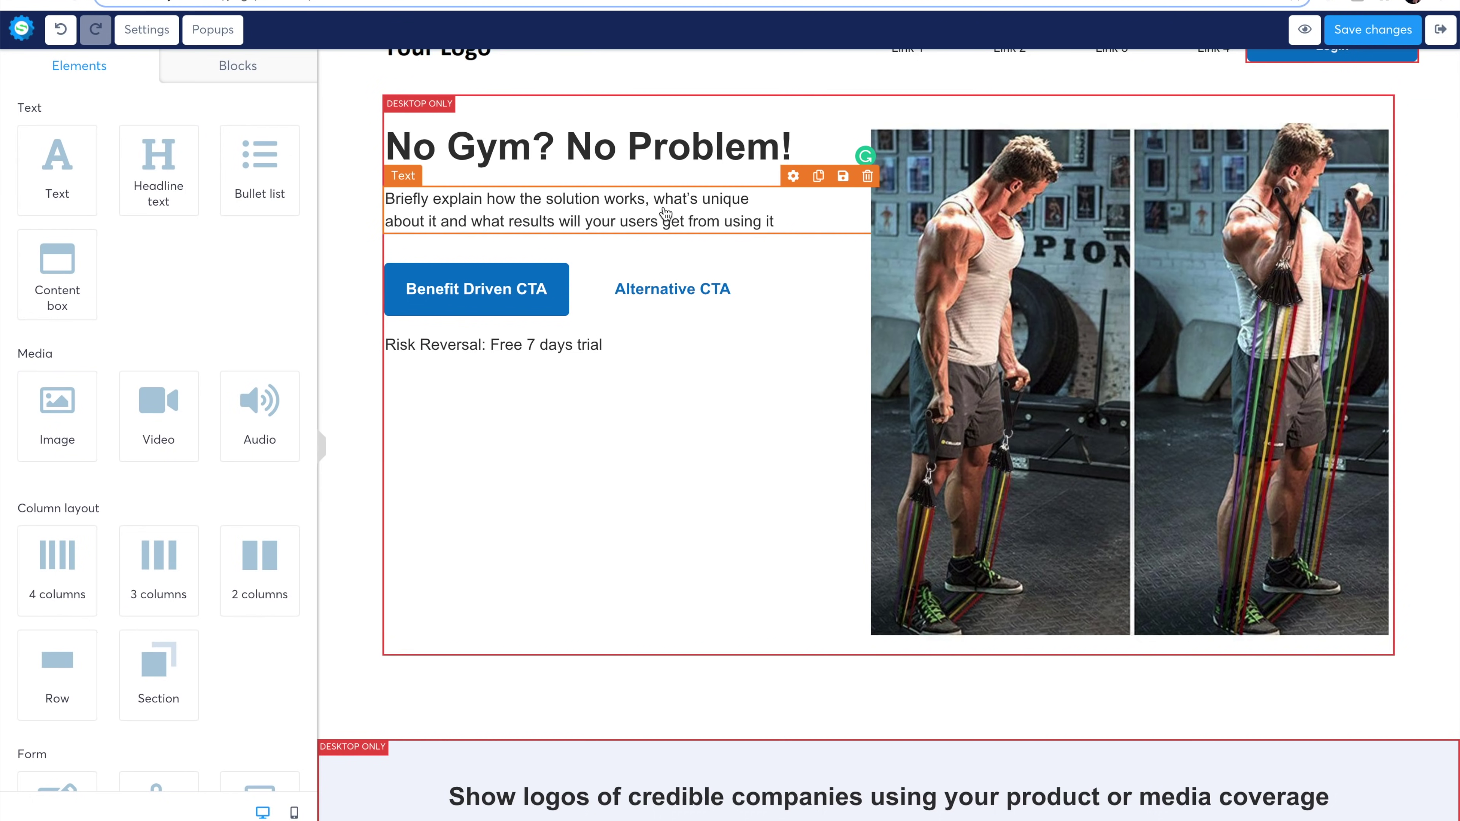
scroll(694, 391, "down", 10)
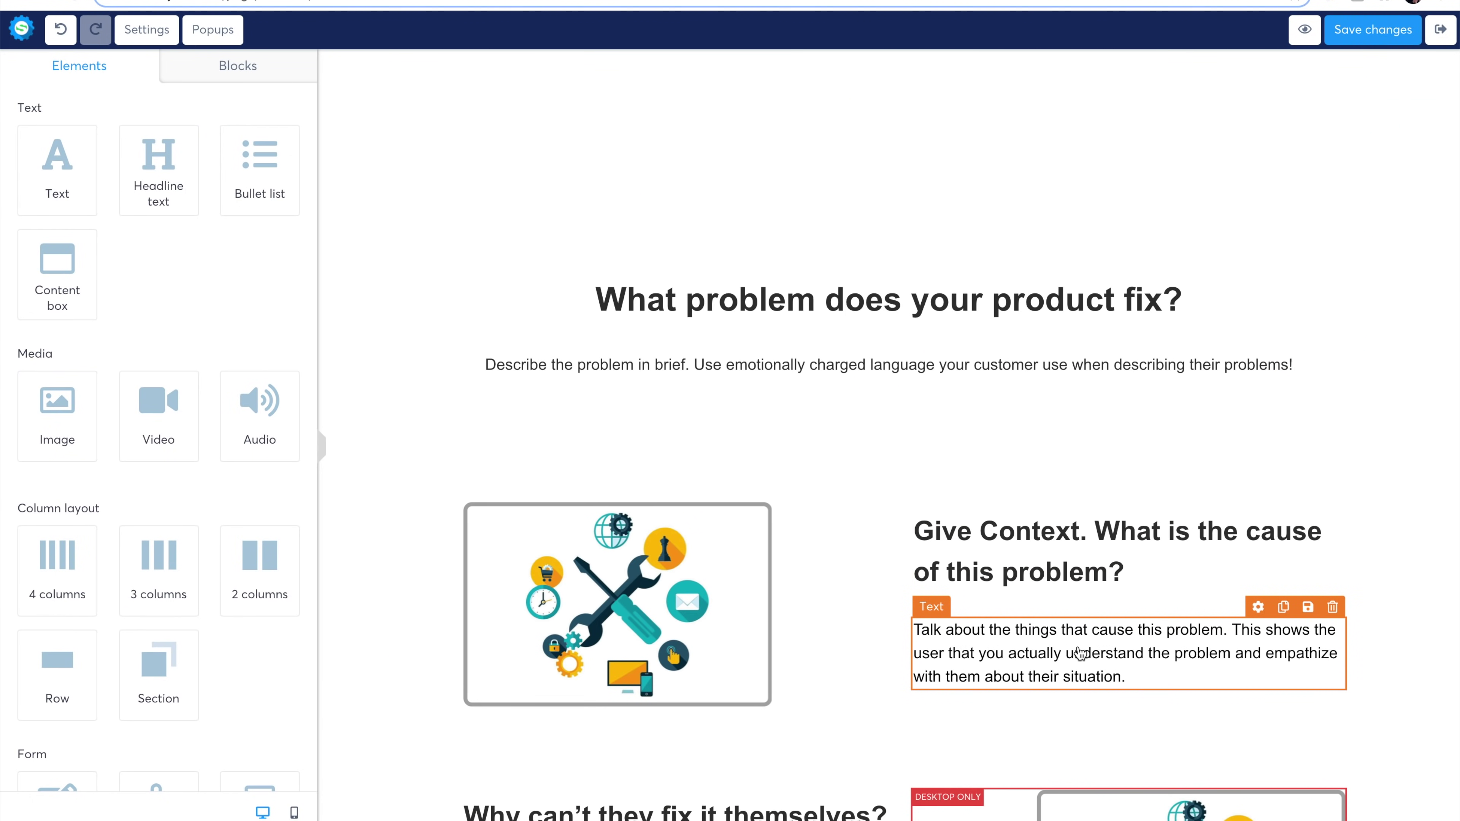
left_click(1124, 657)
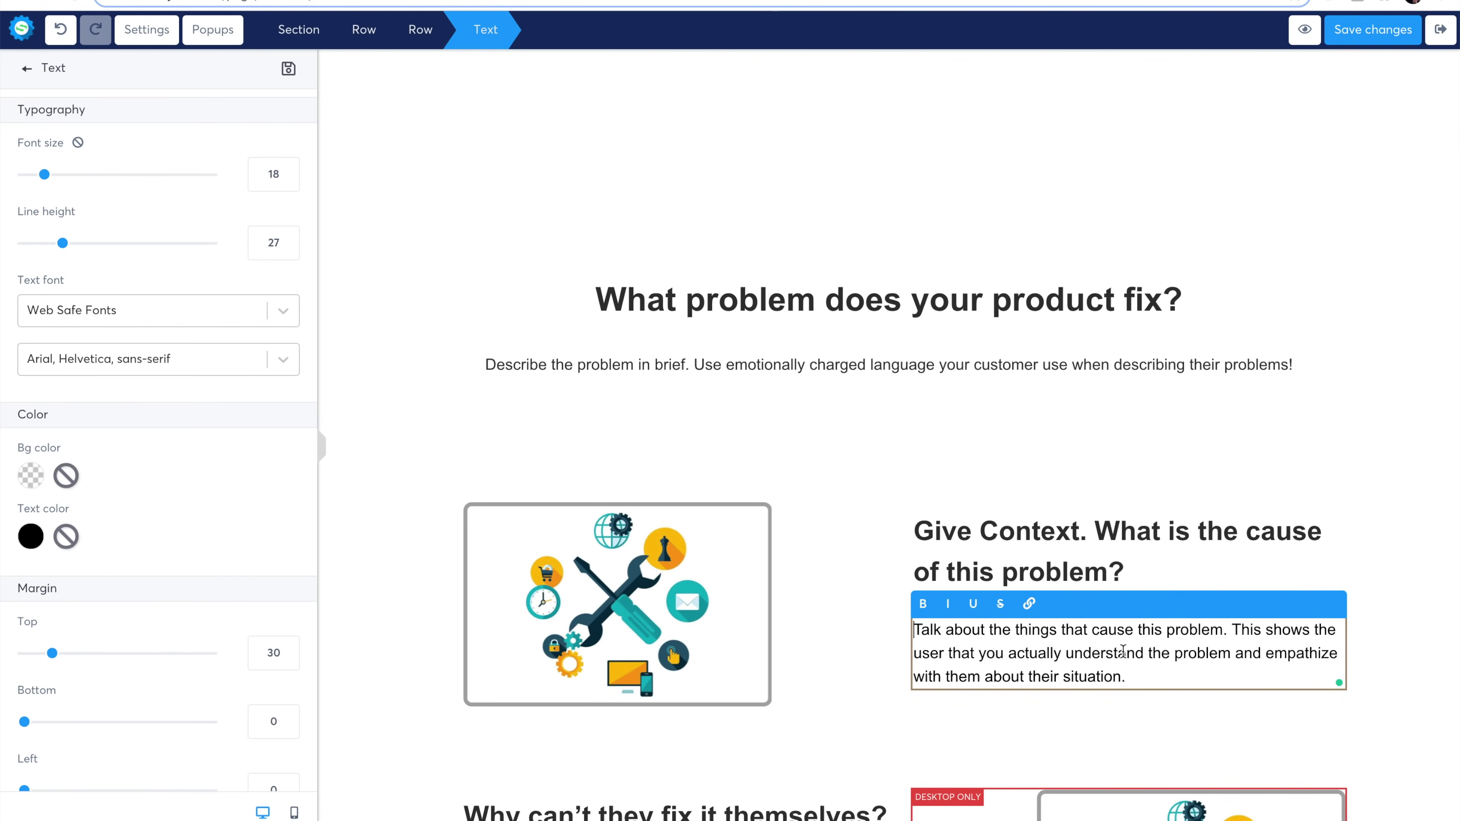
triple_click(1075, 631)
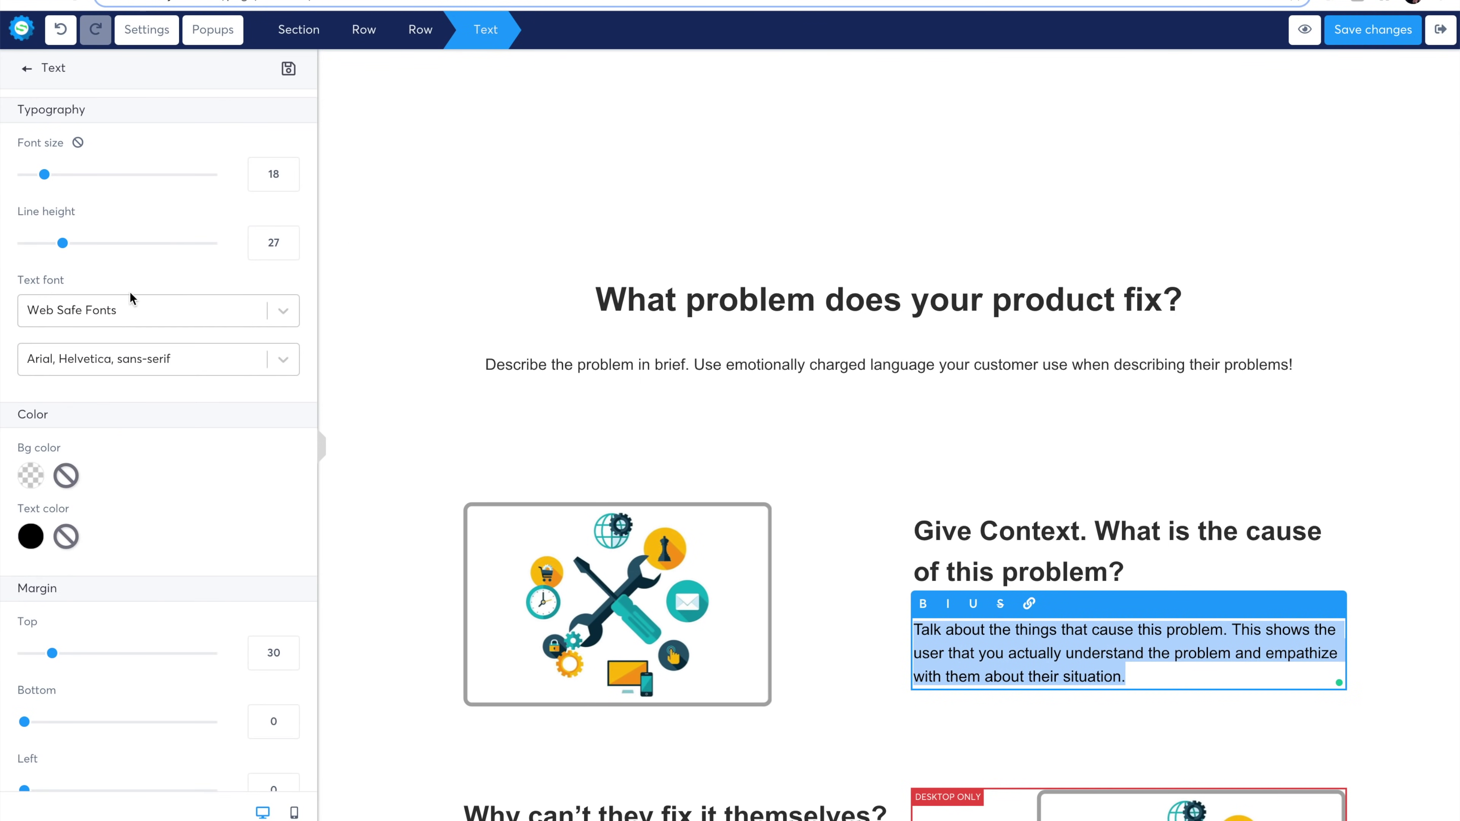
left_click(265, 322)
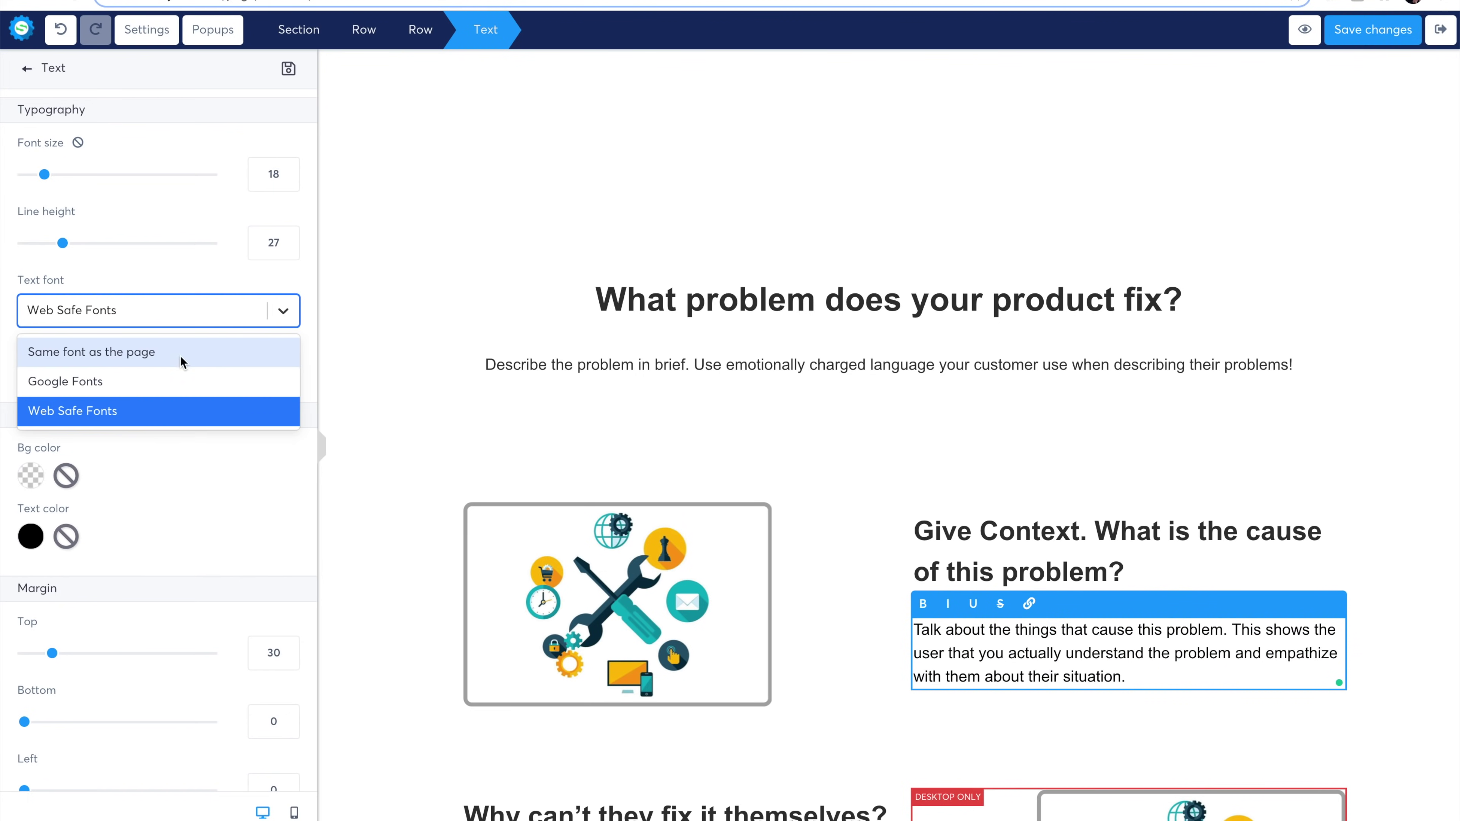
left_click(113, 388)
left_click(183, 361)
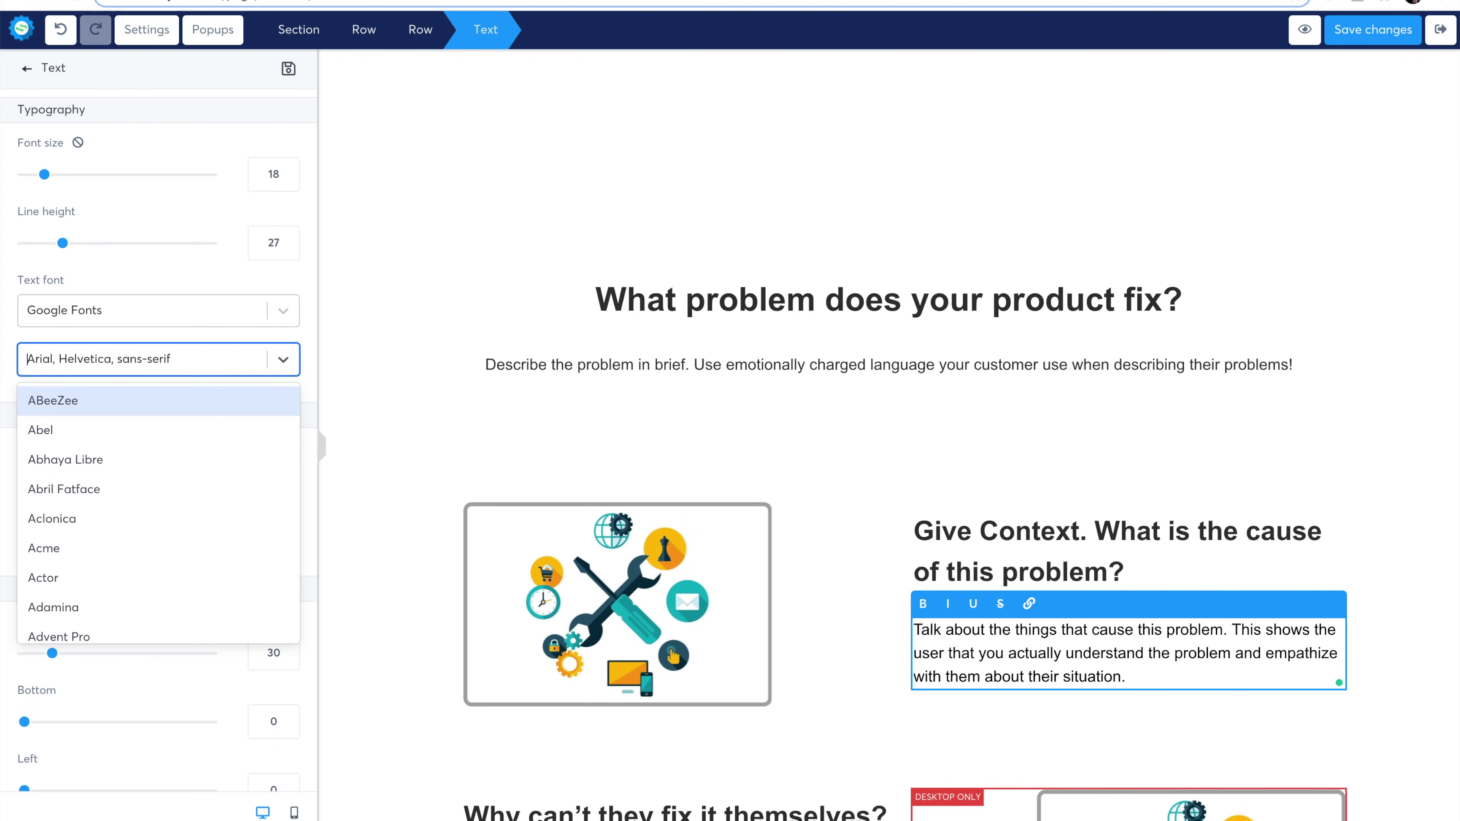
type("ope")
key("Down")
key("Return")
key("Escape")
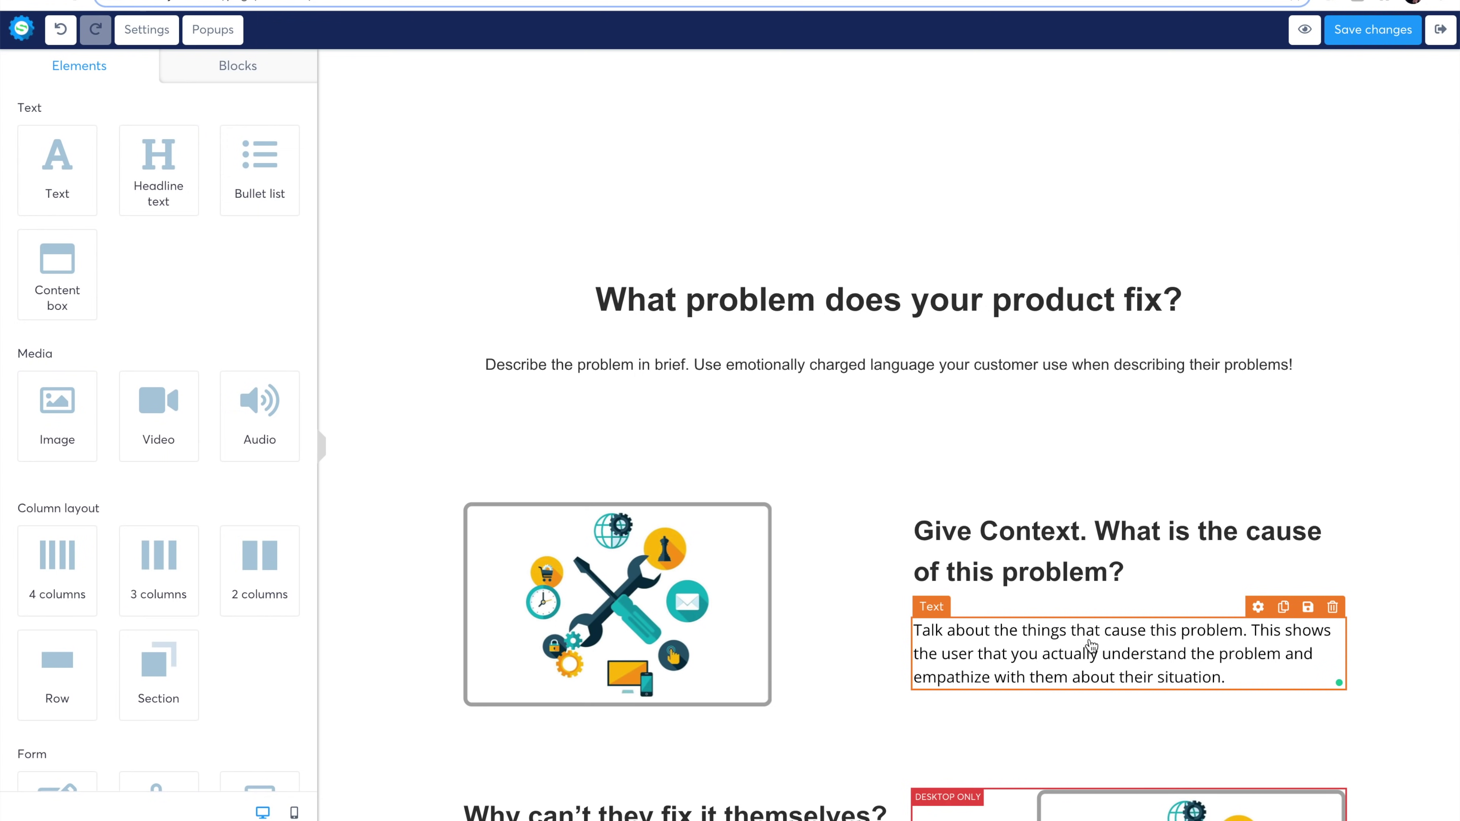
Set the hero headline "No Gym? No Problem!" to the Google font Fjord One.
scroll(1090, 644, "up", 15)
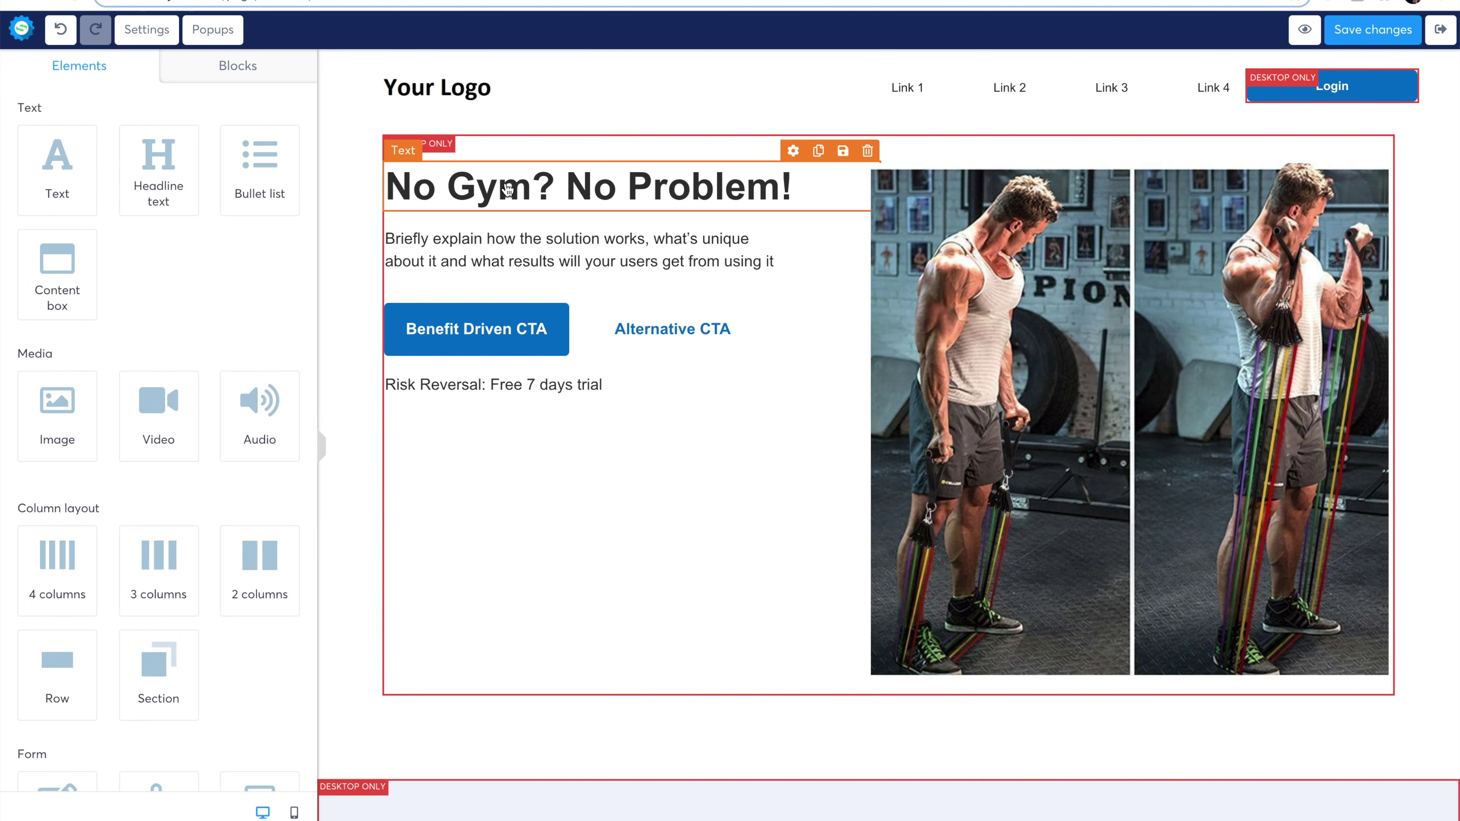
left_click(815, 184)
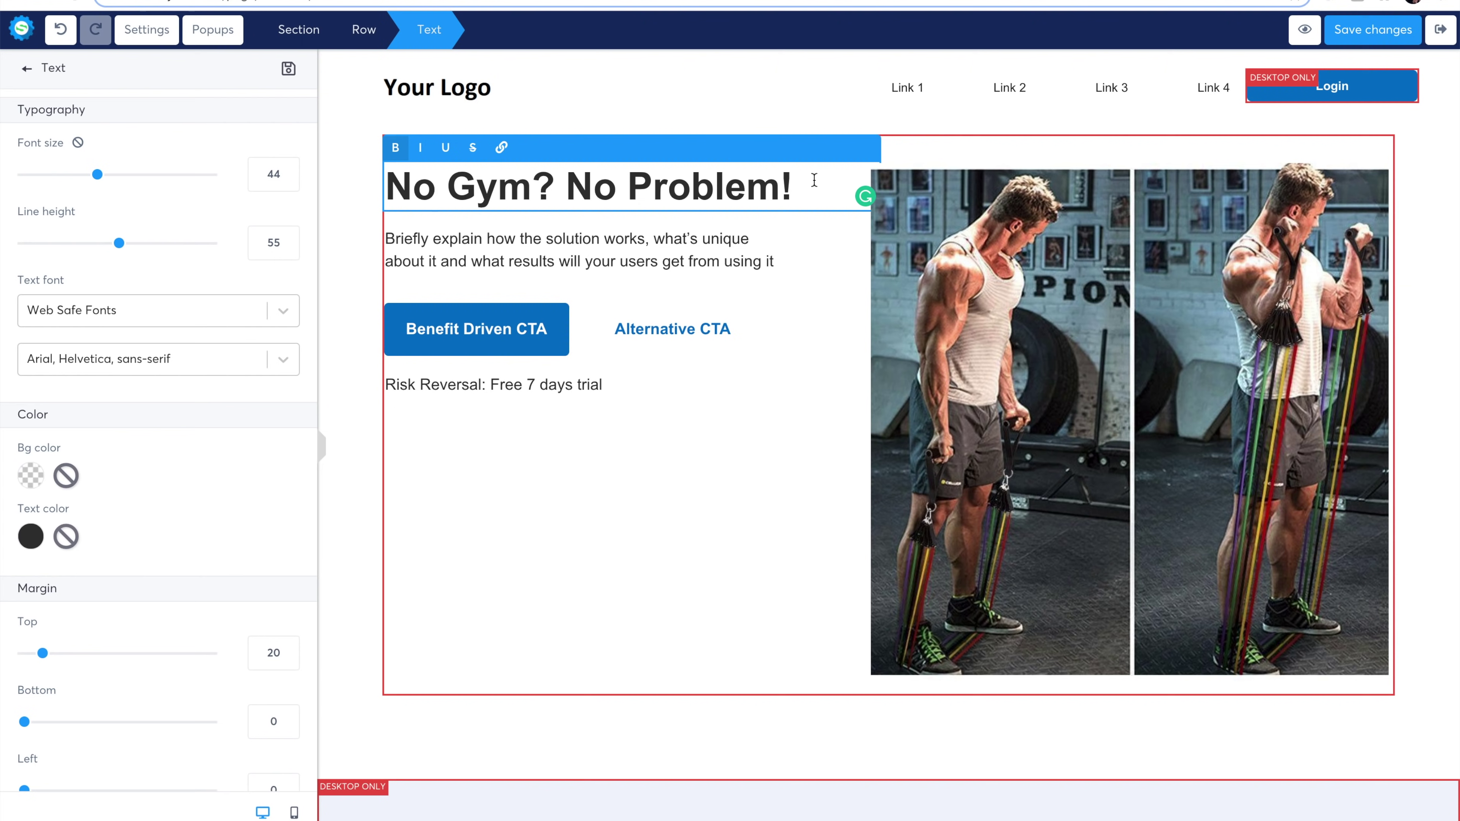
left_click(283, 311)
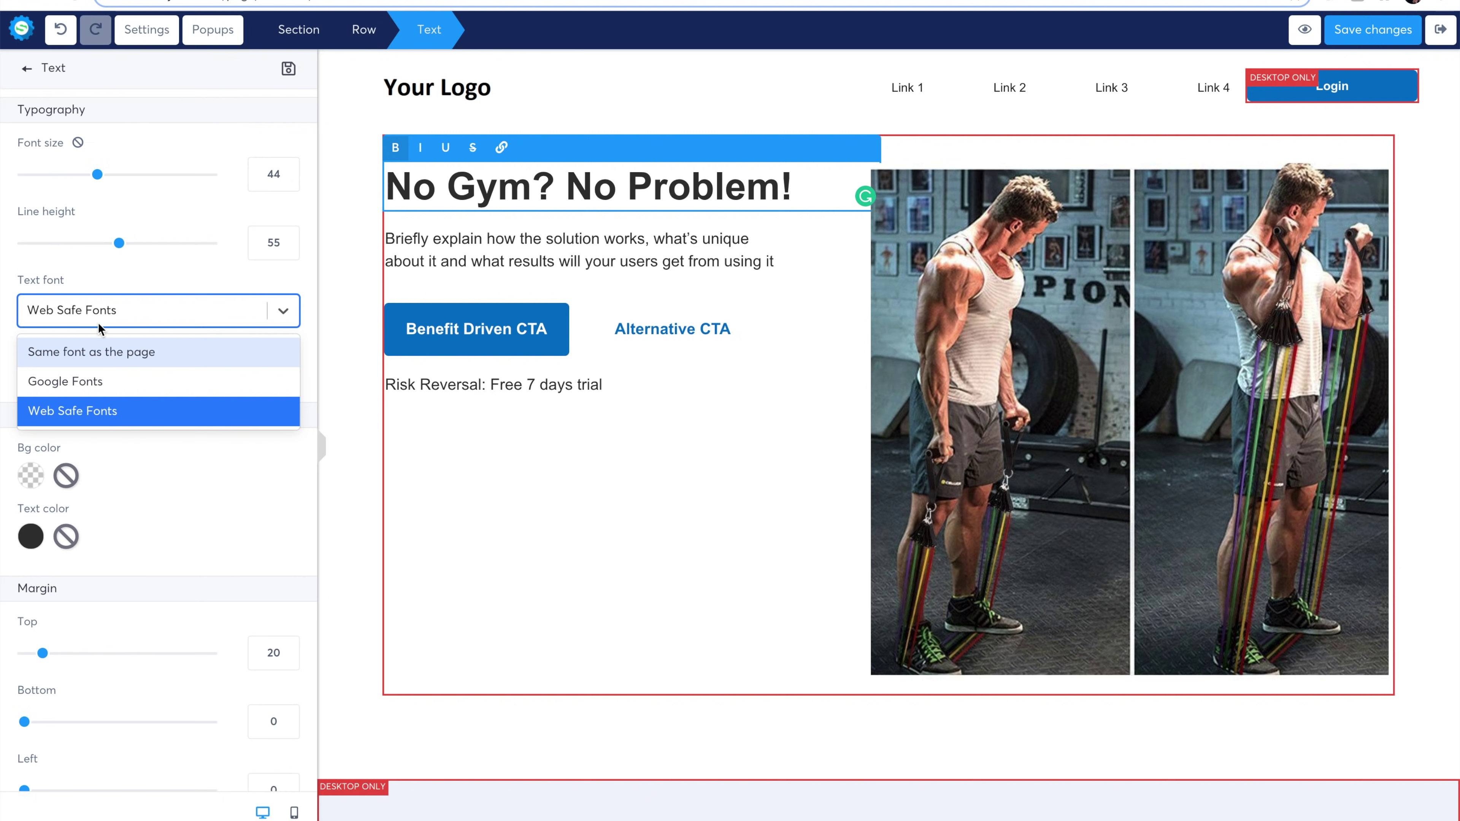
left_click(91, 382)
left_click(234, 361)
type("fj")
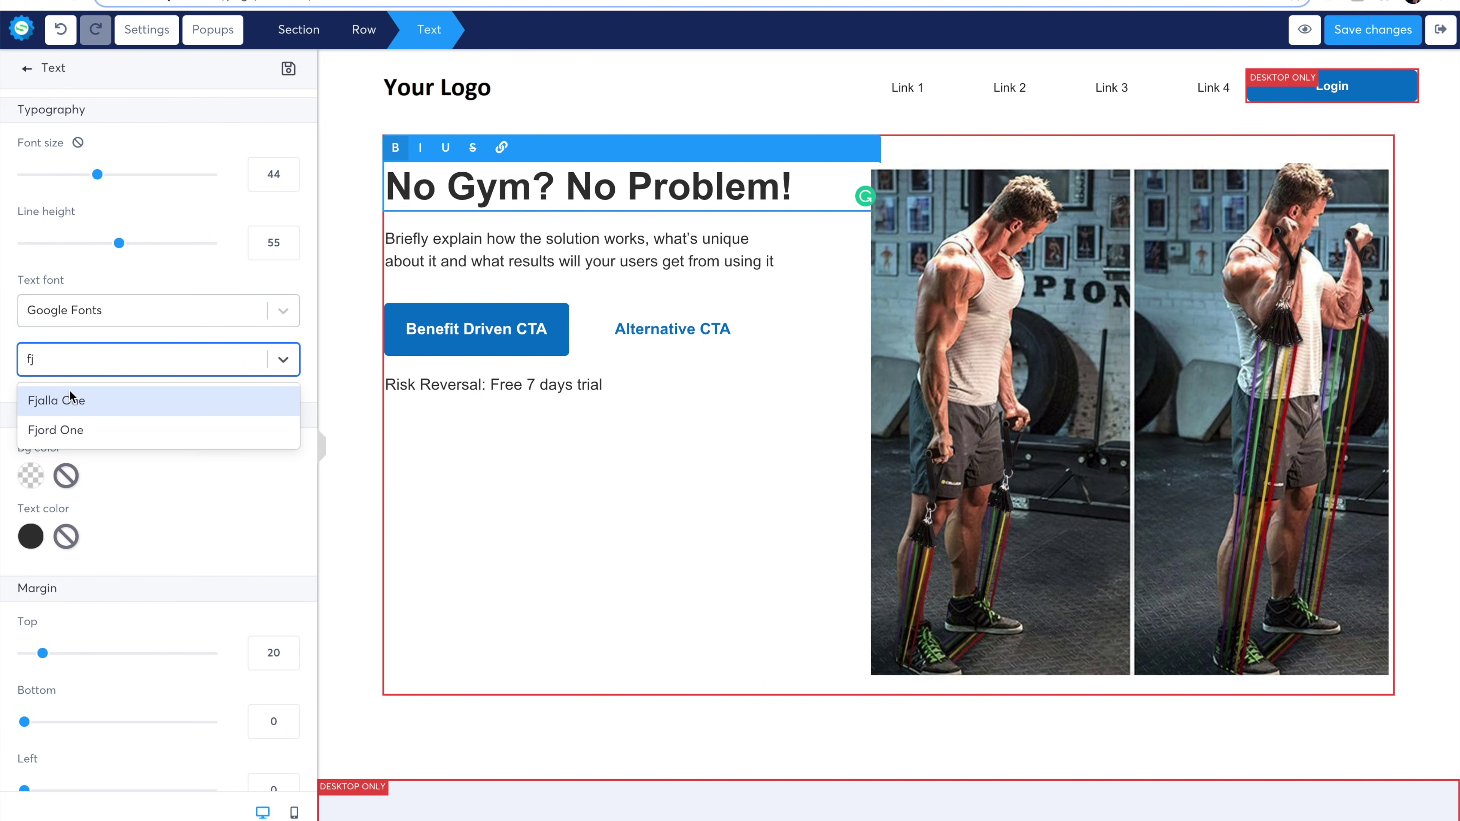
left_click(84, 437)
Switch to the reference sales page in Safari, examine its hero headline and layout, and return to the page editor.
key("super+Tab")
key("super+Tab")
key("super+Tab")
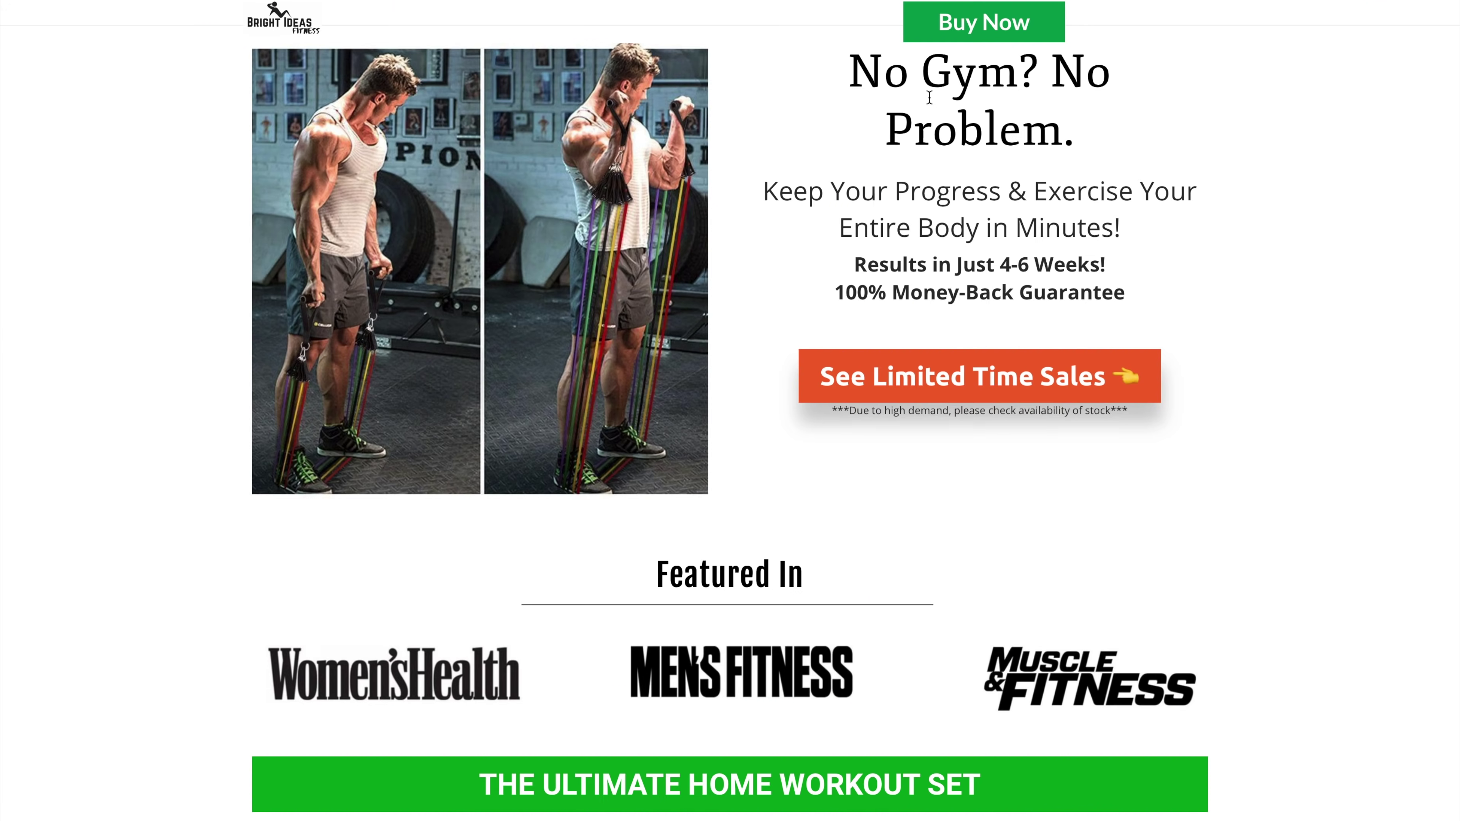
left_click_drag(902, 89, 1030, 122)
left_click(1030, 122)
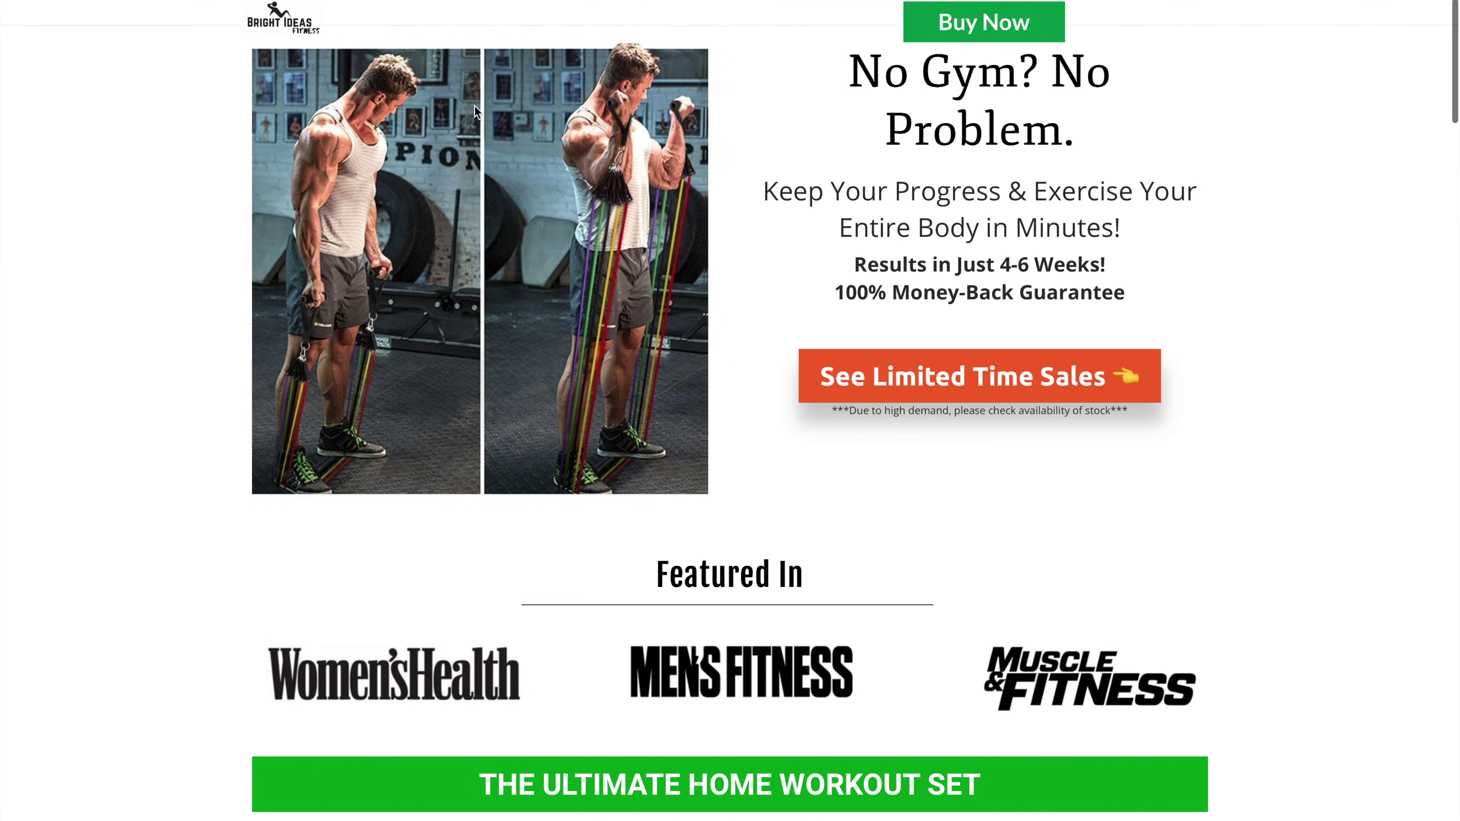
key("super+Tab")
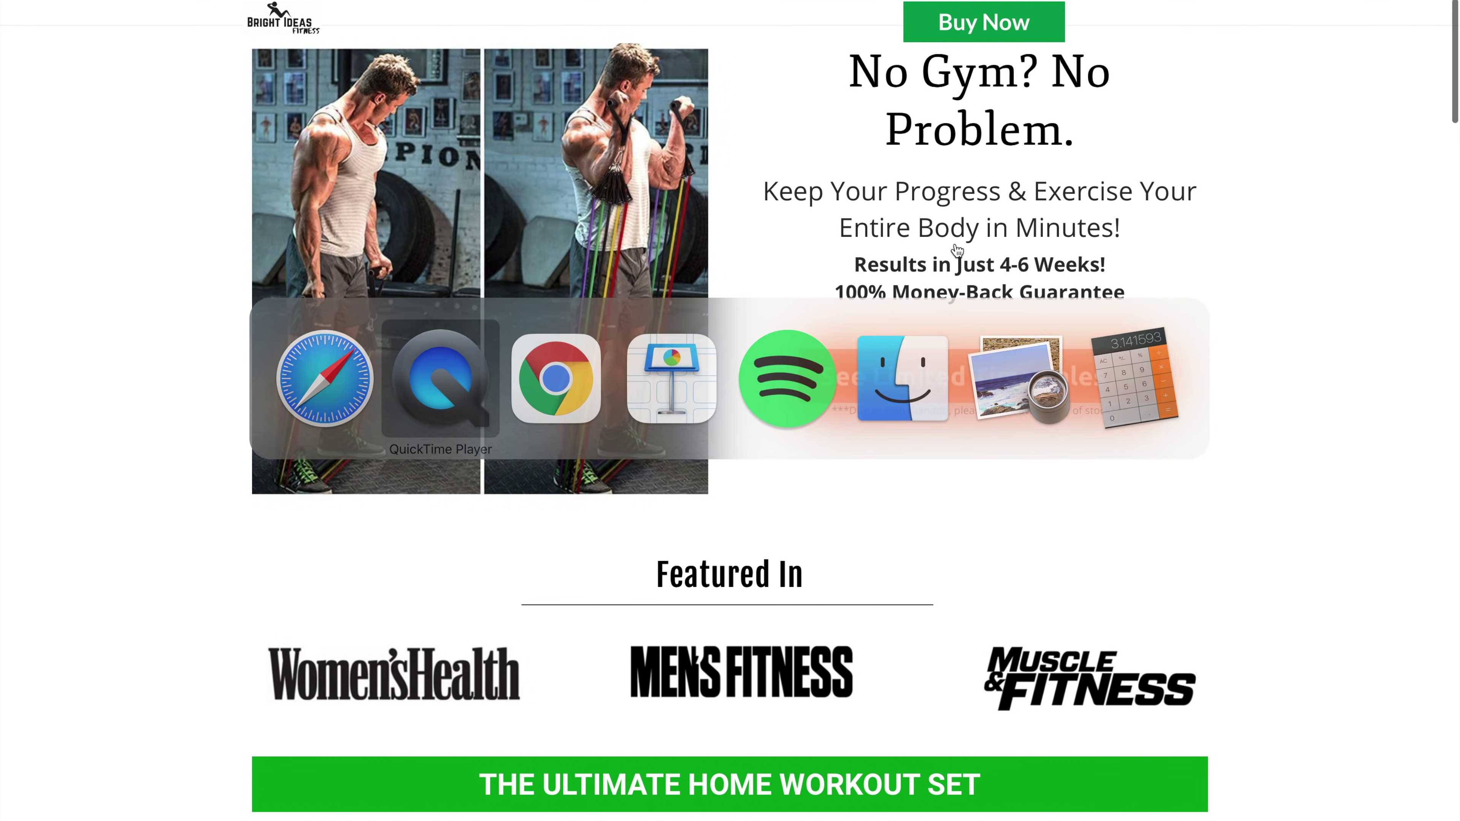
key("super+Tab")
key("super+Tab")
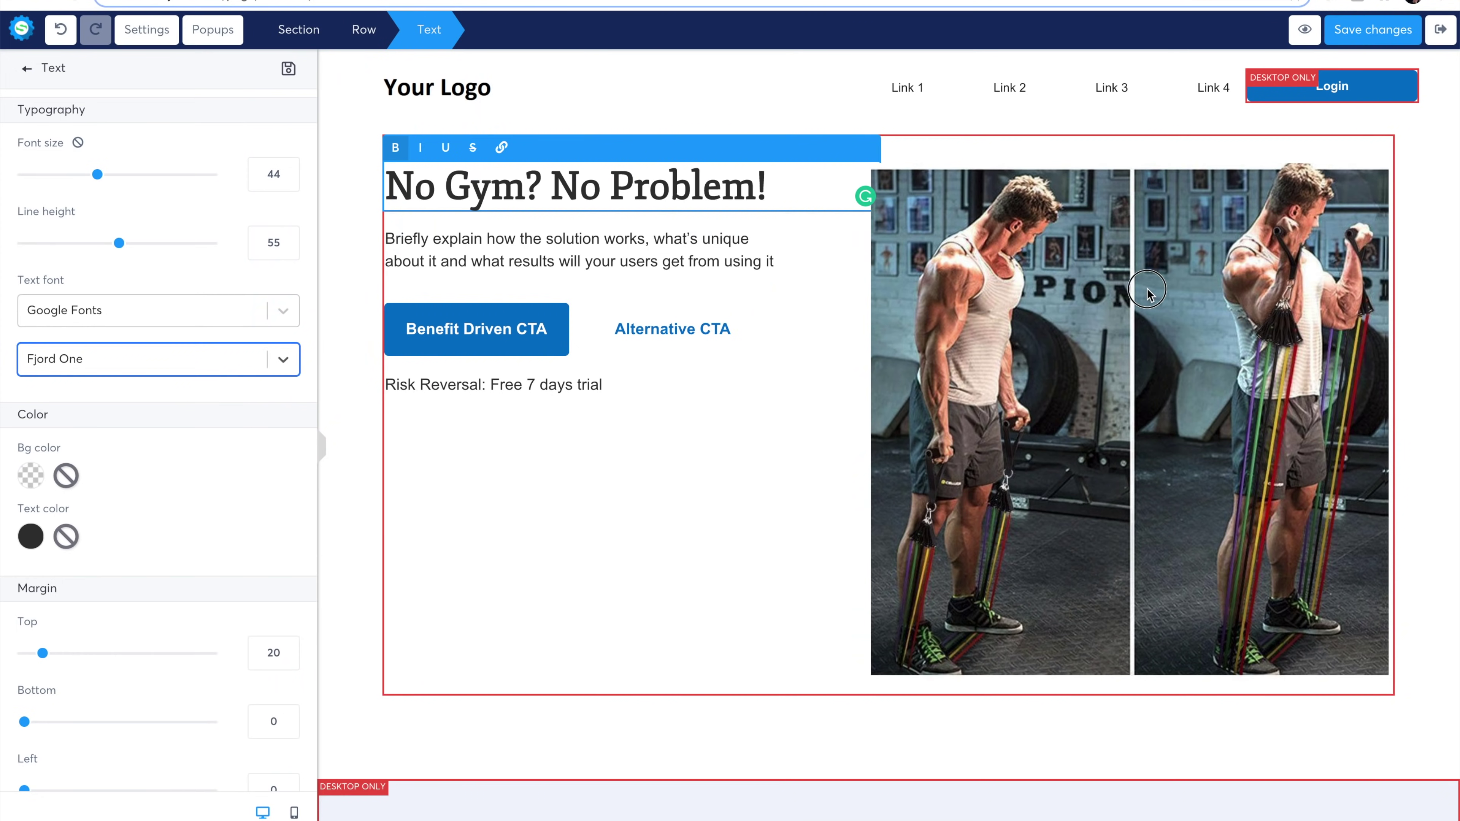
Swap the hero section's columns: move the image to the left column and the headline and description paragraph to the right column.
key("Escape")
left_click_drag(1164, 233, 615, 286)
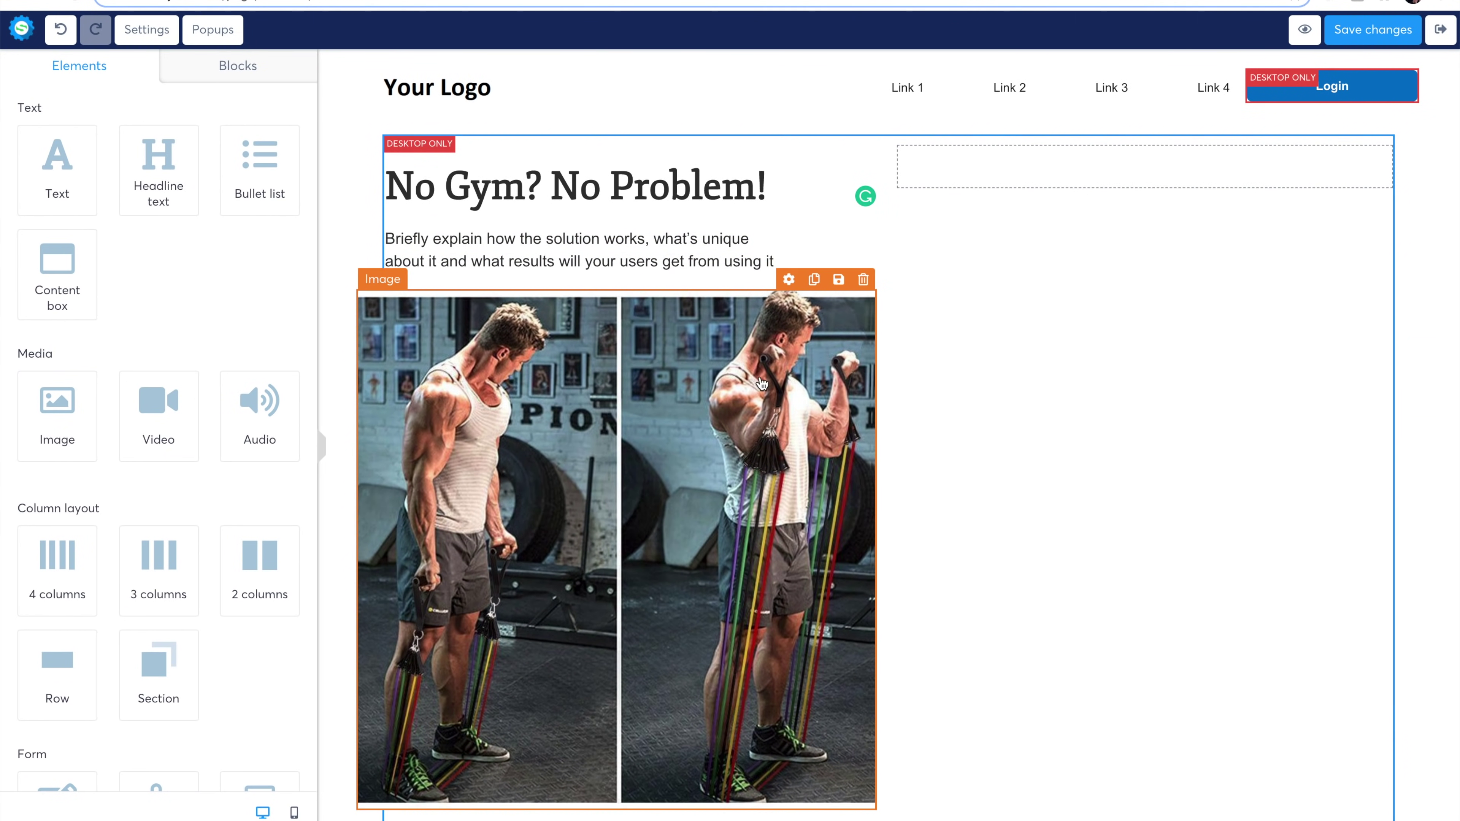
left_click_drag(521, 197, 1060, 184)
left_click_drag(619, 186, 989, 217)
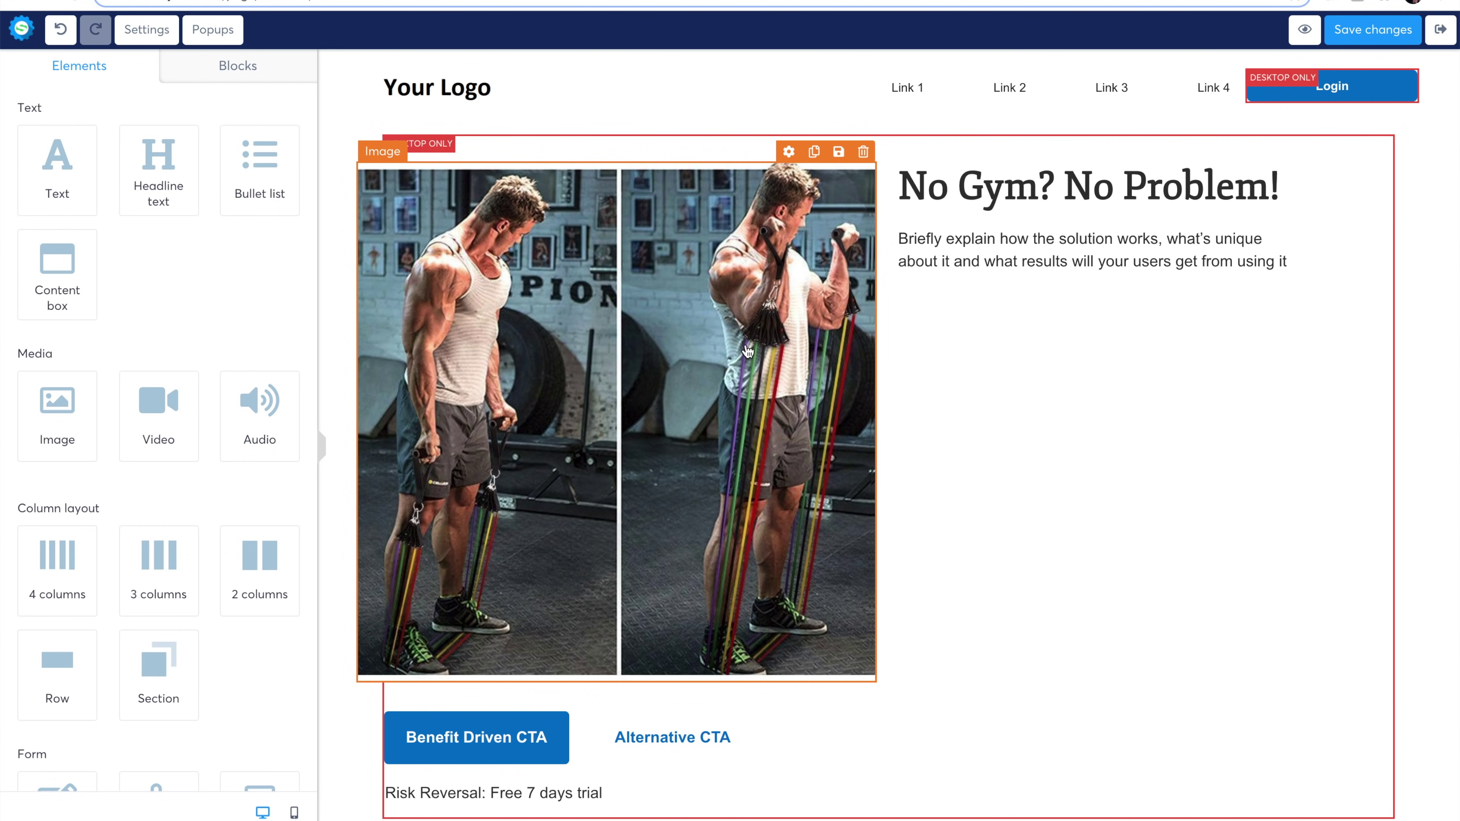
Reduce the hero image's size so it fits within the left column.
left_click(619, 255)
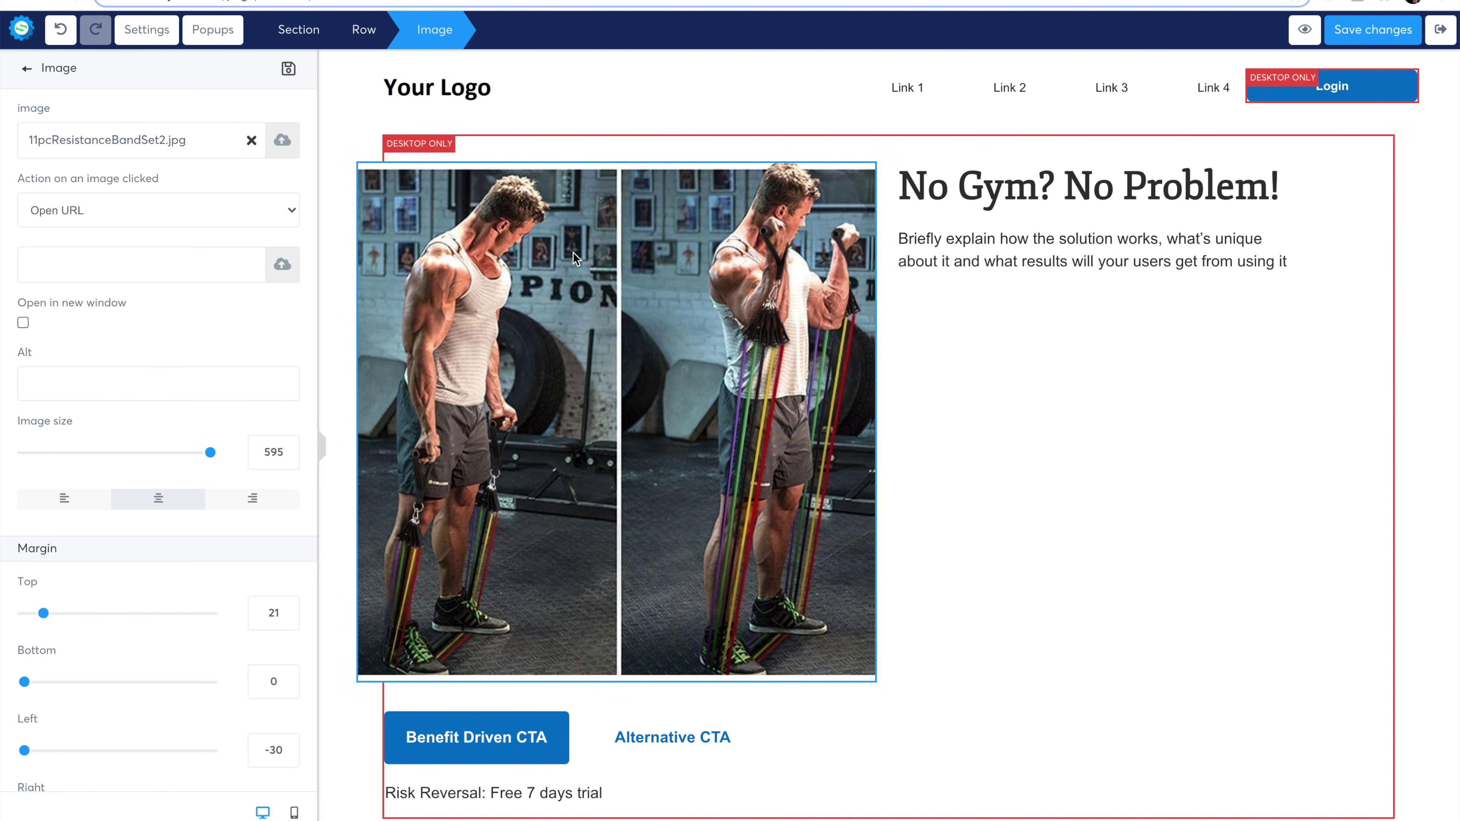
left_click_drag(19, 426, 115, 426)
left_click_drag(210, 452, 170, 450)
Move the "Benefit Driven CTA" button beneath the description paragraph in the hero section's right column.
scroll(456, 540, "down", 1)
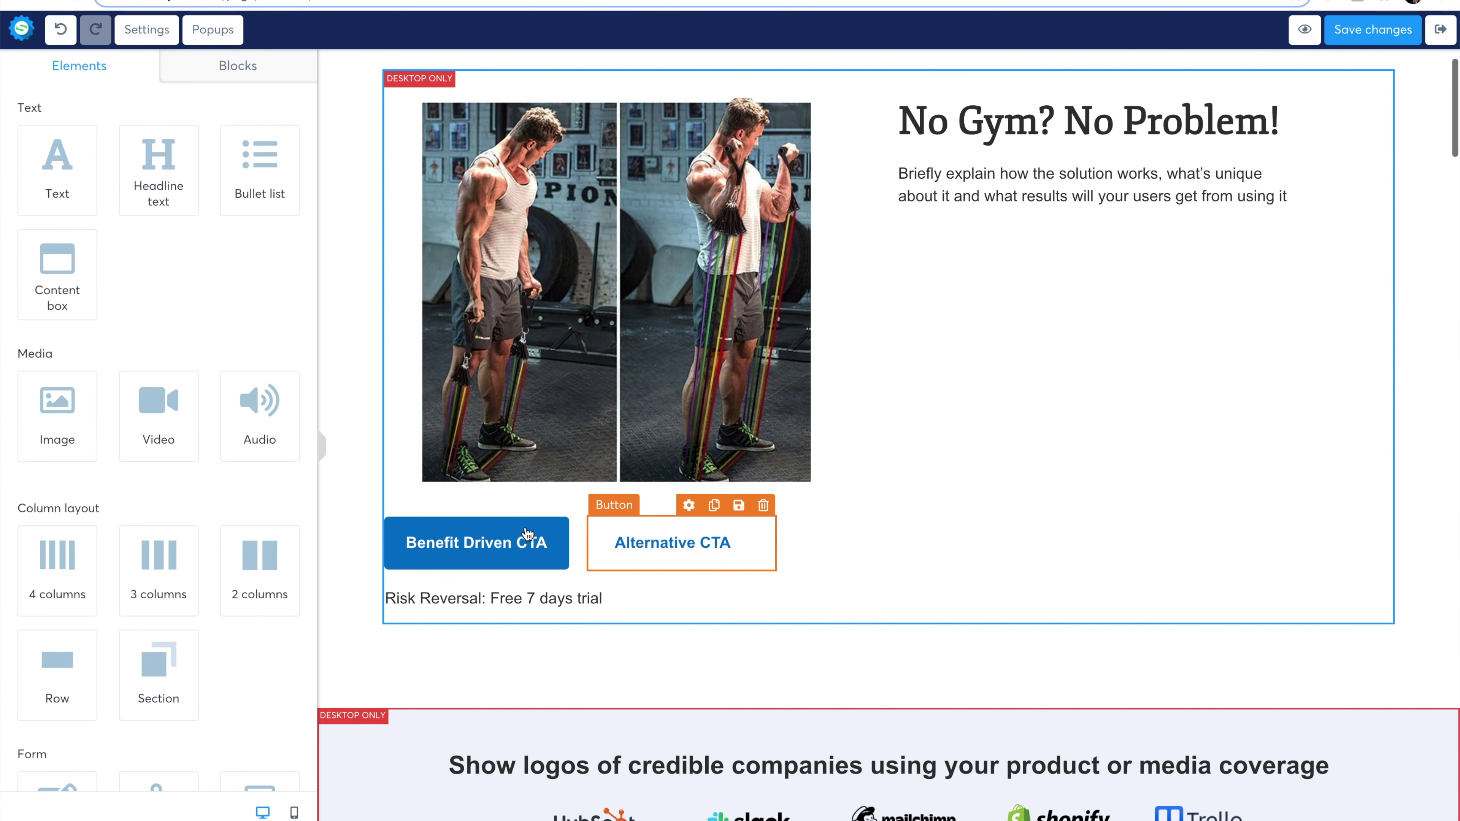
left_click_drag(479, 550, 1088, 217)
left_click(1162, 315)
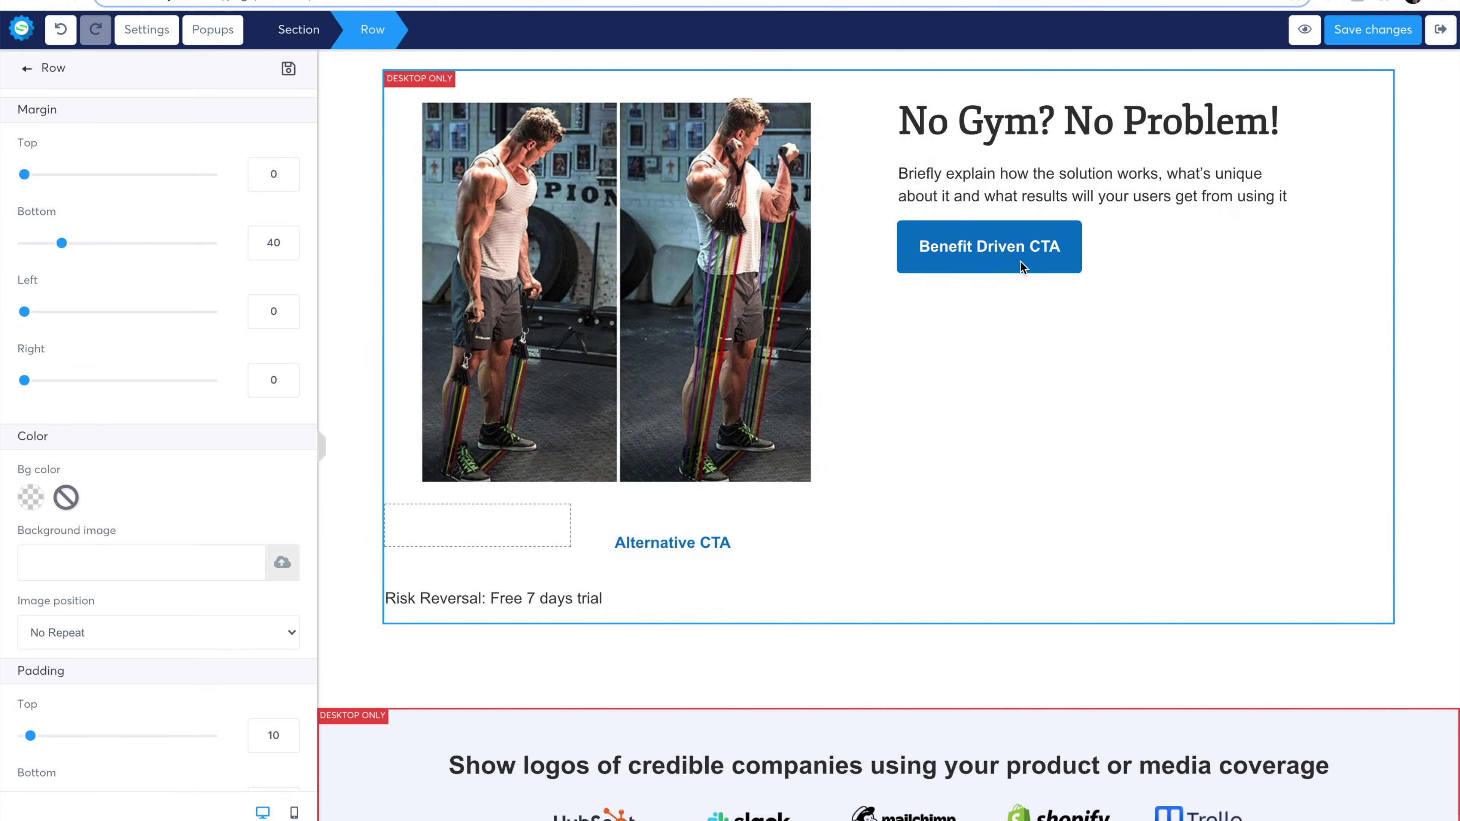
Switch to the reference sales page in Safari and copy its "Featured In" heading text.
scroll(1136, 533, "down", 3)
scroll(1137, 533, "down", 5)
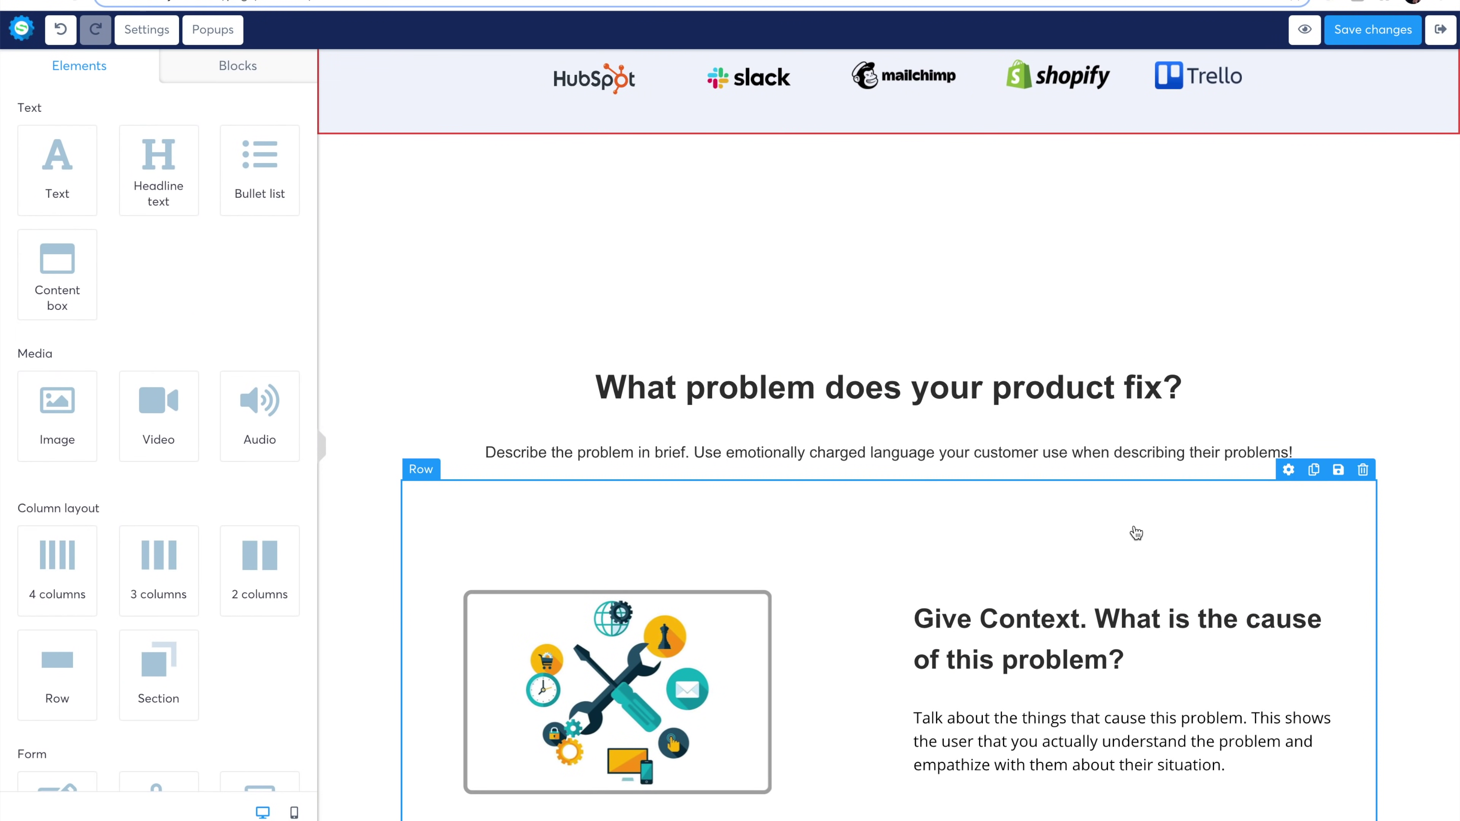
scroll(1136, 533, "down", 1)
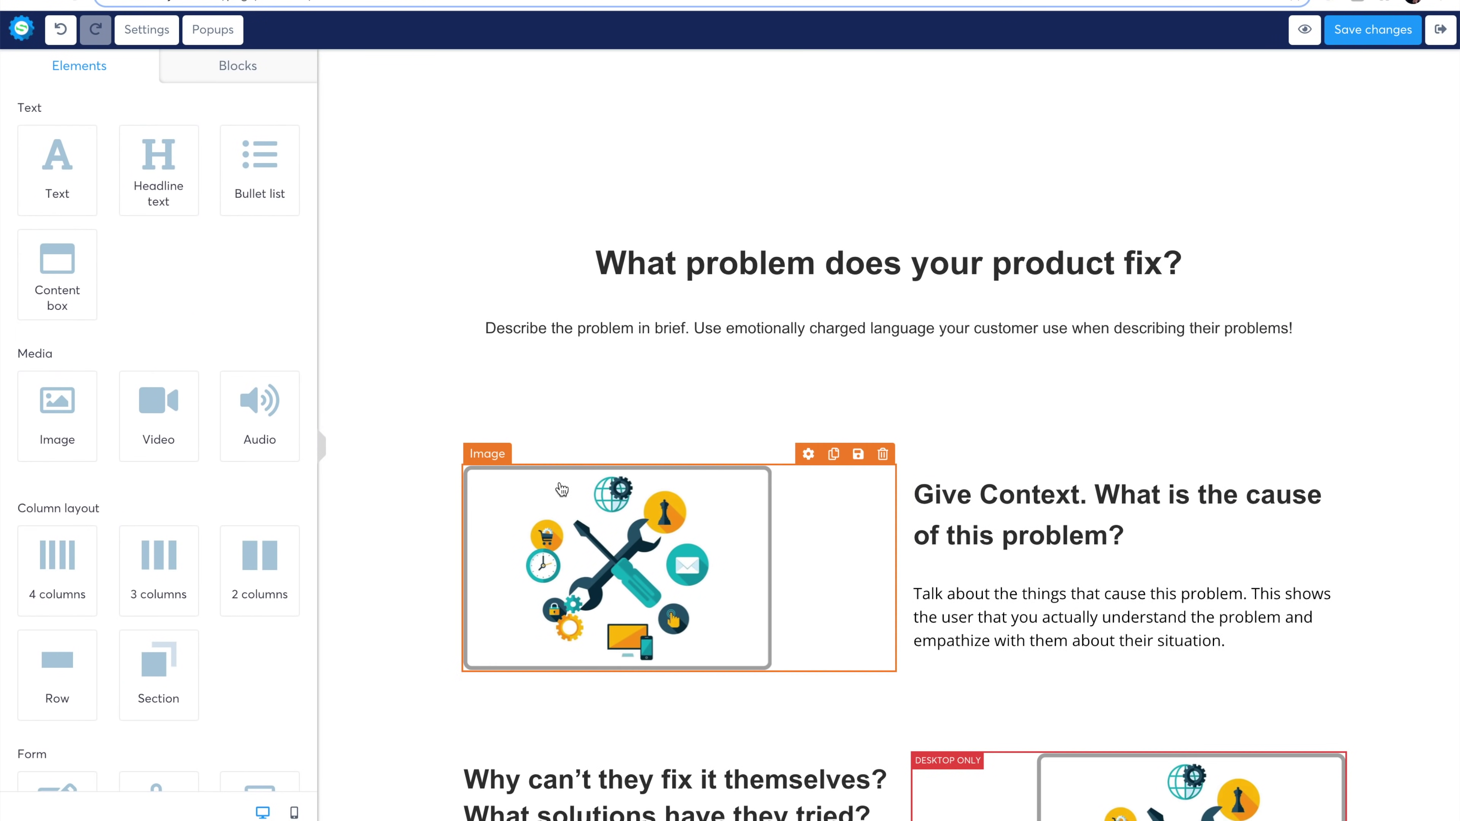
scroll(975, 318, "up", 6)
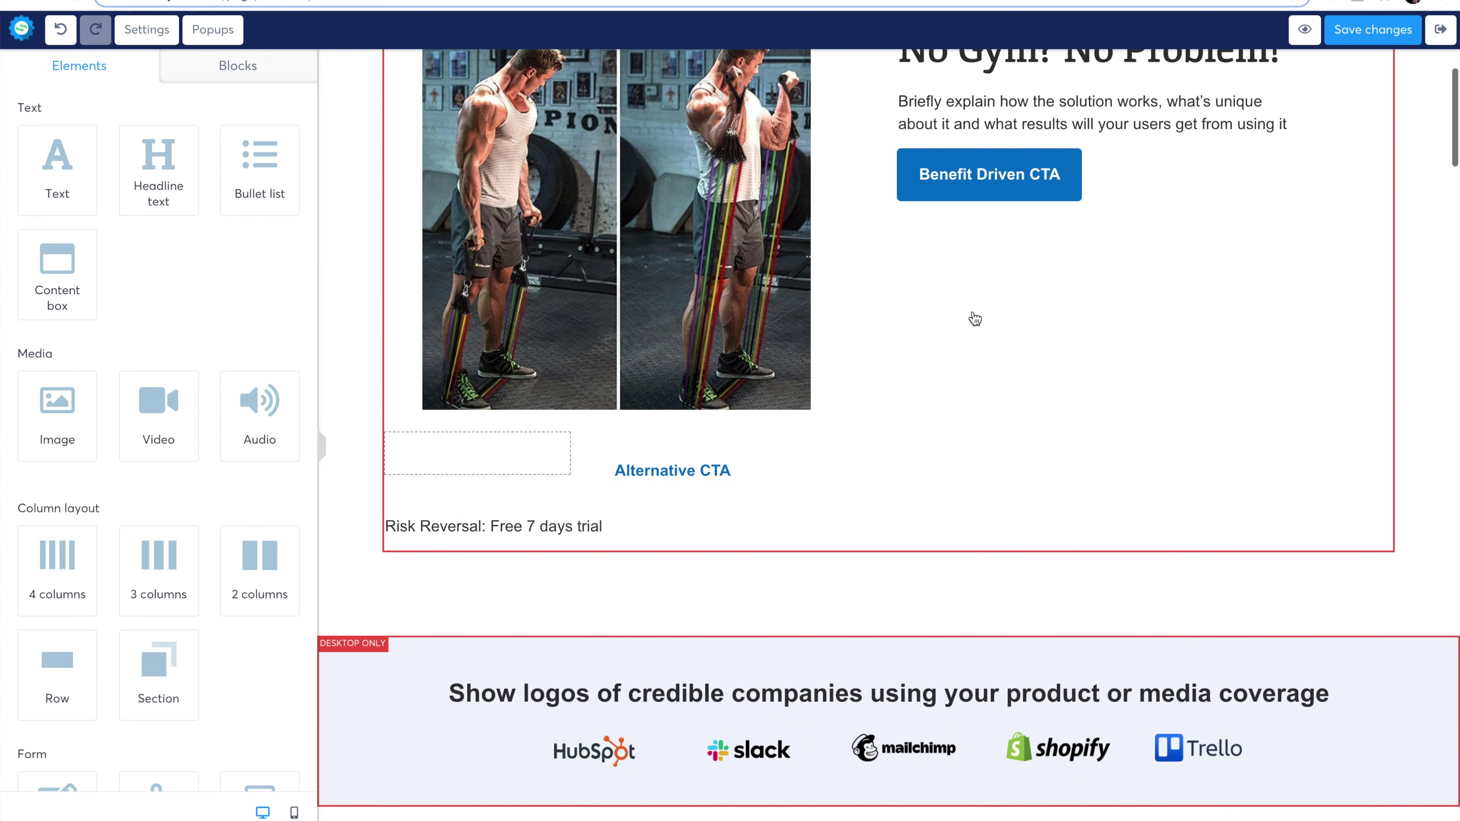
scroll(975, 319, "down", 2)
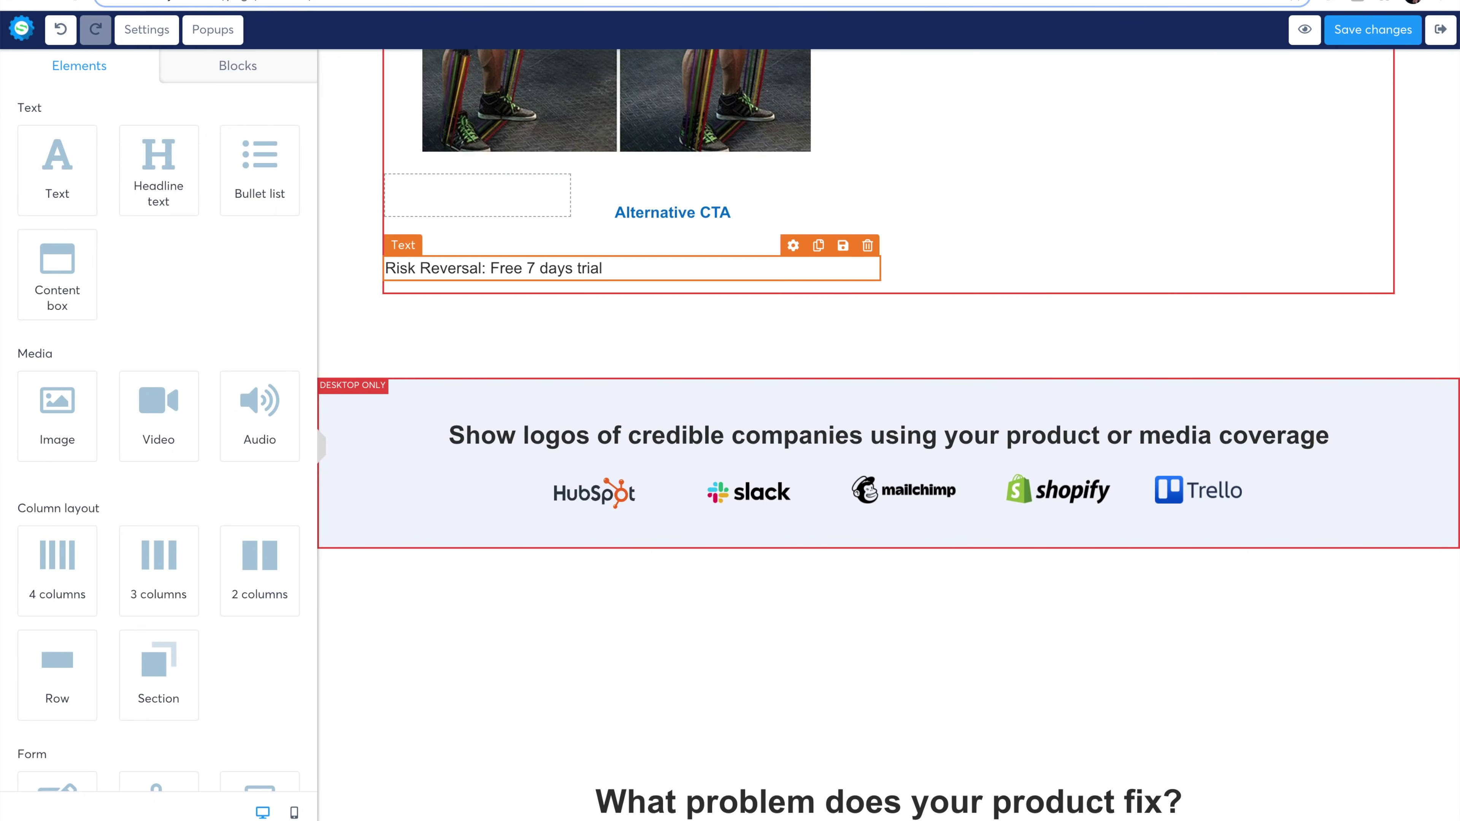
key("super+Tab")
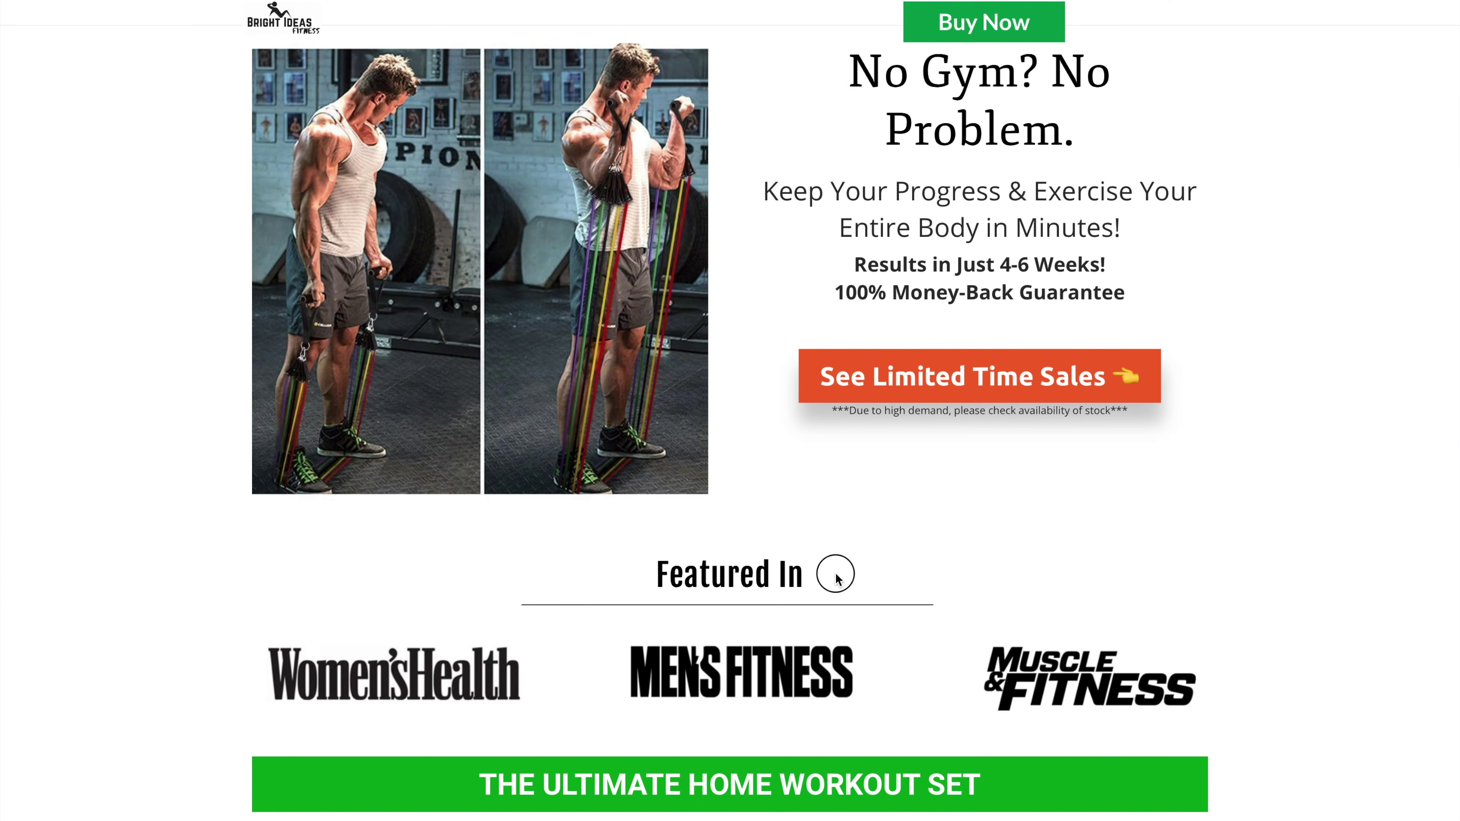
left_click_drag(836, 578, 662, 575)
left_click(665, 574)
triple_click(665, 574)
right_click(764, 569)
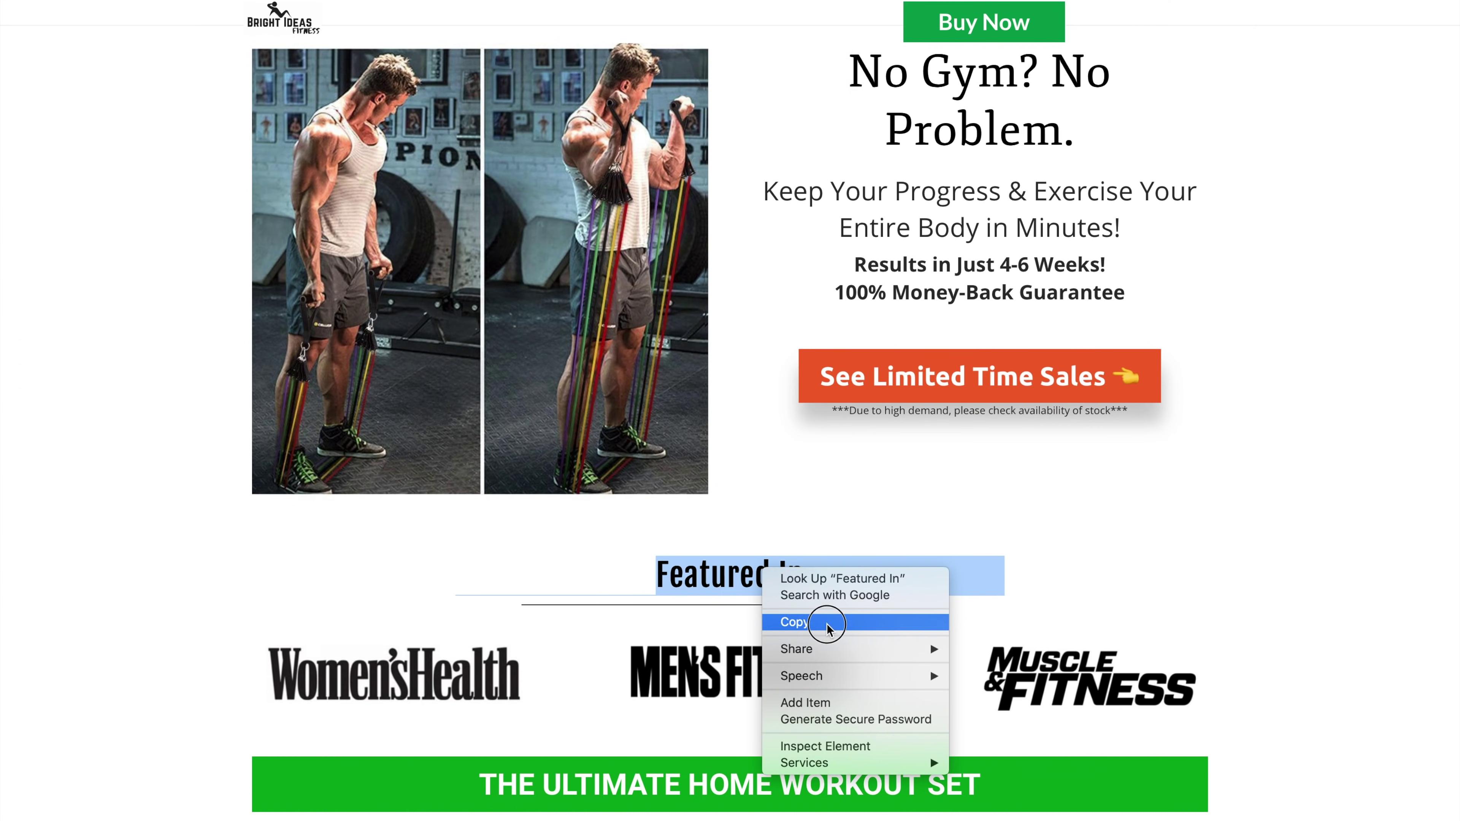
left_click(828, 628)
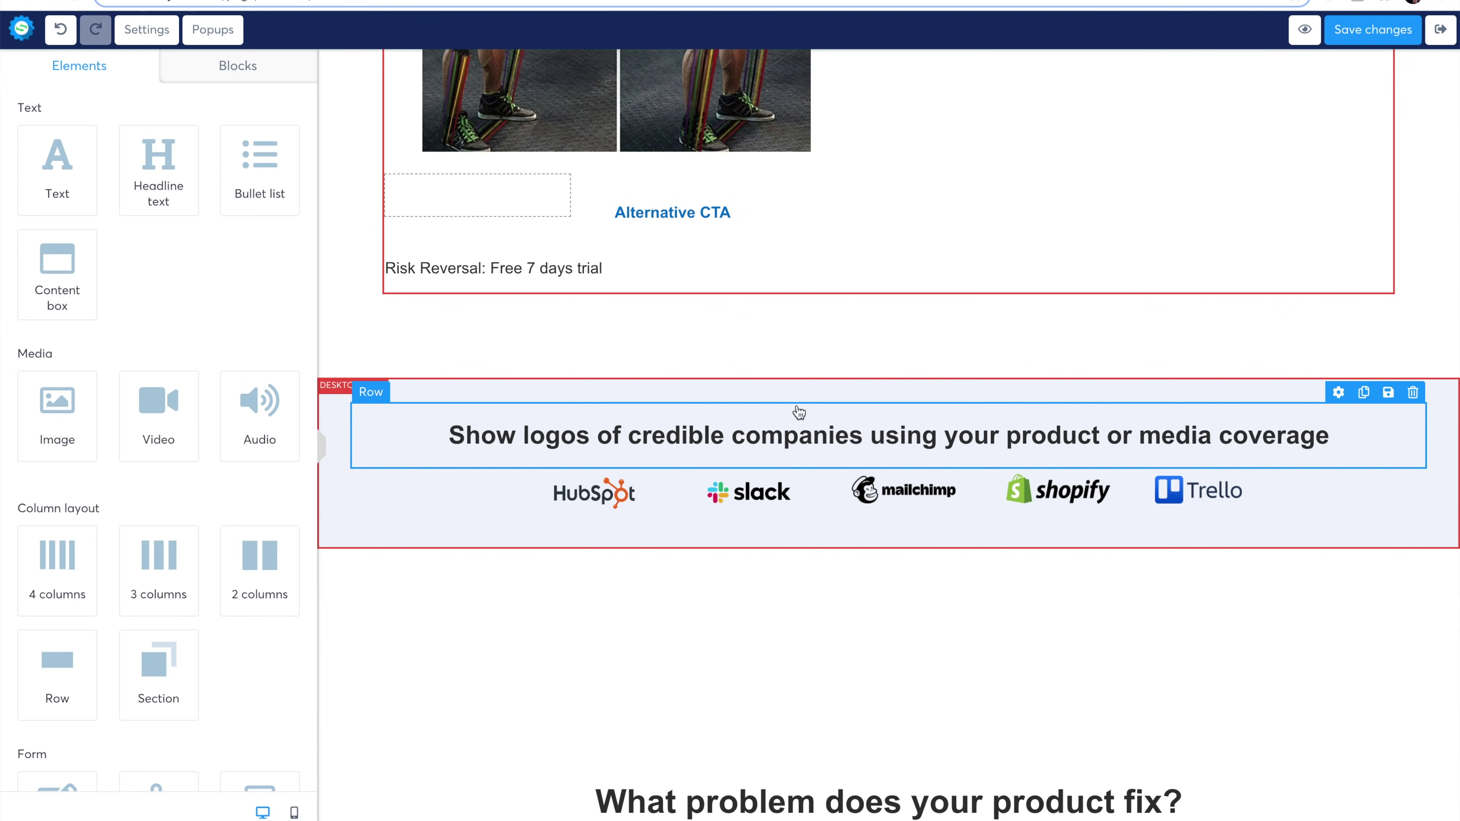
Replace the headline "Show logos of credible companies using your product or media coverage" with the copied "Featured In" text.
triple_click(841, 436)
key("ctrl+v")
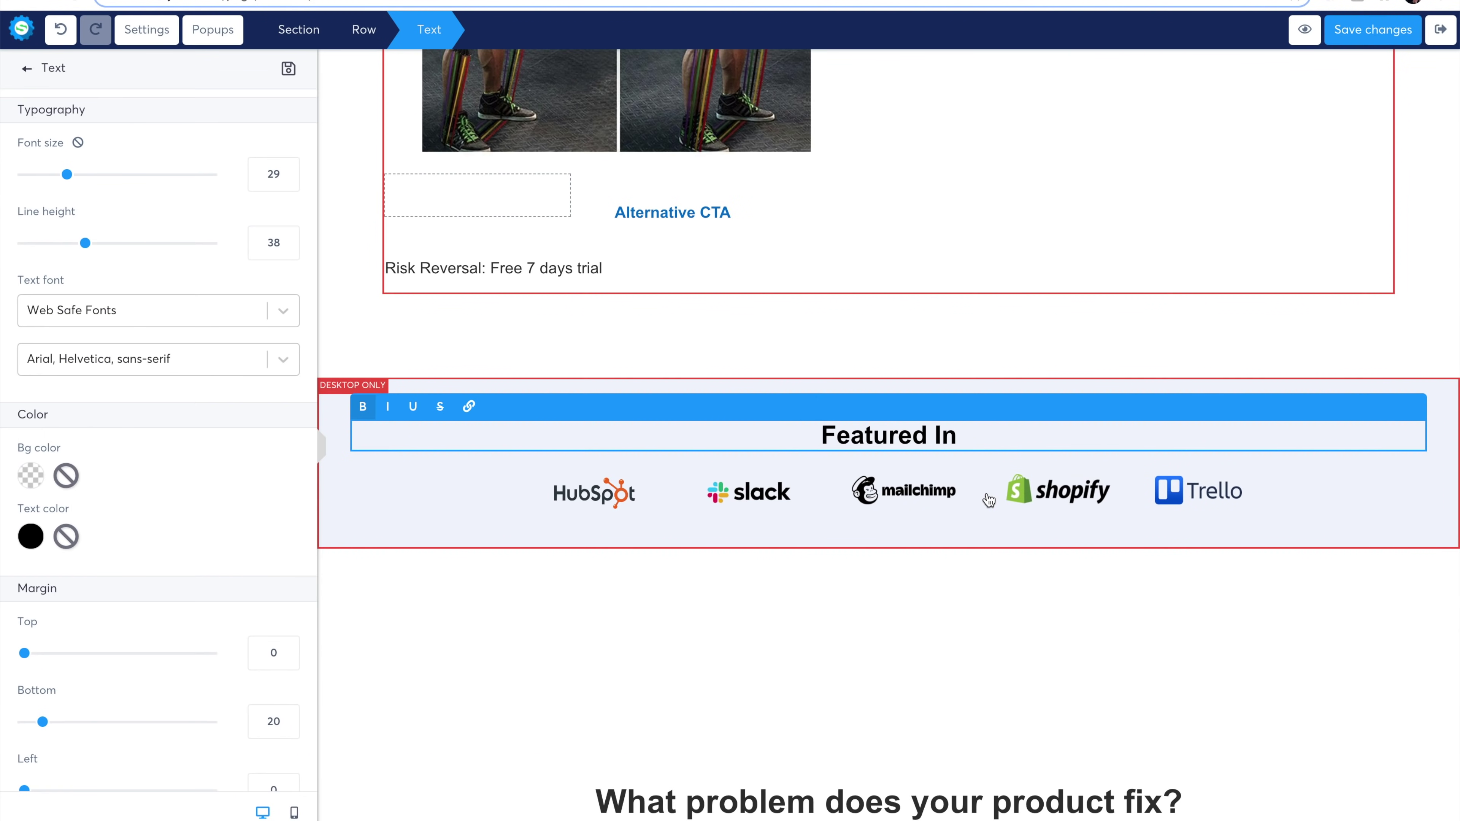
key("Escape")
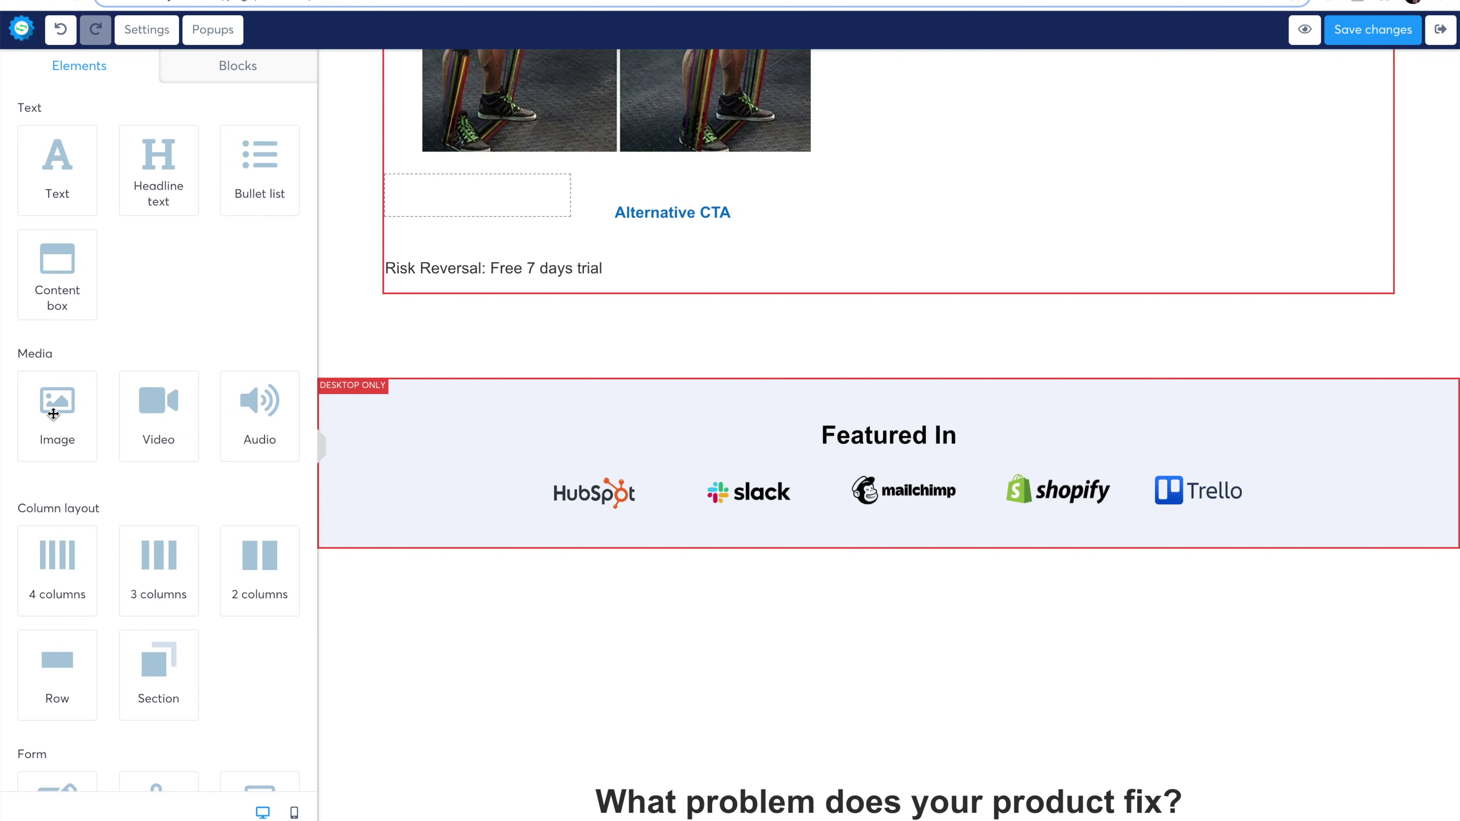
Insert the already uploaded image sprite-magazines.png beneath the "Featured In" heading and delete the row of placeholder company logos.
left_click_drag(53, 413, 902, 457)
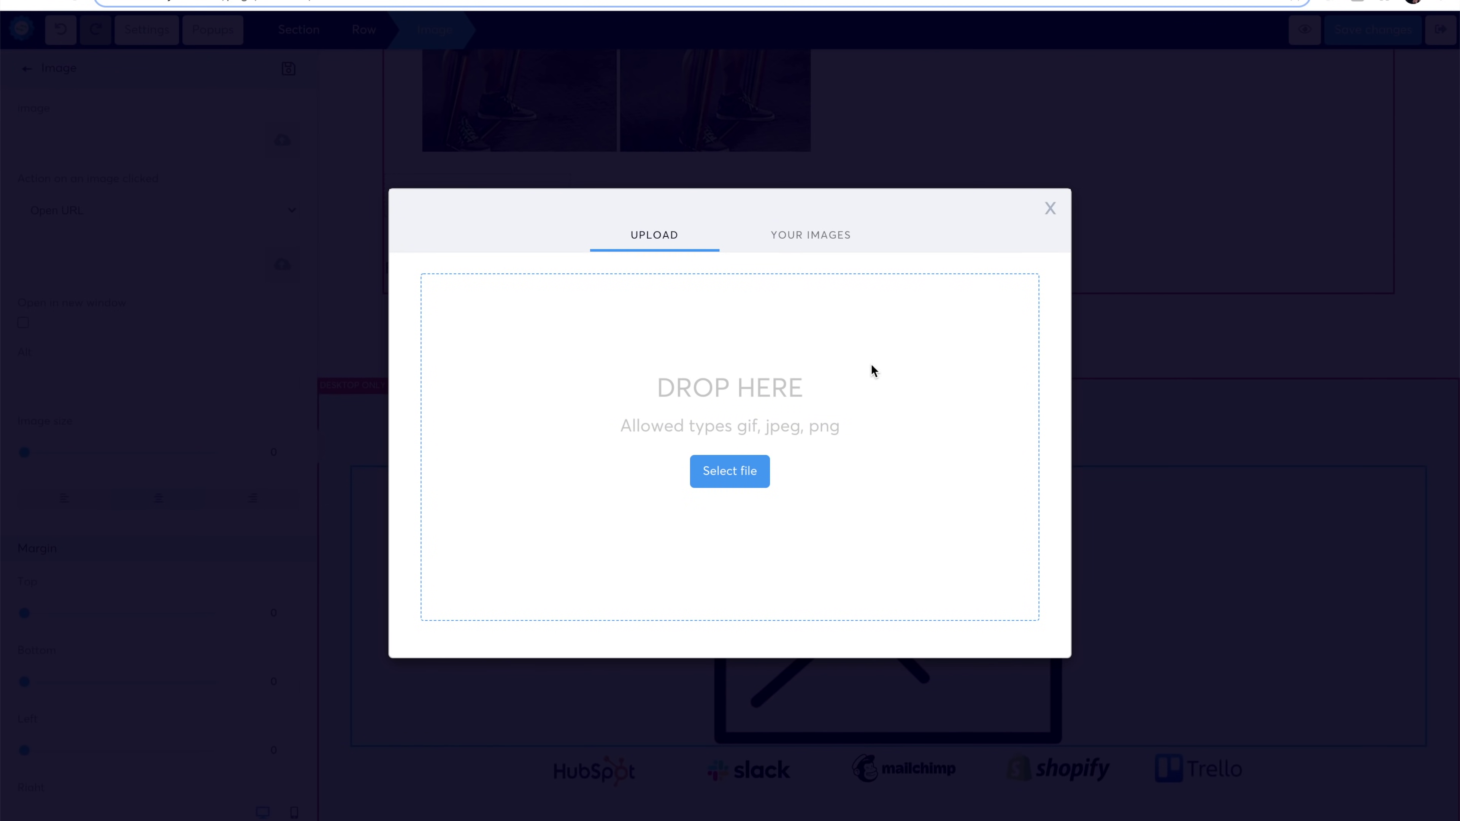
left_click(814, 241)
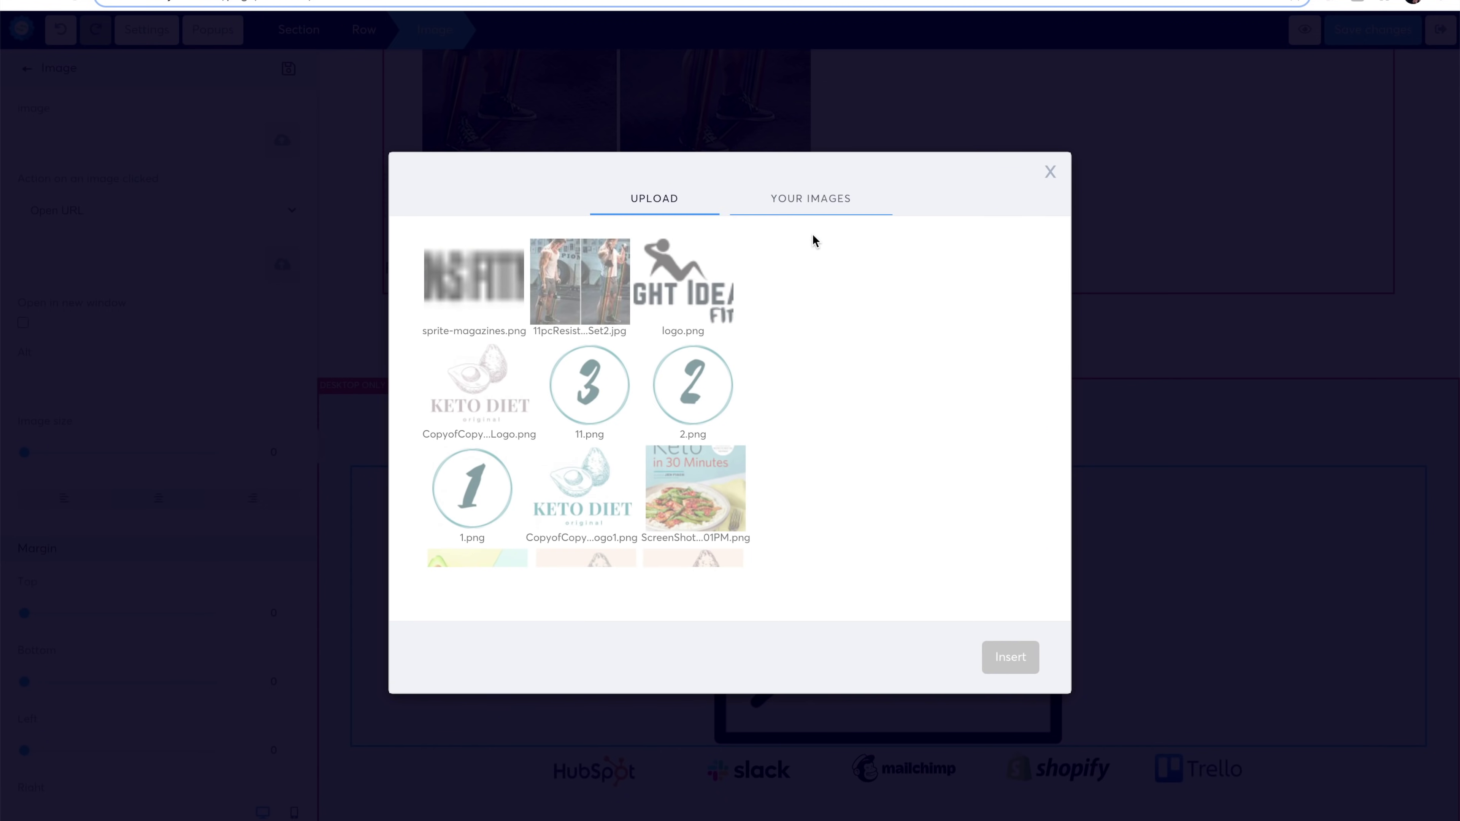
left_click(445, 272)
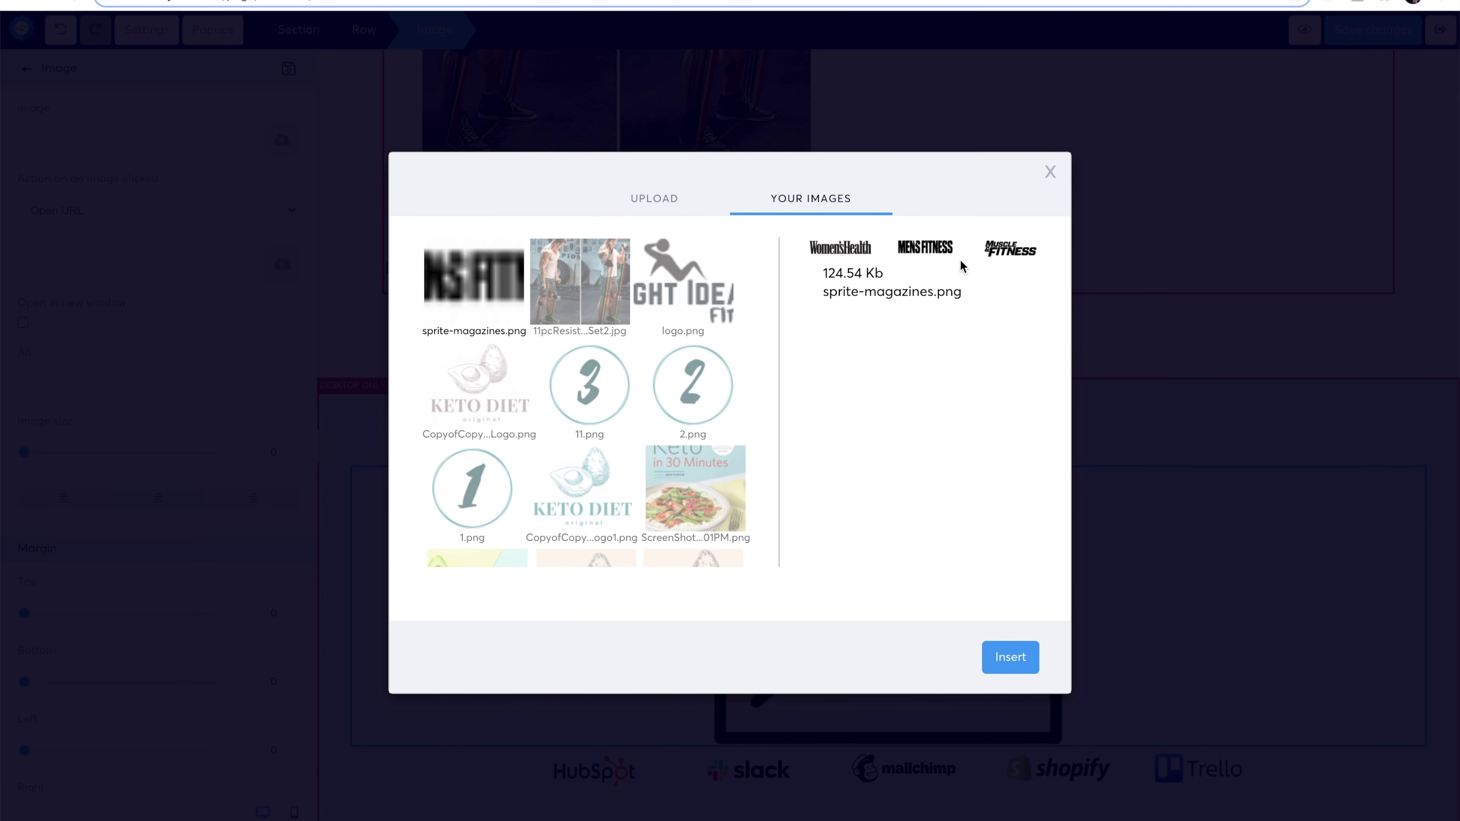
left_click(1011, 659)
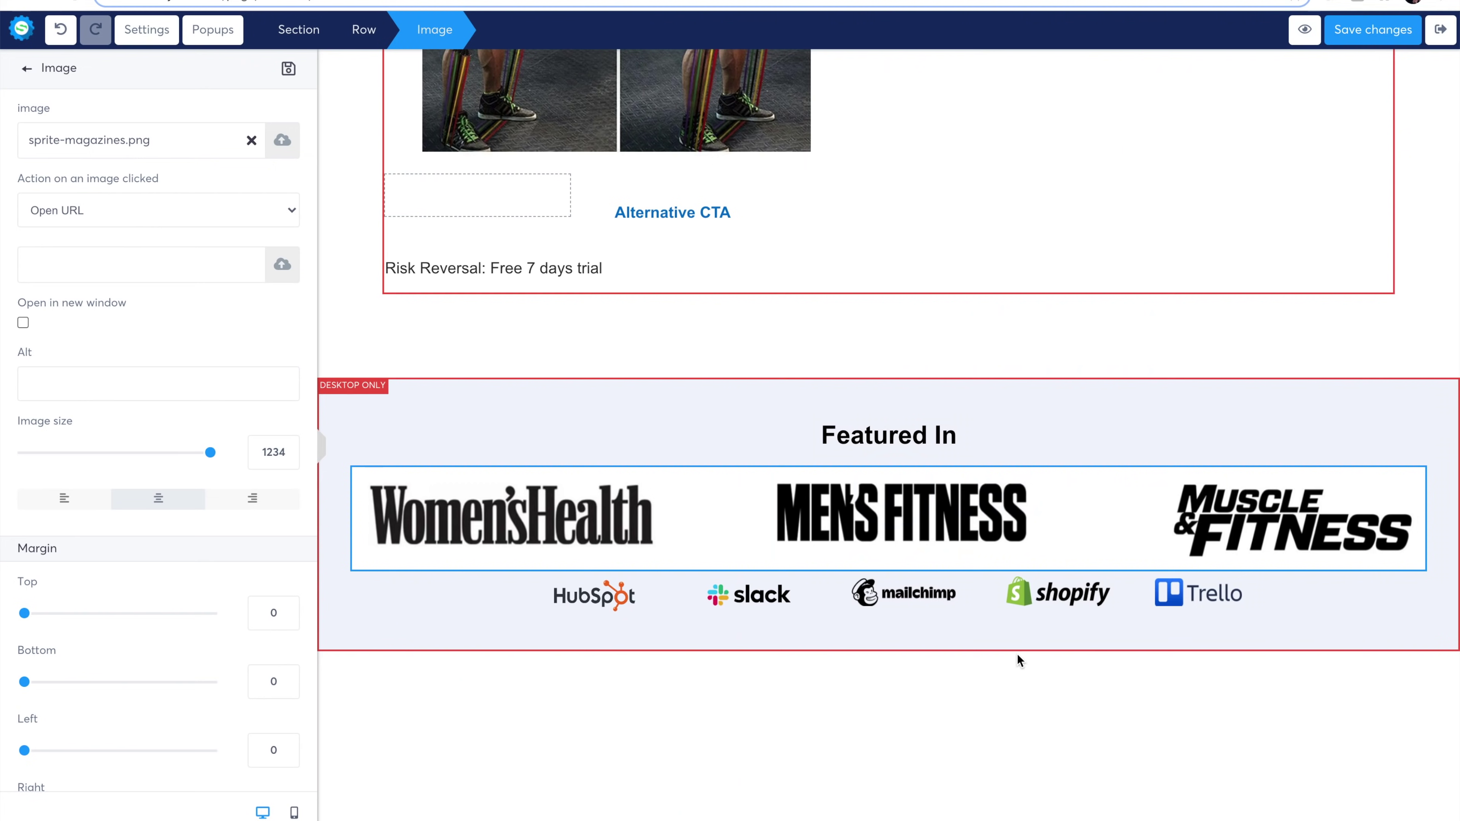
key("Escape")
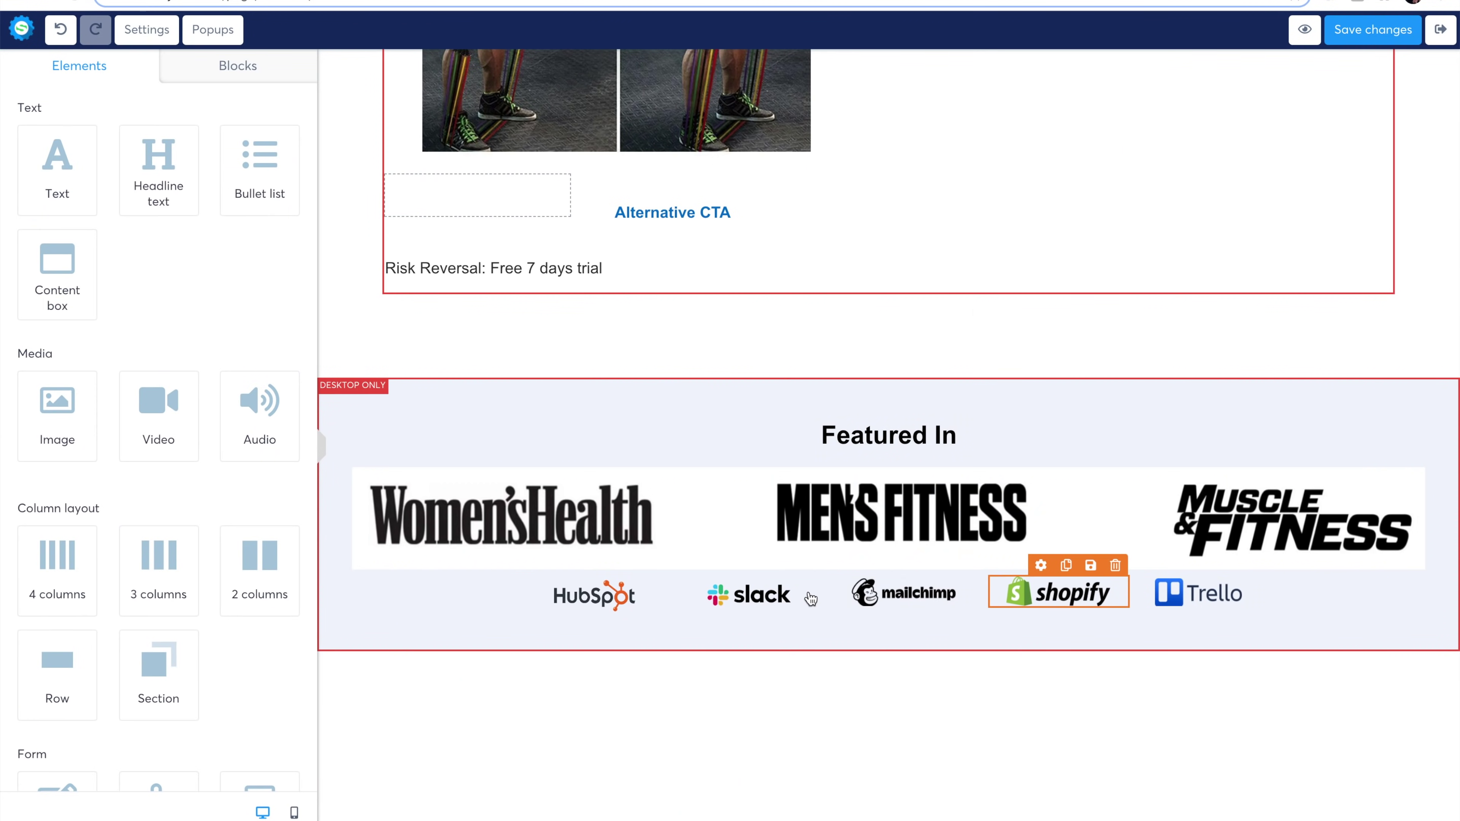
left_click(1413, 563)
left_click(880, 93)
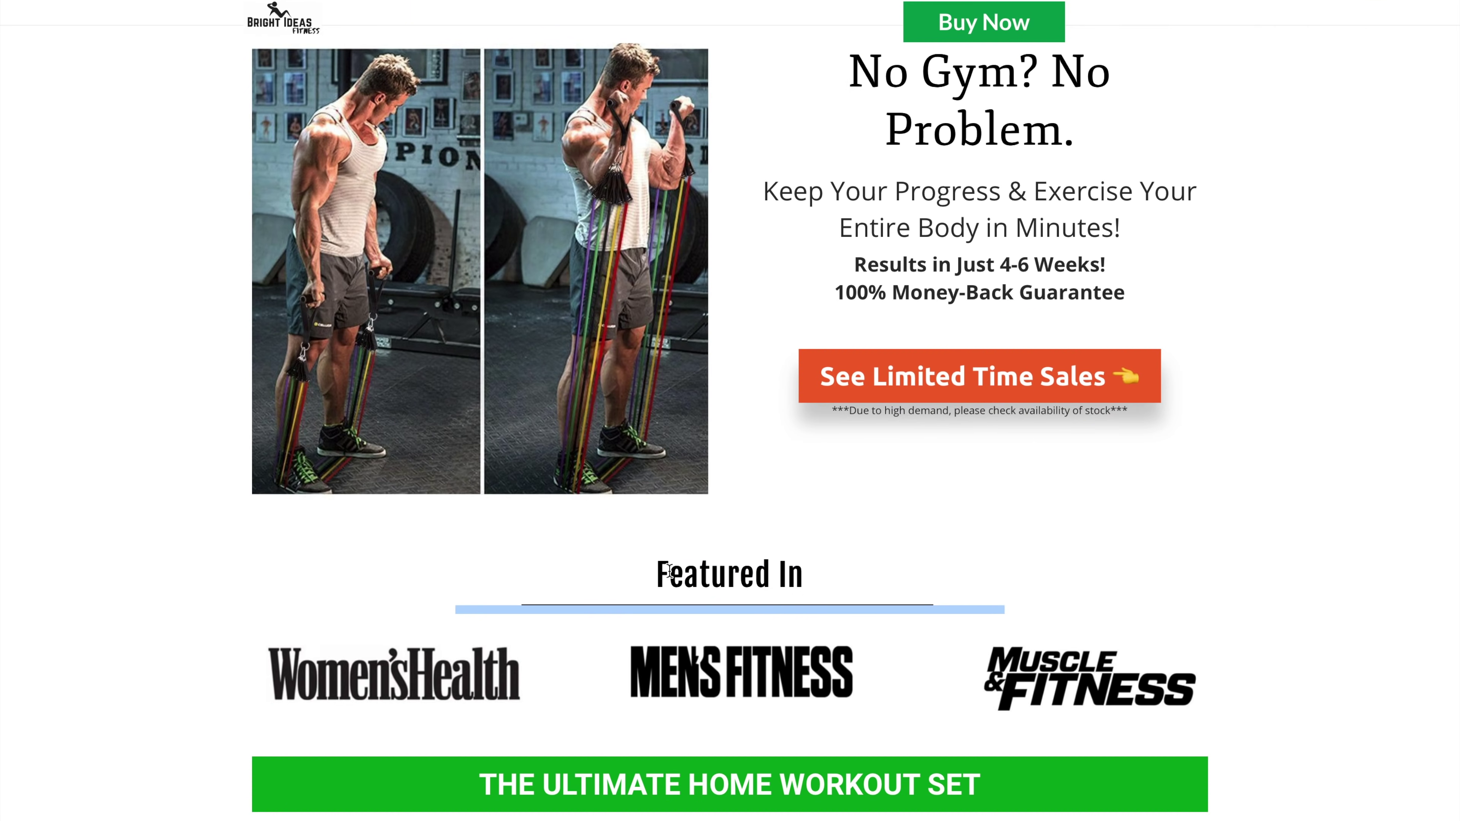
Return to the page editor and insert a horizontal line between the "Featured In" heading and the magazine logos.
key("super+Tab")
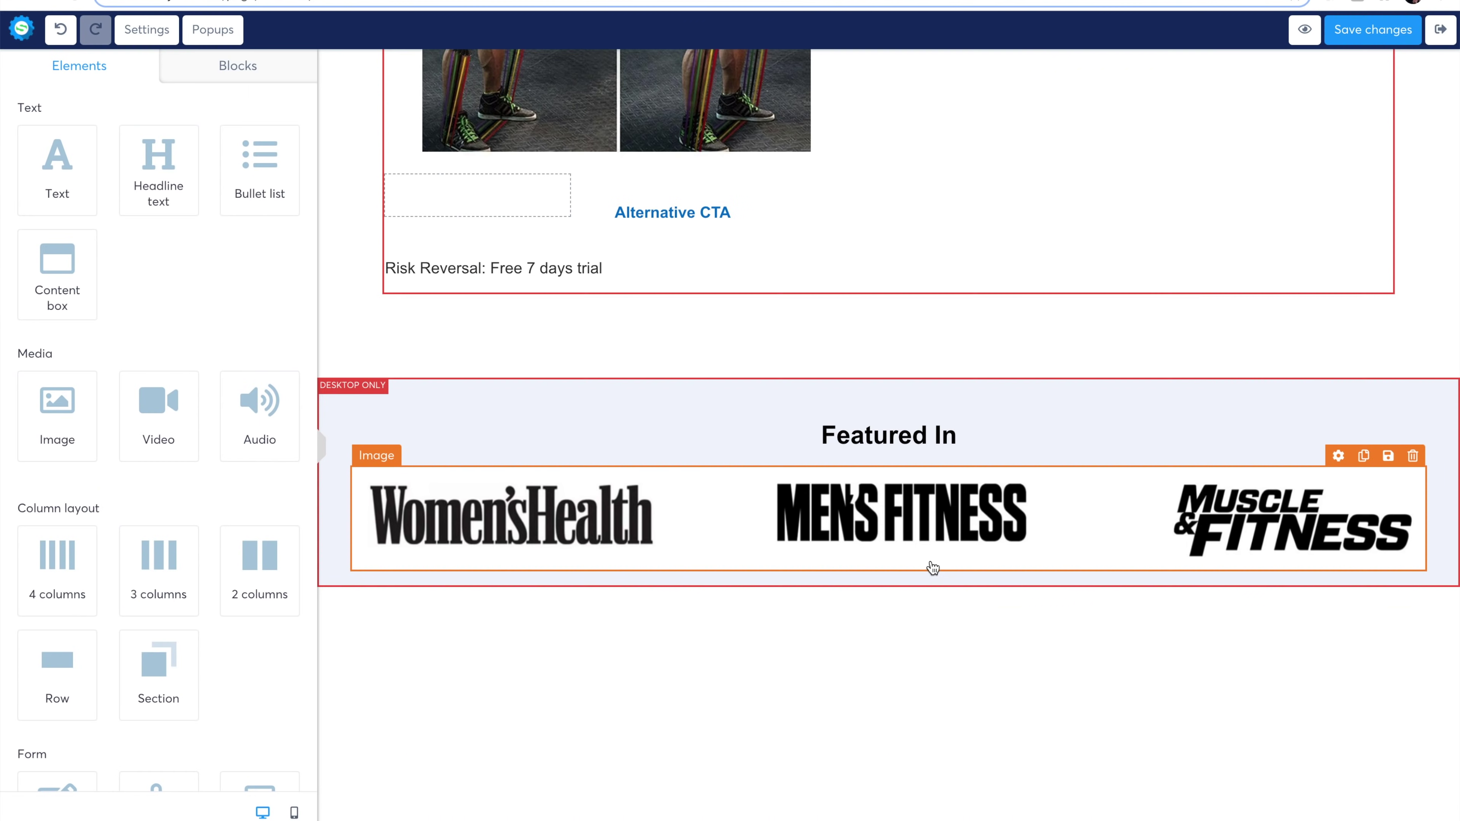
scroll(143, 377, "down", 9)
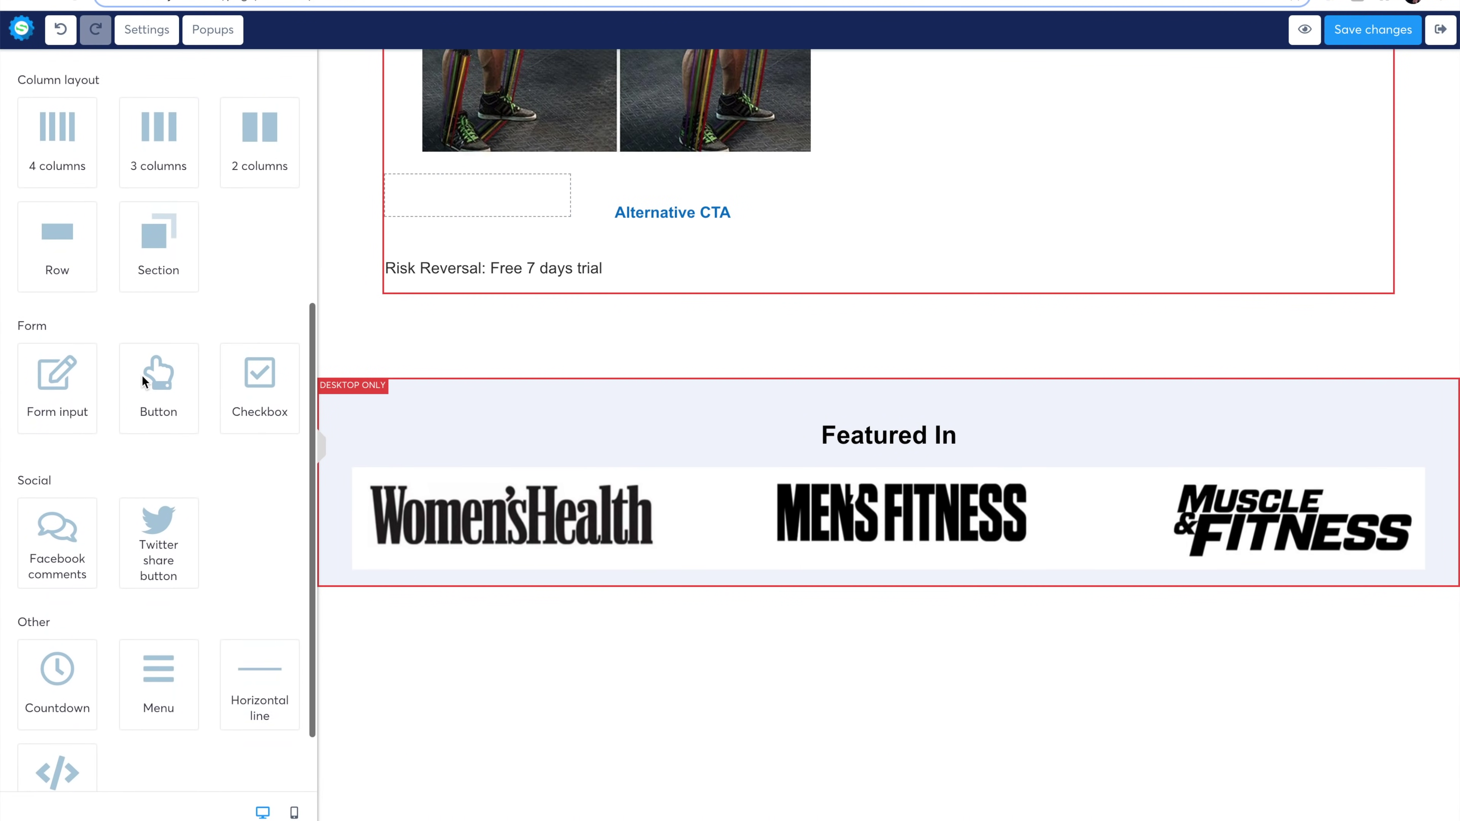
left_click_drag(261, 596, 913, 470)
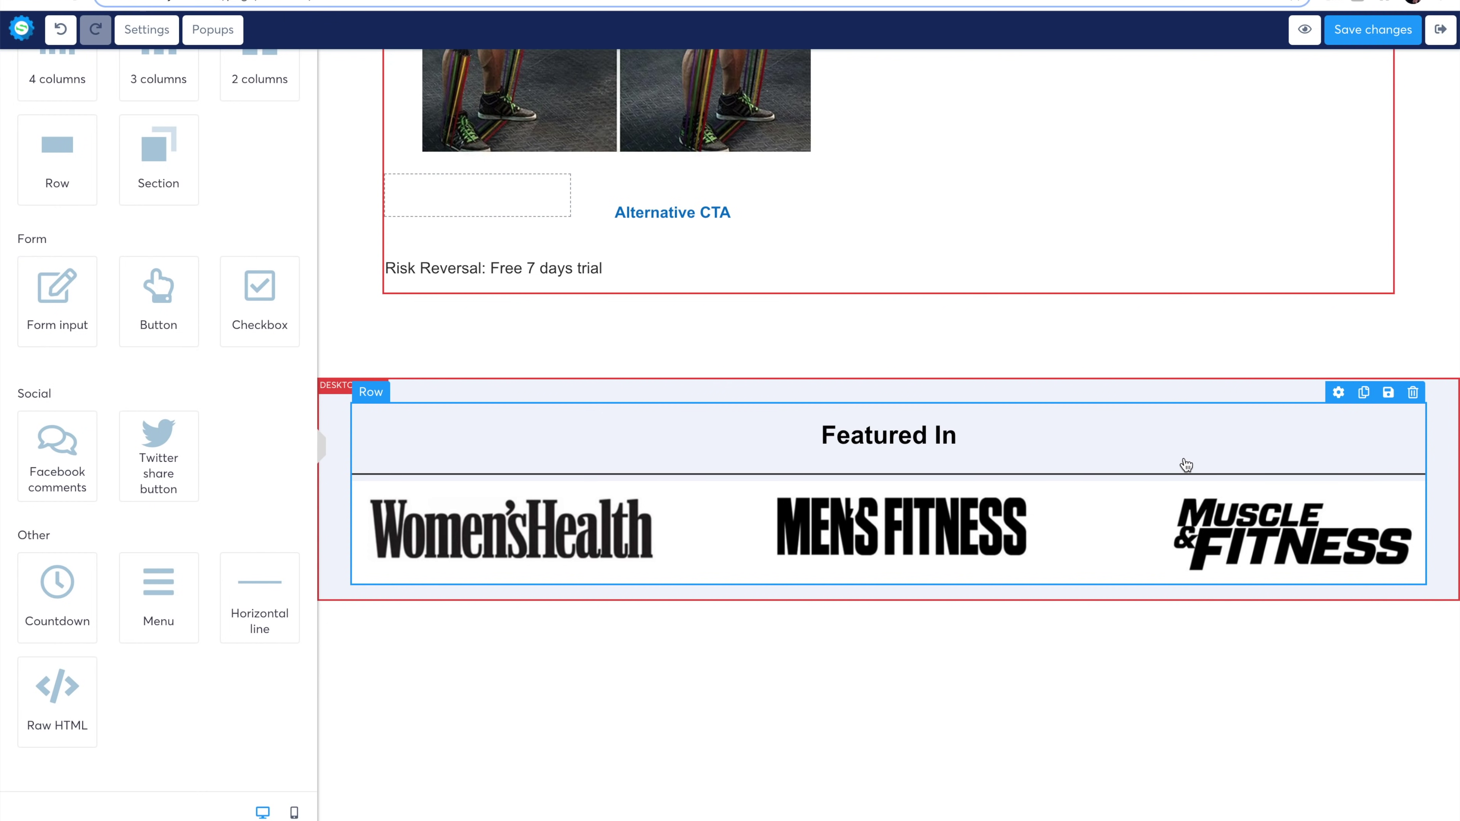
Set both the left and right margins of the horizontal line under "Featured In" to 137.
left_click(1233, 474)
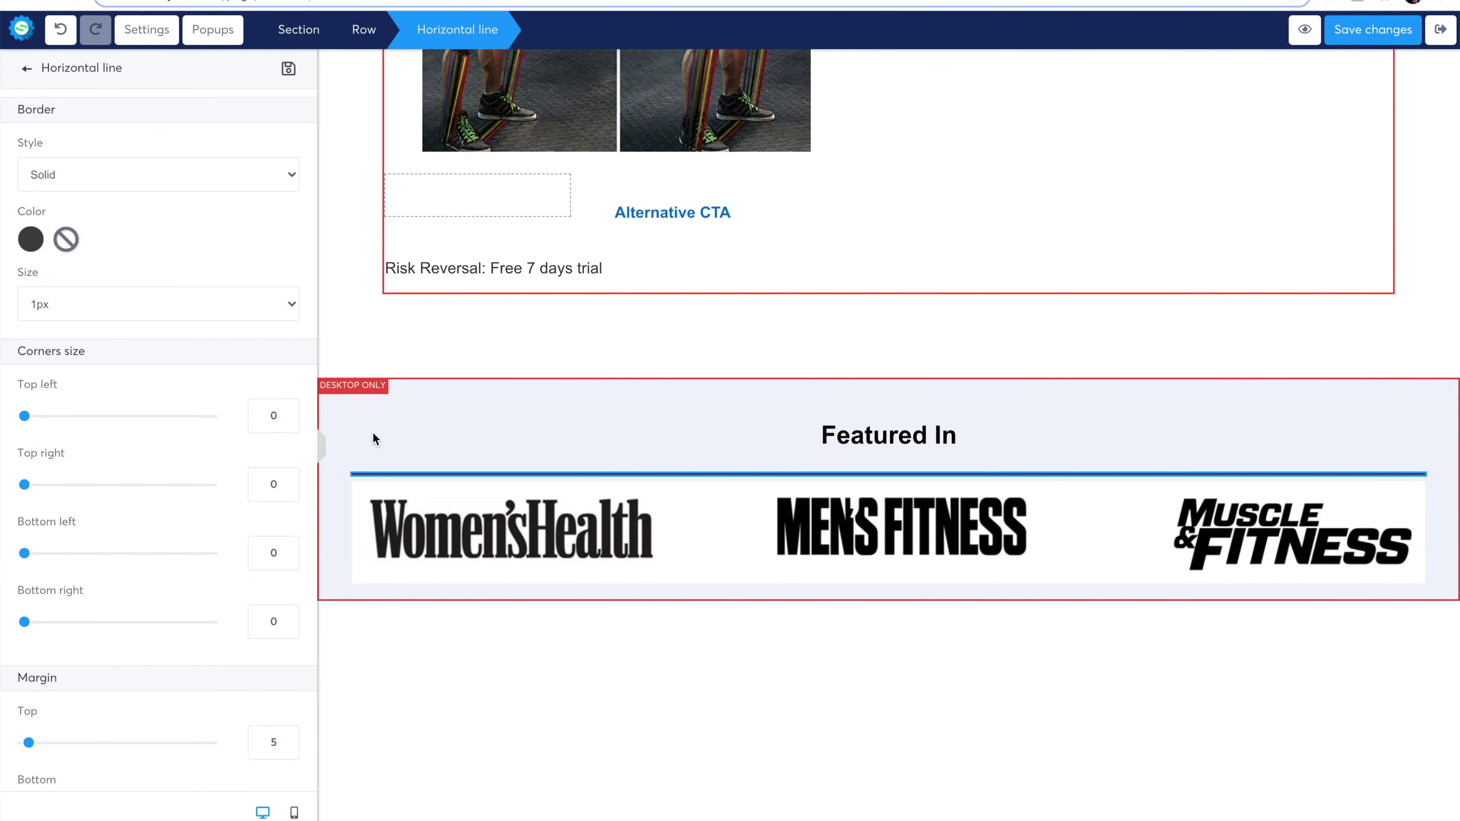
scroll(192, 541, "down", 6)
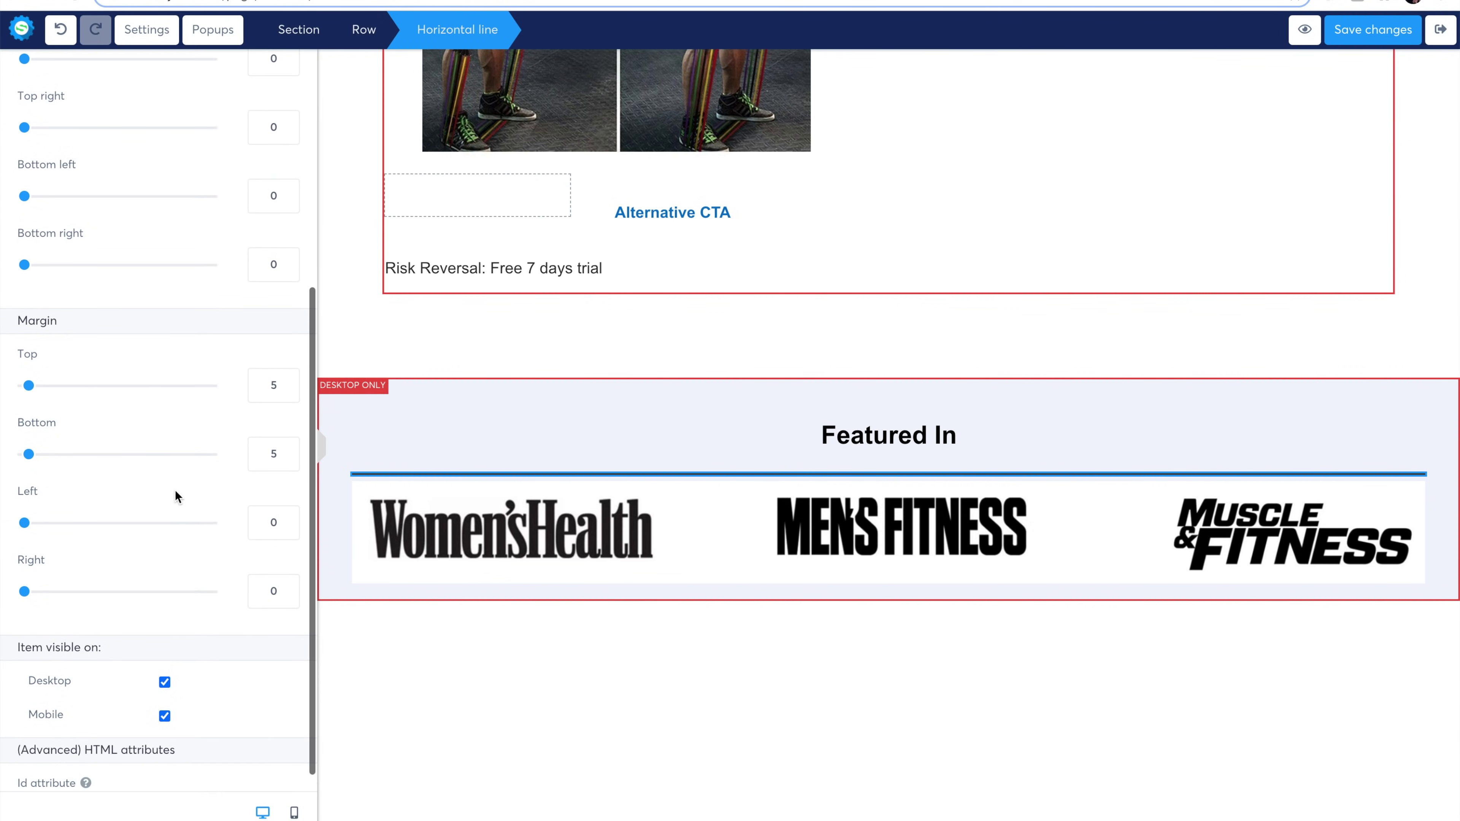
left_click_drag(28, 521, 152, 521)
double_click(270, 522)
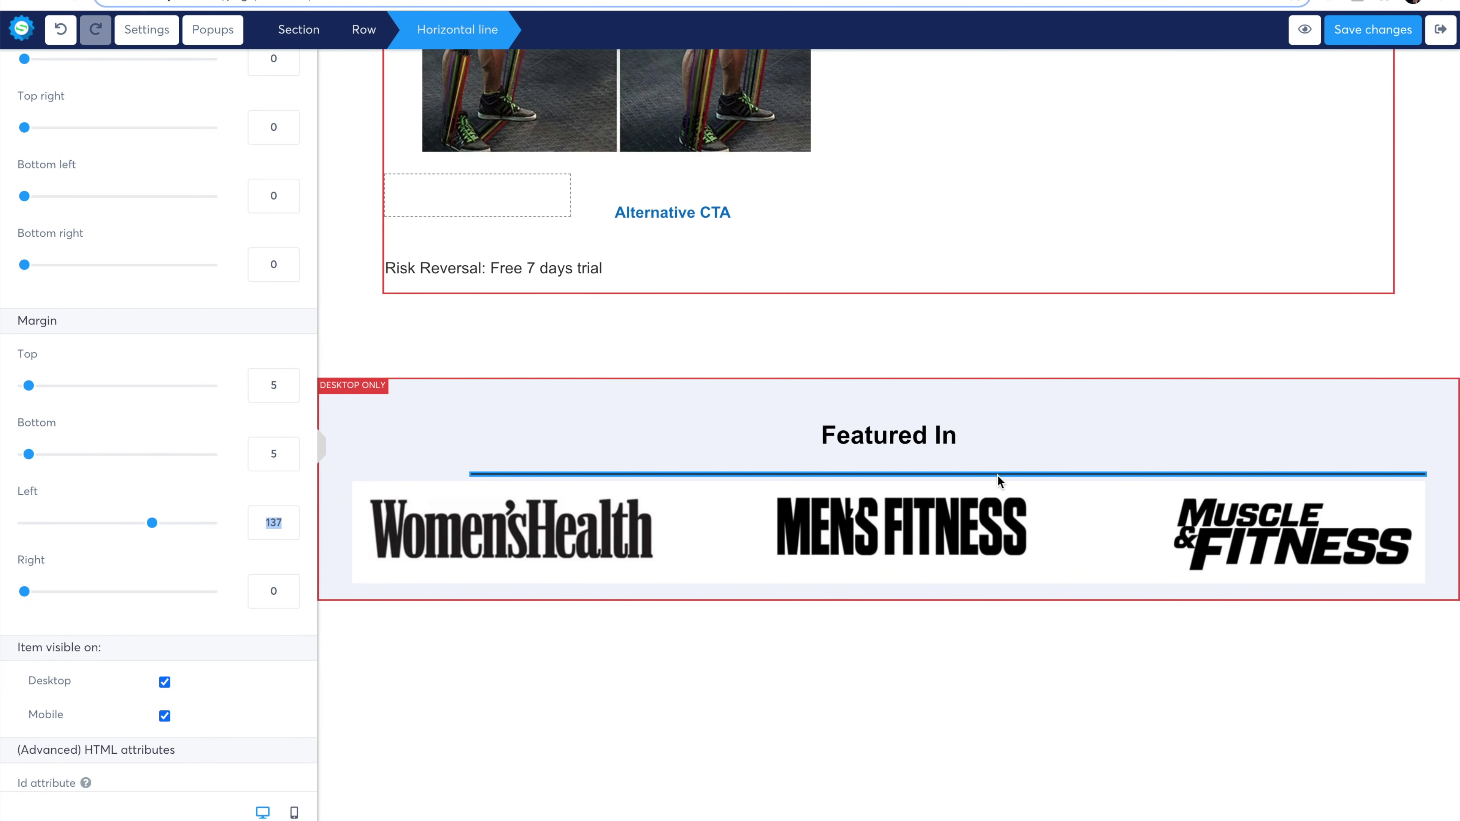
left_click(279, 587)
type("137")
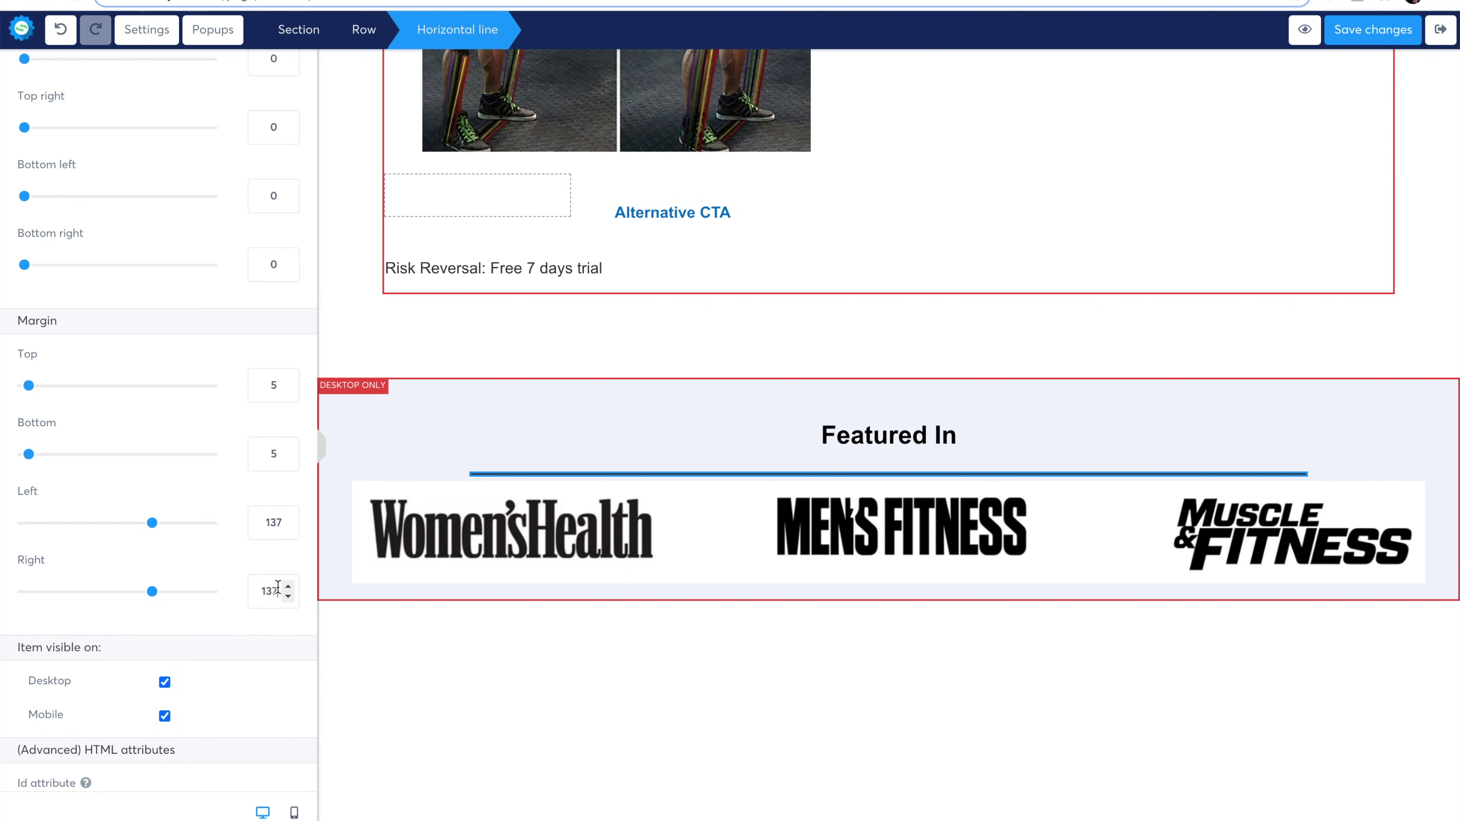
Set the background color of the "Featured In" section to the near-white FDFDFD.
left_click(1060, 742)
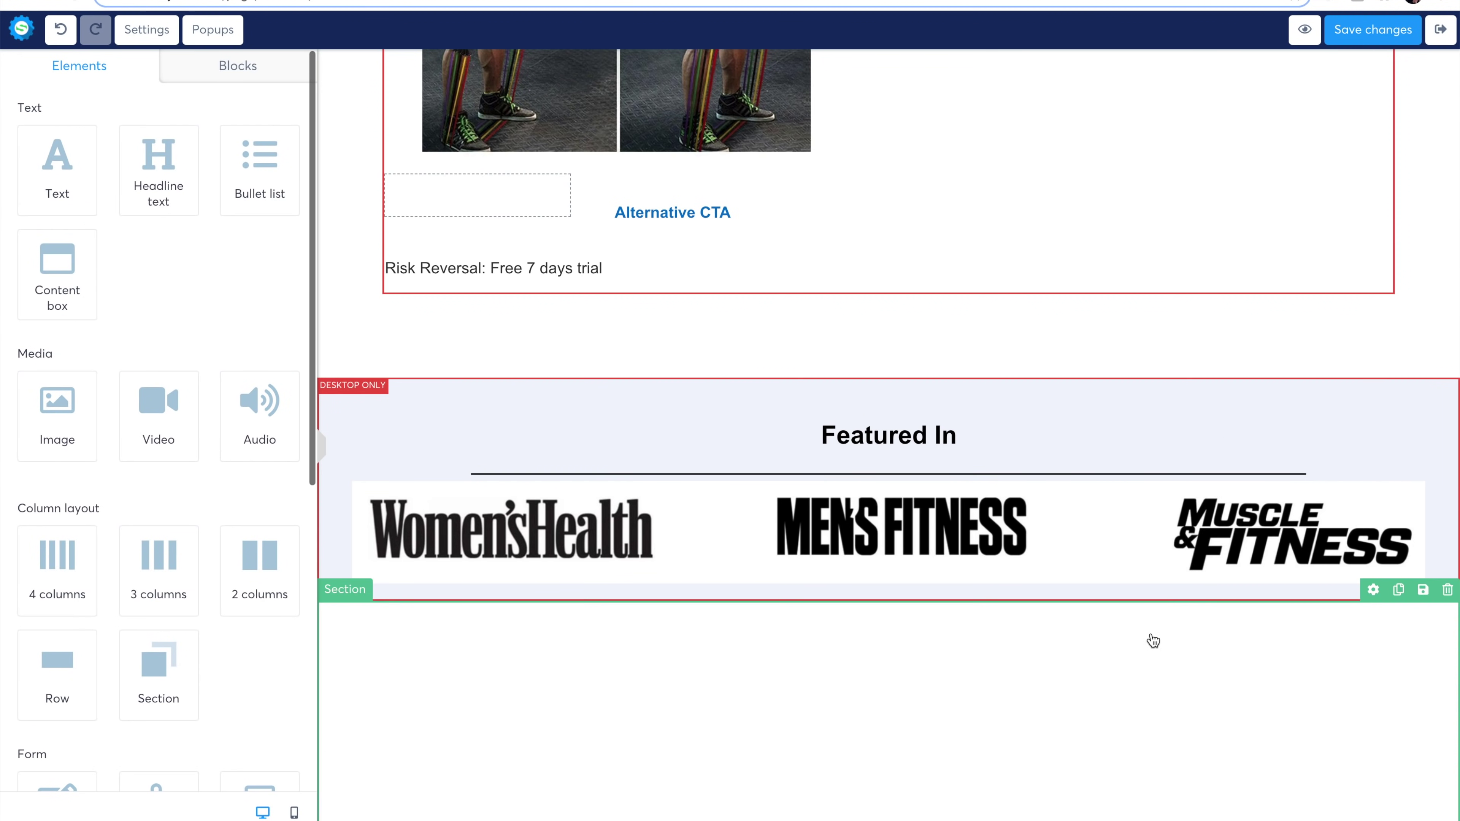
left_click(1440, 406)
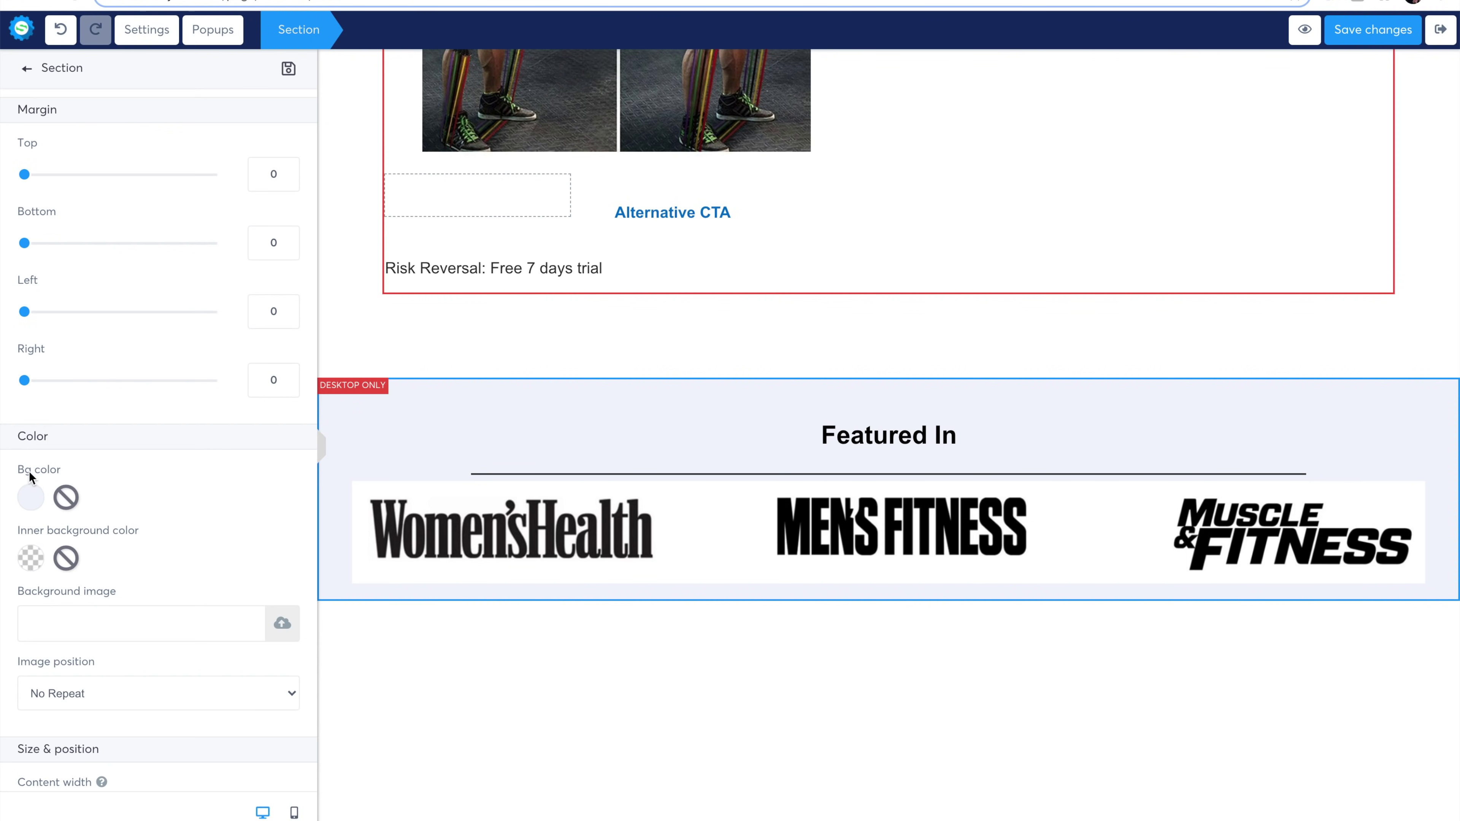
left_click(31, 498)
left_click_drag(241, 486, 126, 424)
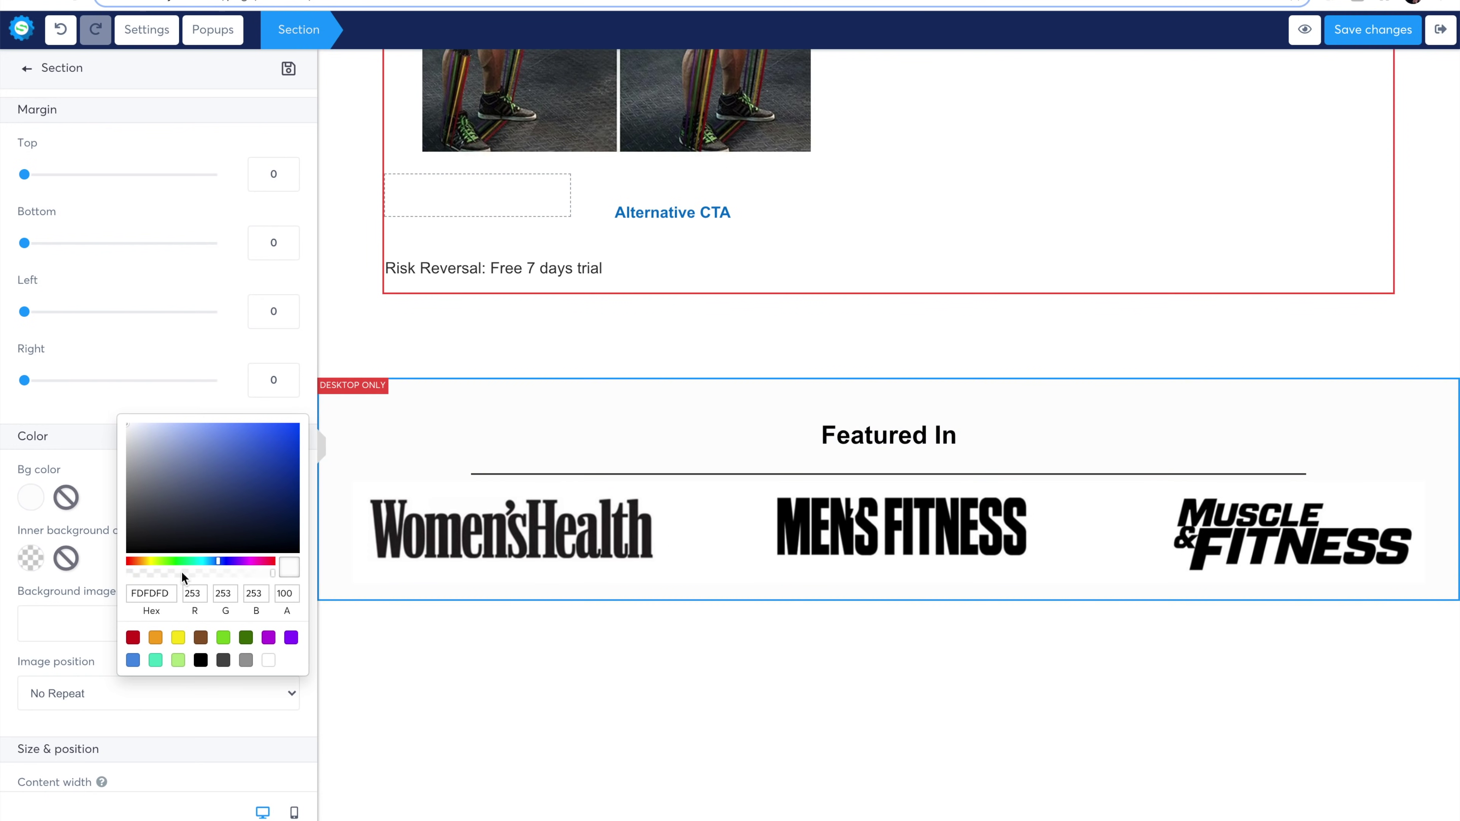
left_click(482, 674)
left_click(749, 629)
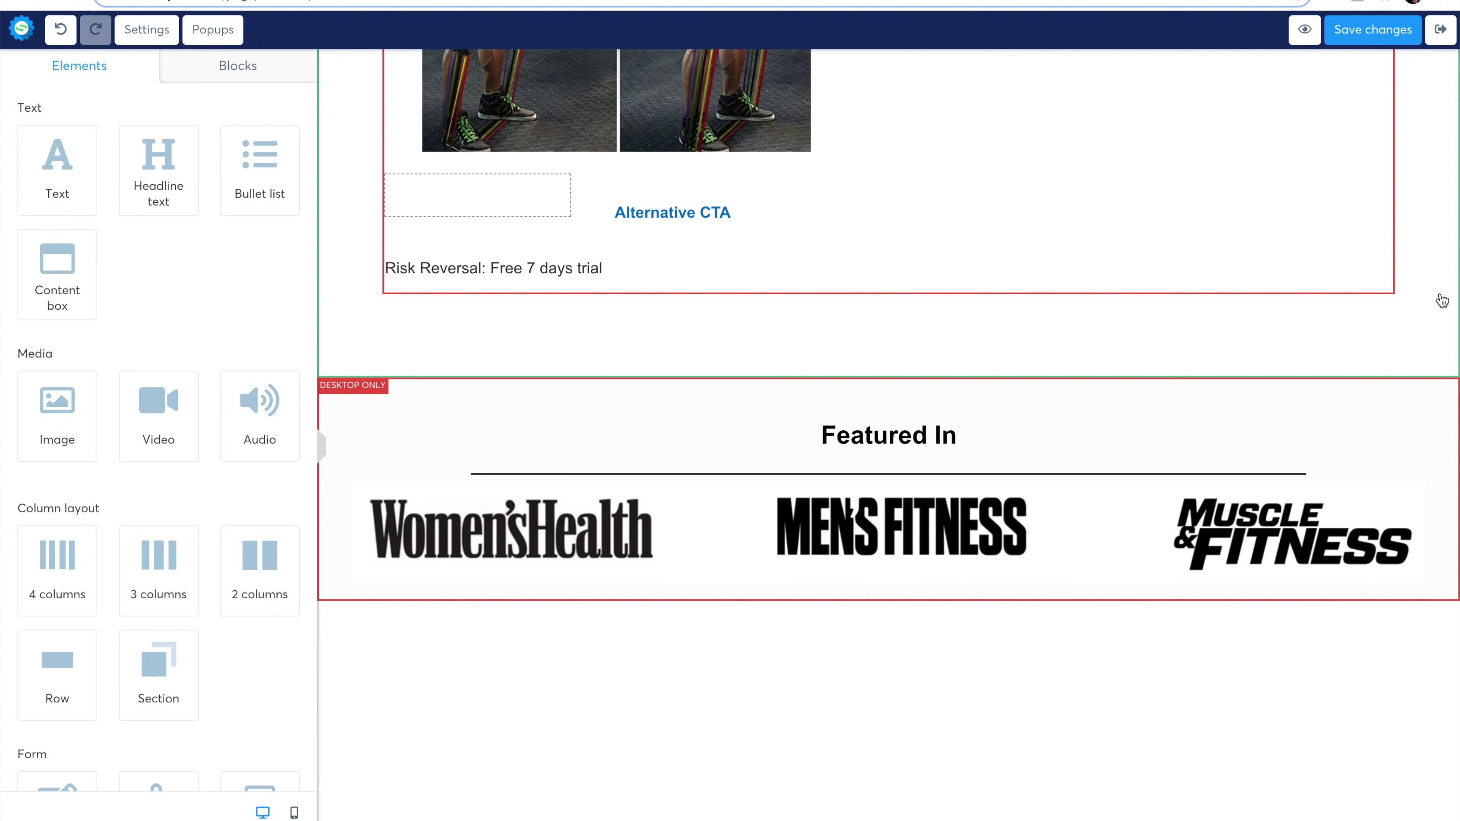
Save the page and preview it to check the hero and "Featured In" sections.
scroll(1442, 299, "up", 2)
left_click(1373, 31)
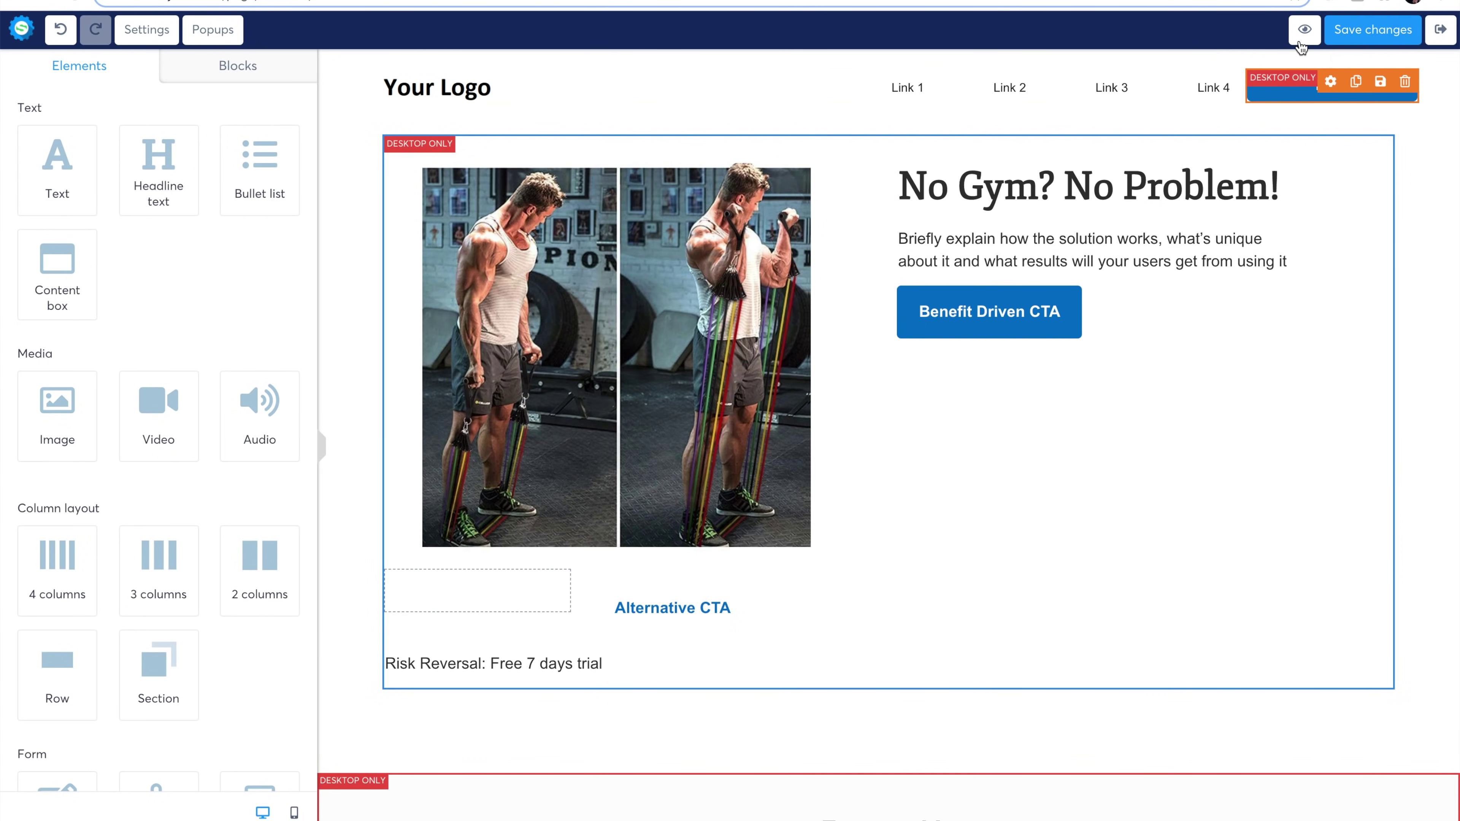
left_click(1305, 30)
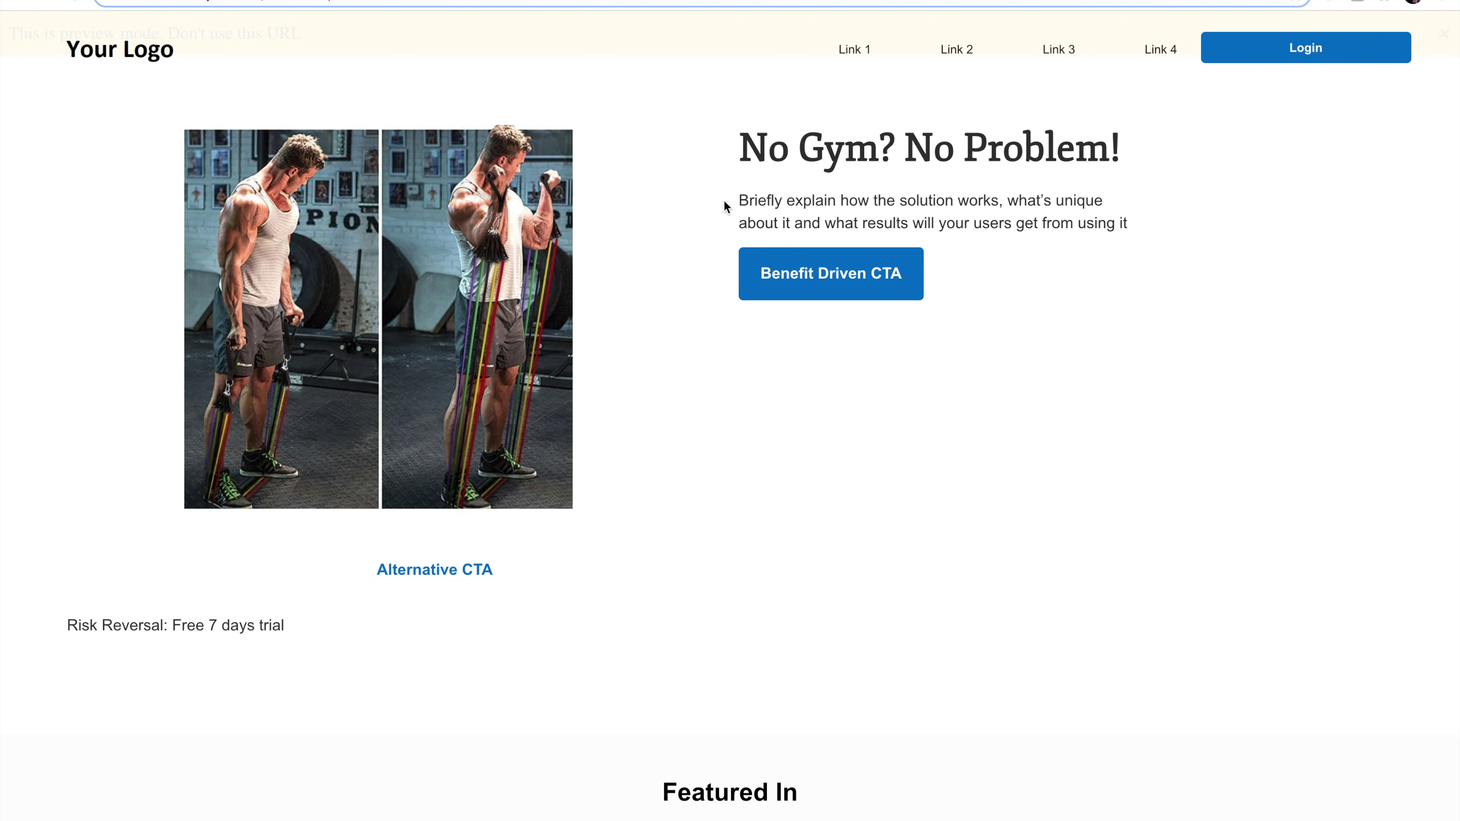
scroll(683, 325, "down", 2)
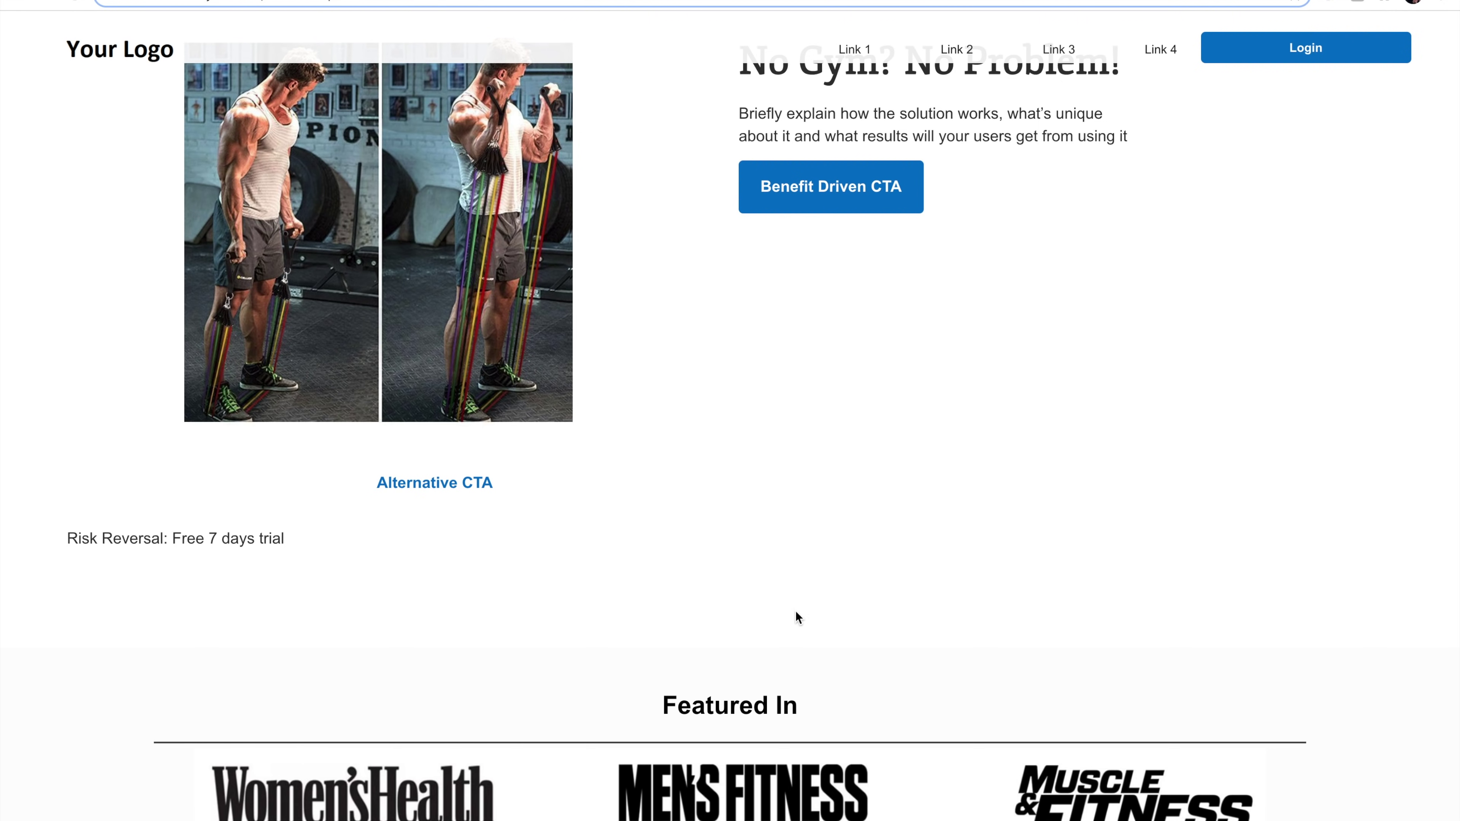
Set the "Featured In" section's top and bottom padding to 0 and remove the Alternative CTA and Risk Reversal text from the hero.
left_click_drag(636, 698, 888, 705)
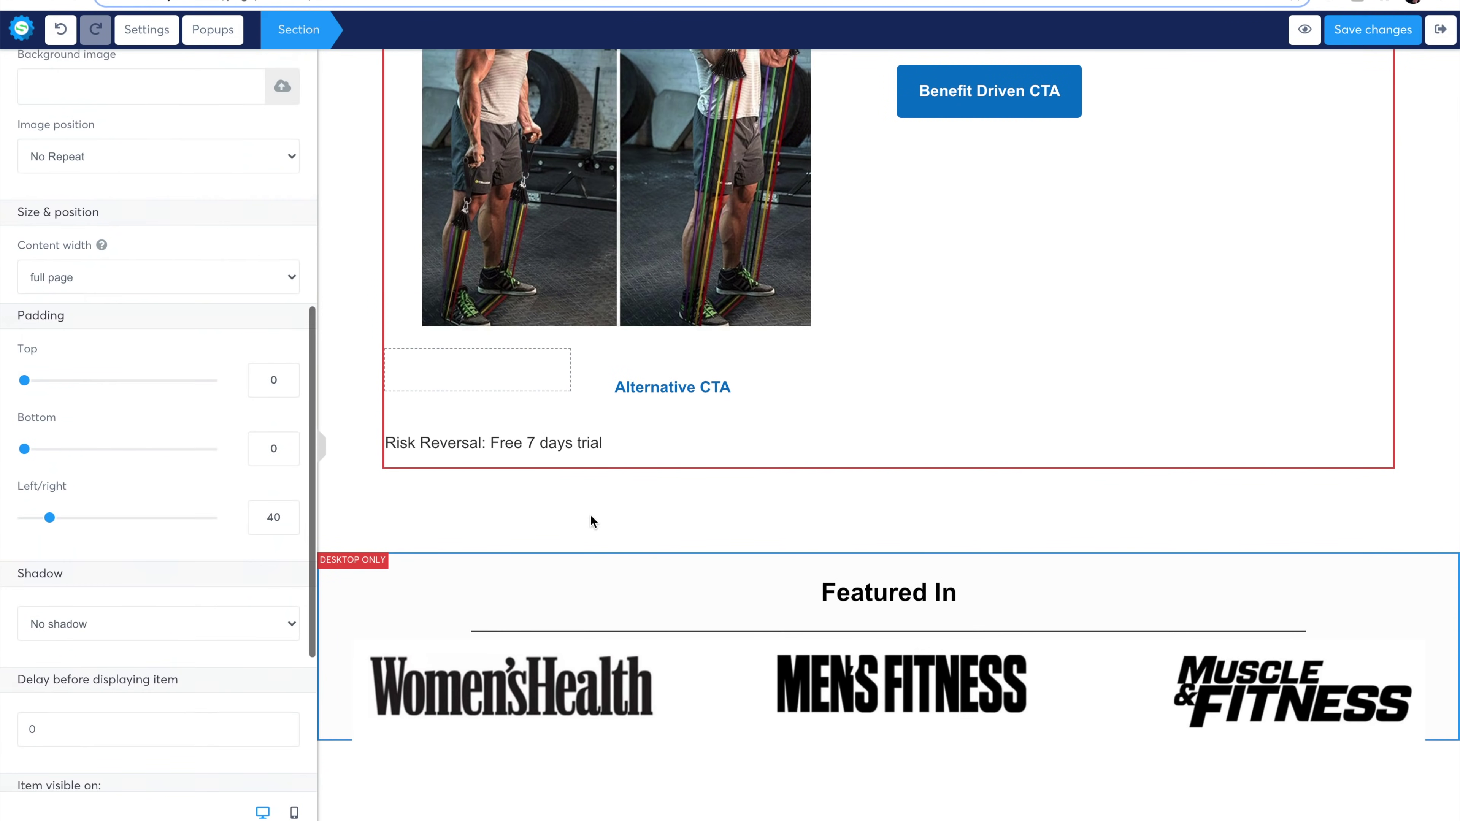
left_click(17, 485)
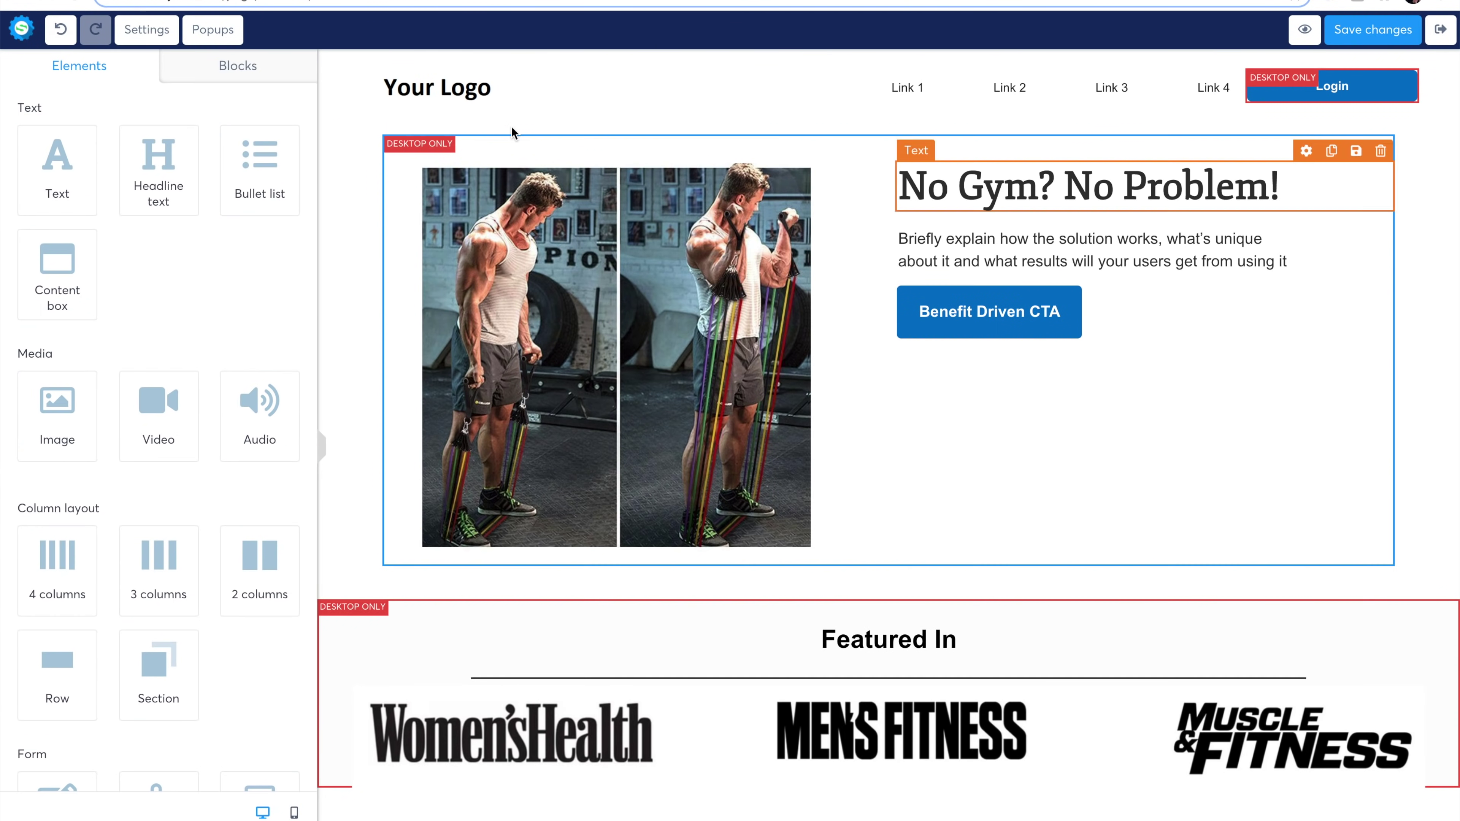
Add a two-column row below the hero description, holding a copy of the description beside the Benefit Driven CTA button.
scroll(158, 402, "down", 5)
left_click_drag(260, 322, 1037, 285)
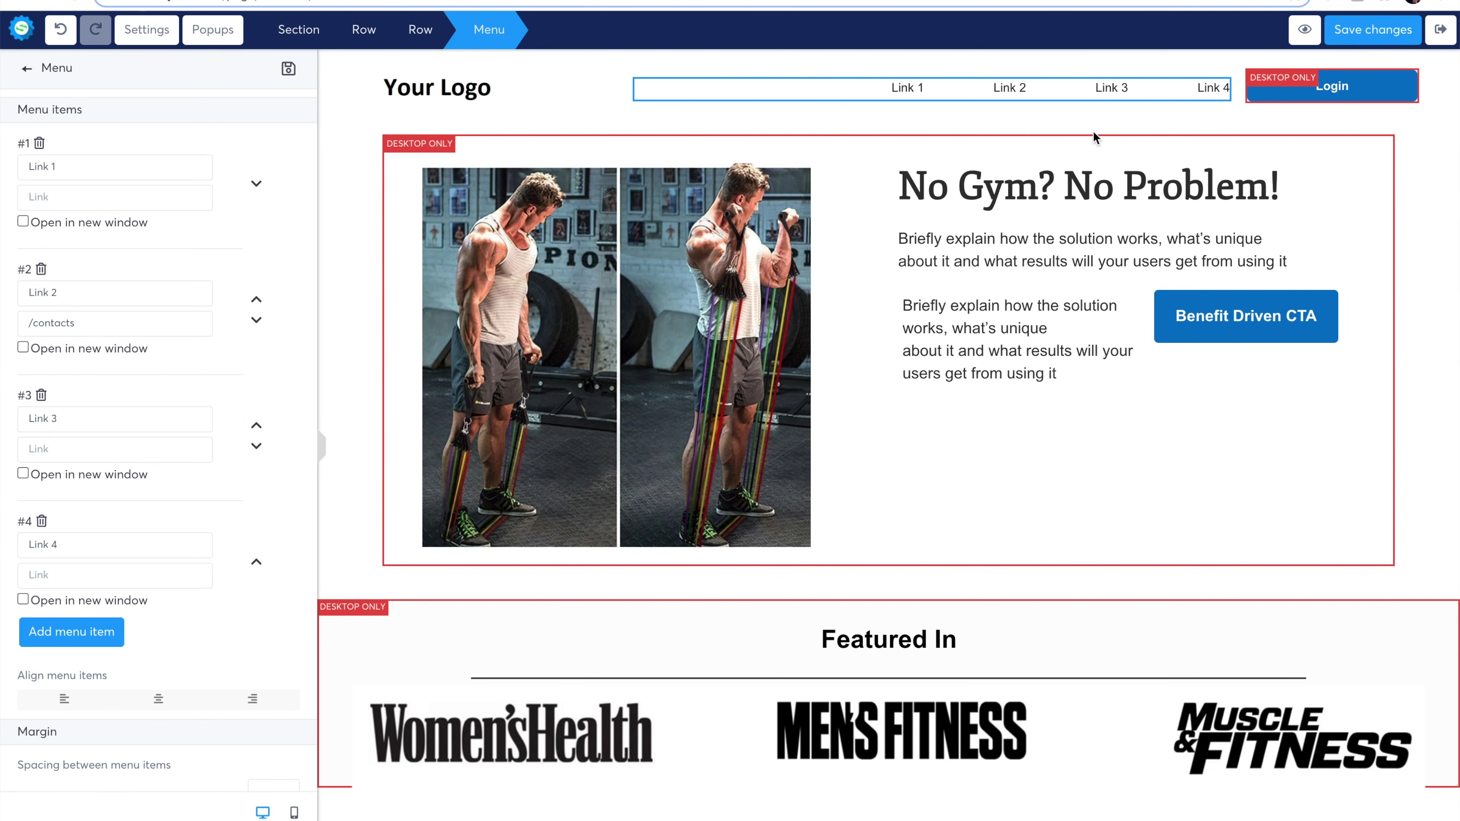
left_click(1097, 132)
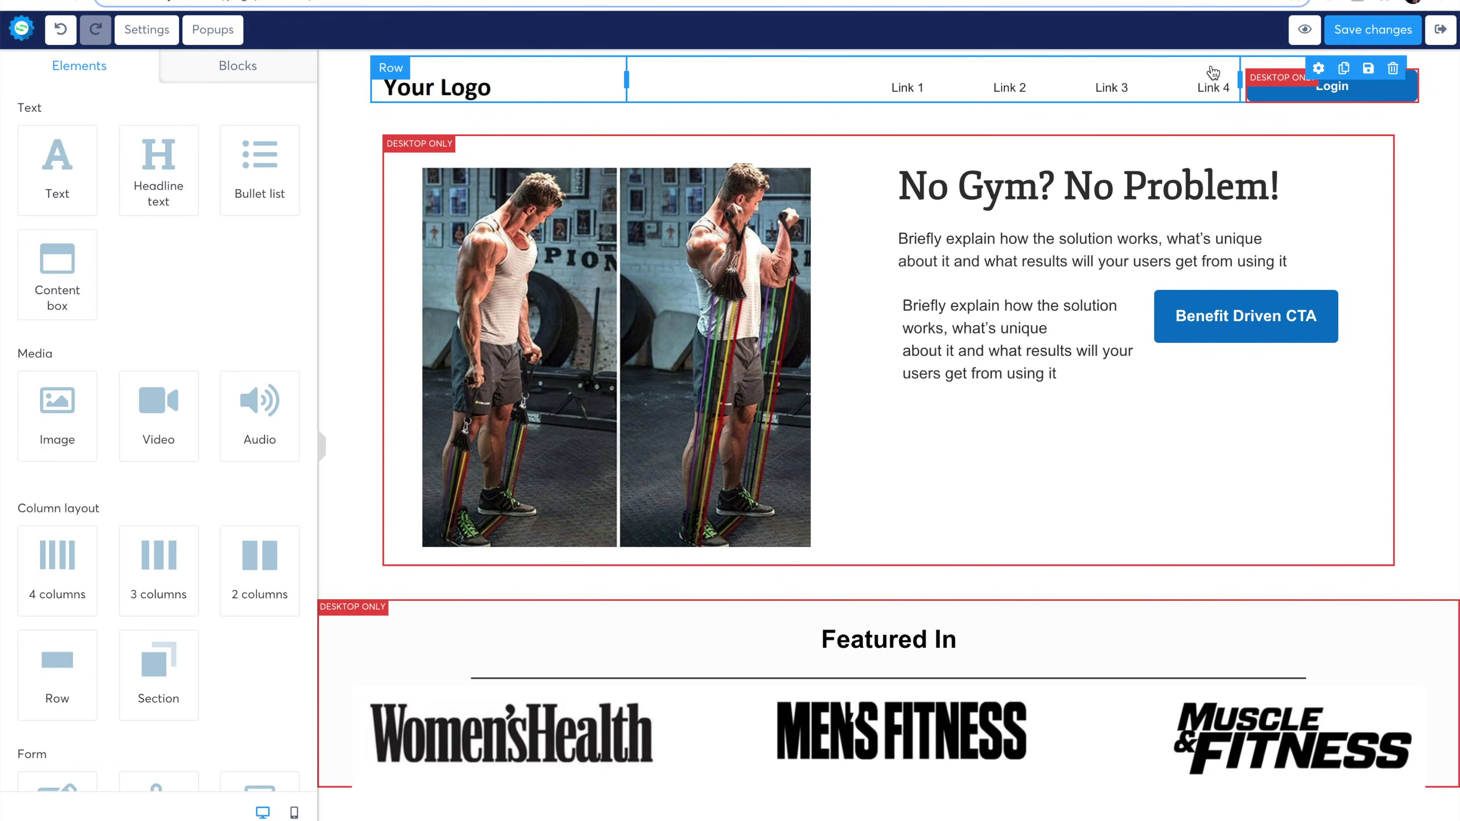
Check the header of the reference sales page and change the header Login button's text to "BUY NOW".
key("super+Tab")
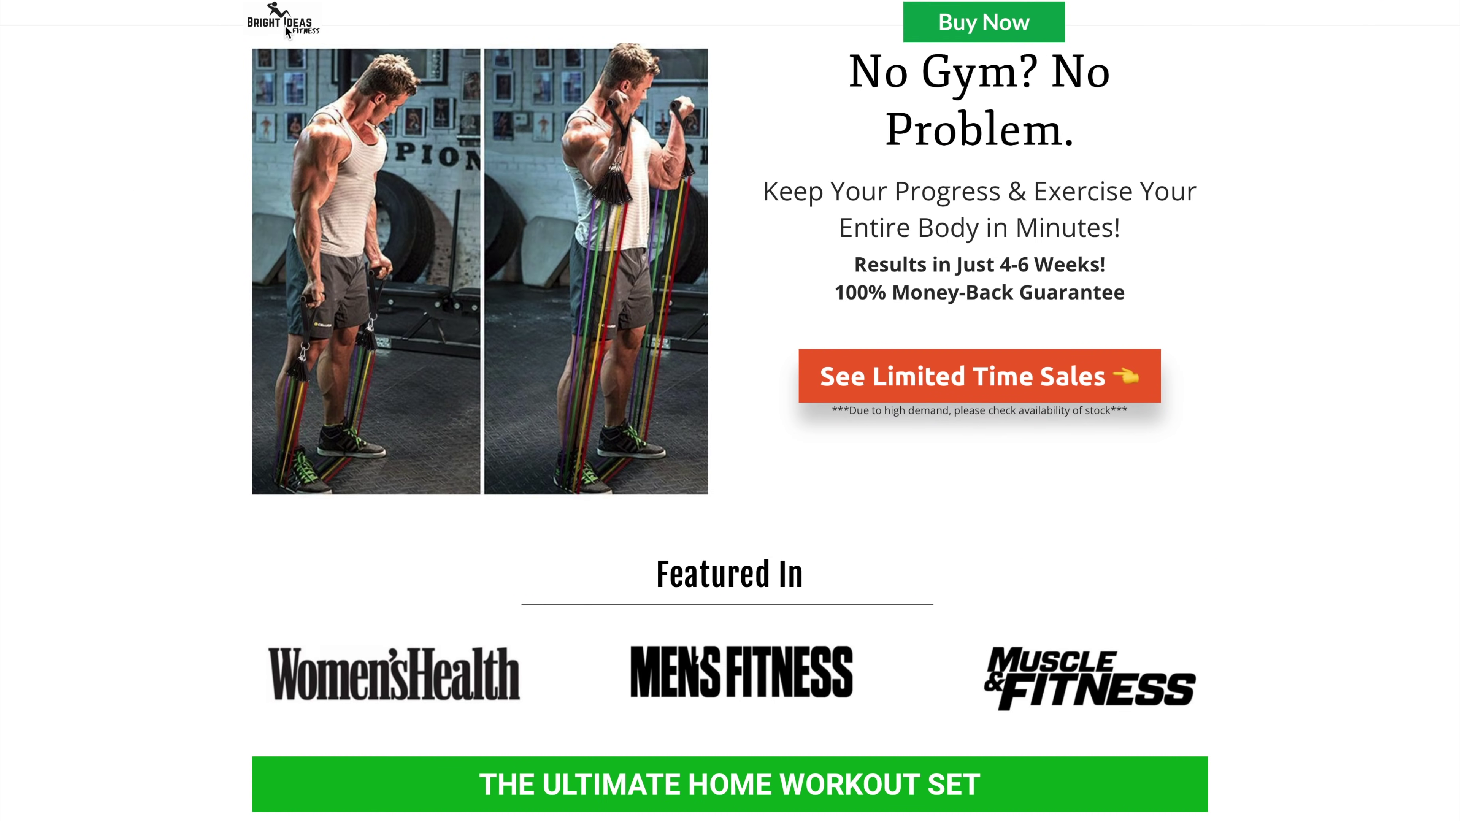
key("super+Tab")
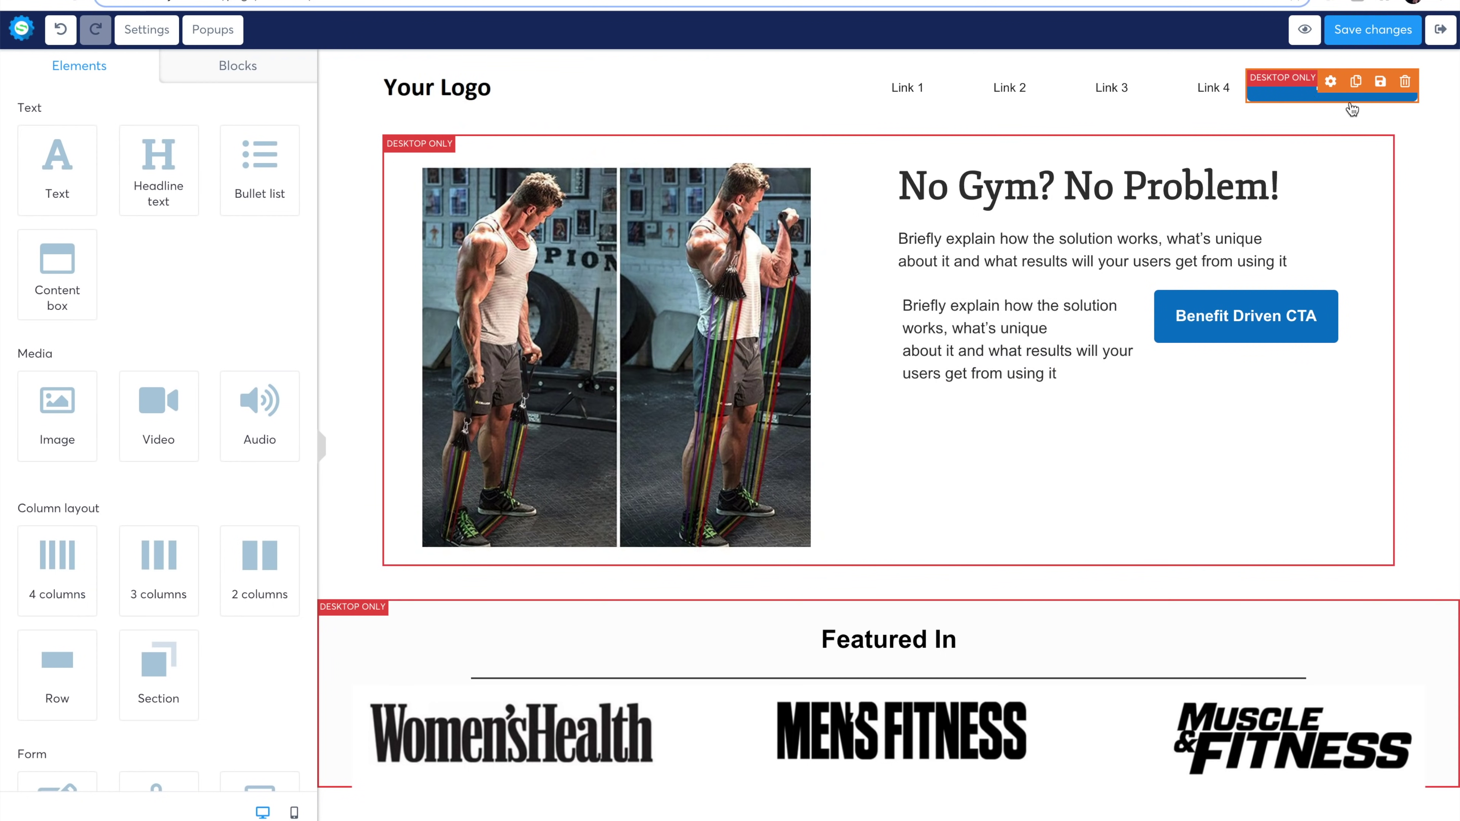
left_click(1293, 95)
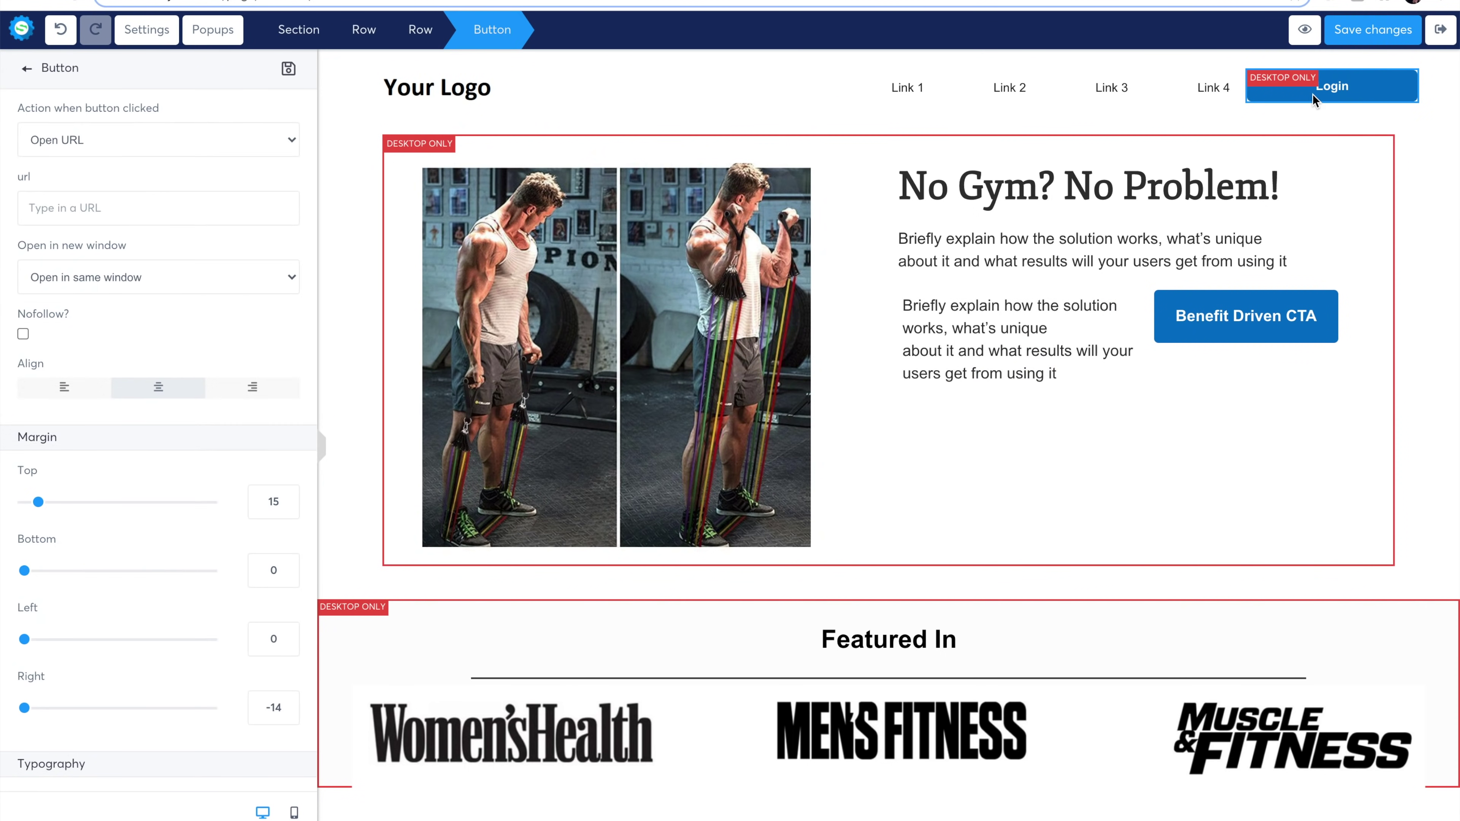
left_click(1283, 96)
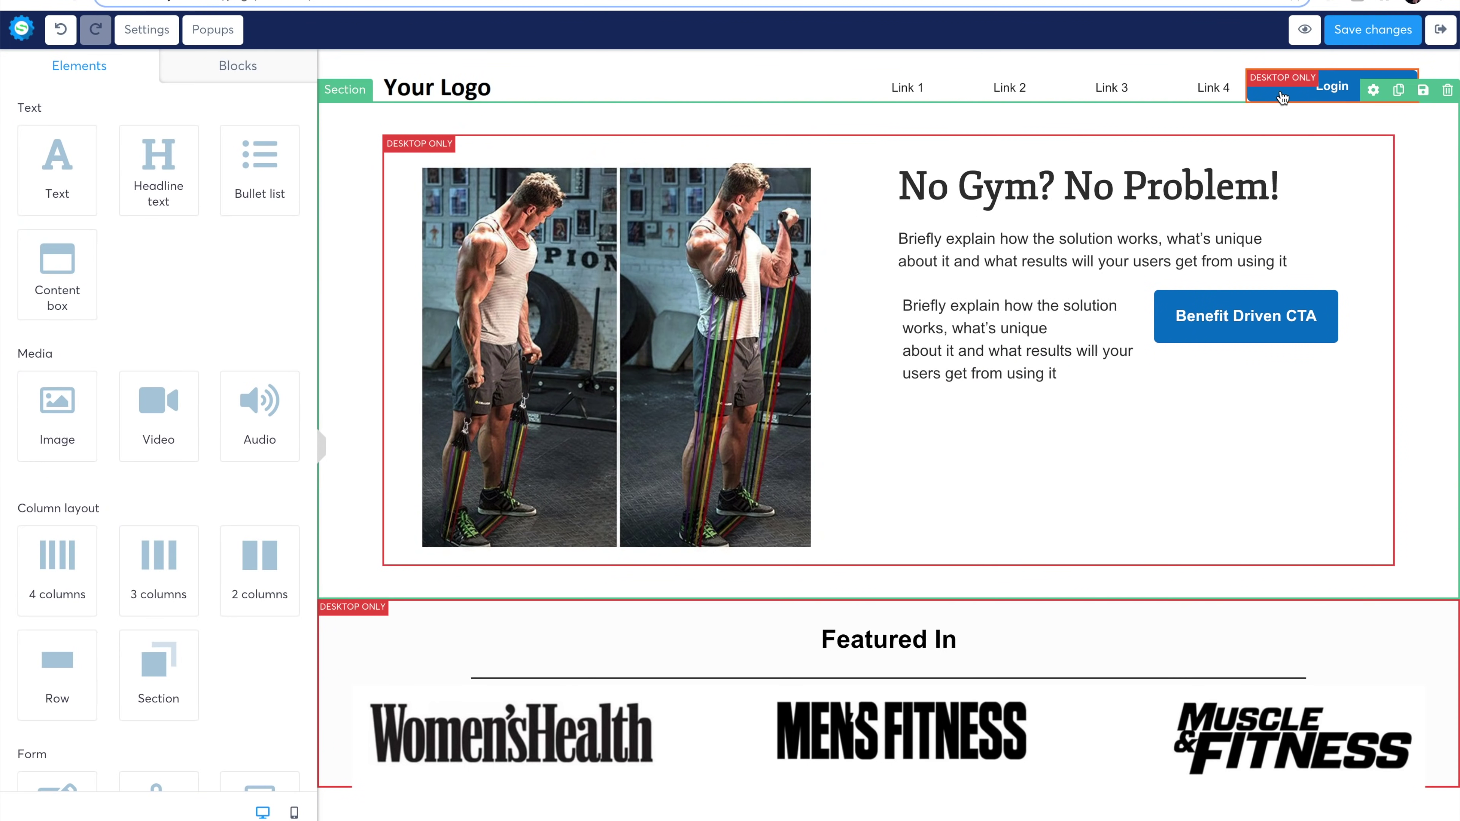
scroll(163, 344, "down", 3)
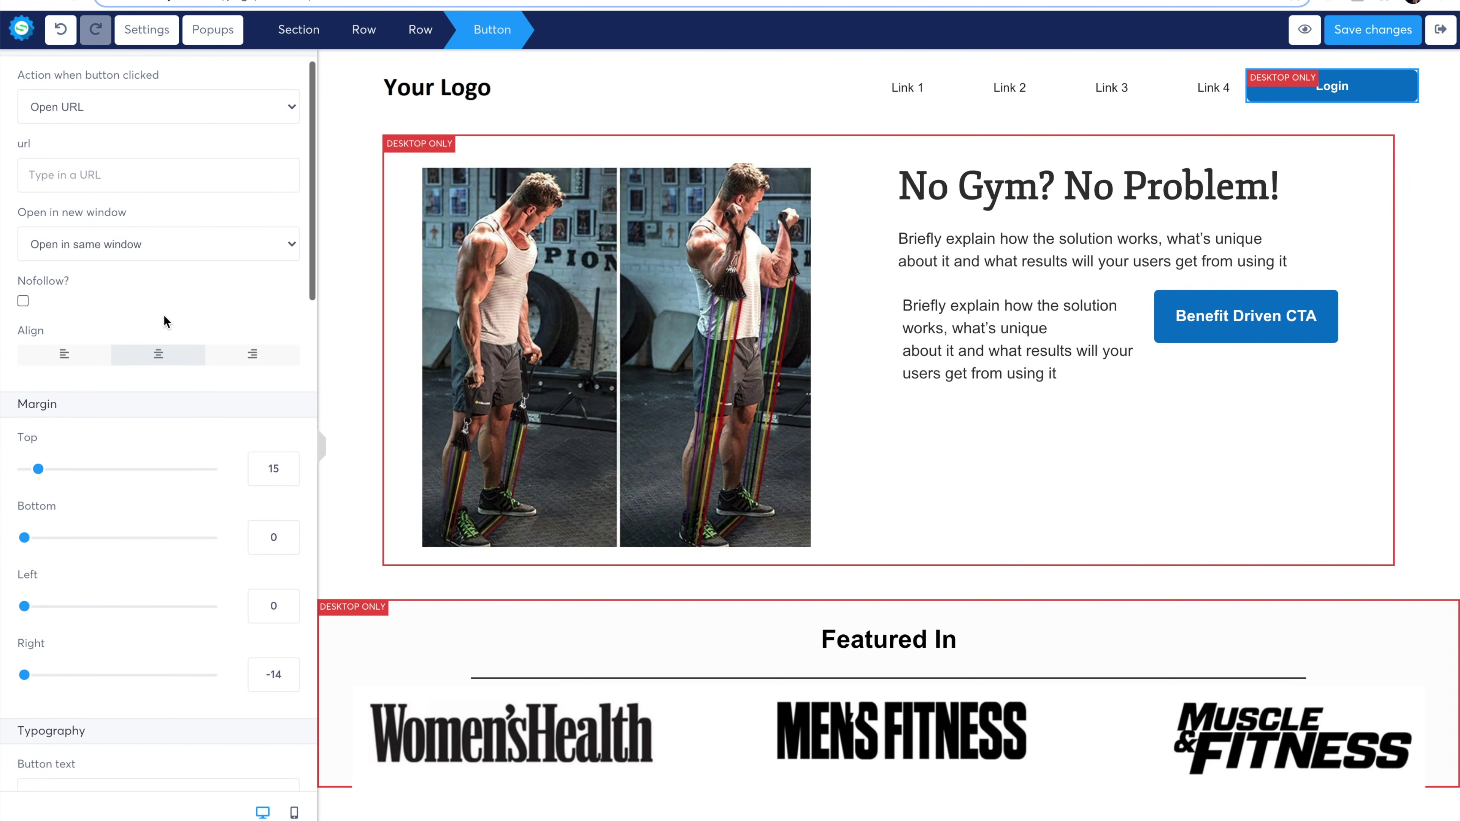
scroll(167, 548, "down", 2)
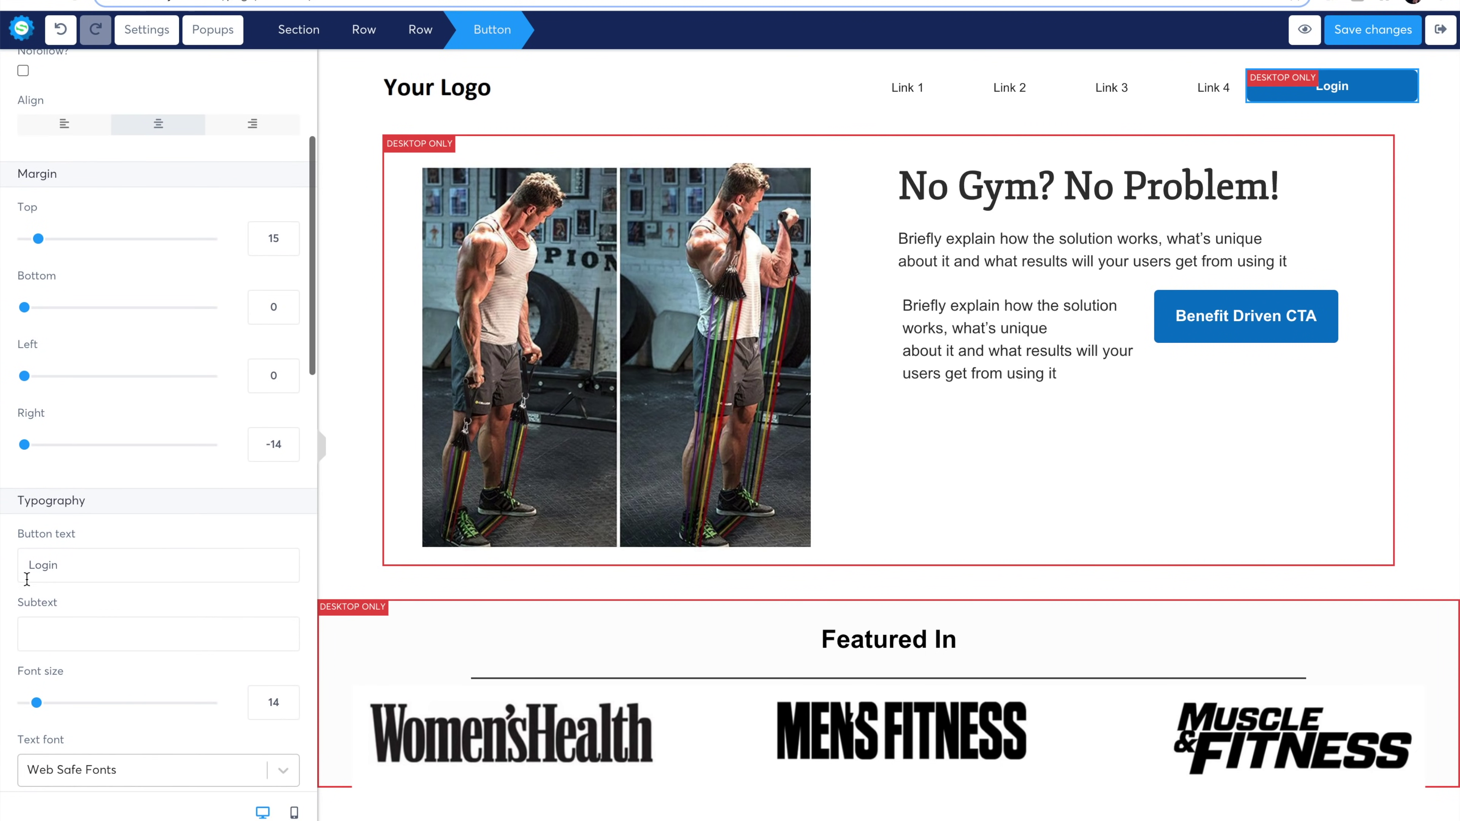
double_click(73, 569)
type("BUY NOW")
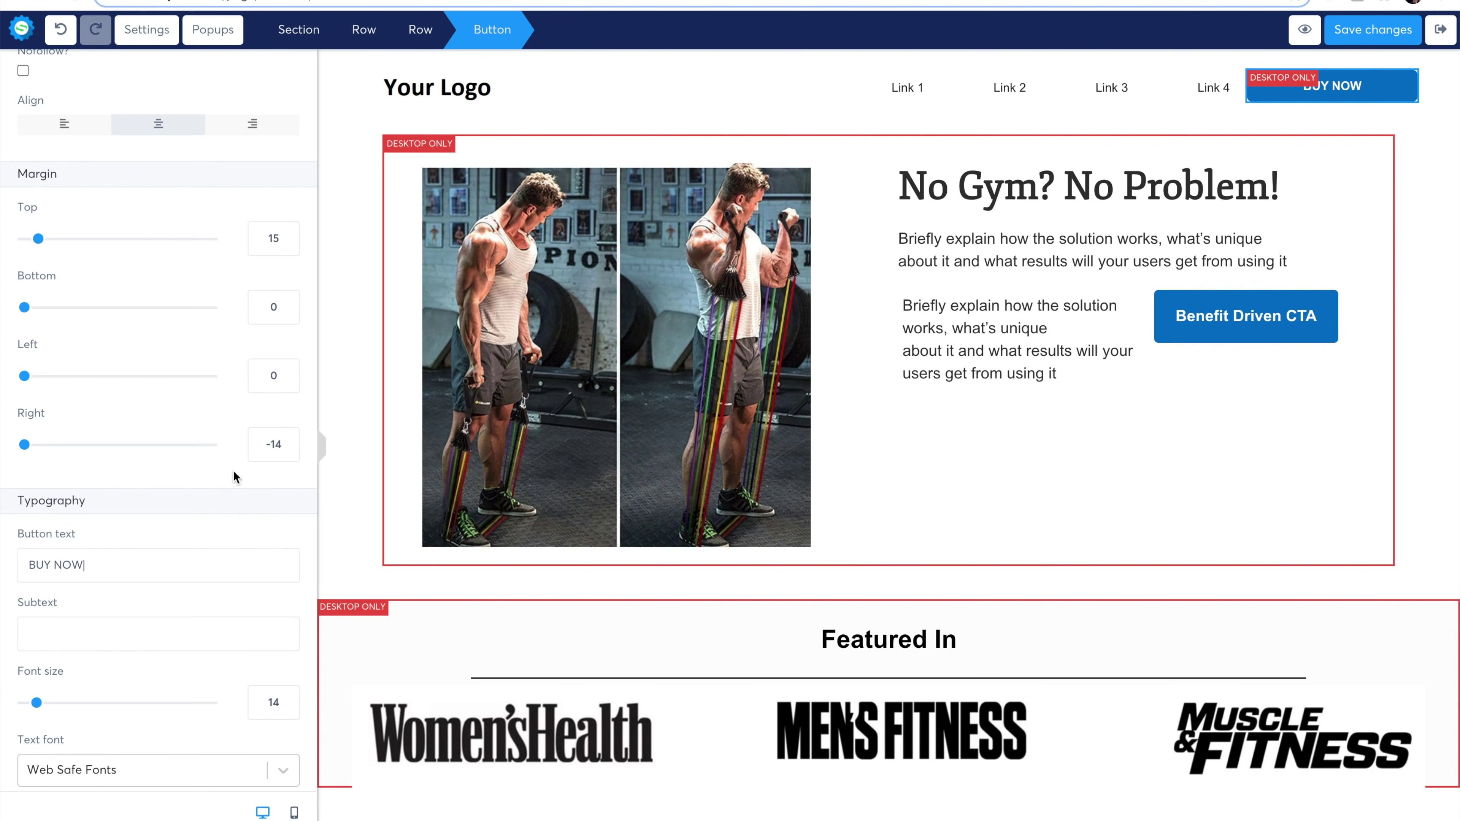
Change the BUY NOW button's background color to a bright green.
scroll(235, 476, "up", 4)
scroll(235, 476, "down", 15)
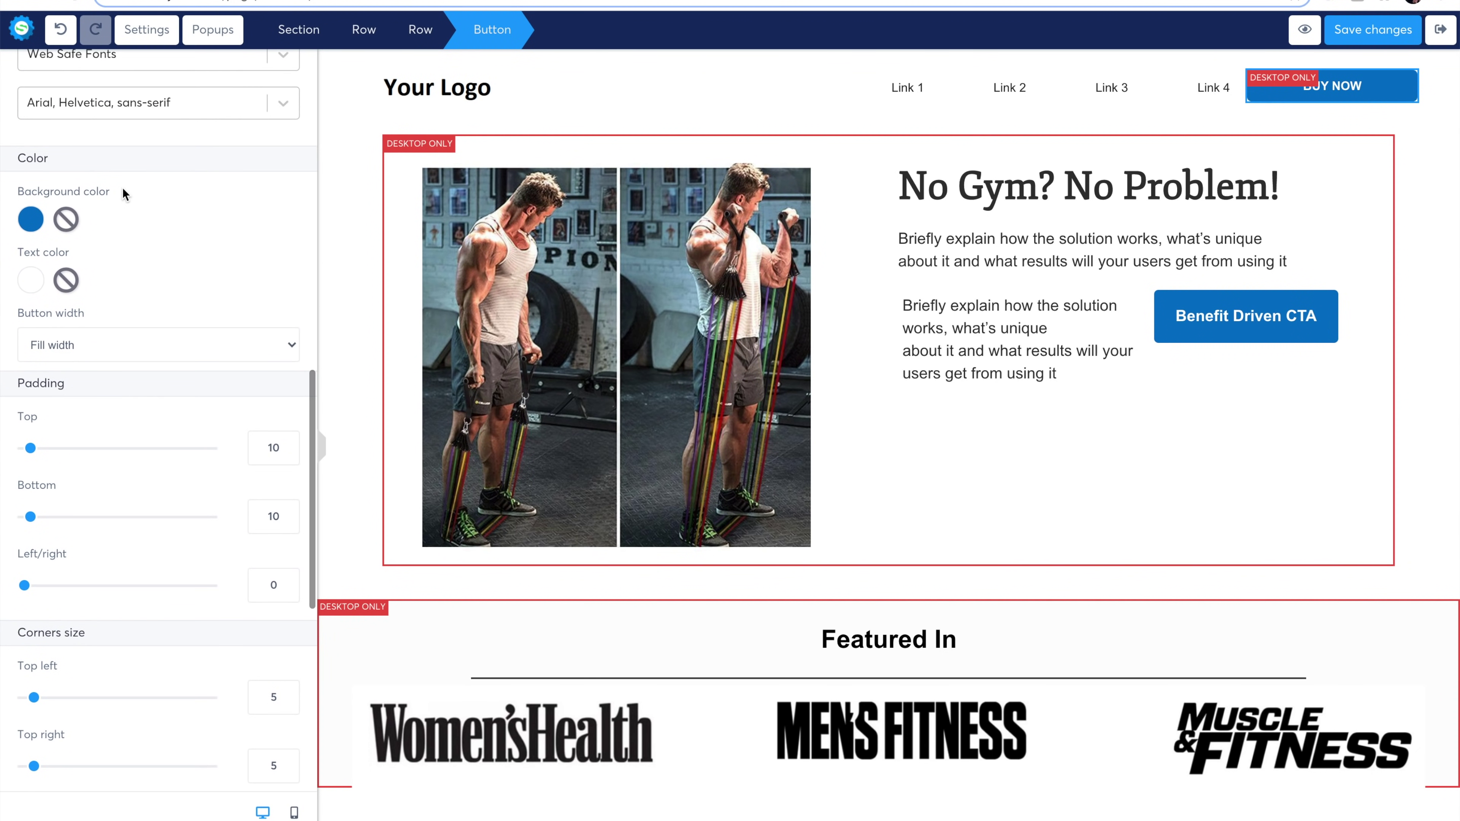
left_click(33, 221)
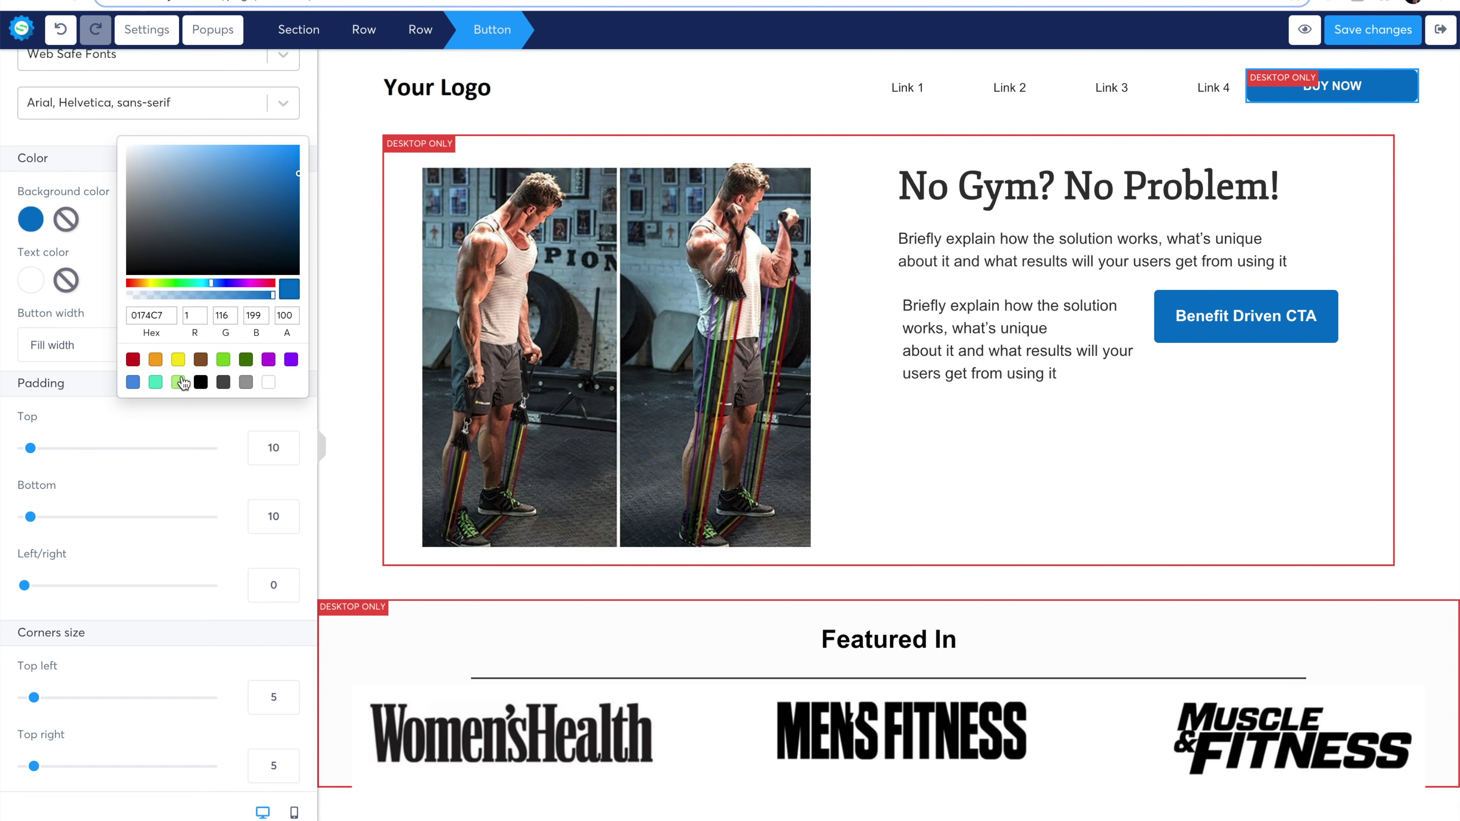
left_click(223, 360)
left_click(246, 359)
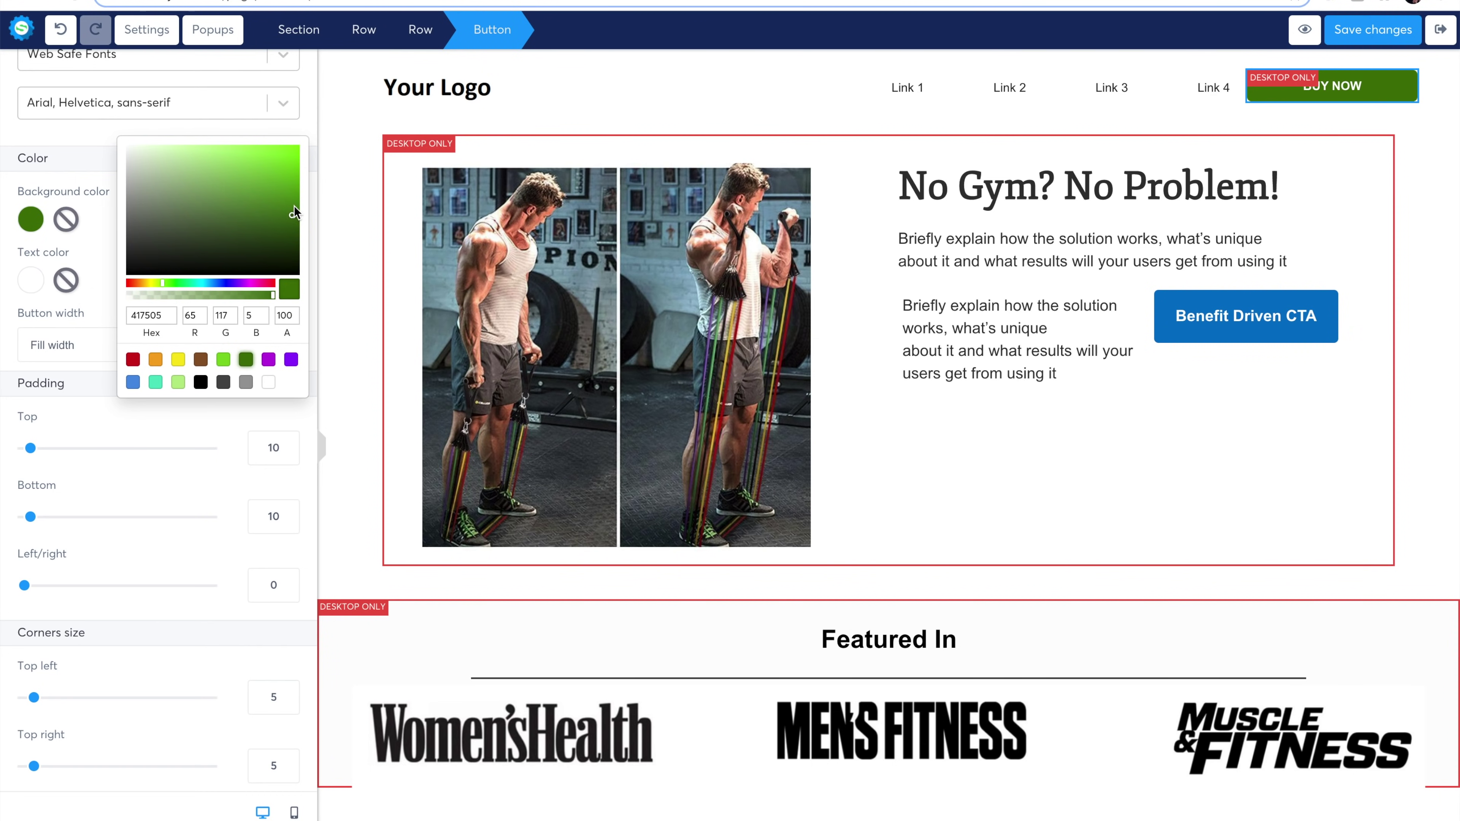
left_click_drag(294, 213, 304, 194)
left_click(288, 426)
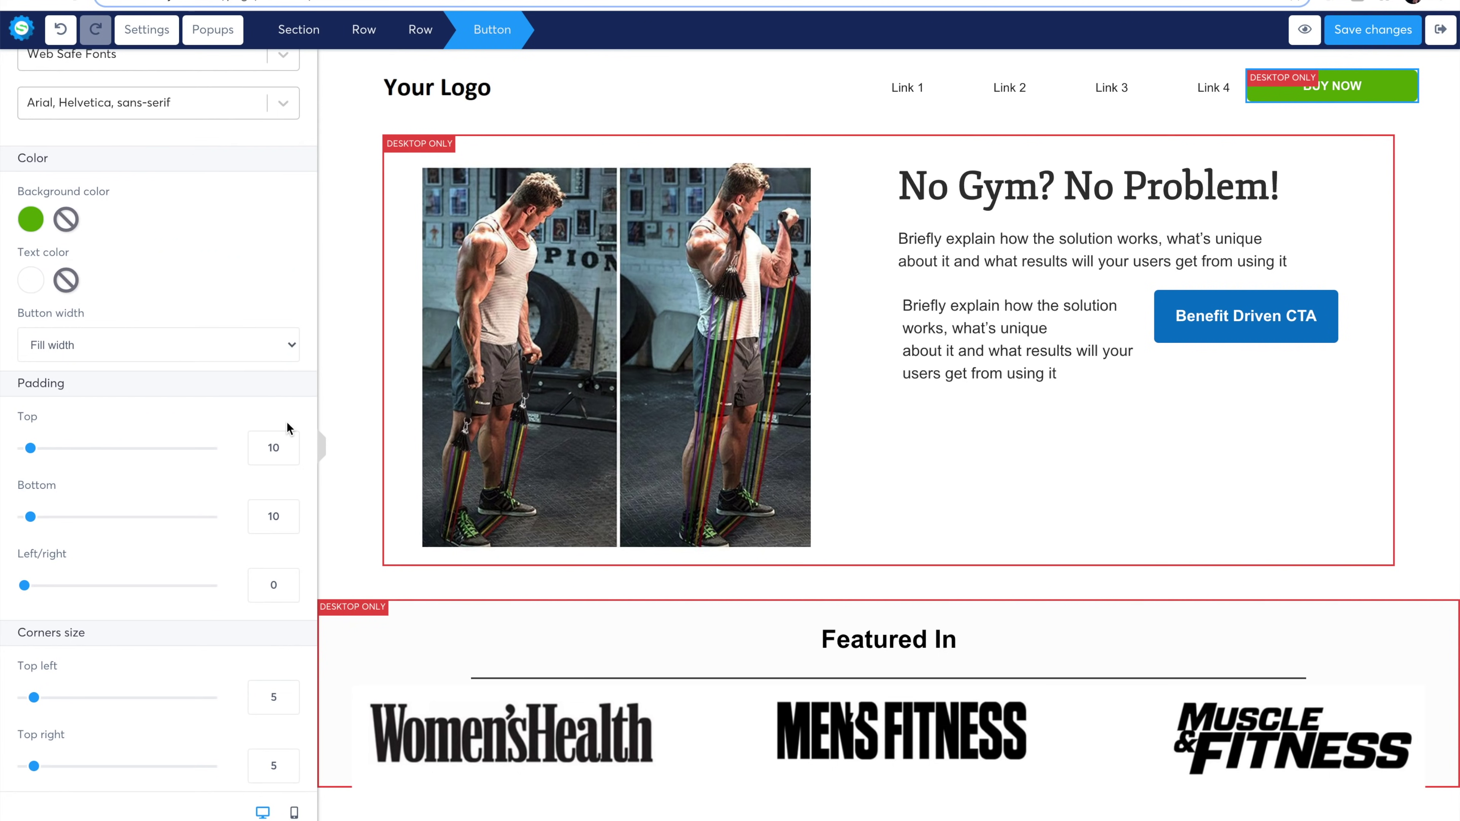
Replace the "Your Logo" placeholder image in the header with the already uploaded logo.png.
left_click(515, 79)
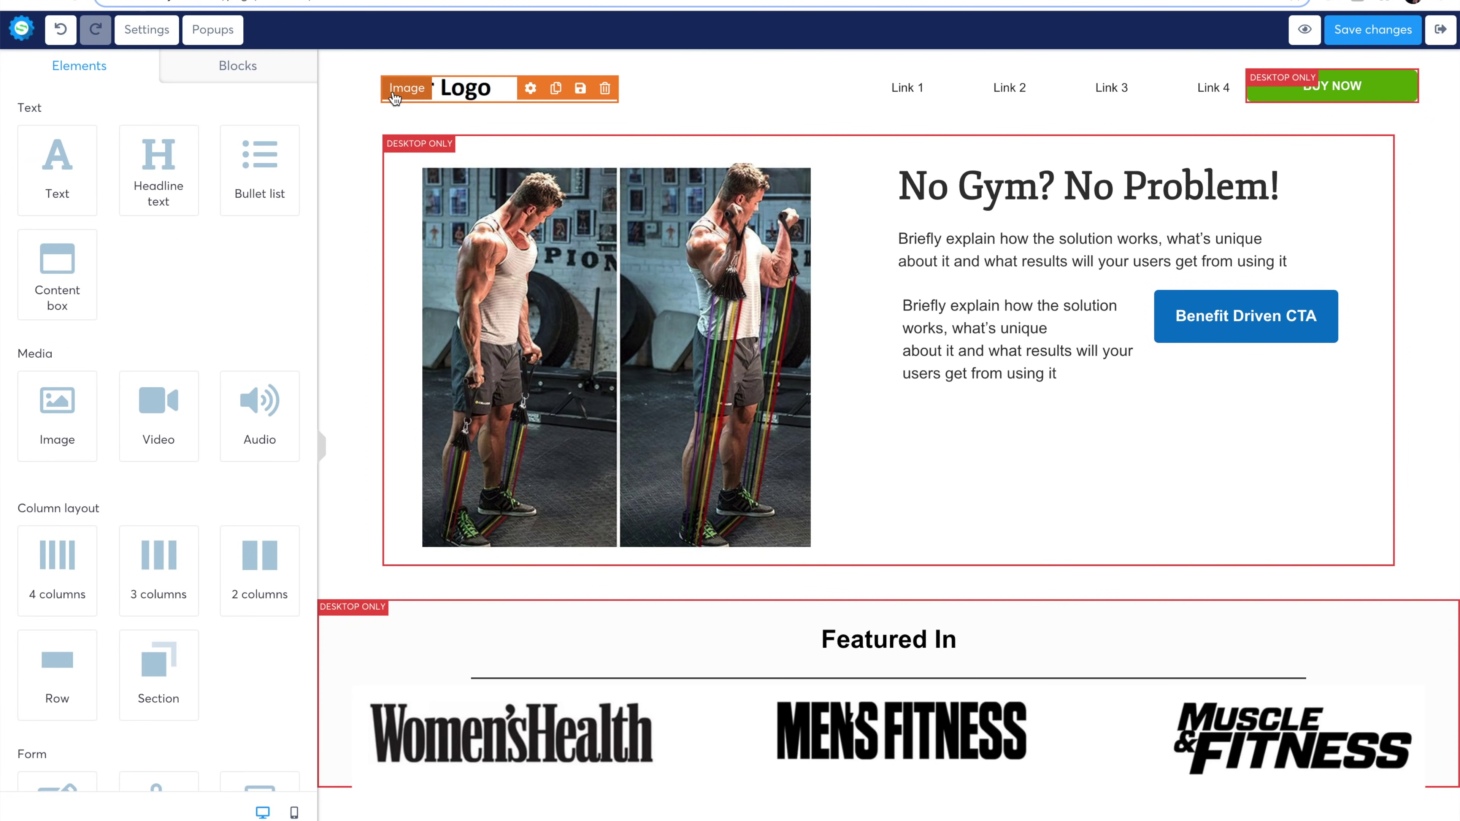
left_click(471, 95)
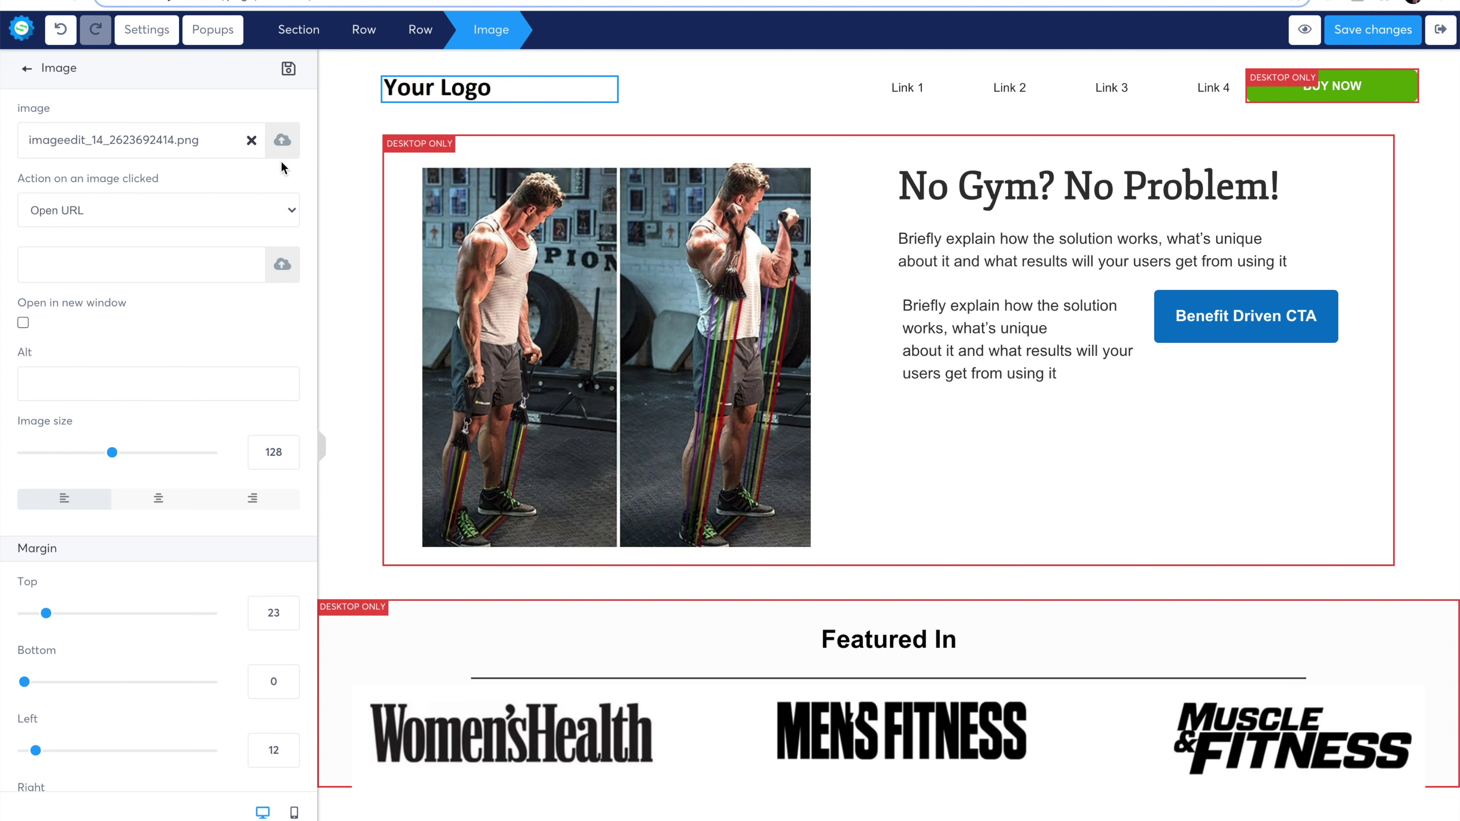
left_click(282, 141)
left_click(817, 238)
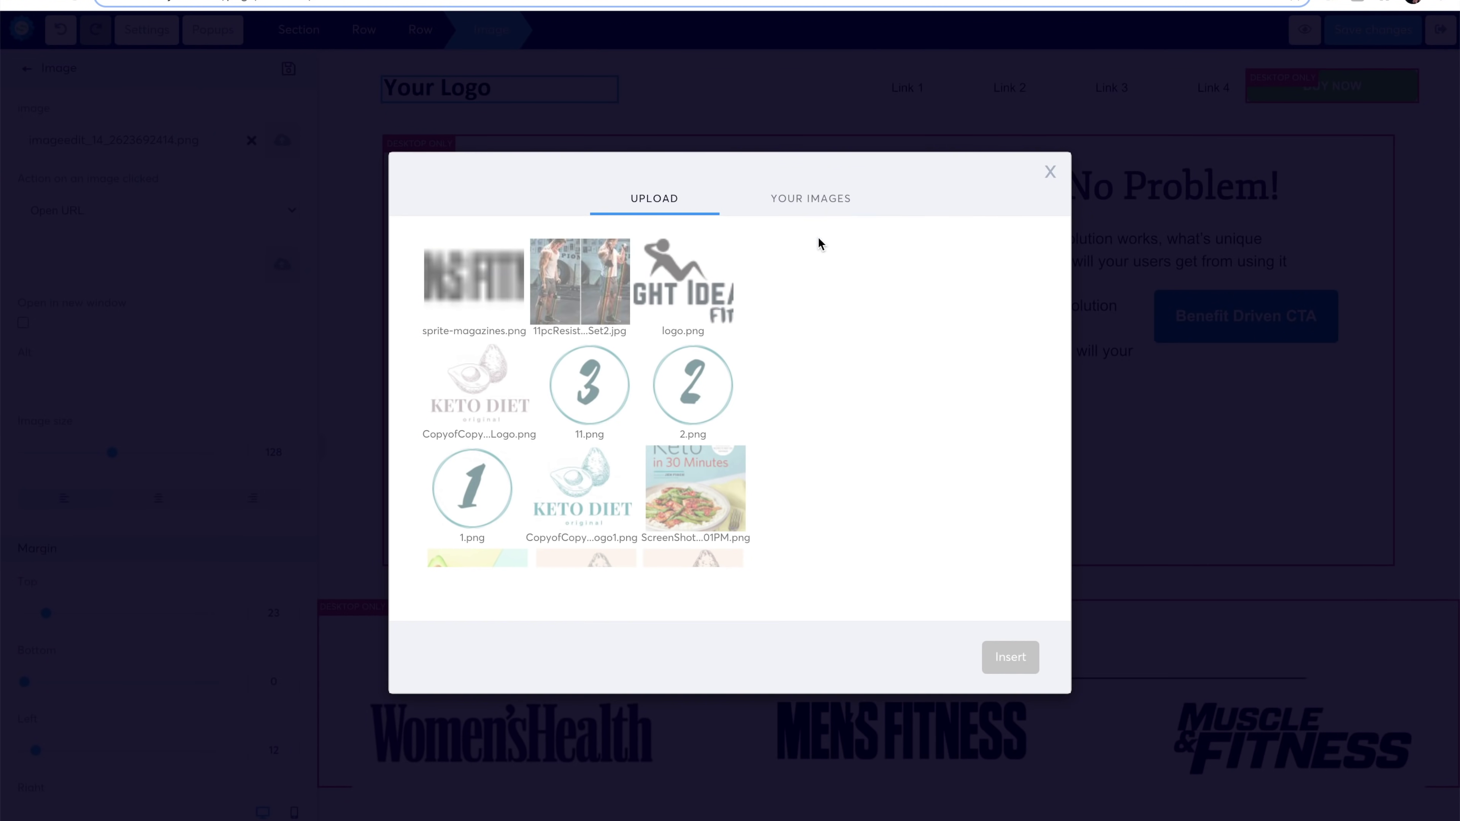
left_click(672, 299)
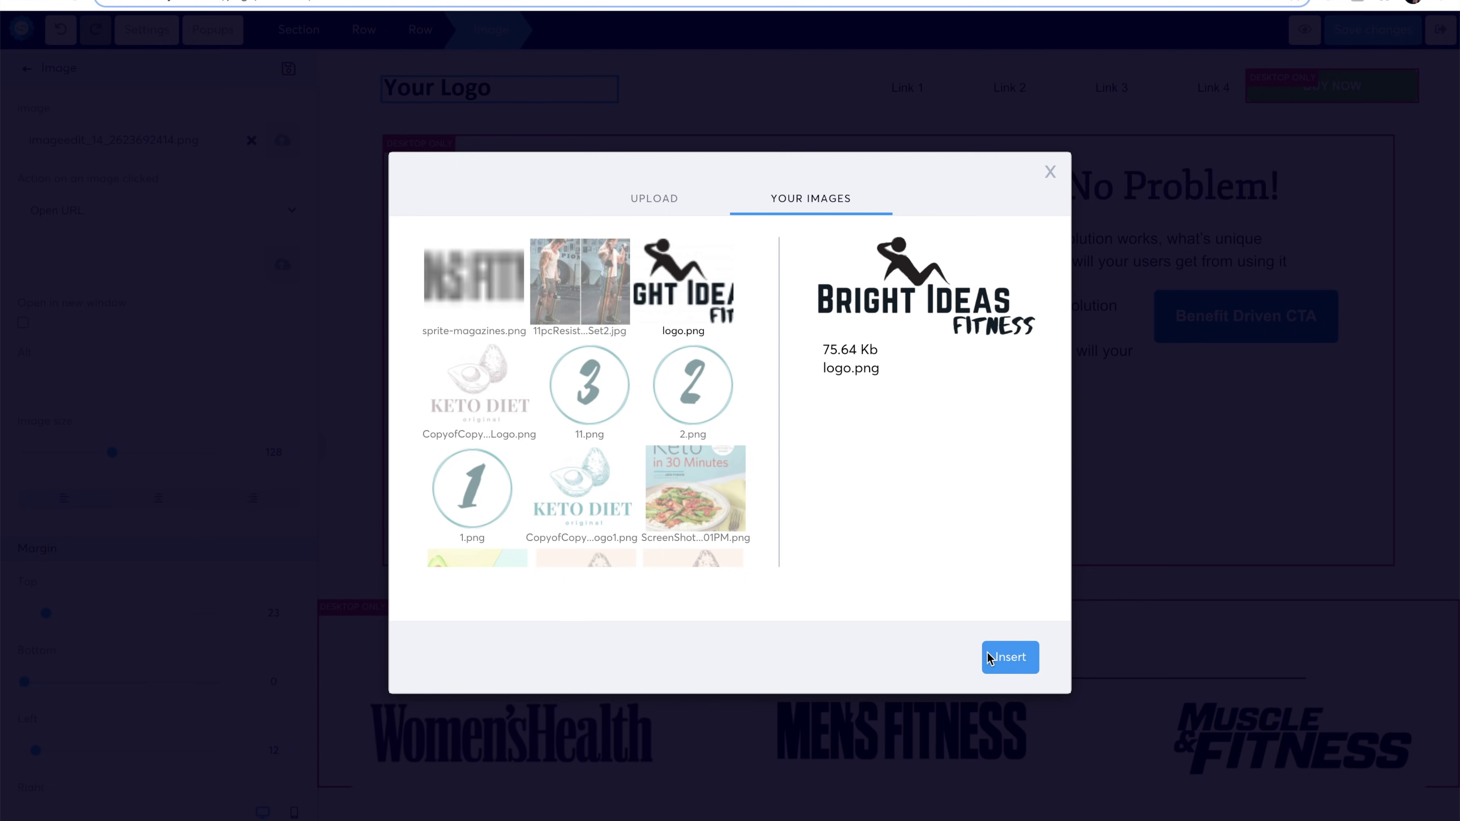
left_click(1014, 659)
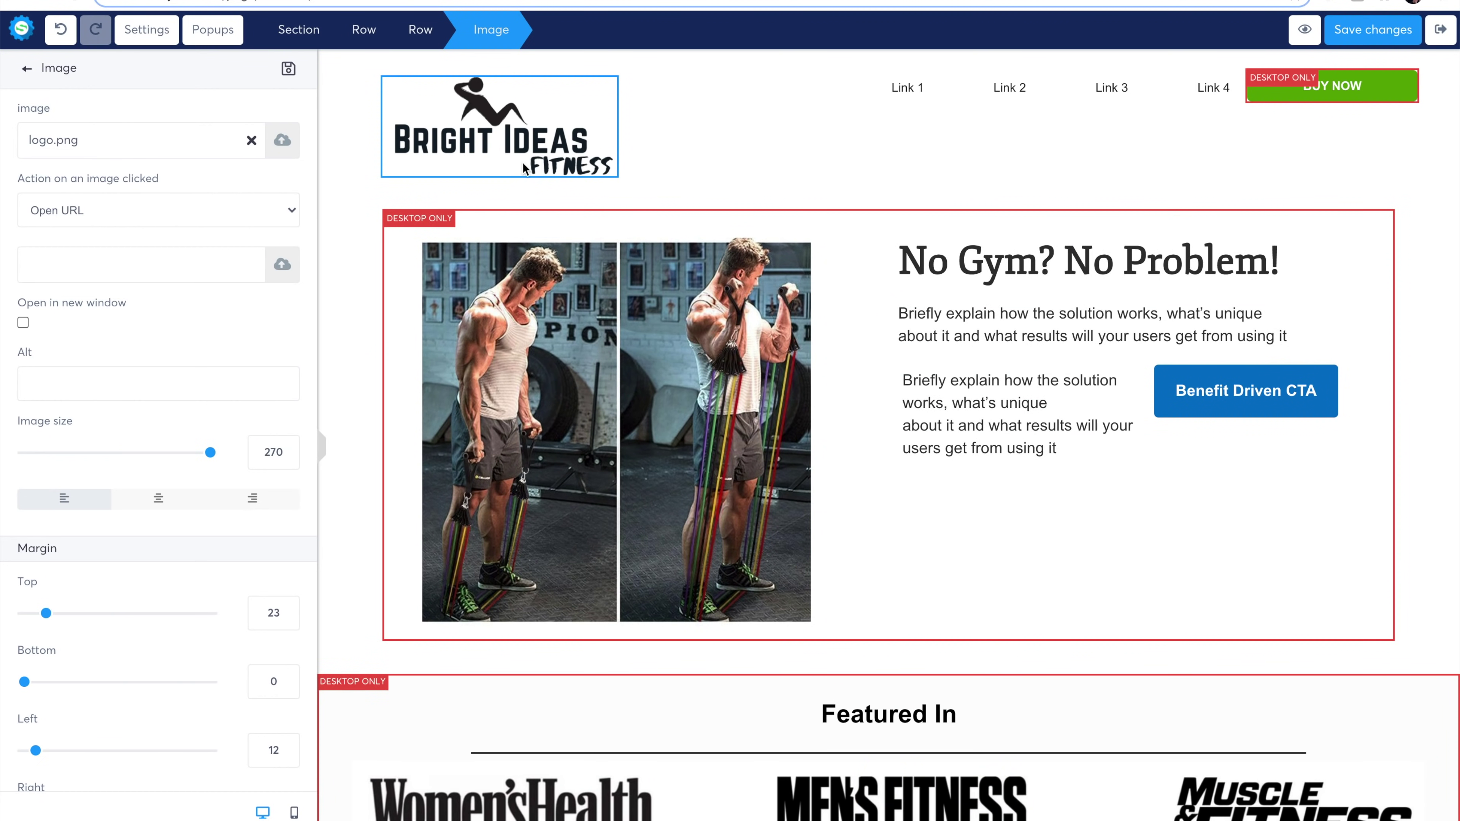
Reduce the header logo's image size to 68 and center it in its column.
left_click(542, 142)
left_click_drag(21, 426, 121, 421)
left_click(210, 453)
left_click_drag(210, 454, 68, 451)
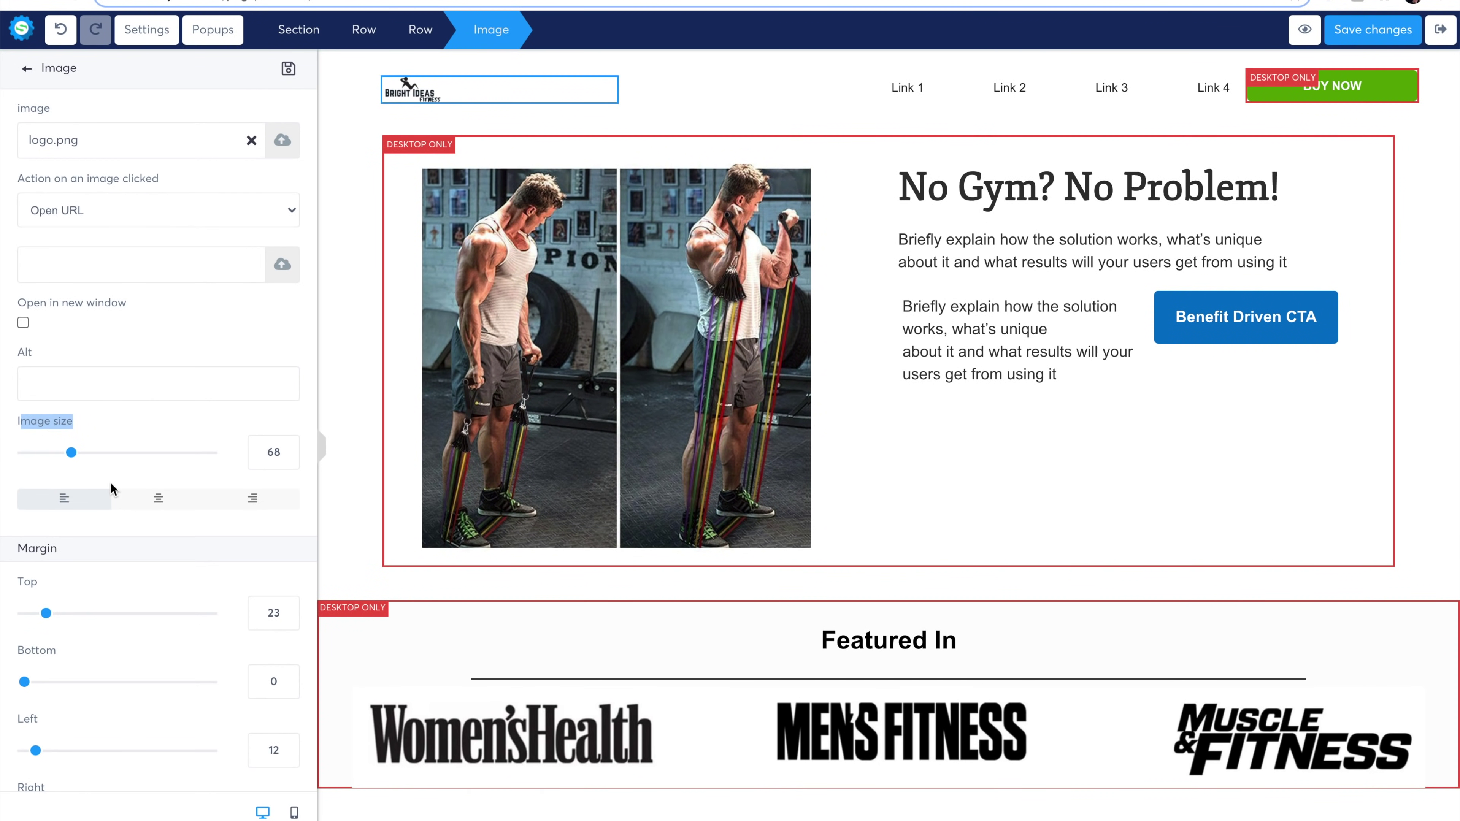
left_click(162, 508)
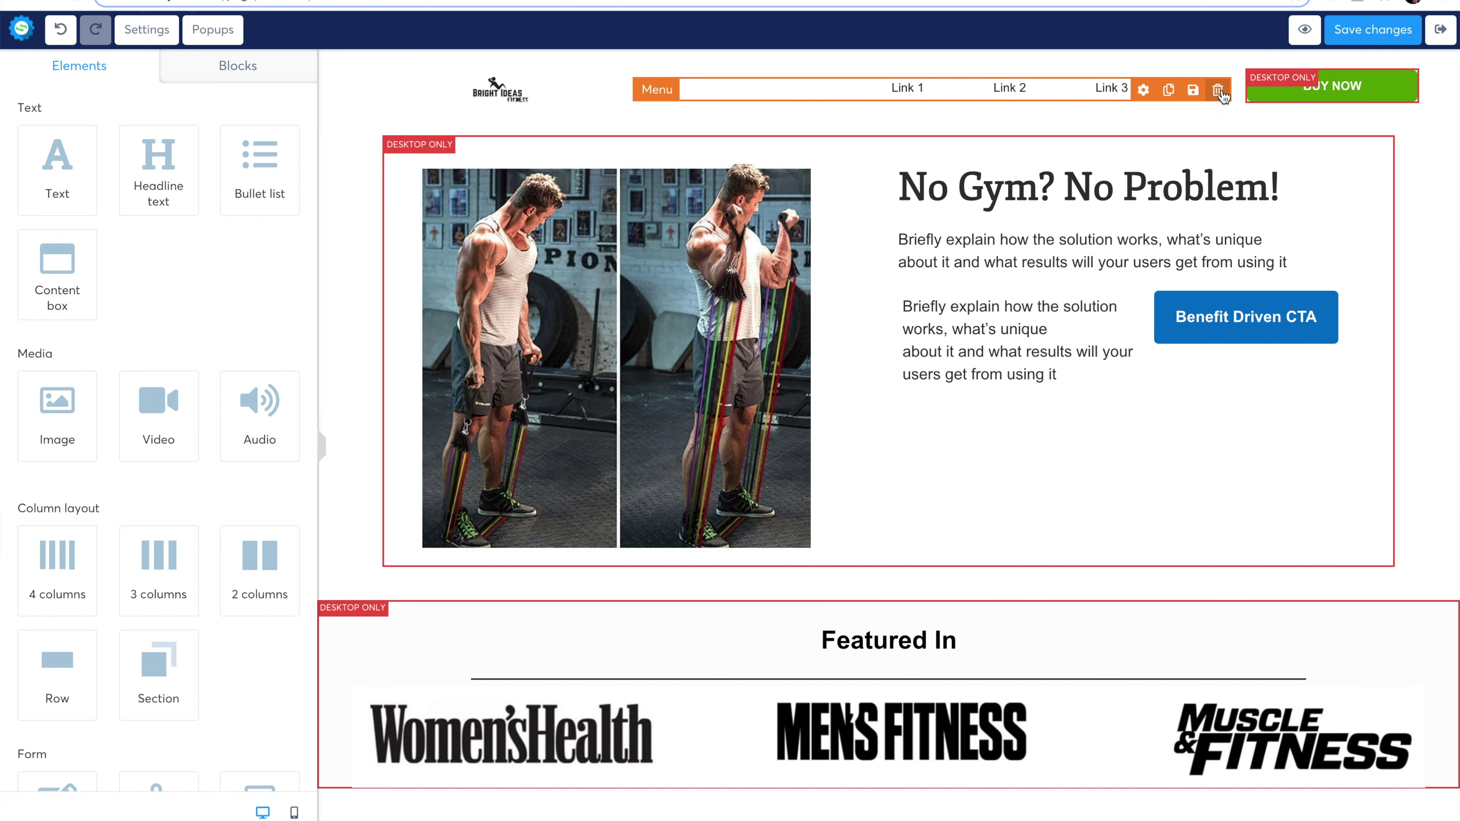
Delete the navigation menu with the placeholder links from the header row.
left_click(1218, 92)
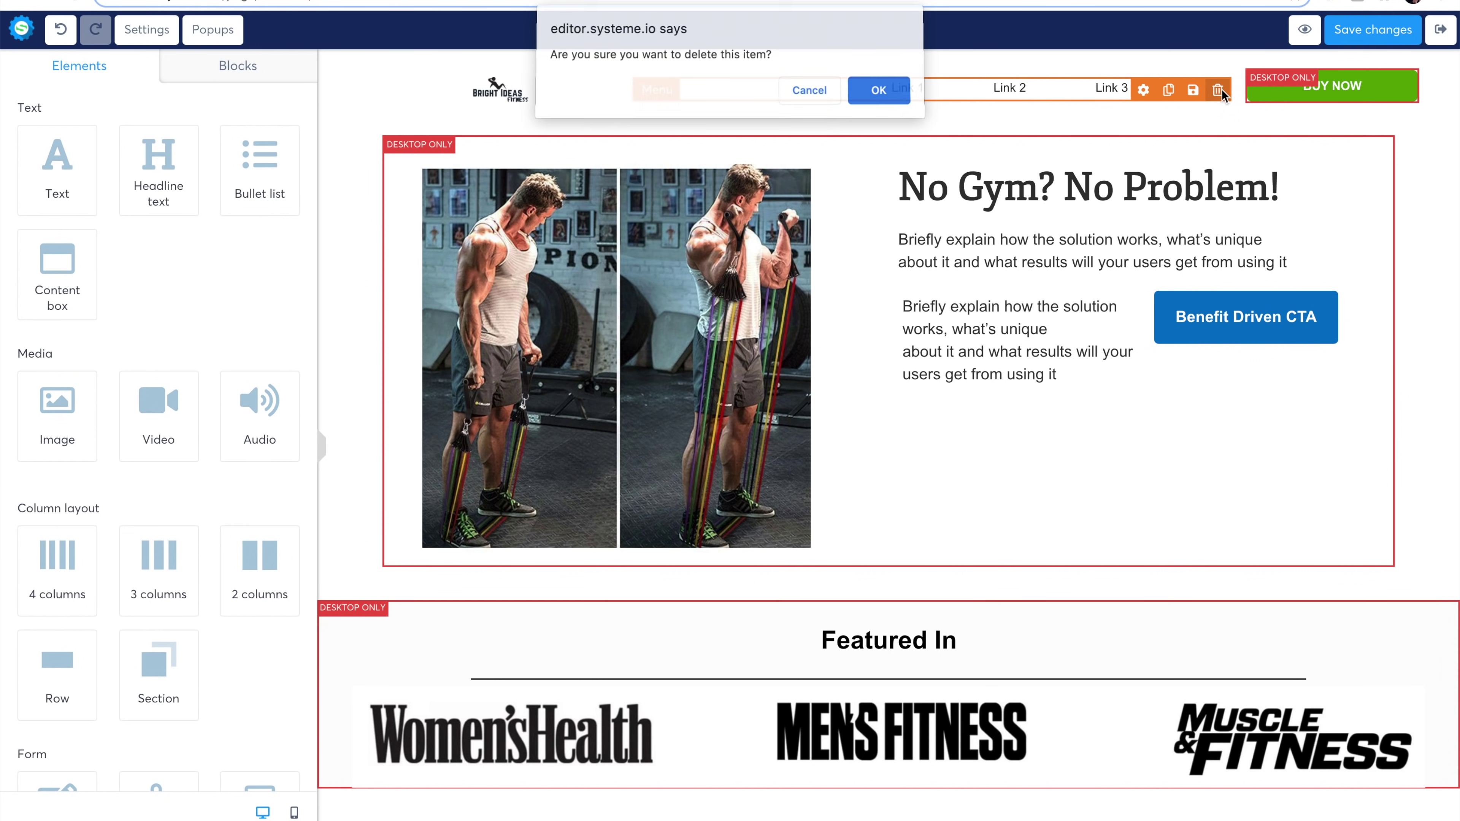
left_click(879, 92)
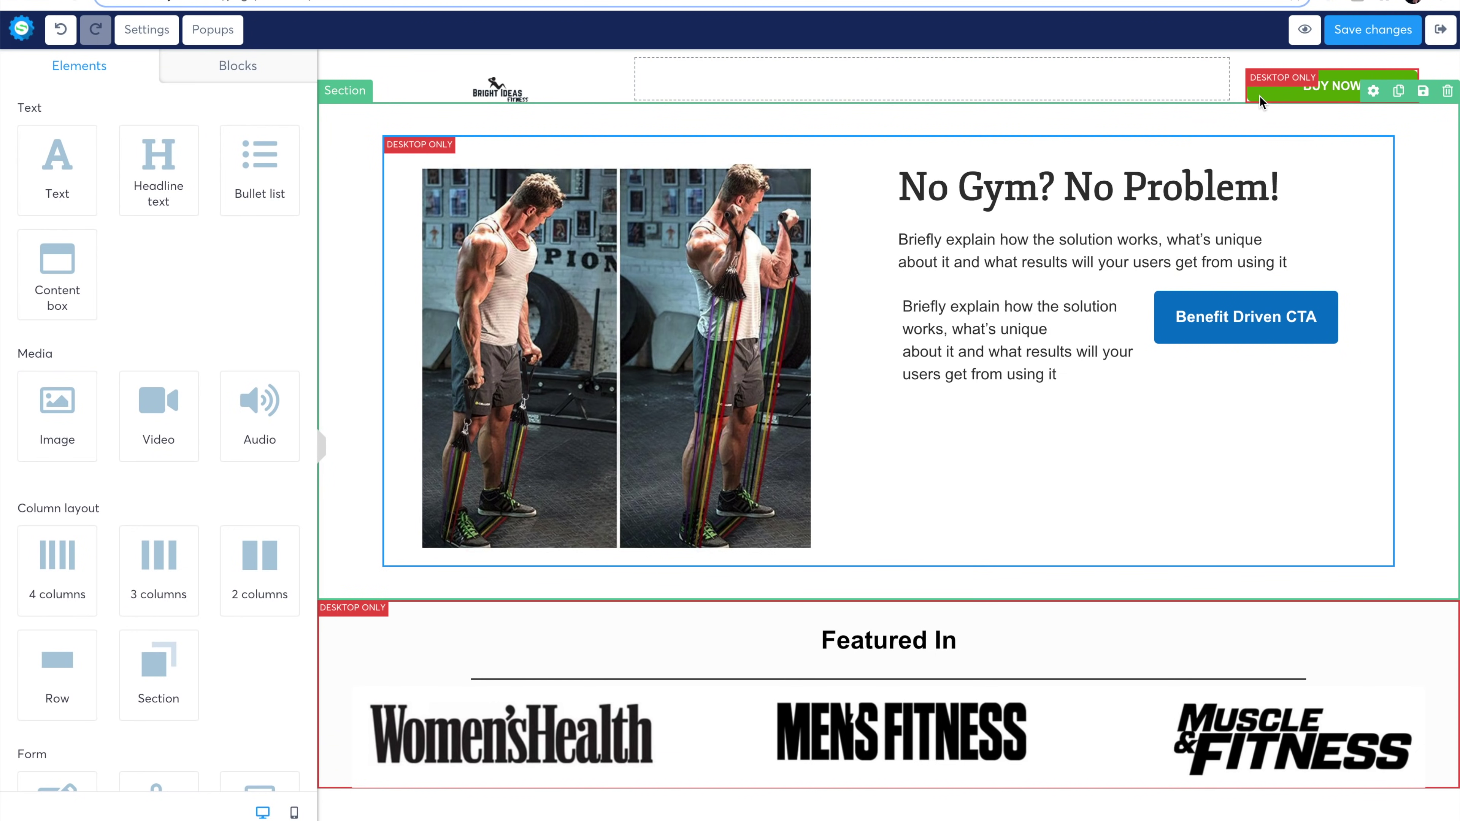
left_click_drag(1239, 81, 1207, 83)
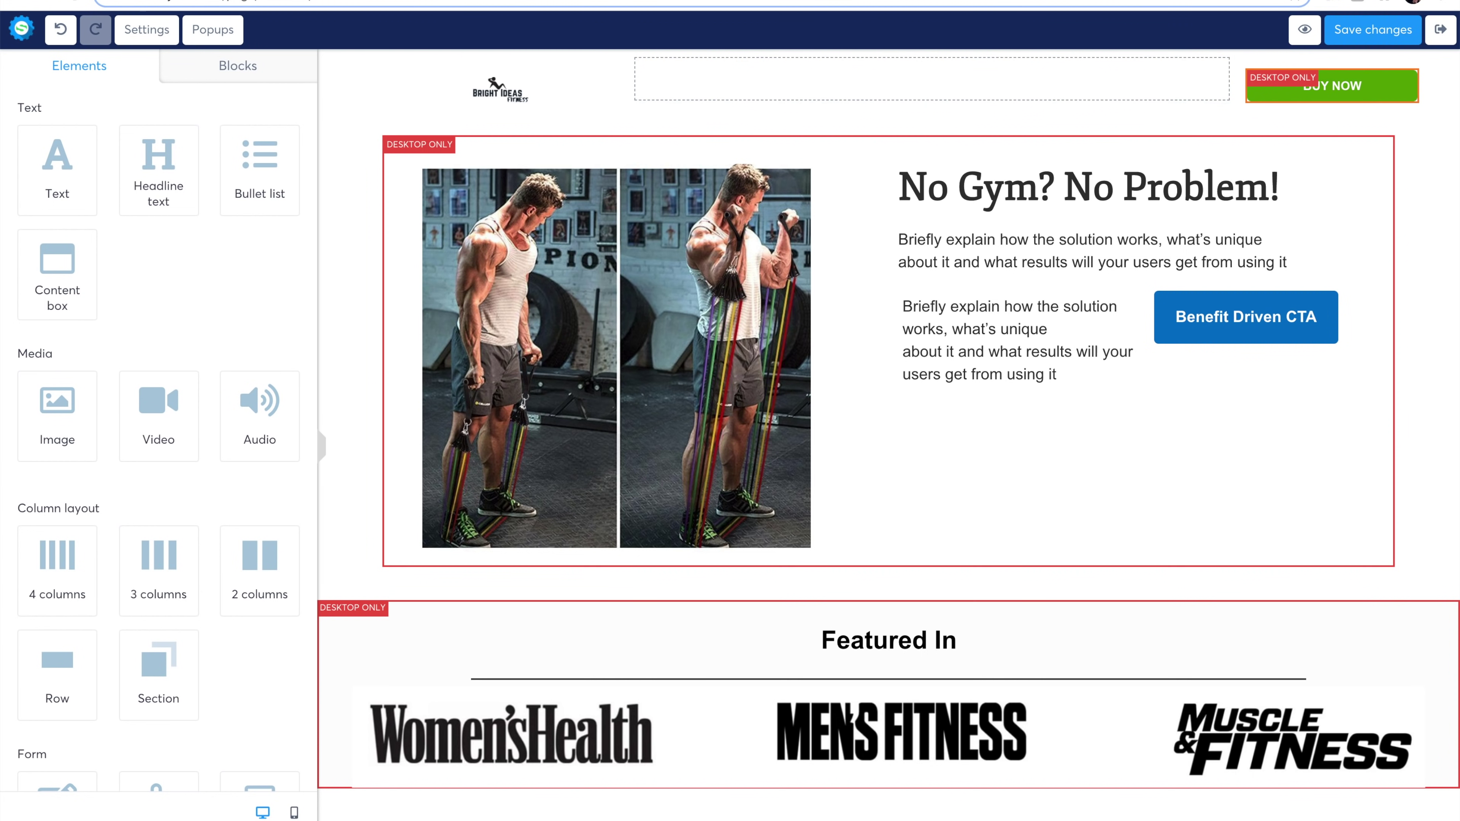
Save the changes and preview the page with the updated header.
left_click(1361, 34)
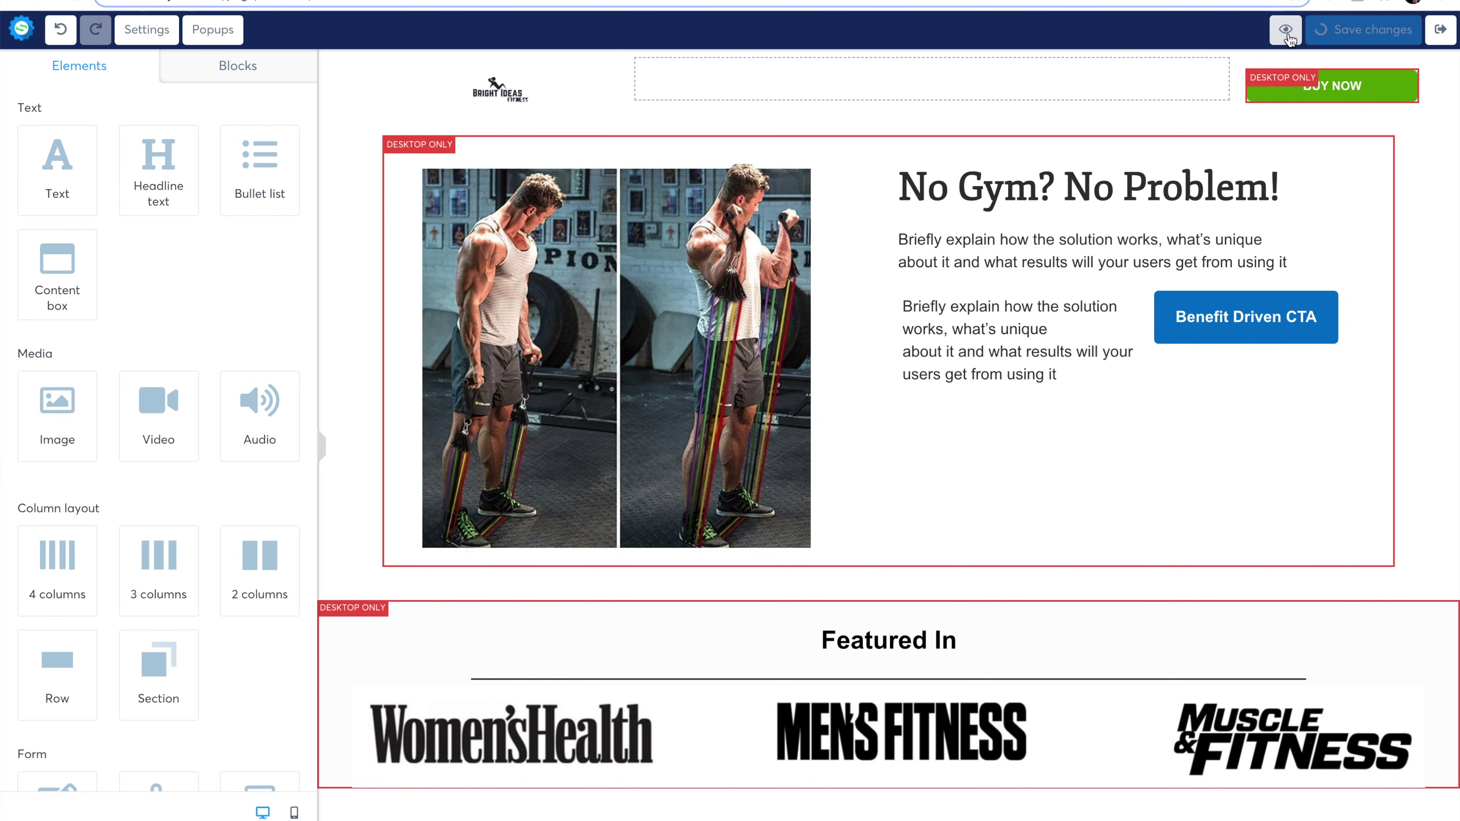
left_click(1315, 30)
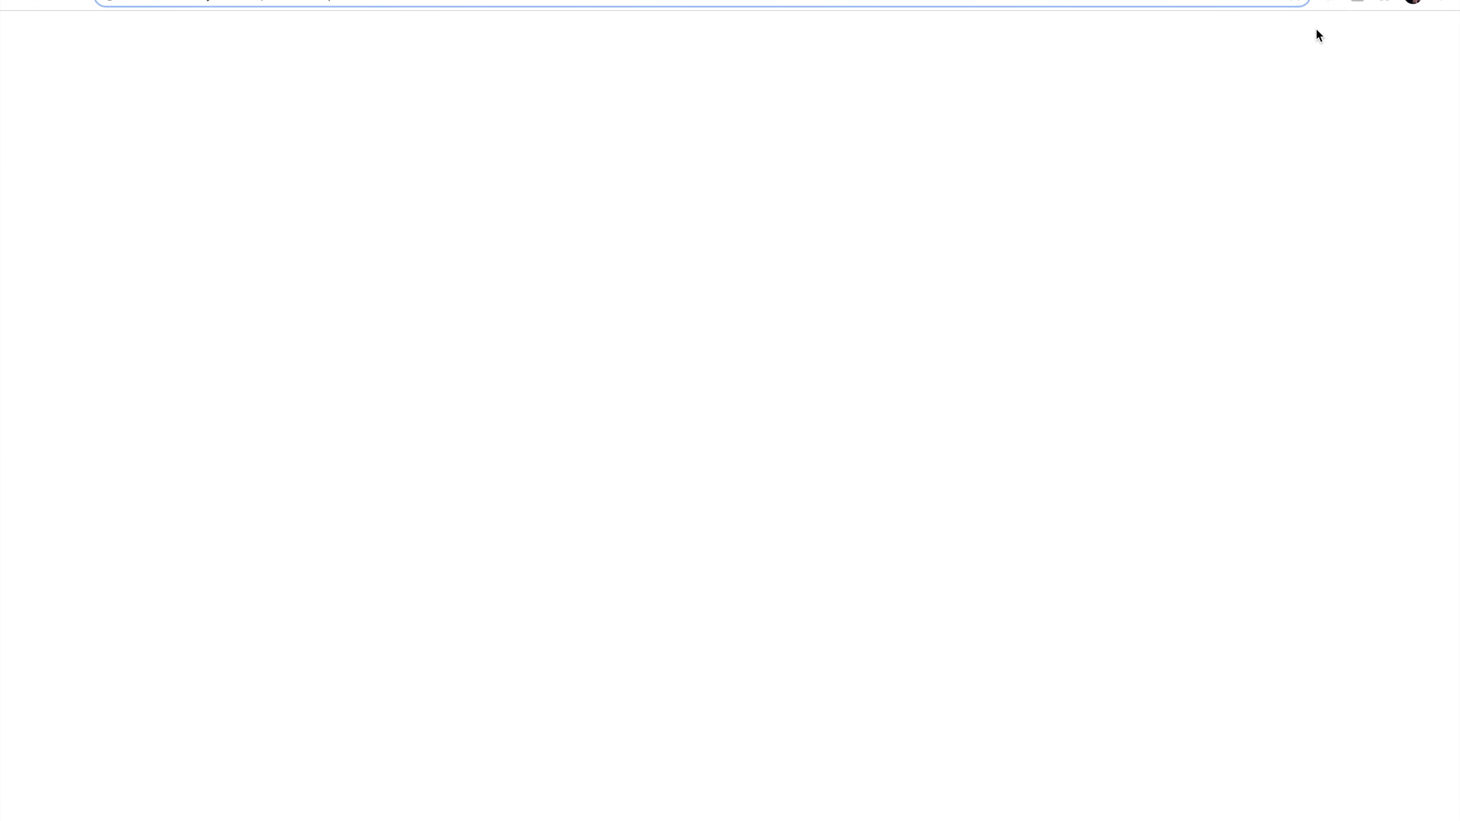
left_click(572, 26)
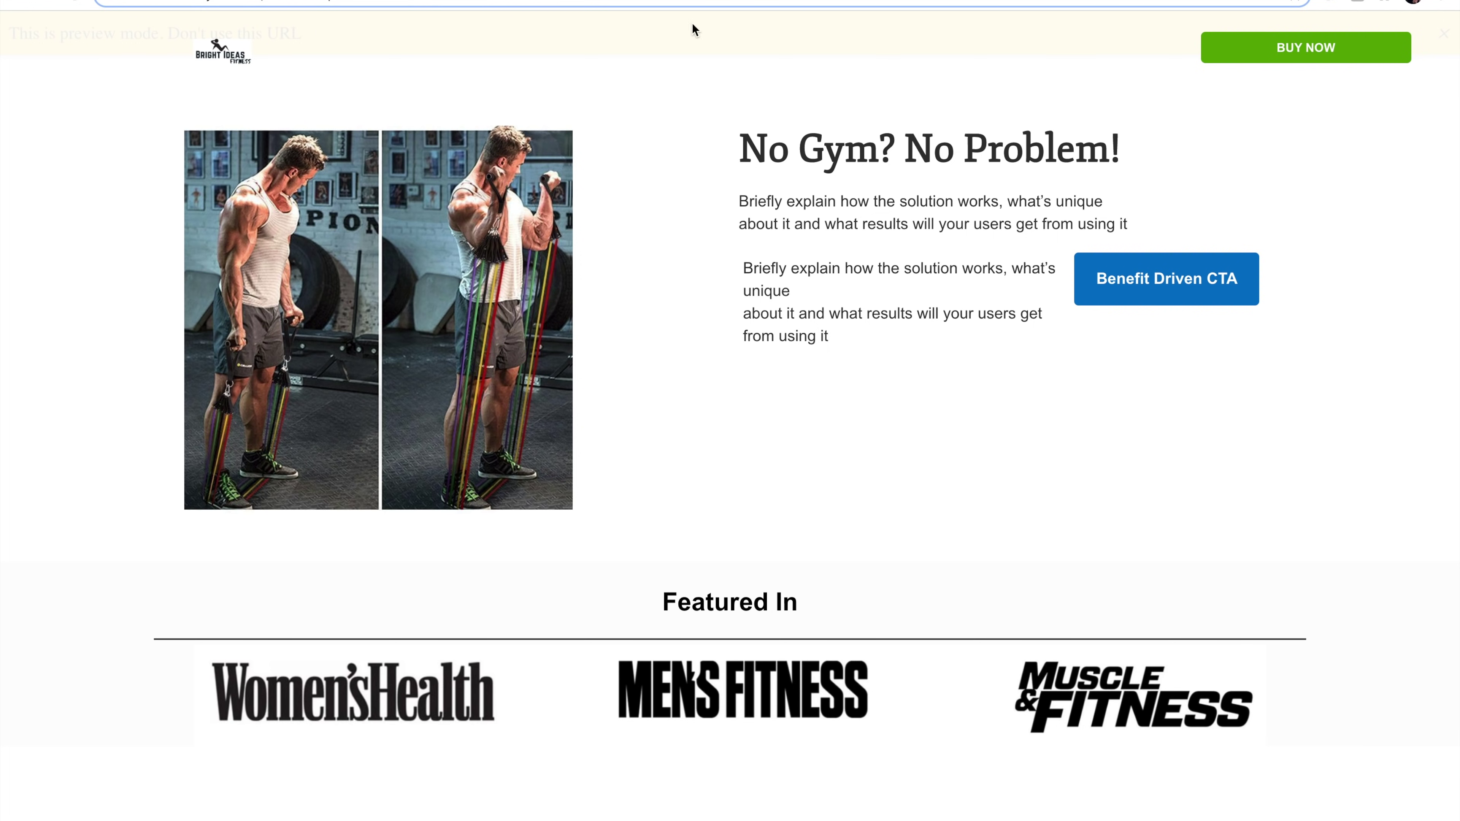
Check in the page preview how the fixed header with logo and BUY NOW button behaves over the hero and Featured In sections.
left_click_drag(25, 19, 132, 35)
left_click(205, 37)
left_click(259, 31)
scroll(1074, 331, "down", 2)
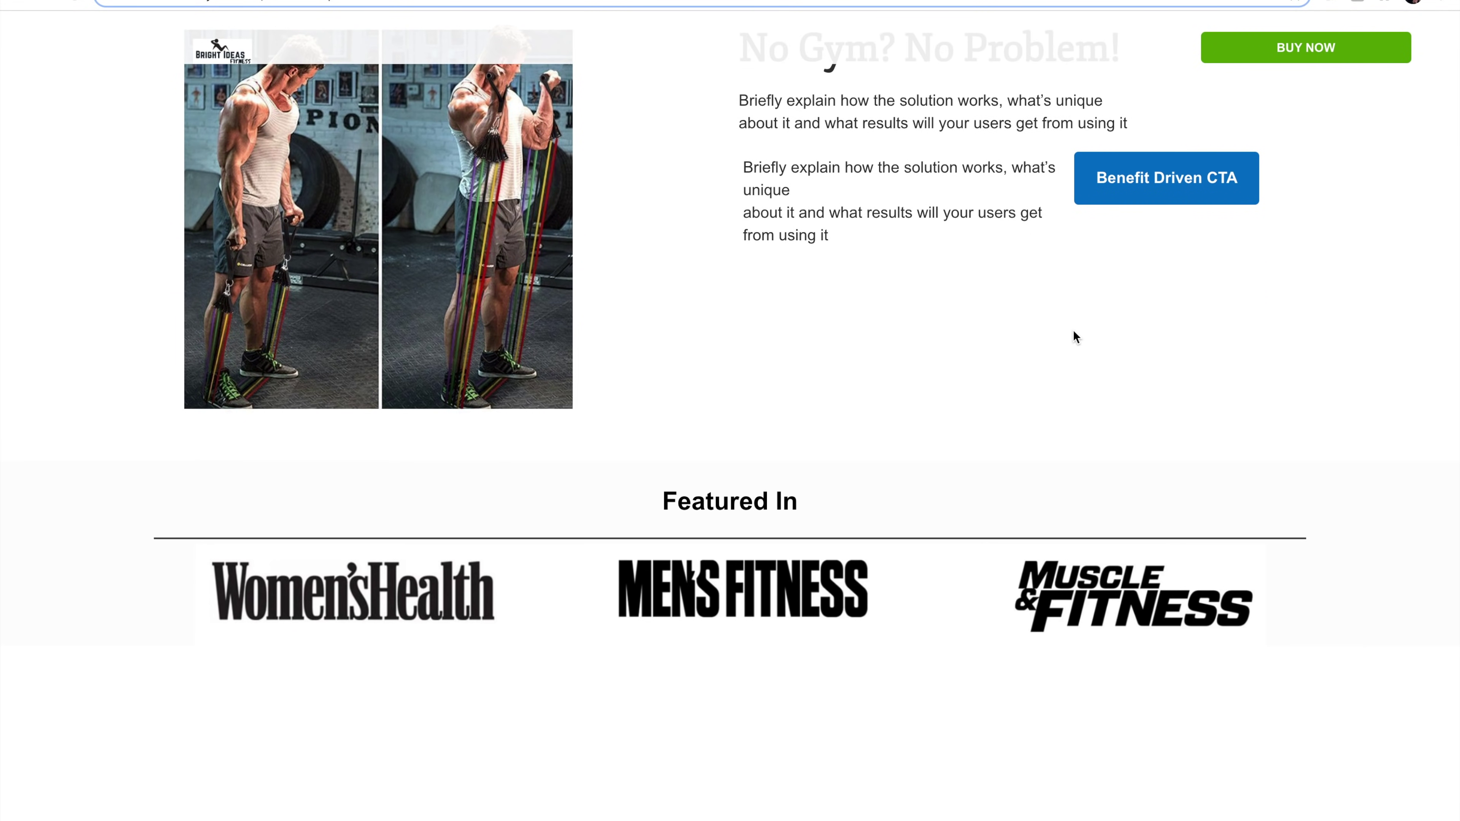
scroll(1073, 332, "up", 2)
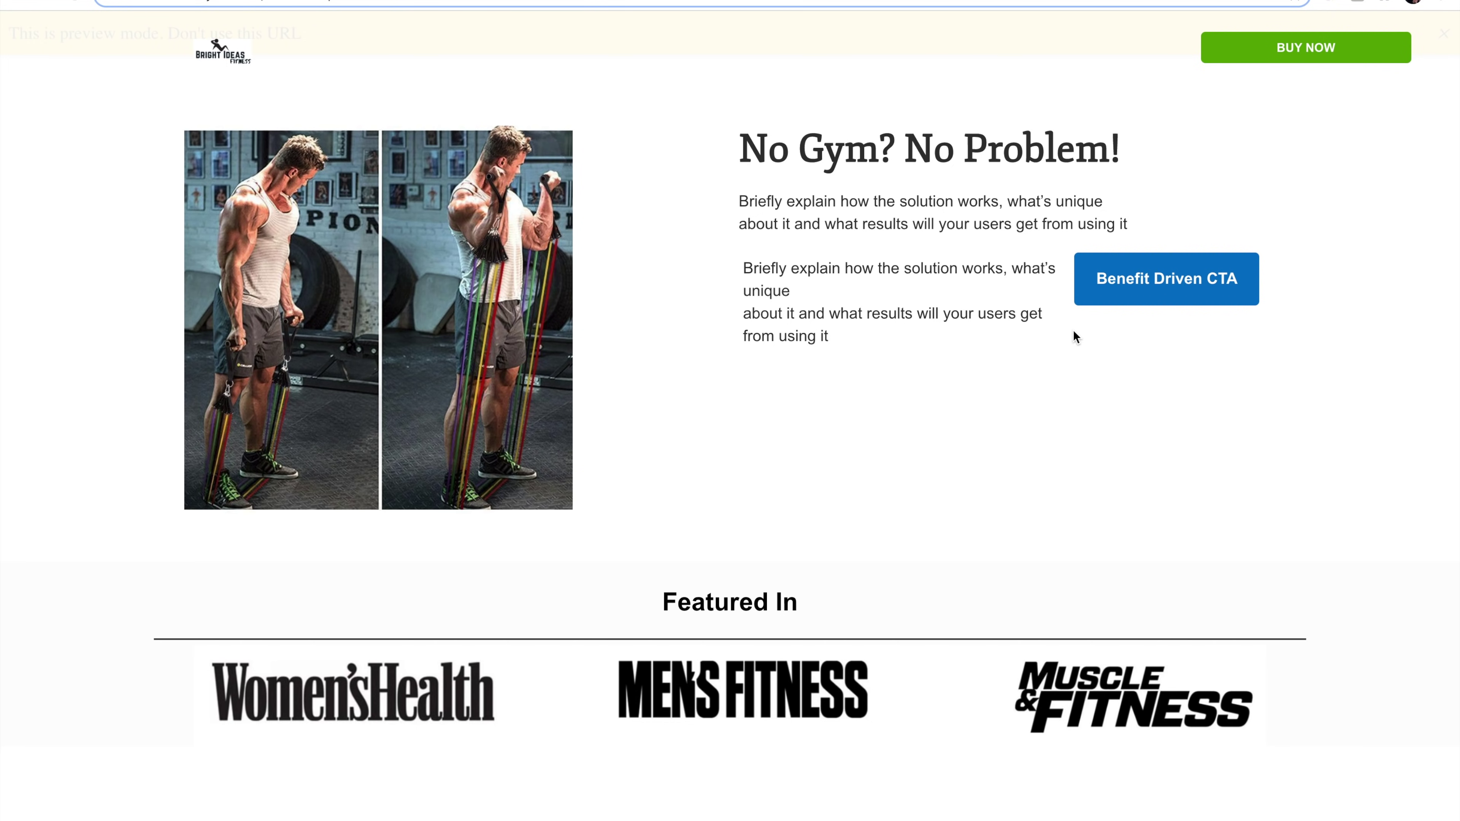
scroll(906, 362, "down", 3)
scroll(906, 361, "up", 4)
Switch to Safari and examine the full reference sales page, from the hero through the reviews to the bundle offers.
key("super+Tab")
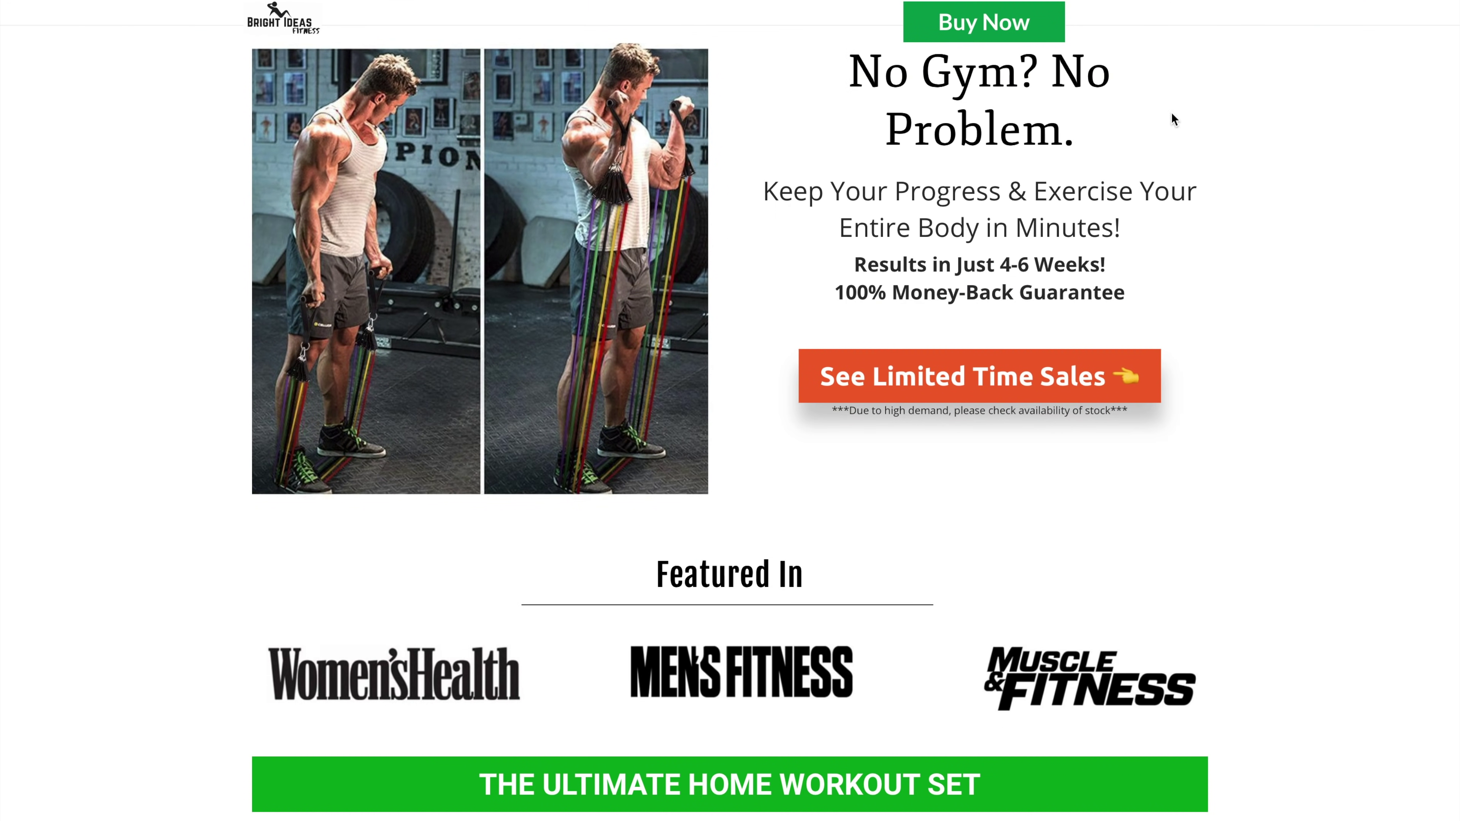
scroll(940, 266, "down", 20)
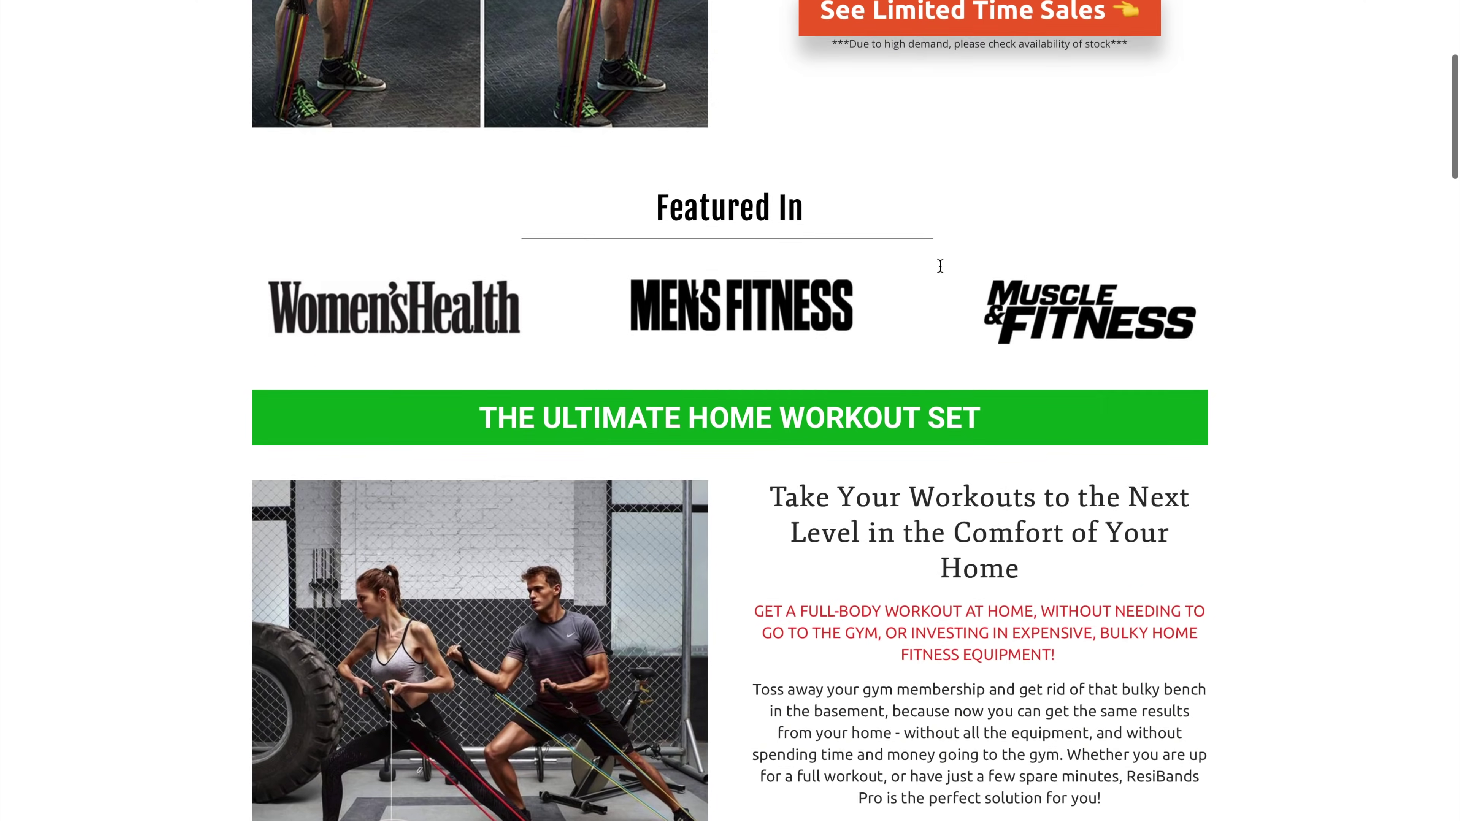
scroll(940, 265, "down", 20)
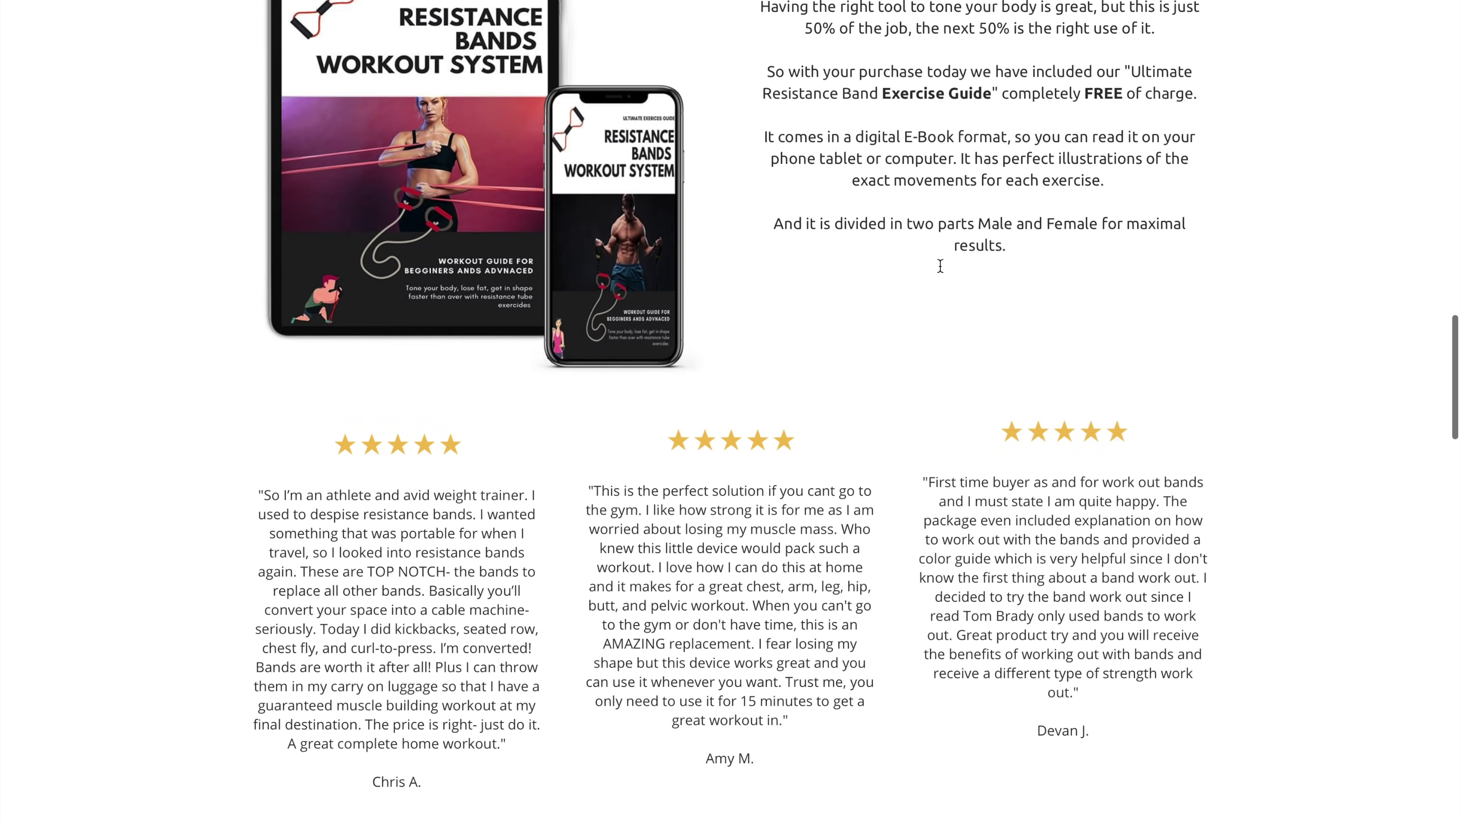
scroll(940, 266, "down", 20)
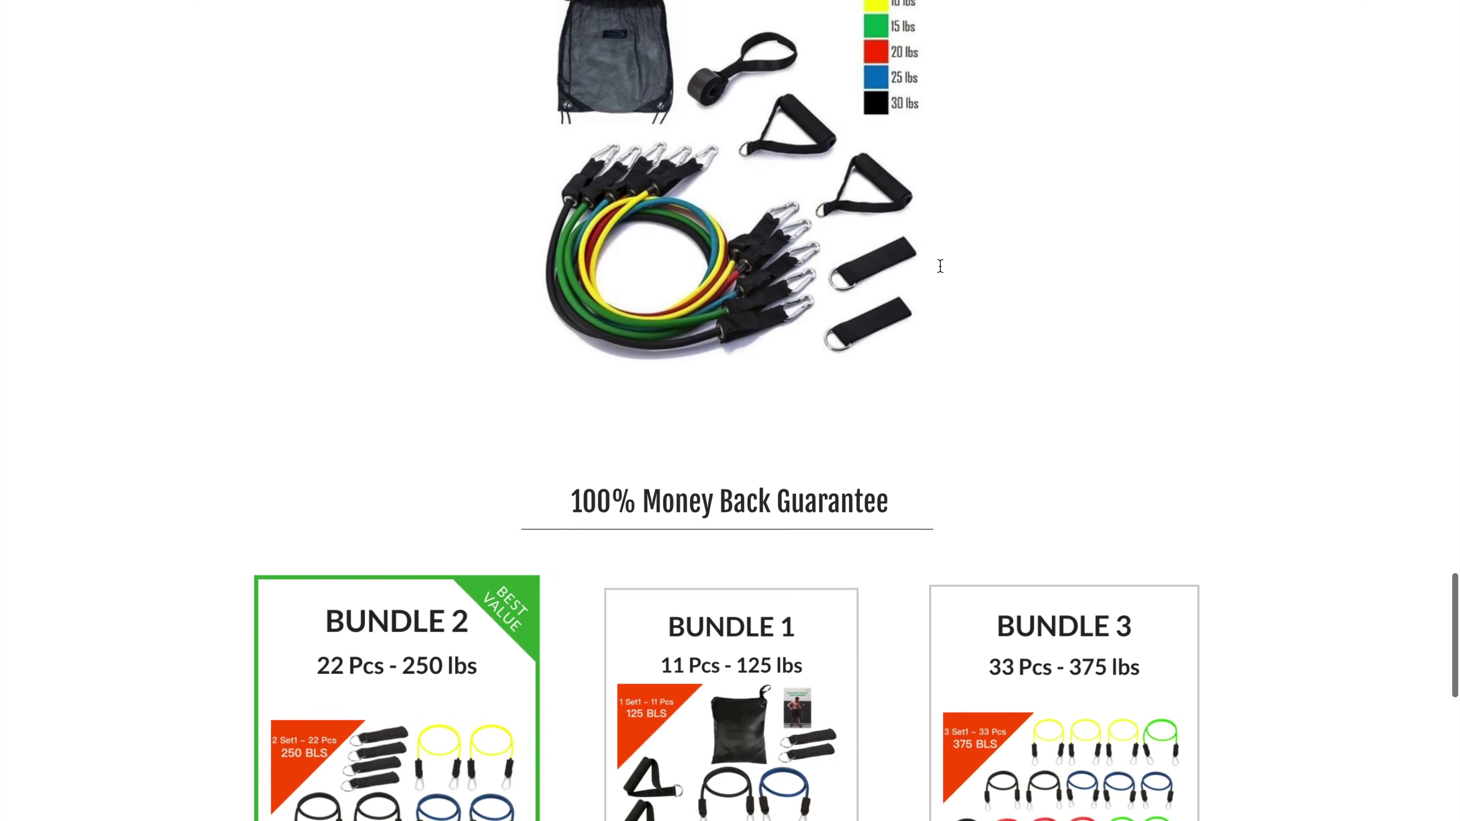
scroll(941, 266, "up", 8)
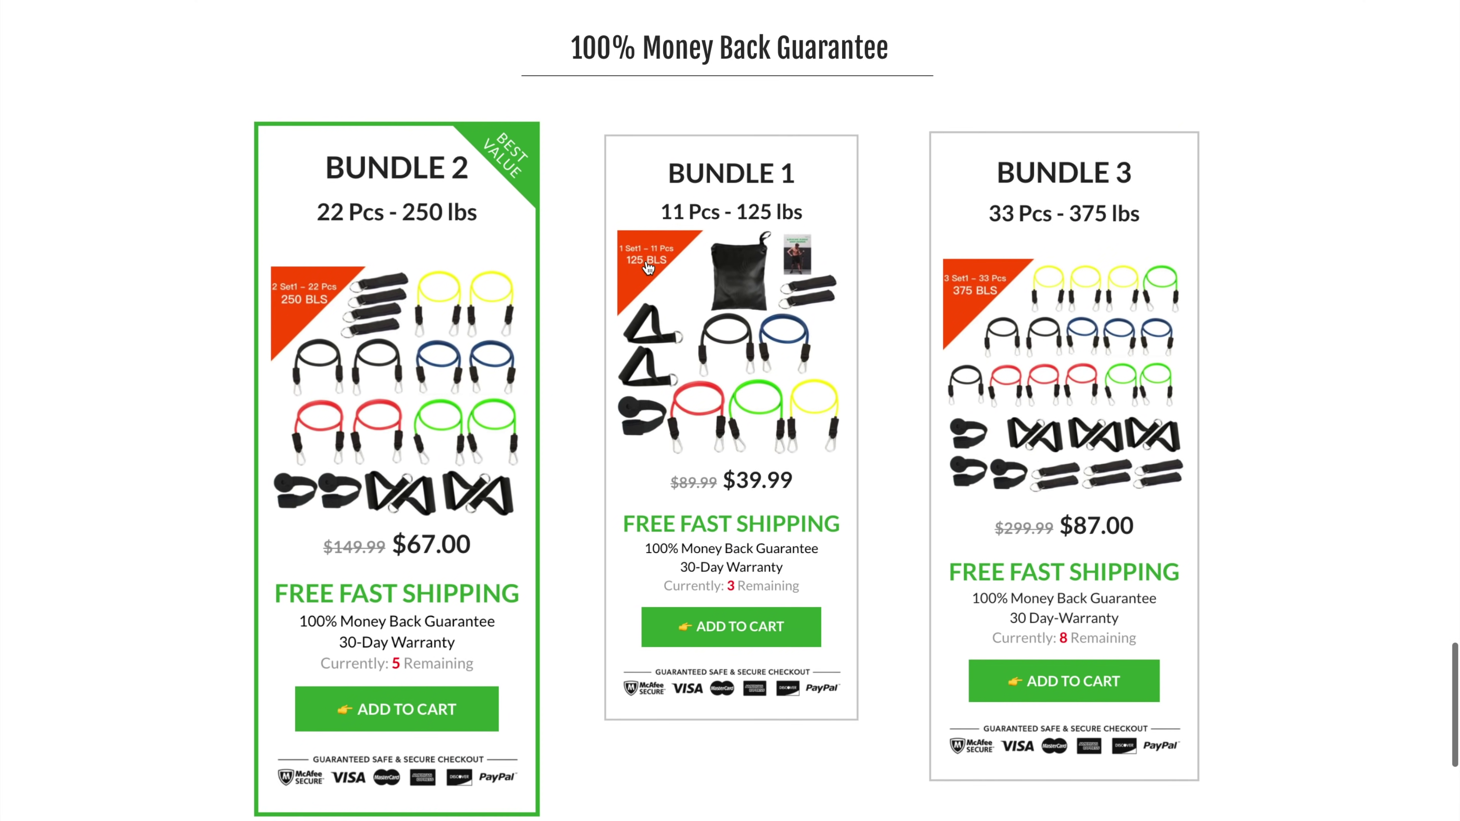
scroll(941, 272, "up", 8)
scroll(941, 271, "up", 20)
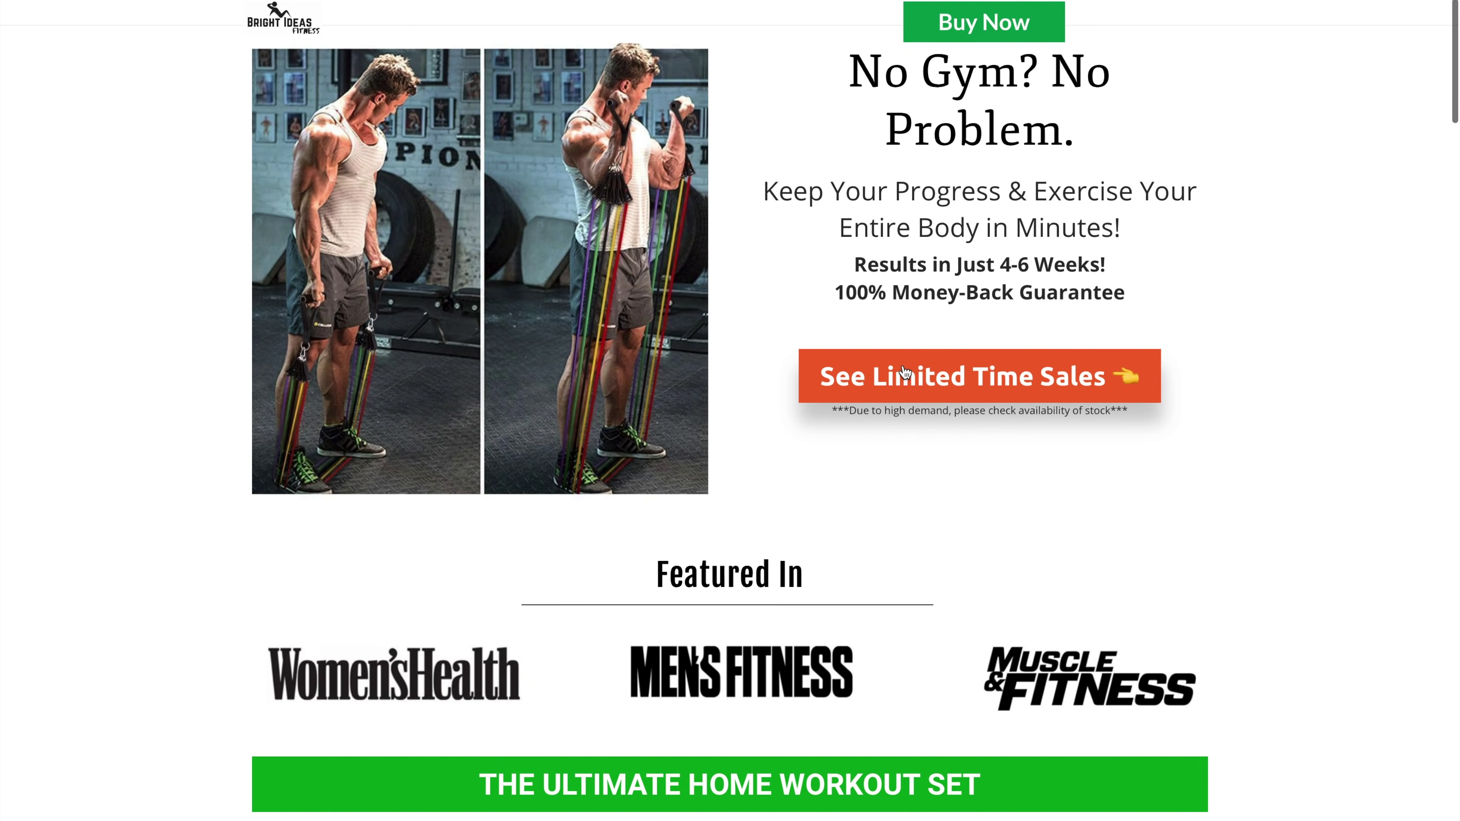
scroll(904, 373, "down", 3)
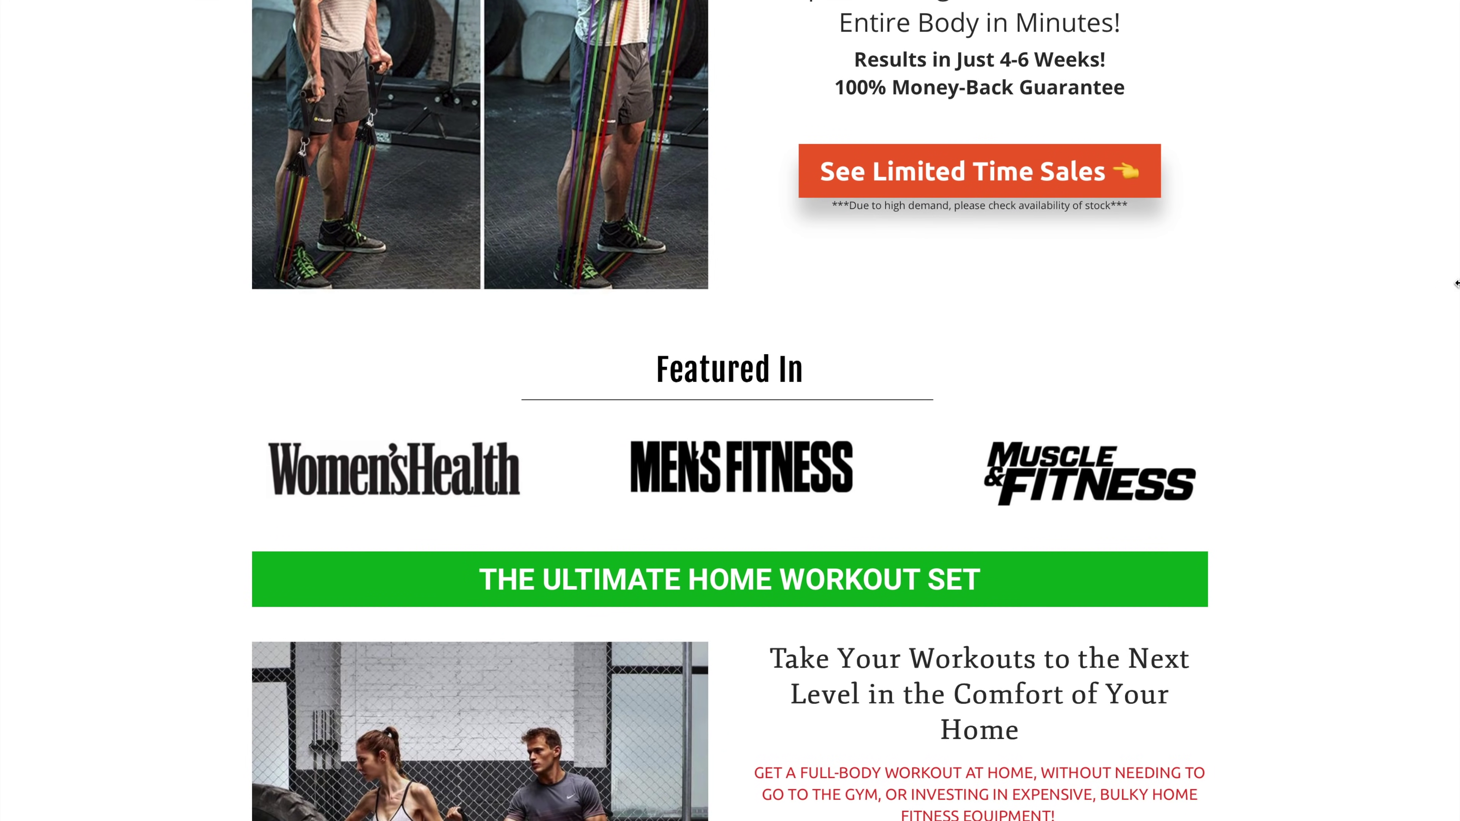
scroll(1457, 283, "up", 3)
Switch back to Chrome and bring up the SearchBerg SEO page example.
key("super+Tab")
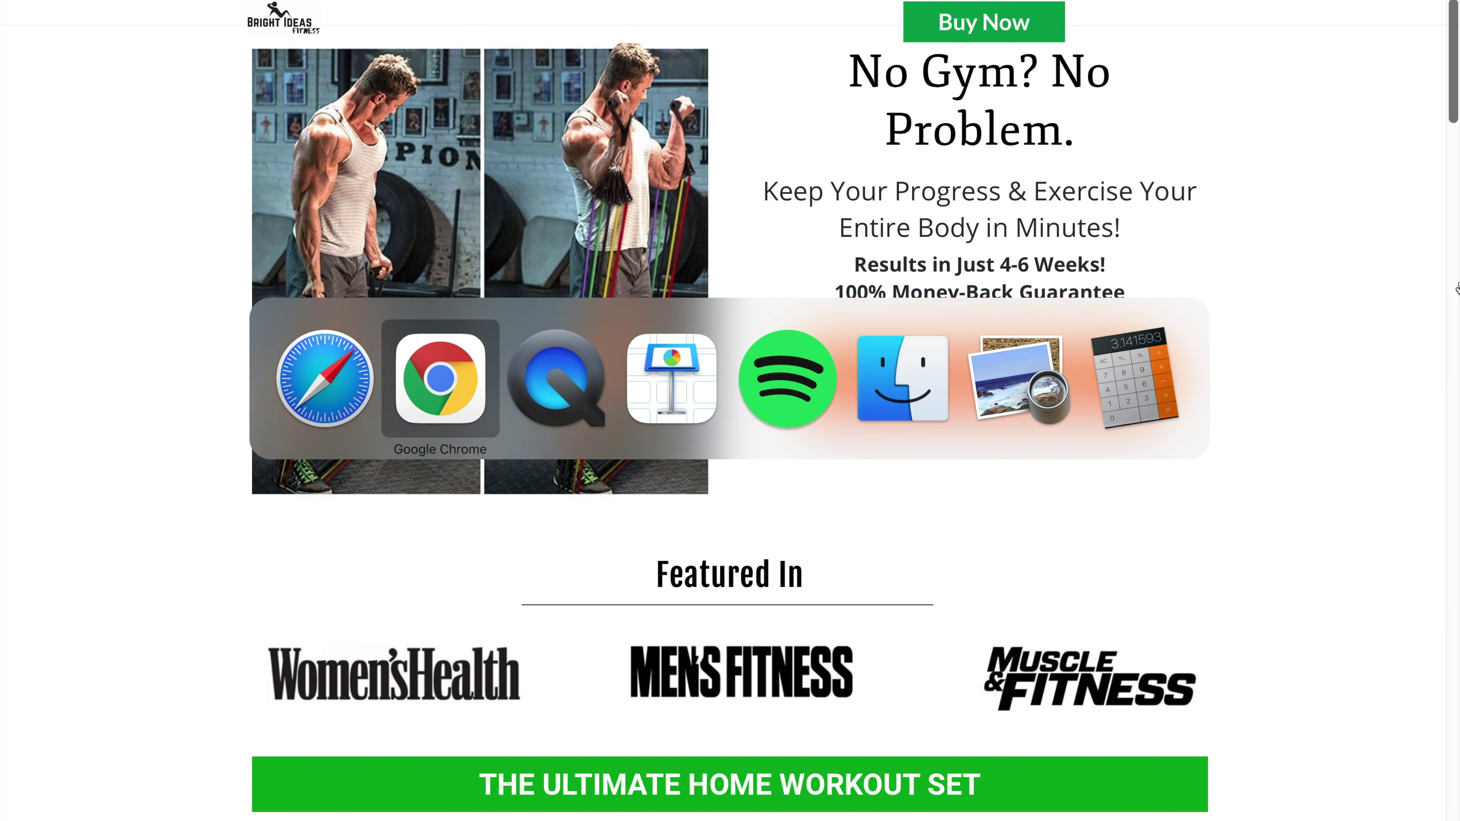
key("super+Tab")
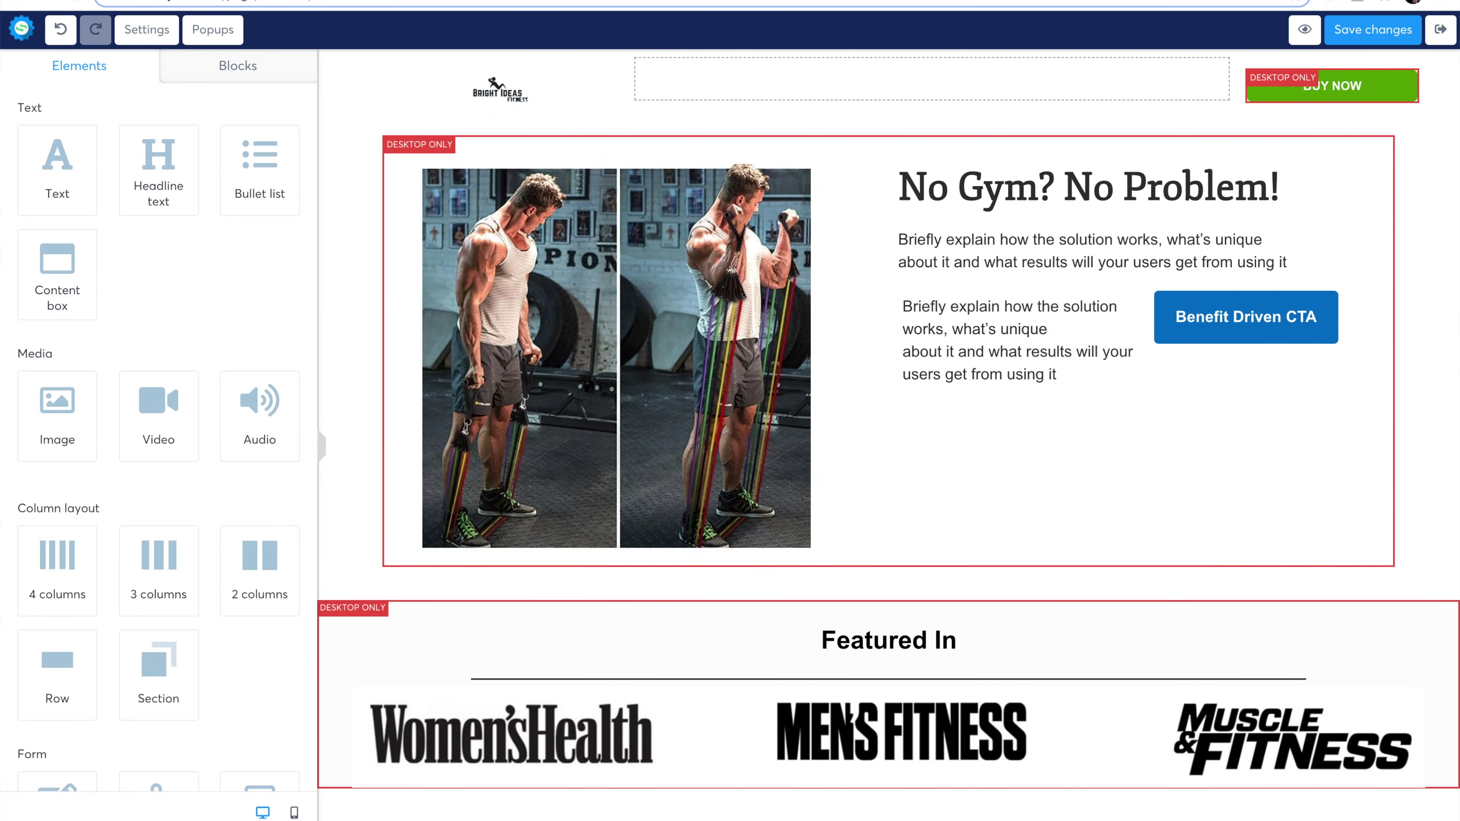
key("ctrl+Tab")
key("ctrl+Tab")
key("ctrl+Tab")
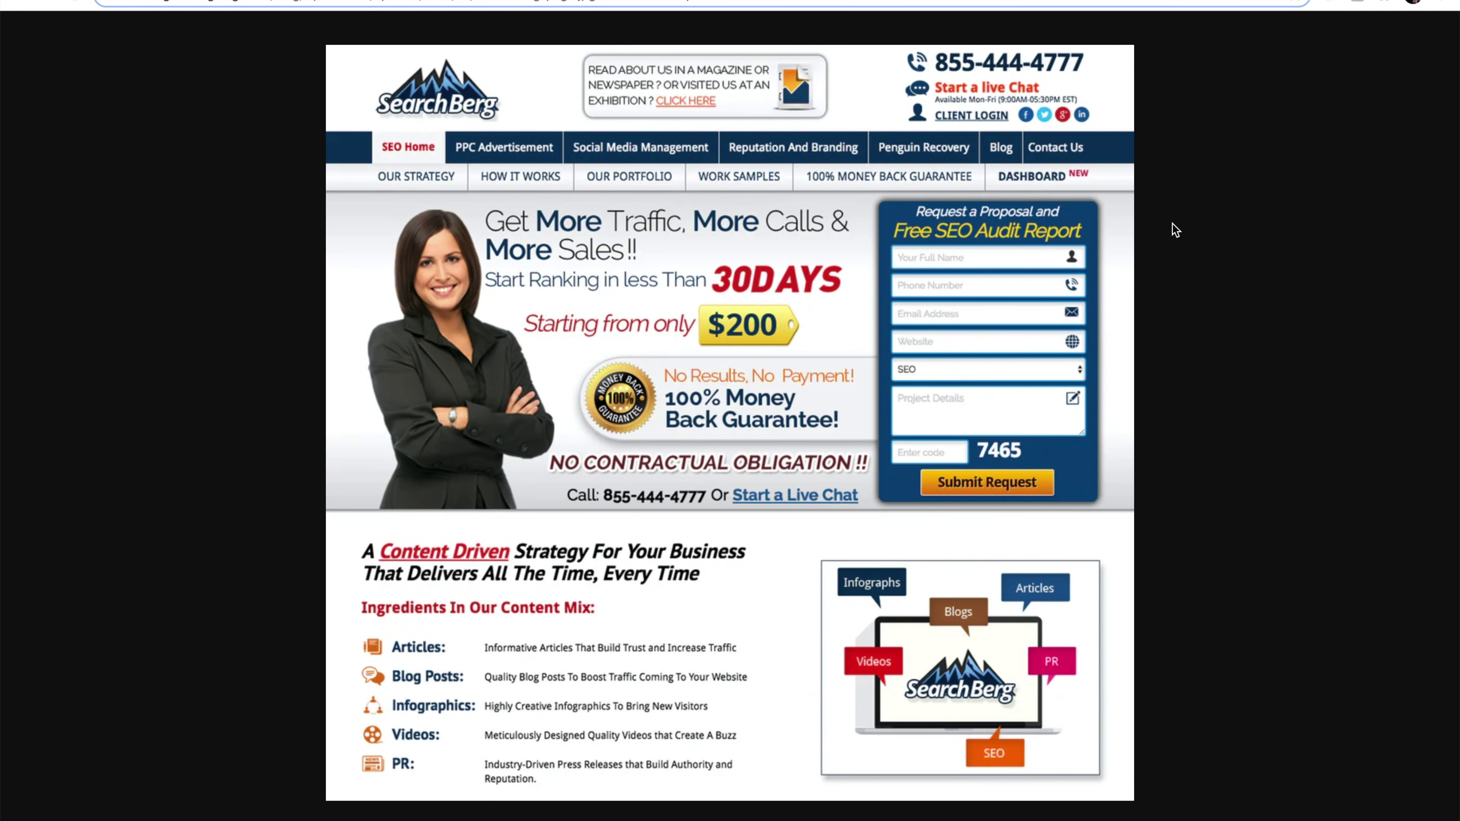
Return to the reference sales page in Safari and examine its hero section with the headline and call-to-action button.
key("super+Tab")
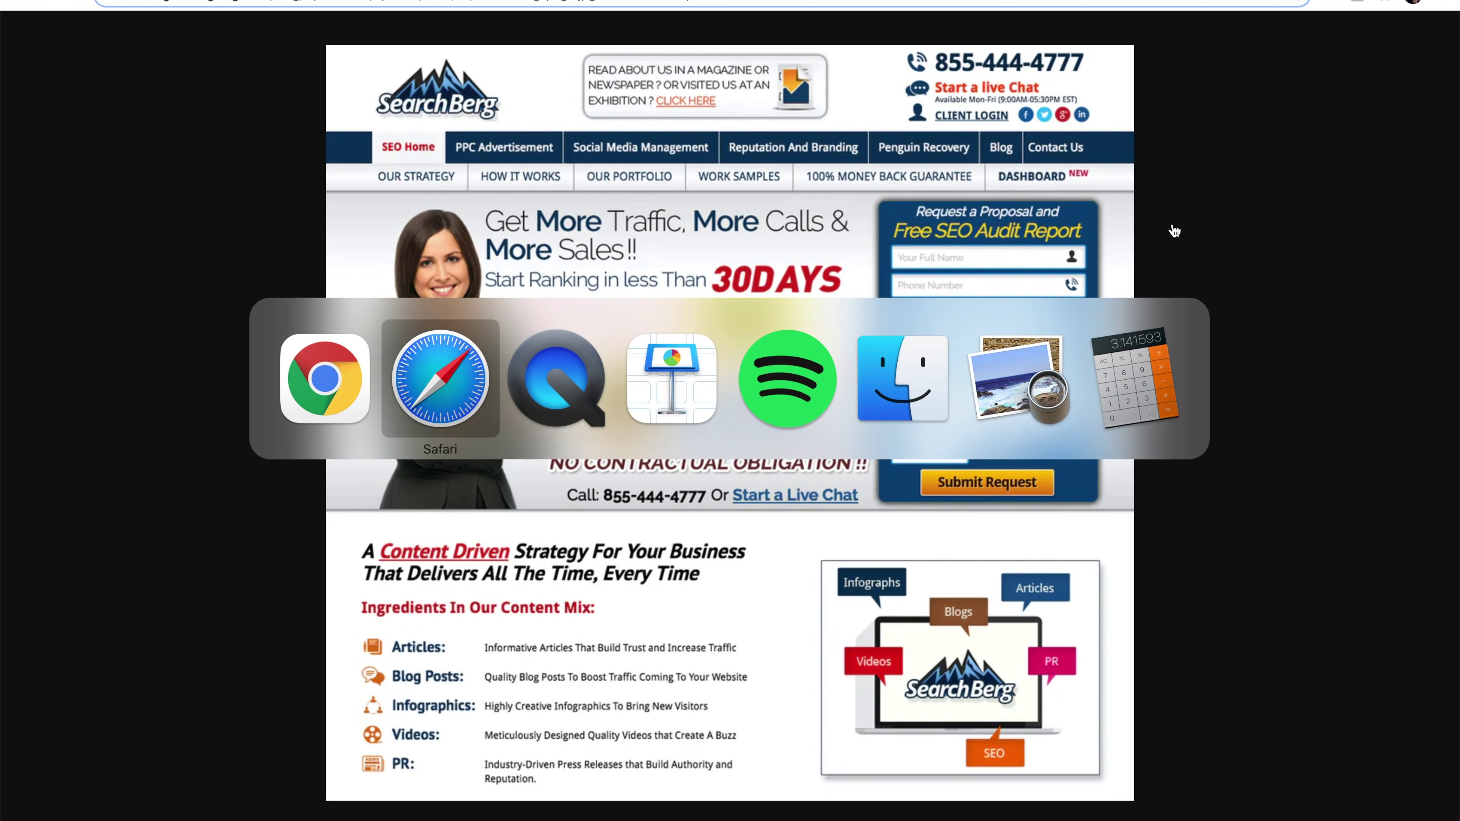
scroll(1187, 362, "down", 1)
scroll(1187, 363, "up", 1)
scroll(1187, 362, "down", 2)
scroll(1186, 359, "up", 2)
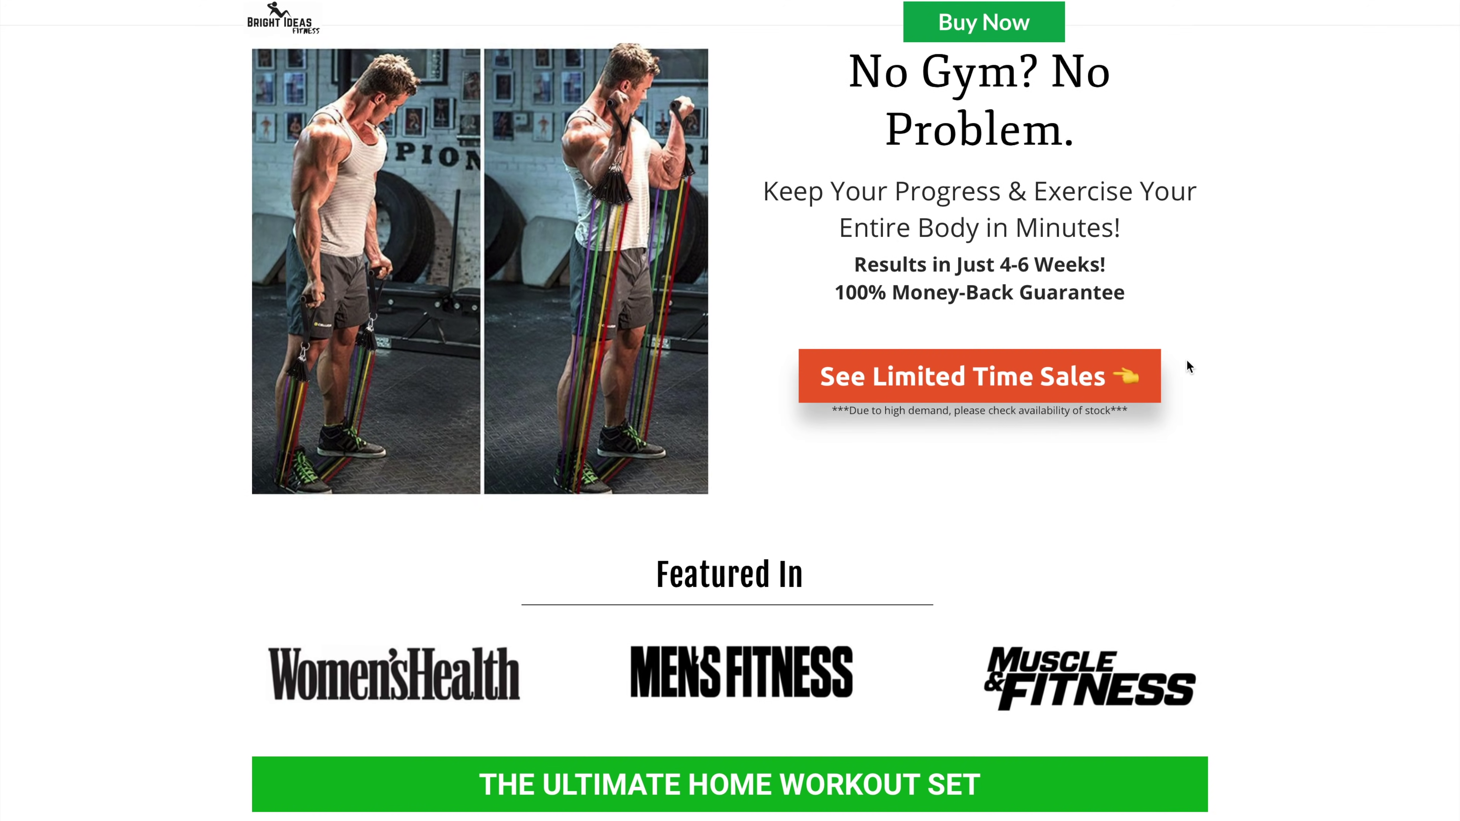
scroll(1186, 366, "down", 4)
scroll(1186, 366, "up", 4)
Examine the image and text layout of the reference page's home workout set, fitness level and free exercise guide sections.
scroll(1186, 366, "down", 12)
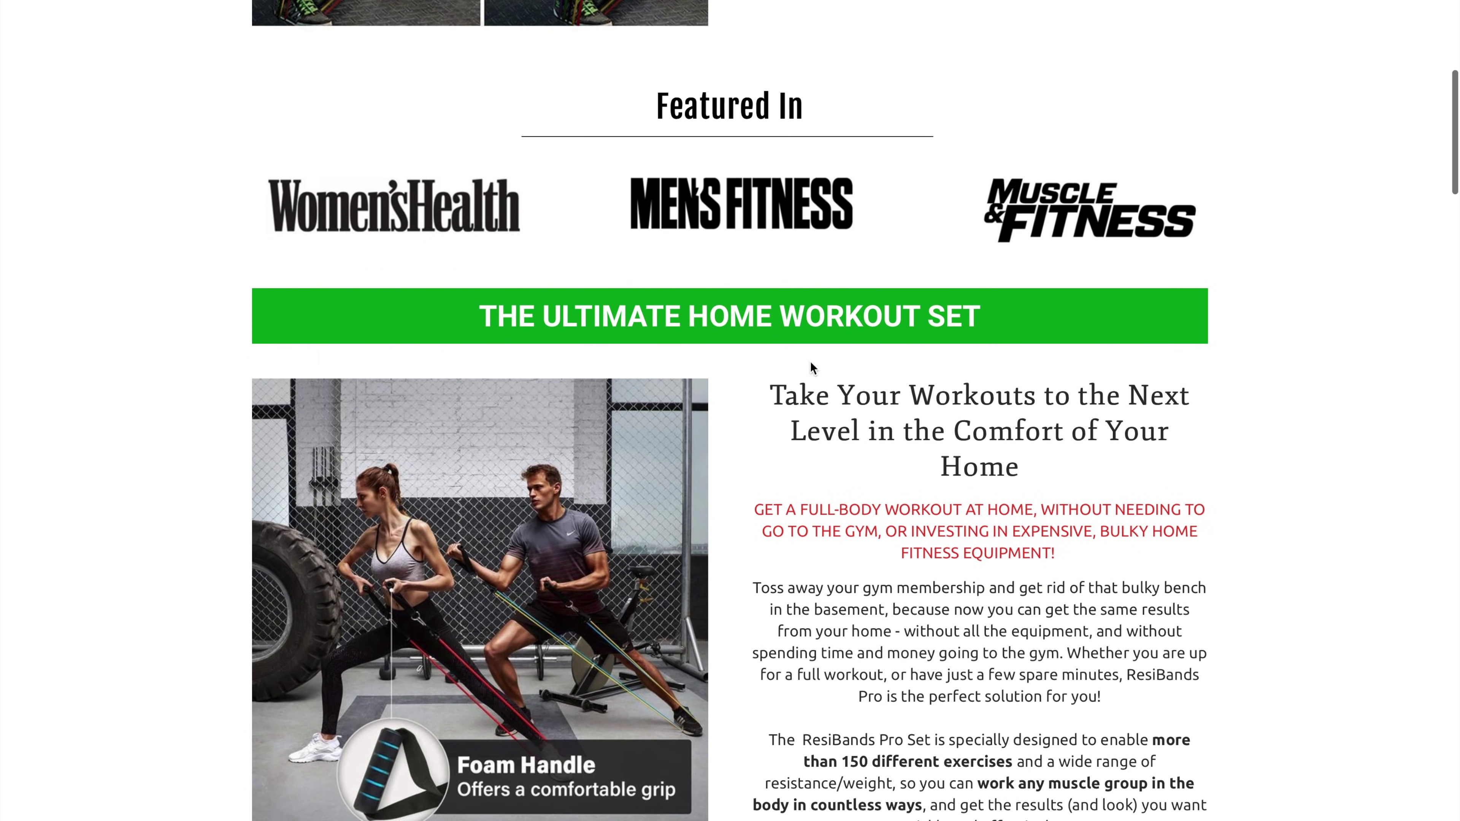
left_click_drag(810, 361, 997, 575)
scroll(997, 577, "down", 9)
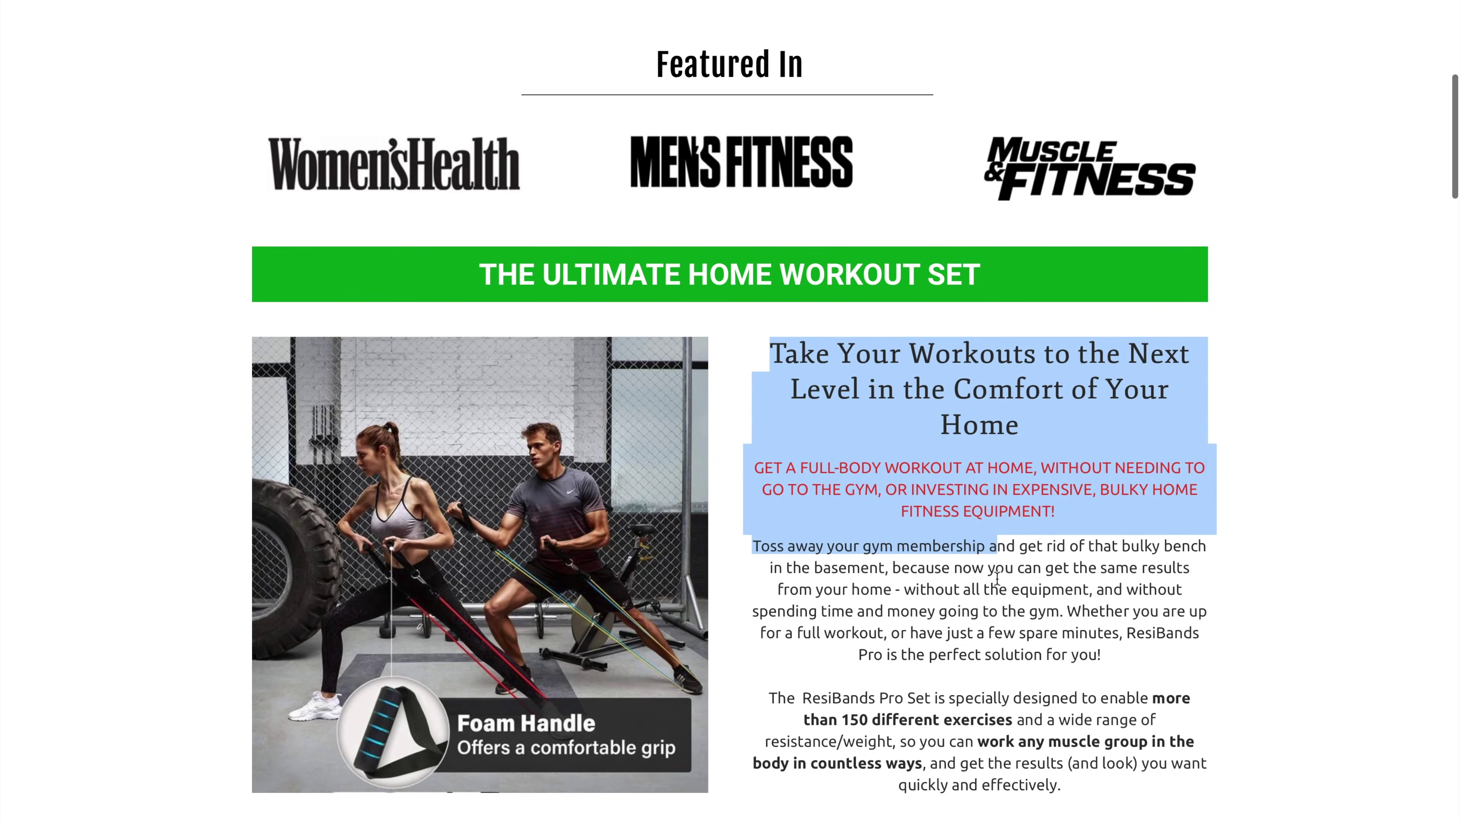
scroll(996, 579, "down", 12)
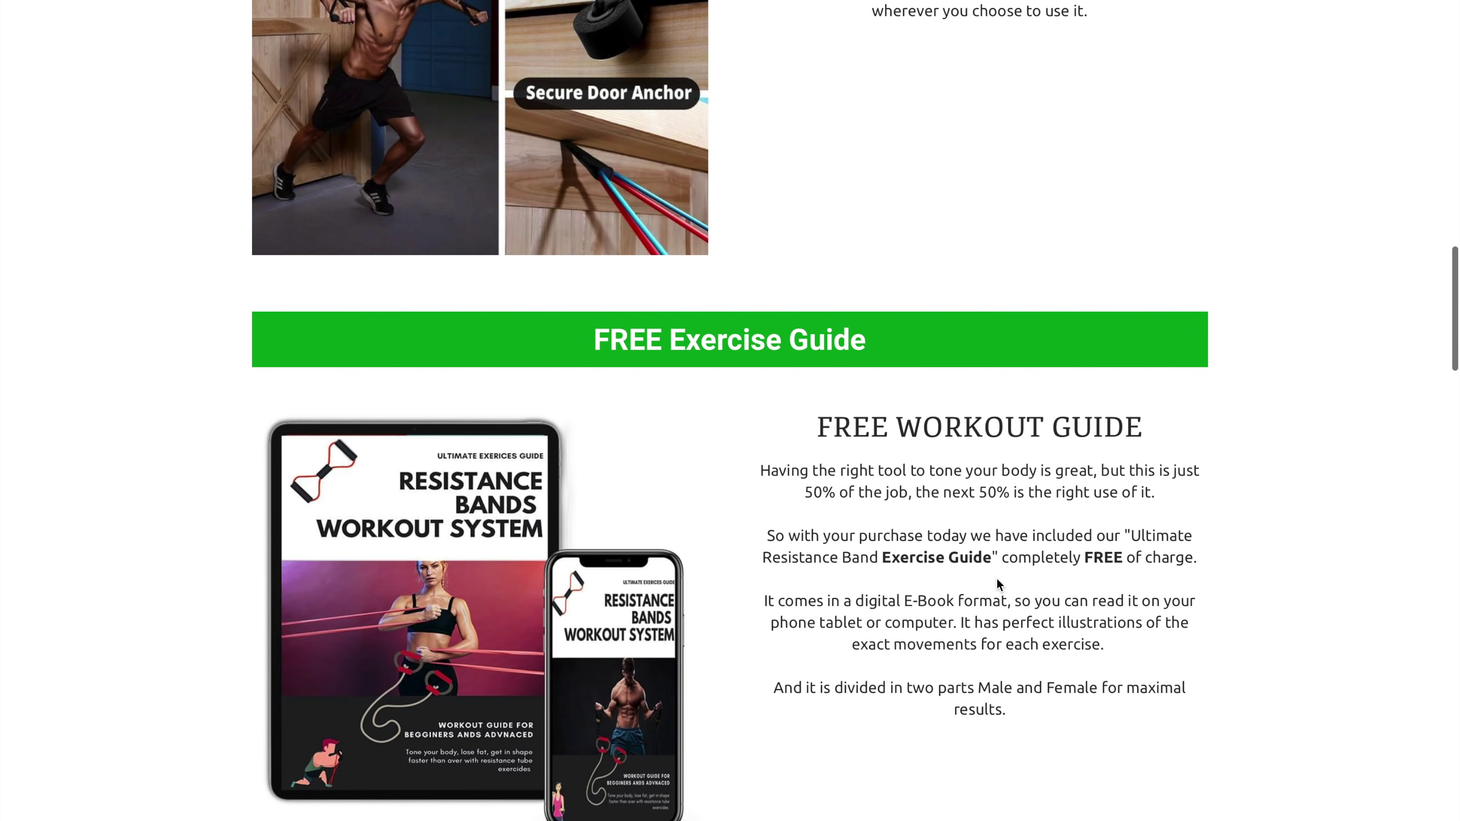
left_click_drag(817, 423, 1152, 712)
left_click(1103, 623)
scroll(1103, 623, "up", 7)
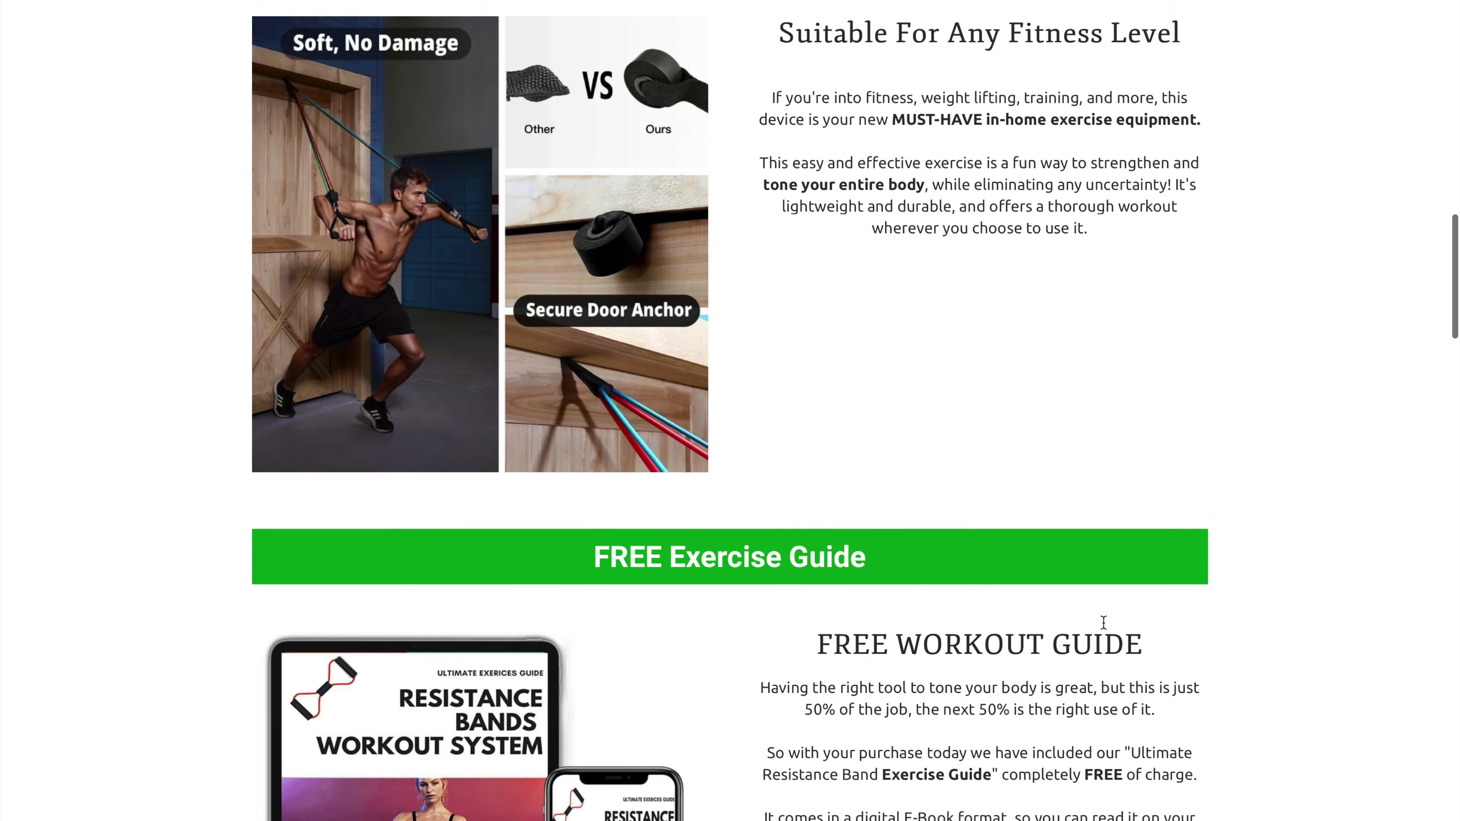
scroll(1103, 623, "up", 6)
scroll(1103, 622, "up", 4)
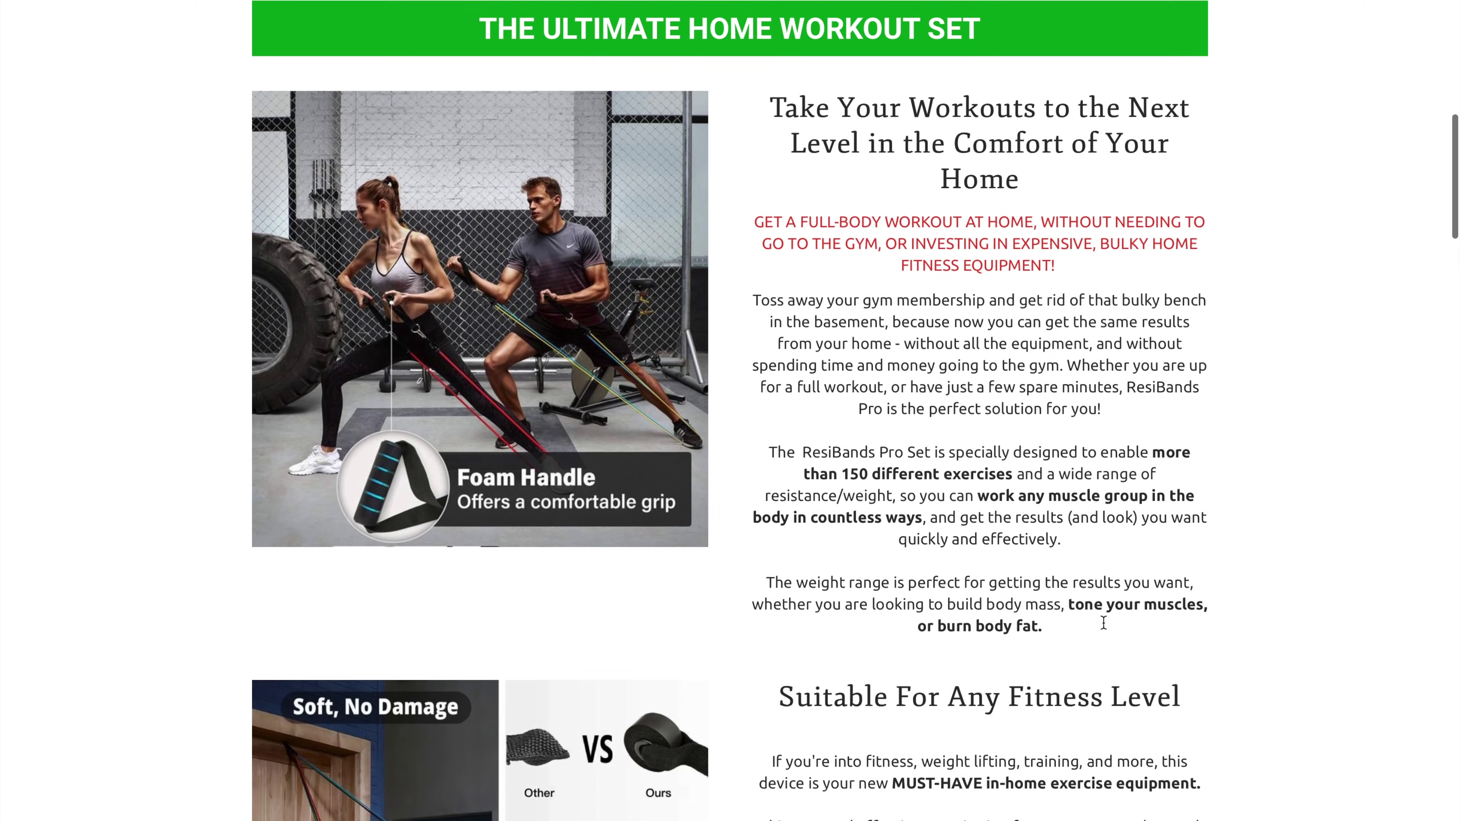
scroll(1103, 622, "up", 1)
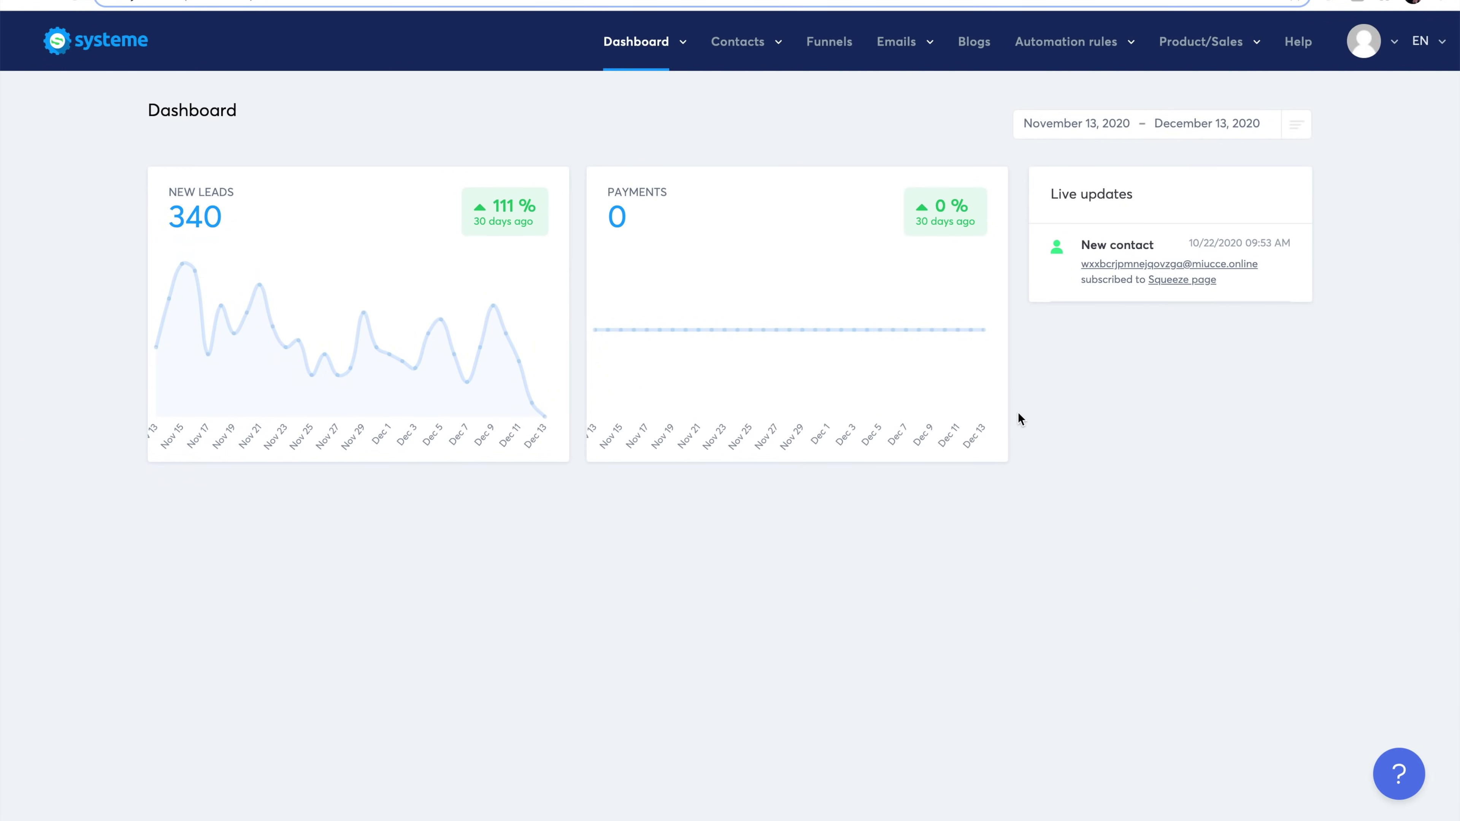
Switch from the systeme.io dashboard to the reference sales page in Safari.
key("super+Tab")
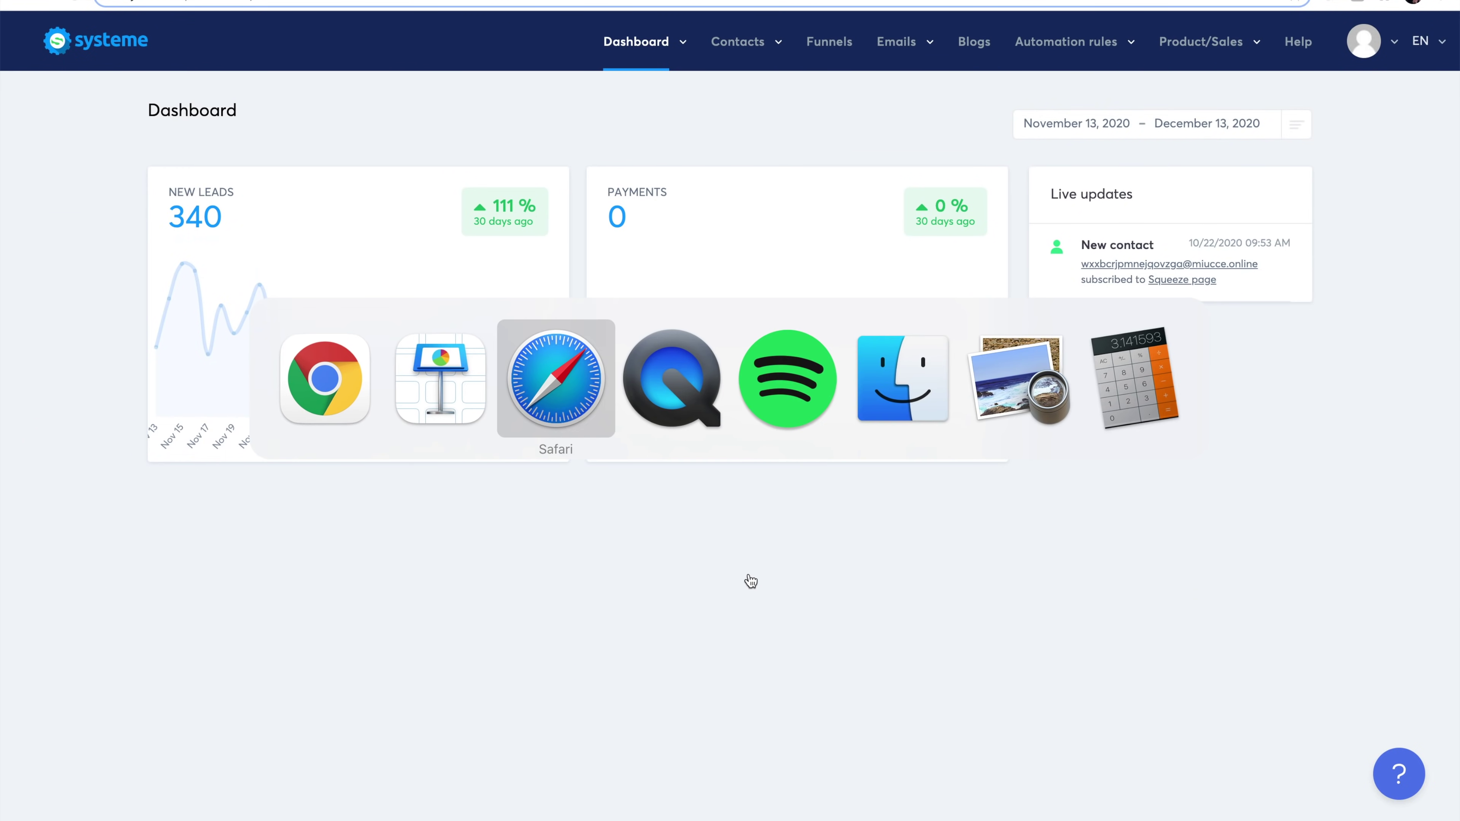